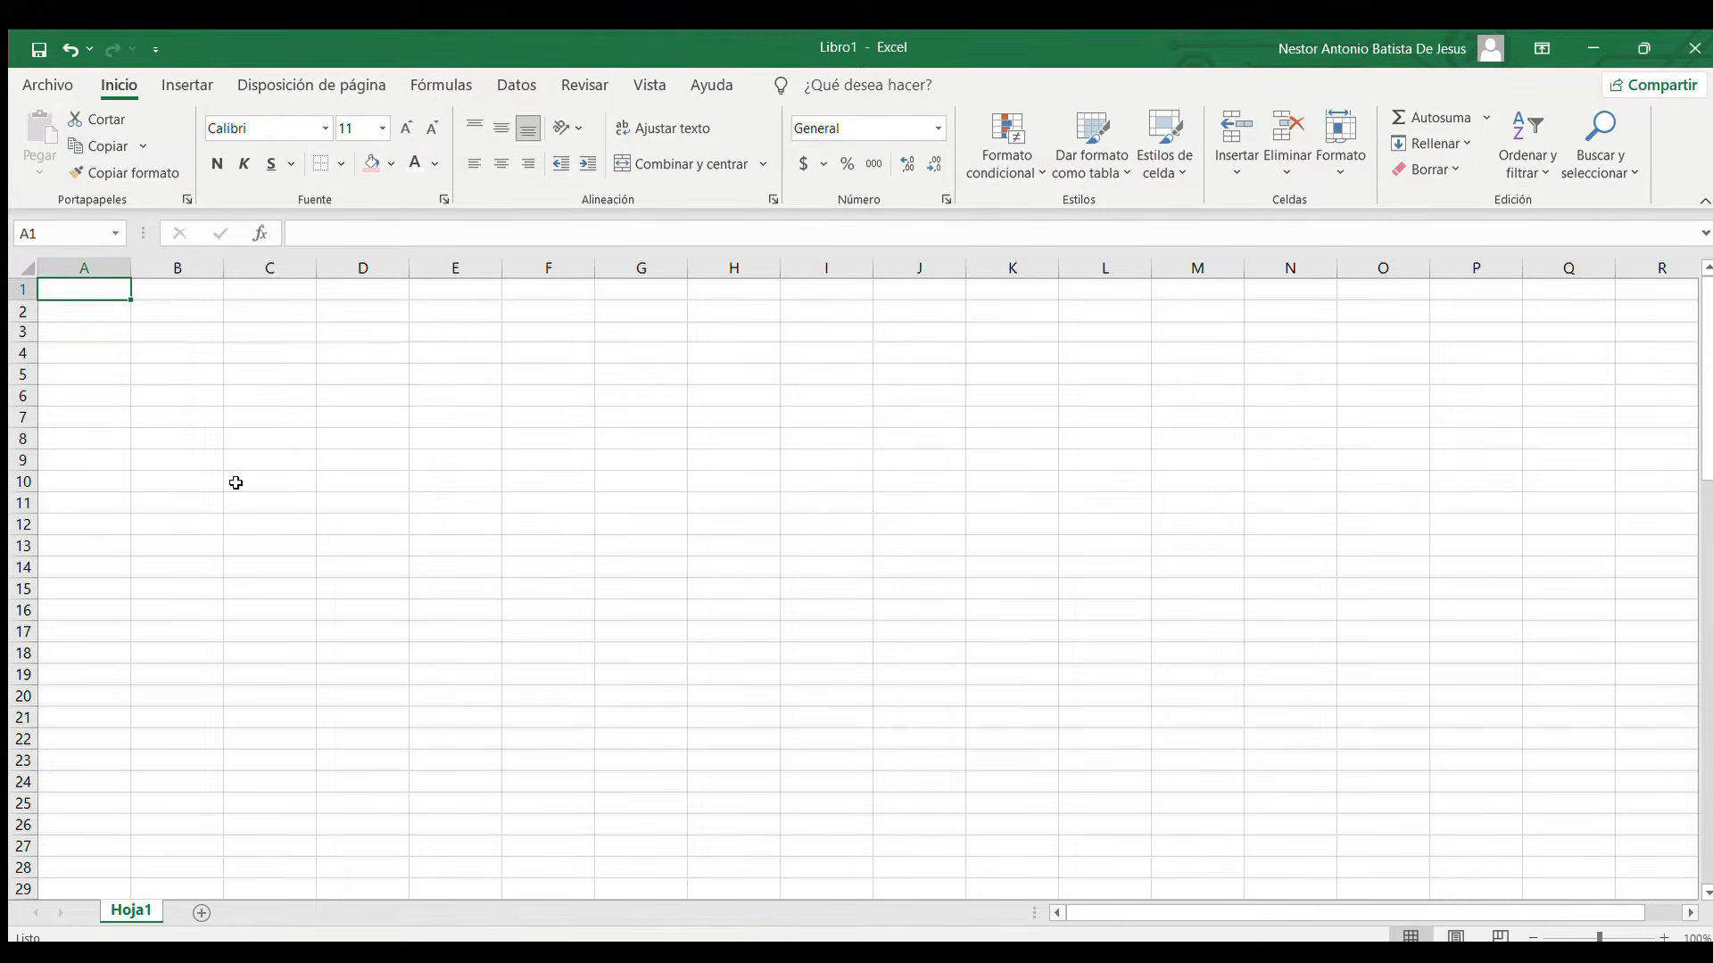
Switch to the PowerPoint presentation and examine the time and 0,25 Kg/cm2 reading columns on slide 4
{"action": "key", "text": "alt+Tab"}
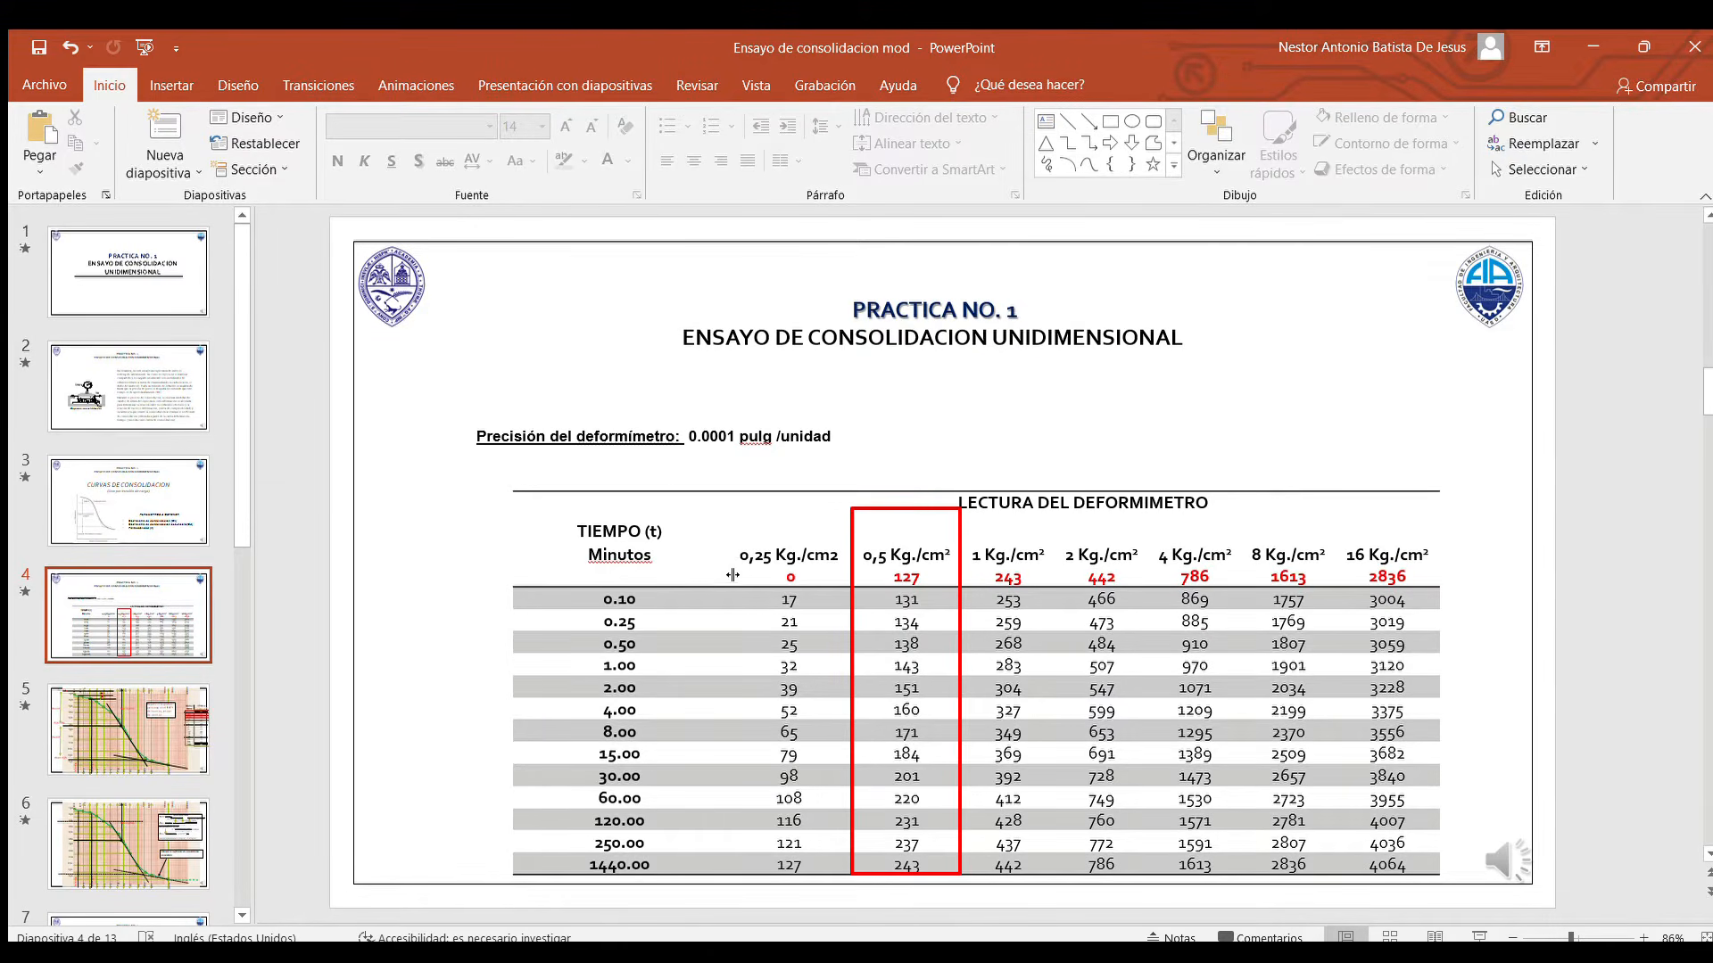
{"action": "left_click_drag", "start_coordinate": [577, 533], "coordinate": [826, 862]}
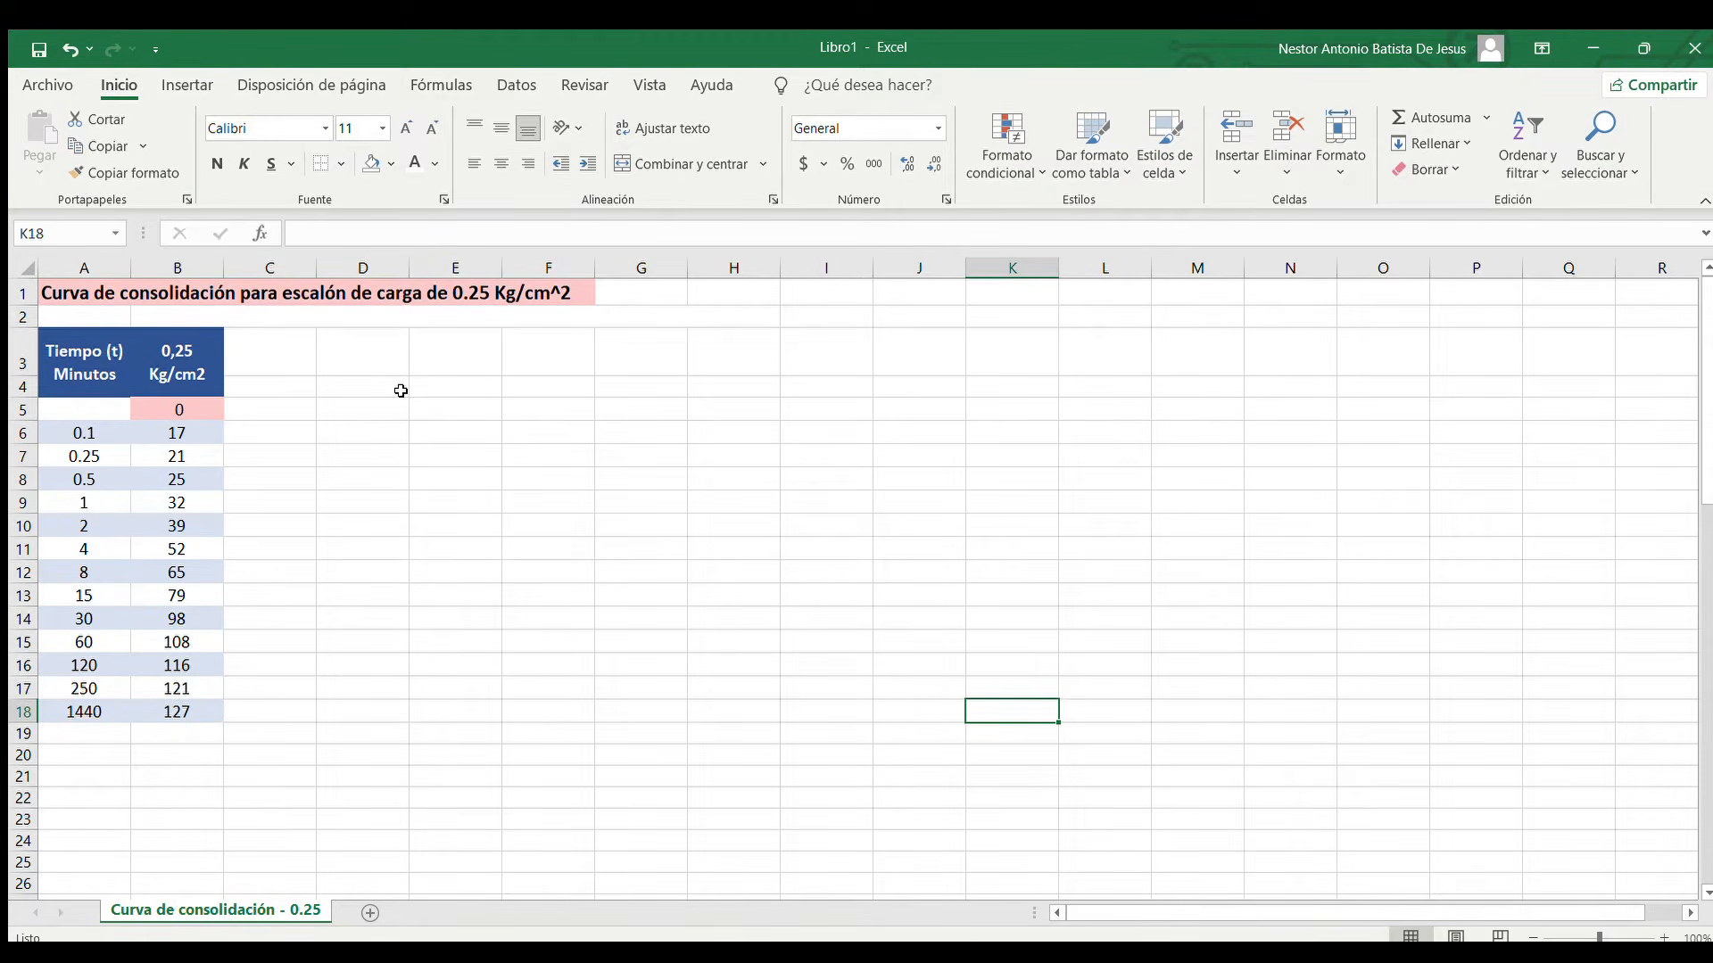
Insert a scatter chart with smooth lines and markers from the time and reading data in A6:B18
{"action": "left_click", "coordinate": [117, 413]}
{"action": "left_click_drag", "start_coordinate": [117, 413], "coordinate": [194, 705]}
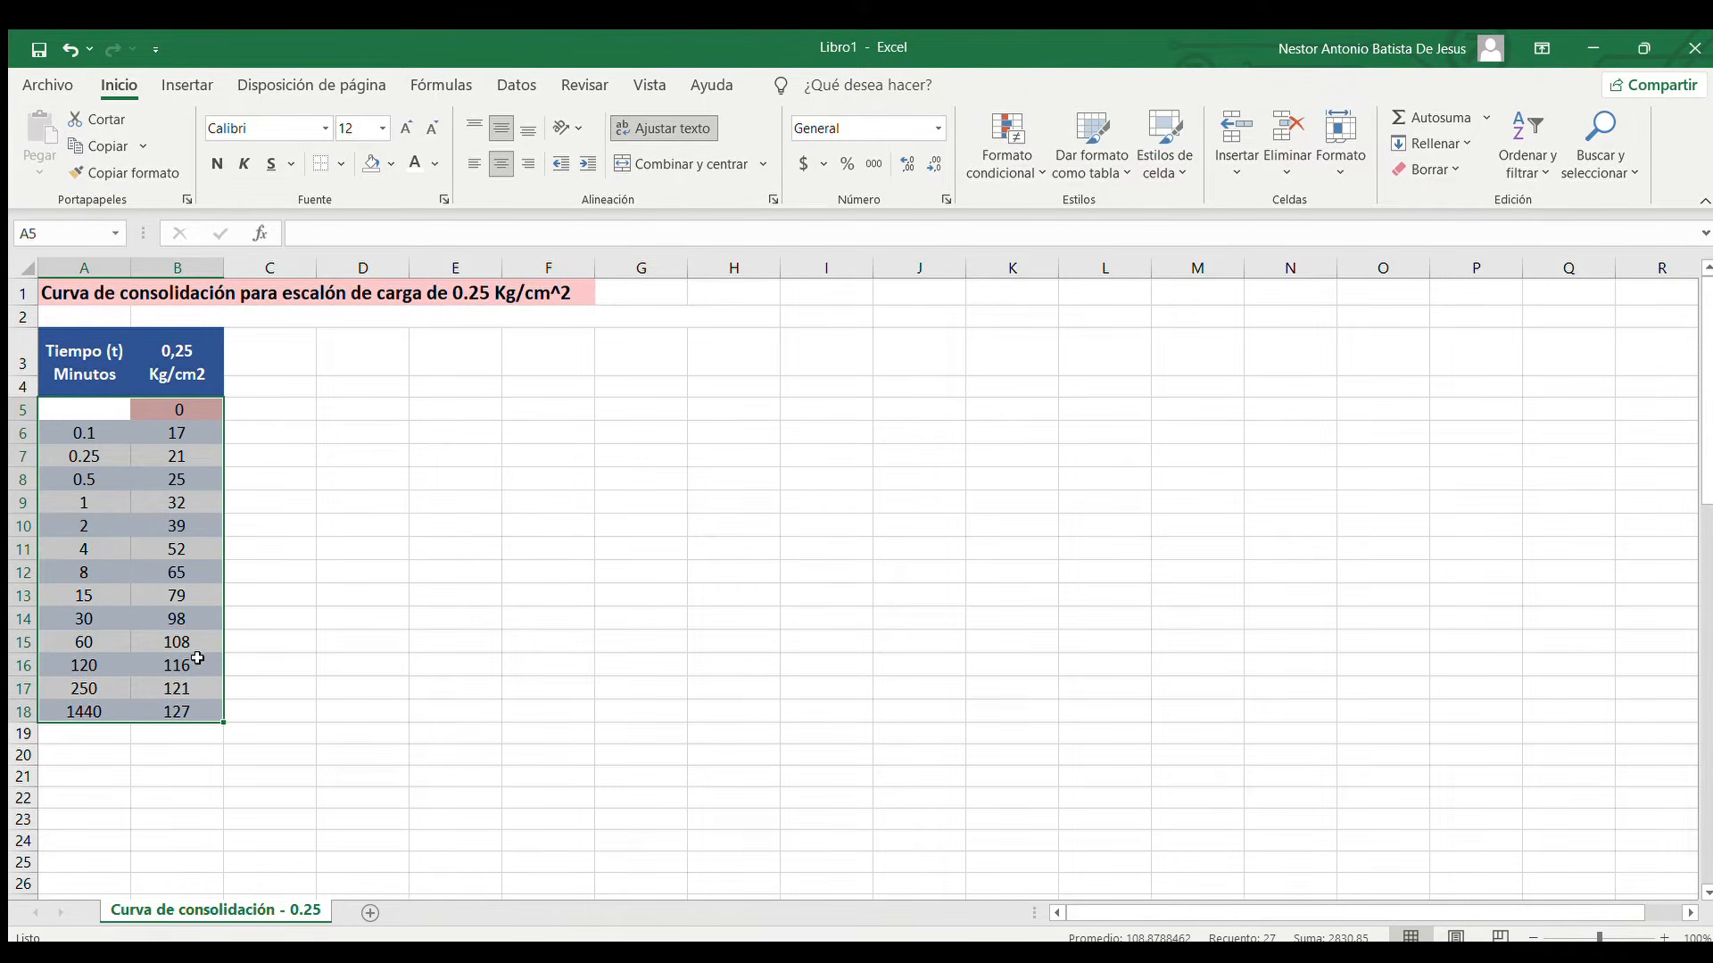
{"action": "left_click", "coordinate": [162, 406]}
{"action": "left_click_drag", "start_coordinate": [114, 407], "coordinate": [191, 711]}
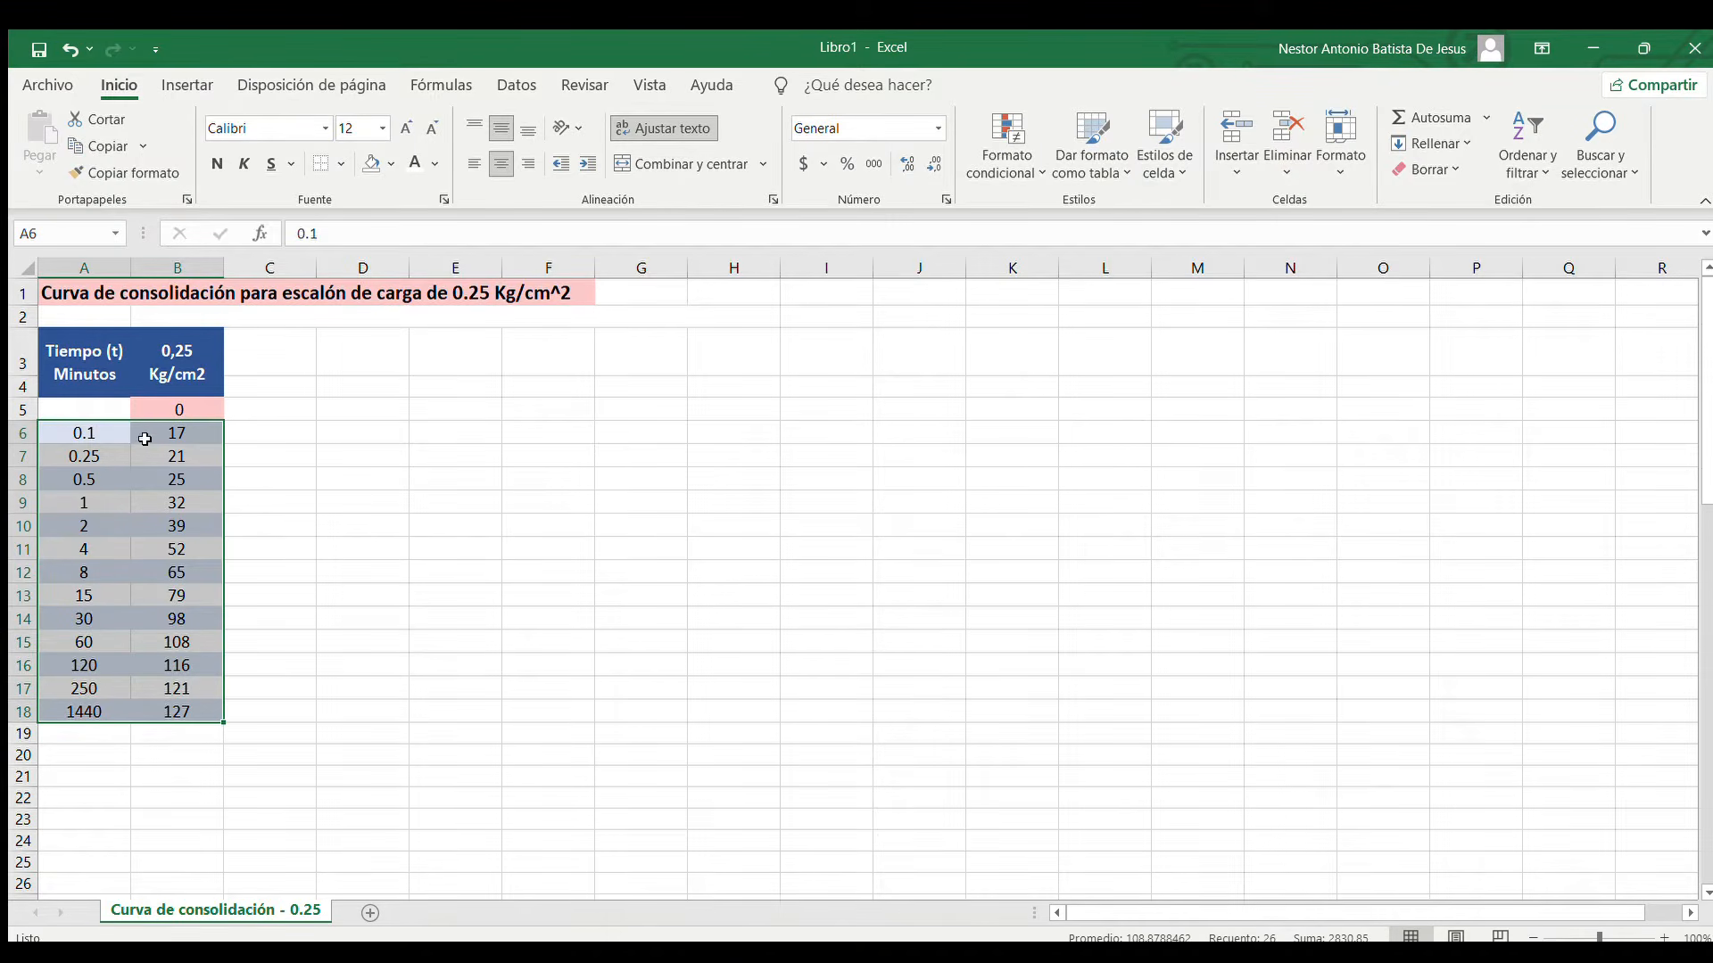
{"action": "left_click", "coordinate": [197, 79]}
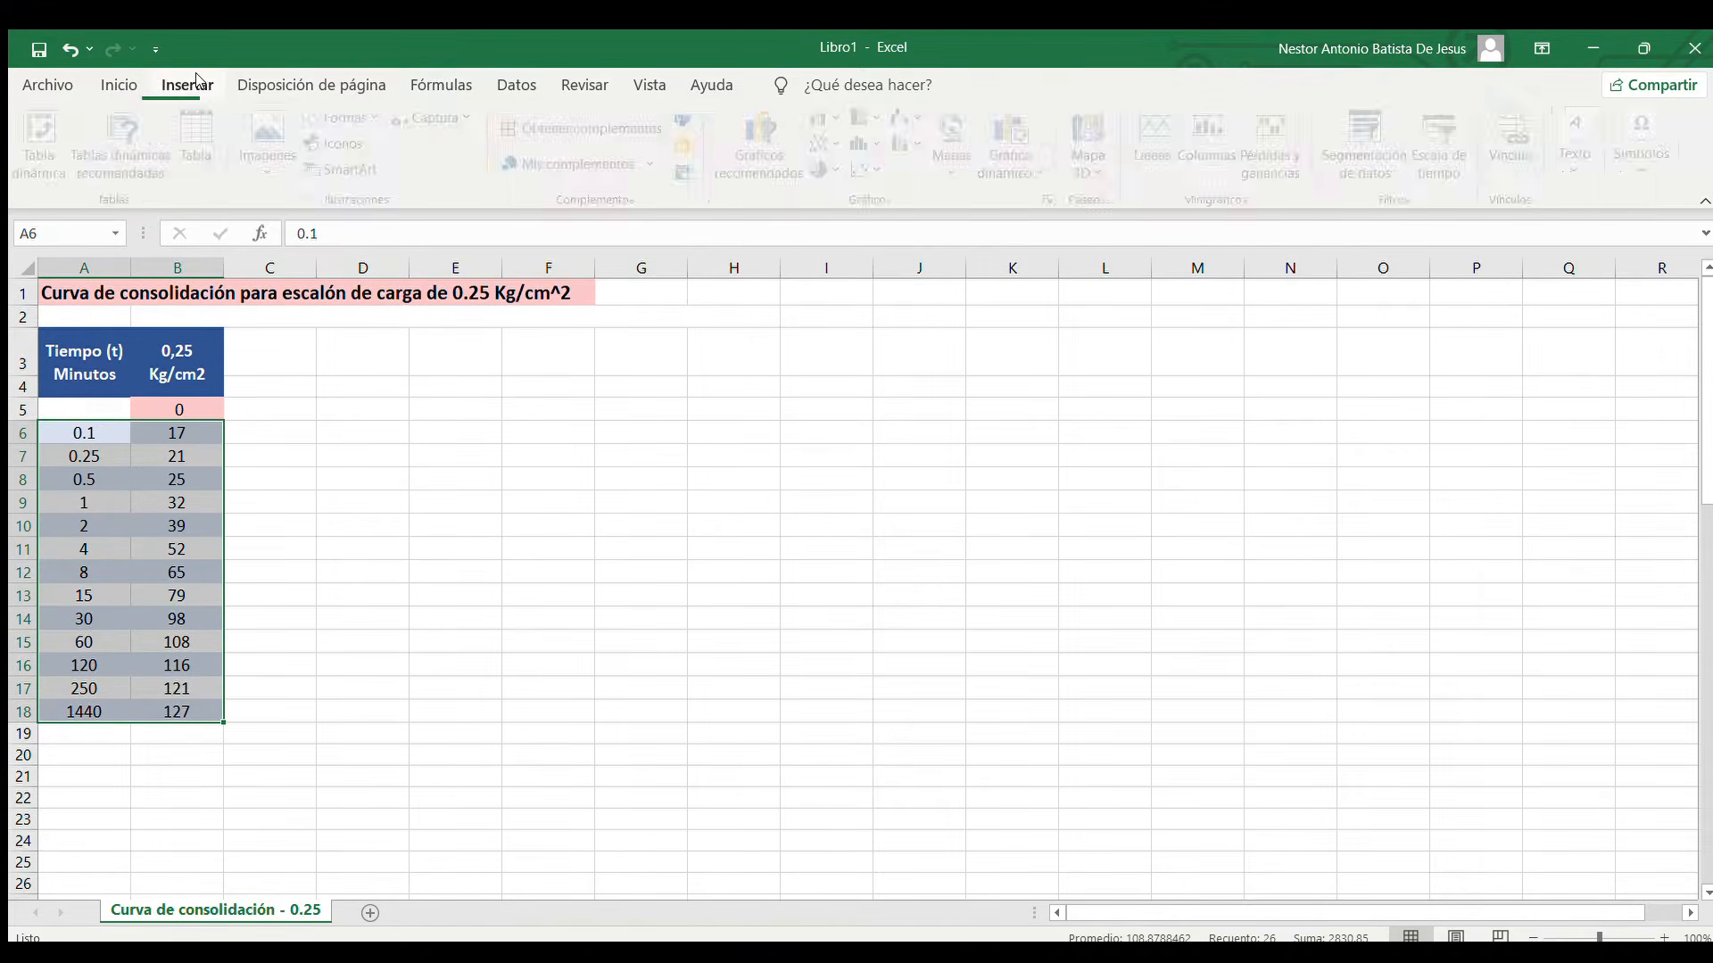
{"action": "left_click", "coordinate": [884, 172]}
{"action": "left_click", "coordinate": [921, 228]}
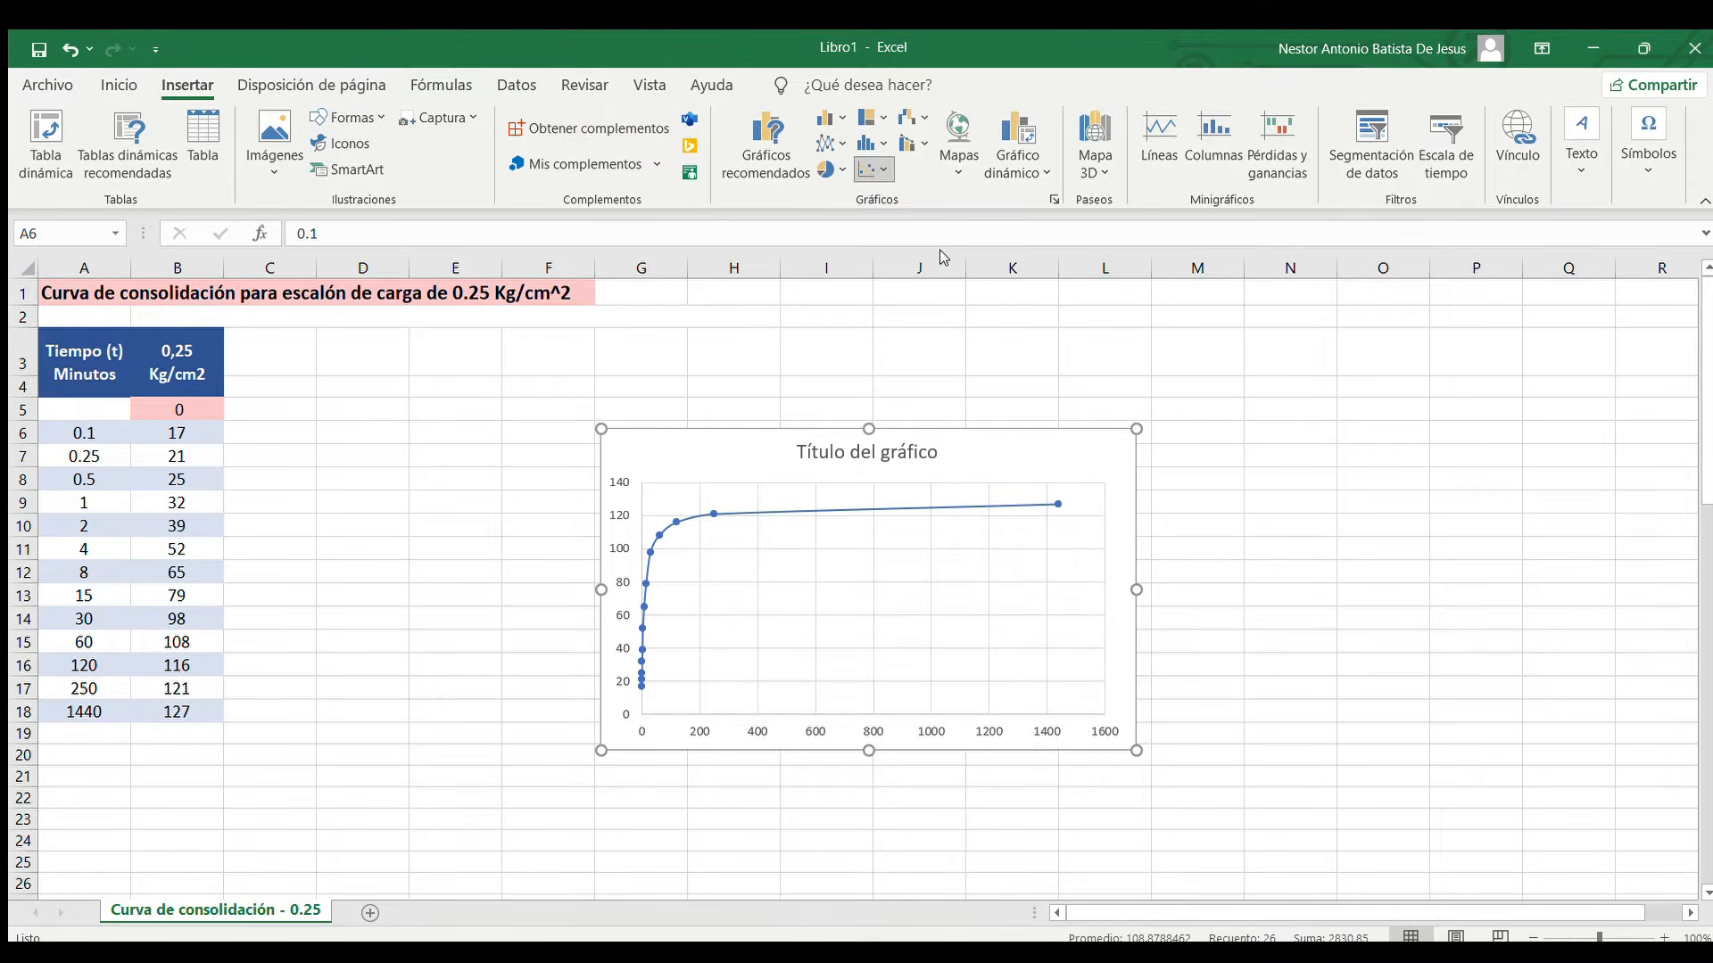
Place the chart beside the table, enlarge it to reach row 24, and apply a quick layout with axis titles, legend and minor gridlines
{"action": "left_click_drag", "start_coordinate": [1063, 446], "coordinate": [723, 345]}
{"action": "left_click_drag", "start_coordinate": [789, 646], "coordinate": [1337, 839]}
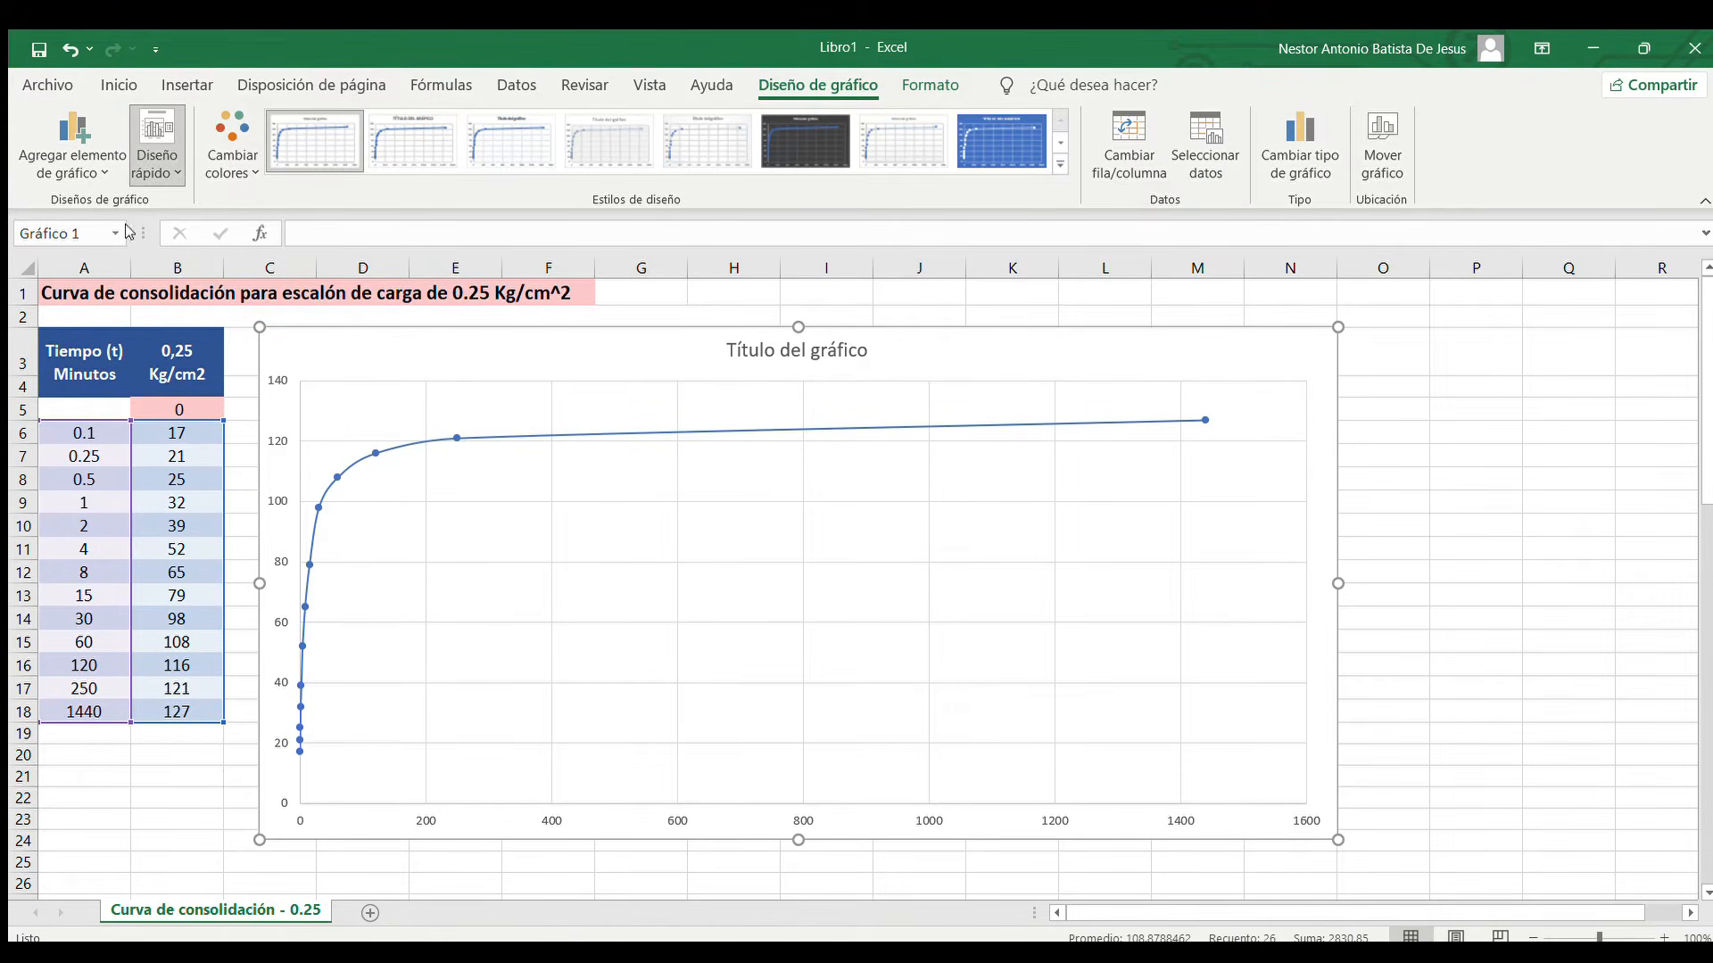
{"action": "left_click", "coordinate": [149, 179]}
{"action": "left_click", "coordinate": [145, 389]}
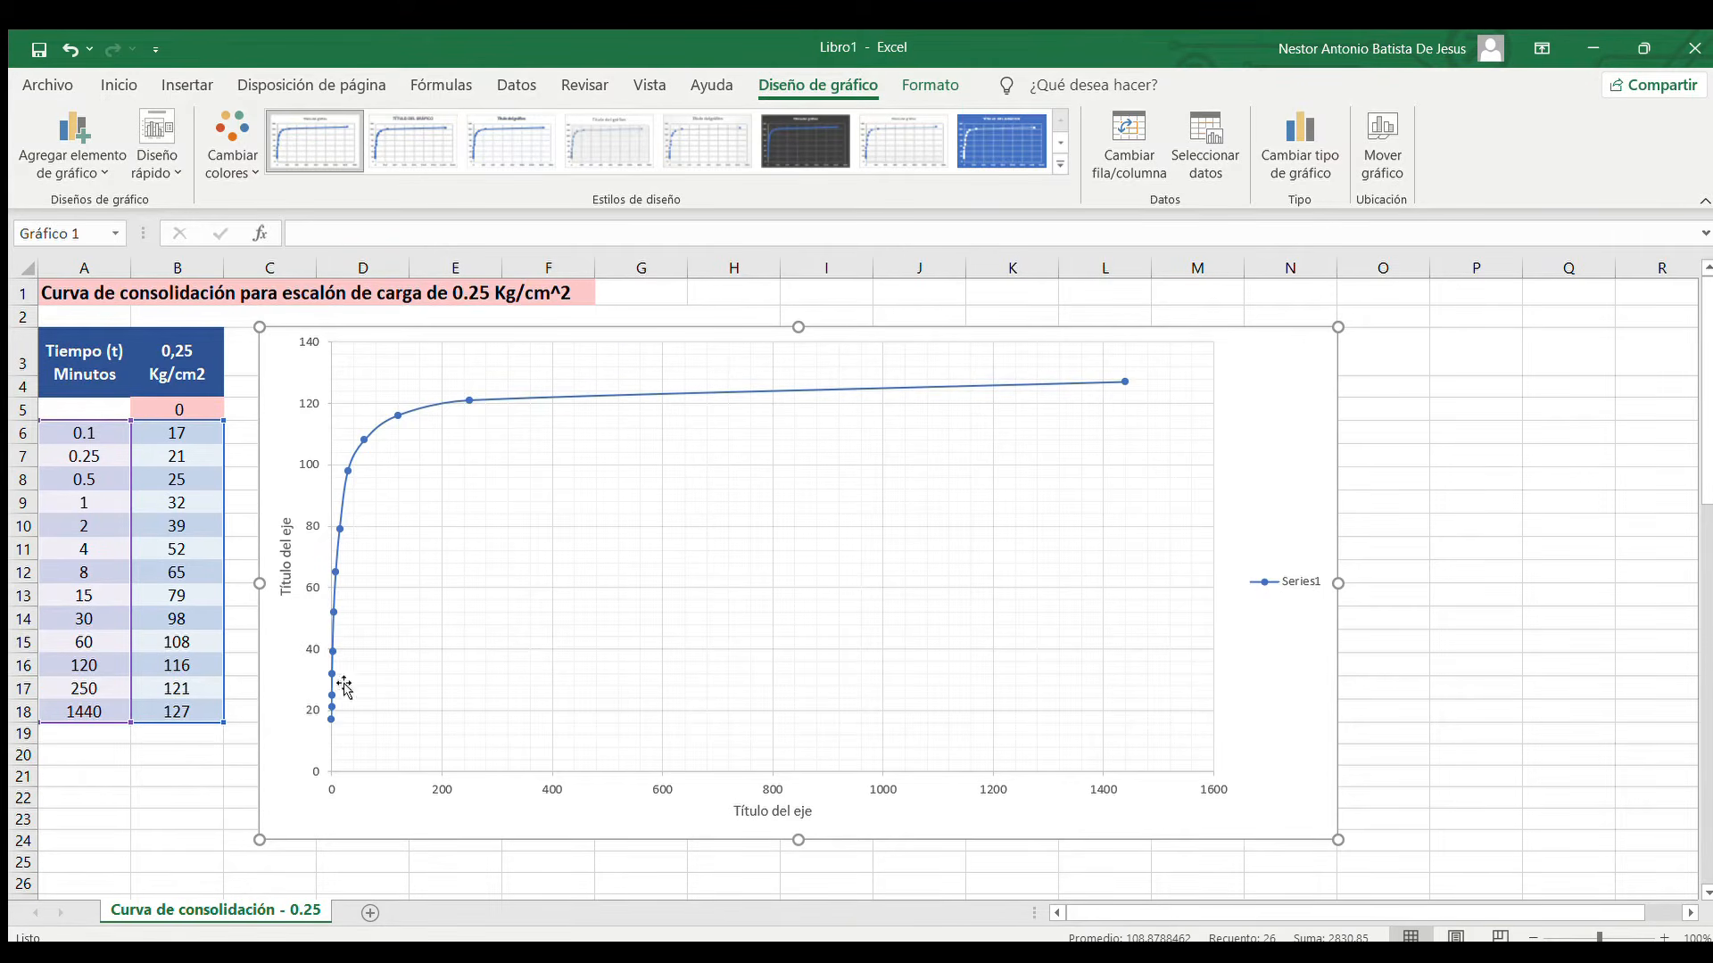
Set the chart's horizontal axis to a base 10 logarithmic scale with its label position at Alto
{"action": "double_click", "coordinate": [1295, 430]}
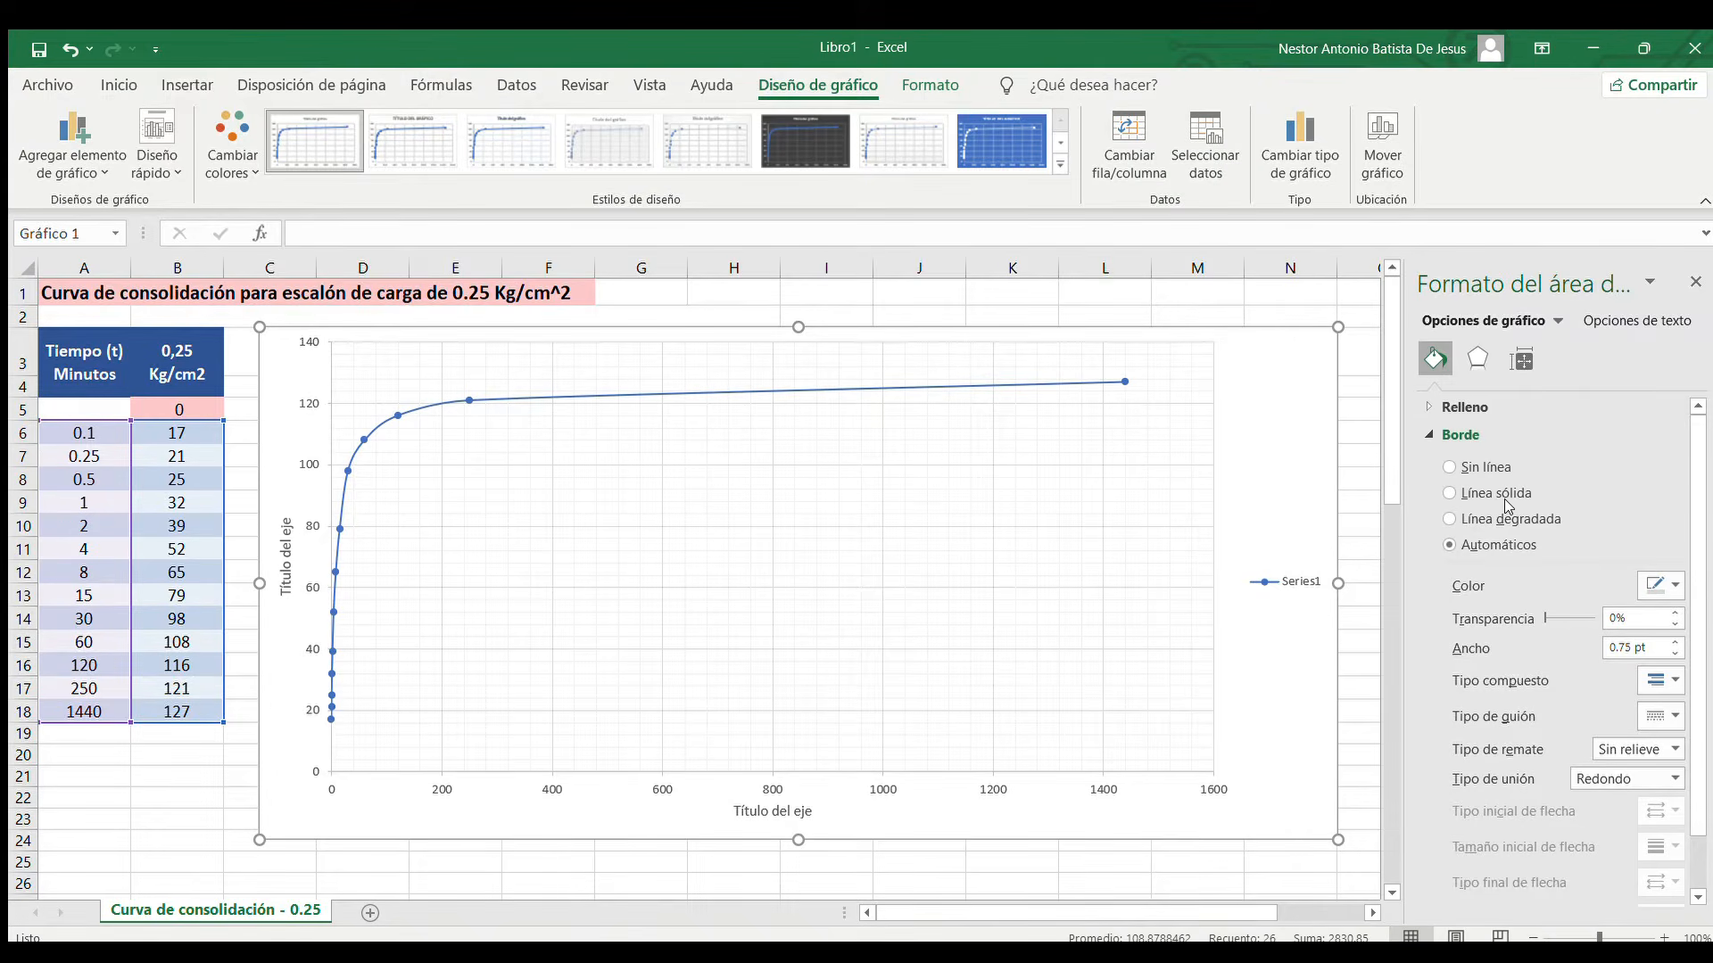
{"action": "left_click", "coordinate": [1479, 392]}
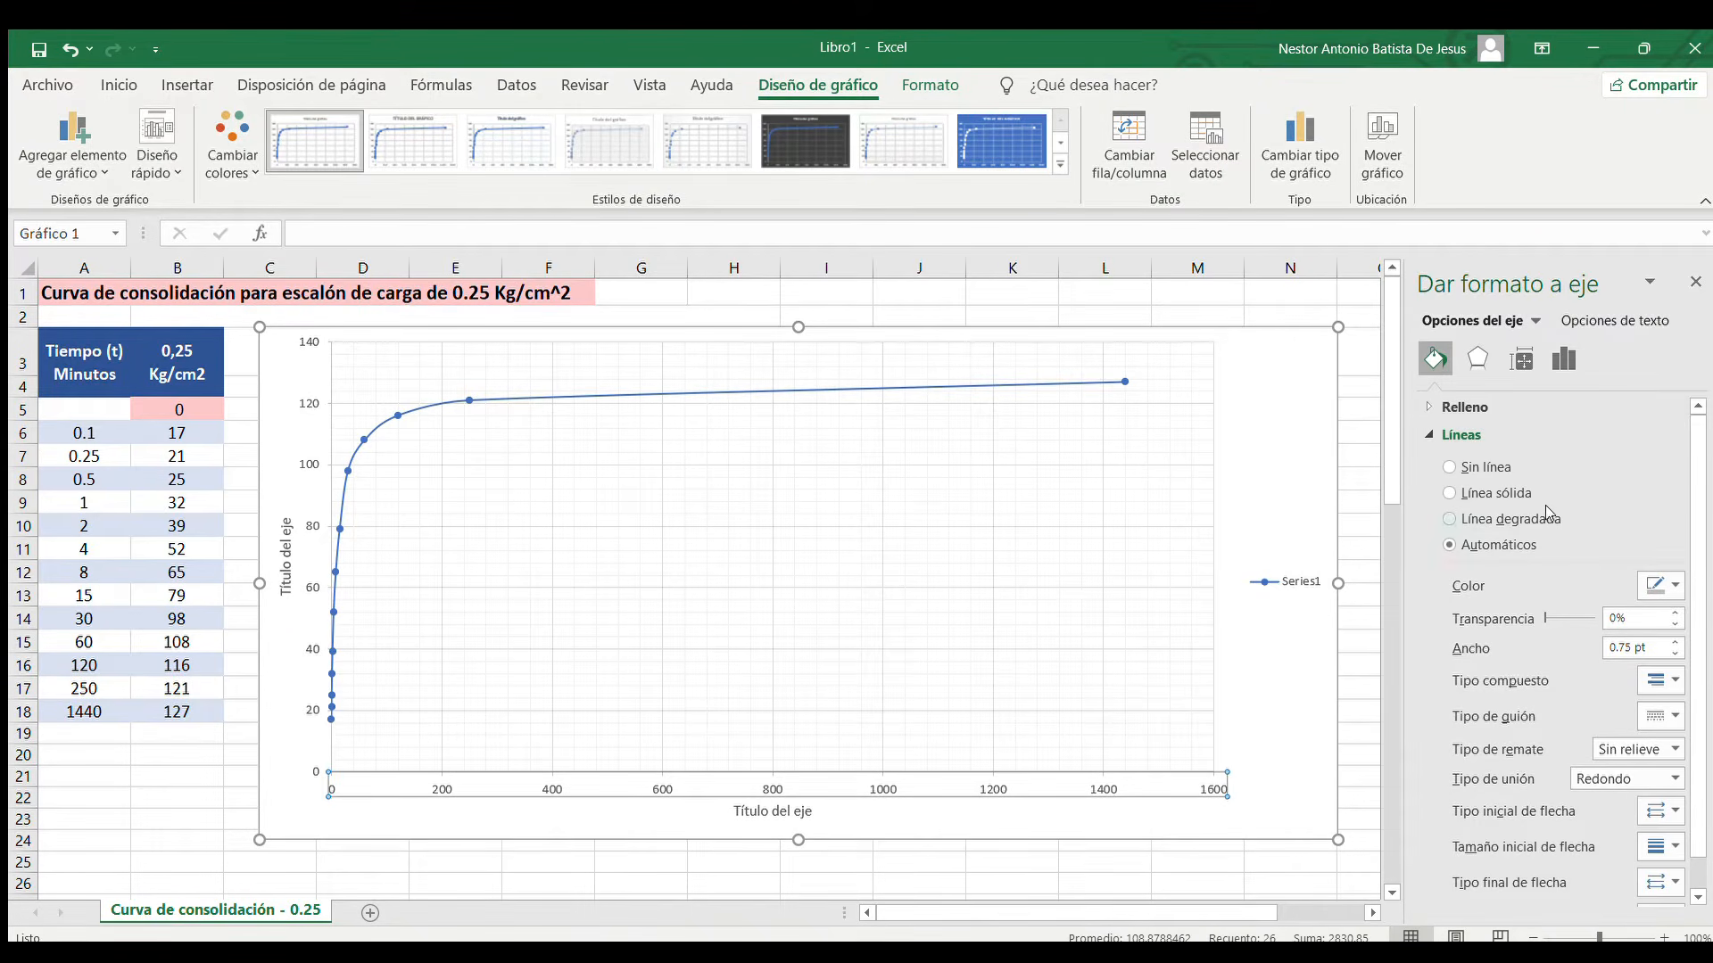
{"action": "left_click", "coordinate": [1572, 357]}
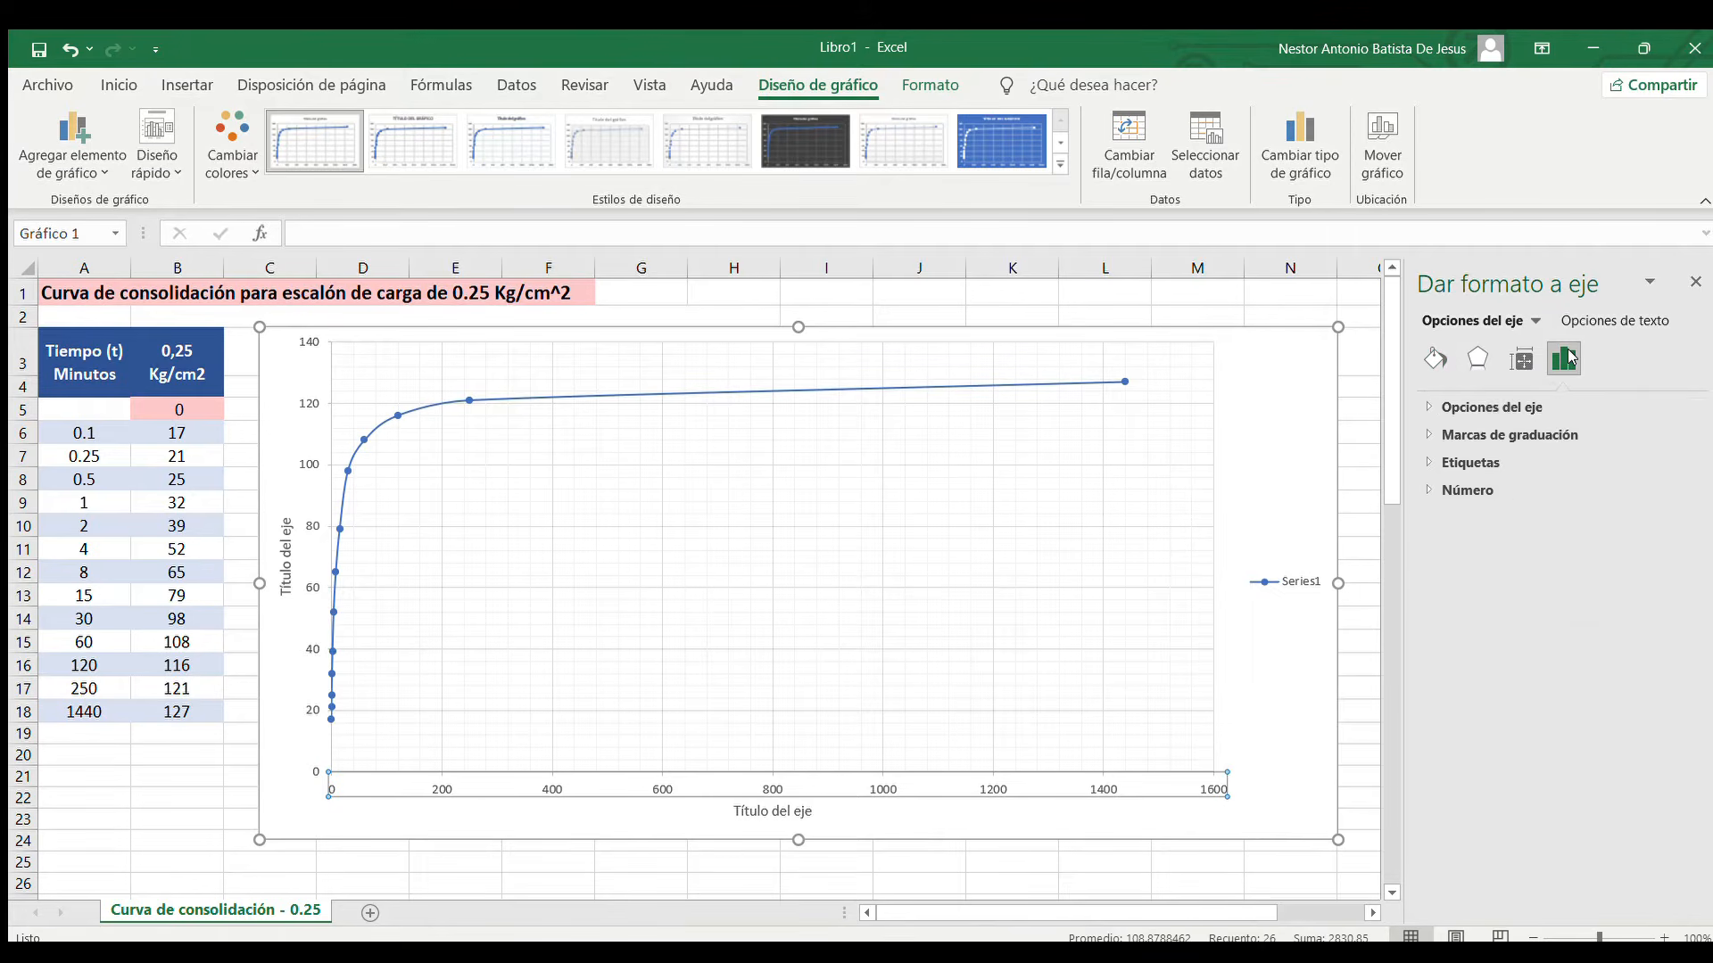
{"action": "left_click", "coordinate": [1485, 407]}
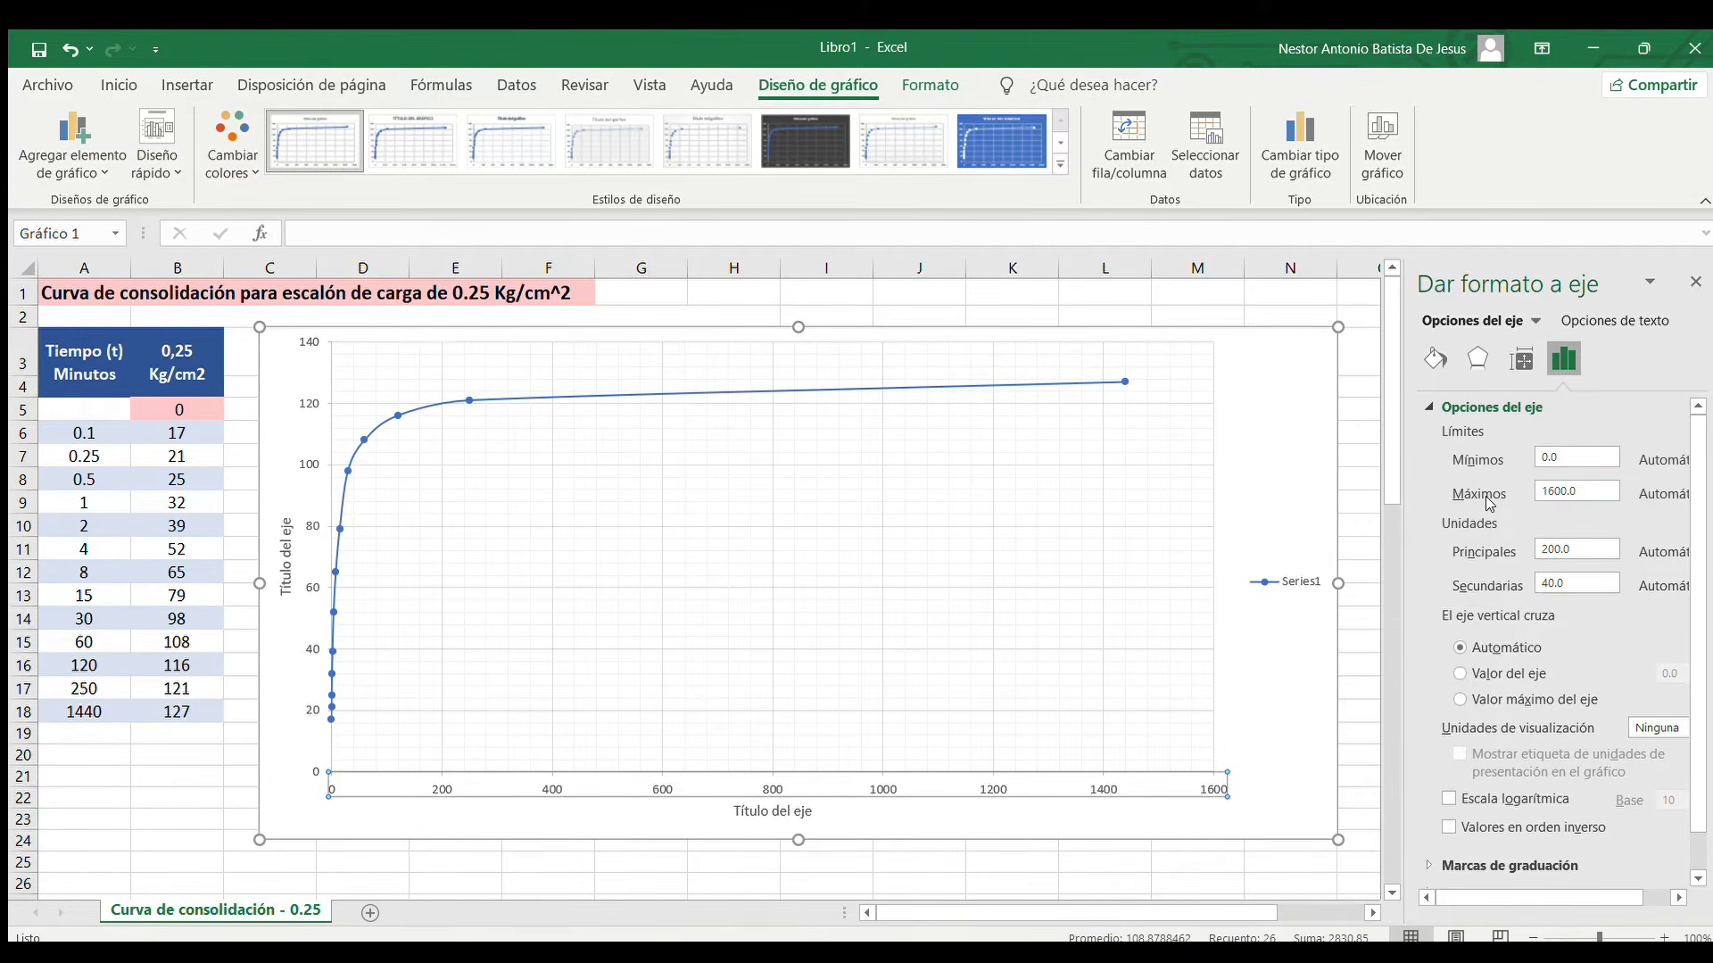
{"action": "scroll", "coordinate": [1490, 505], "scroll_direction": "down", "scroll_amount": 1}
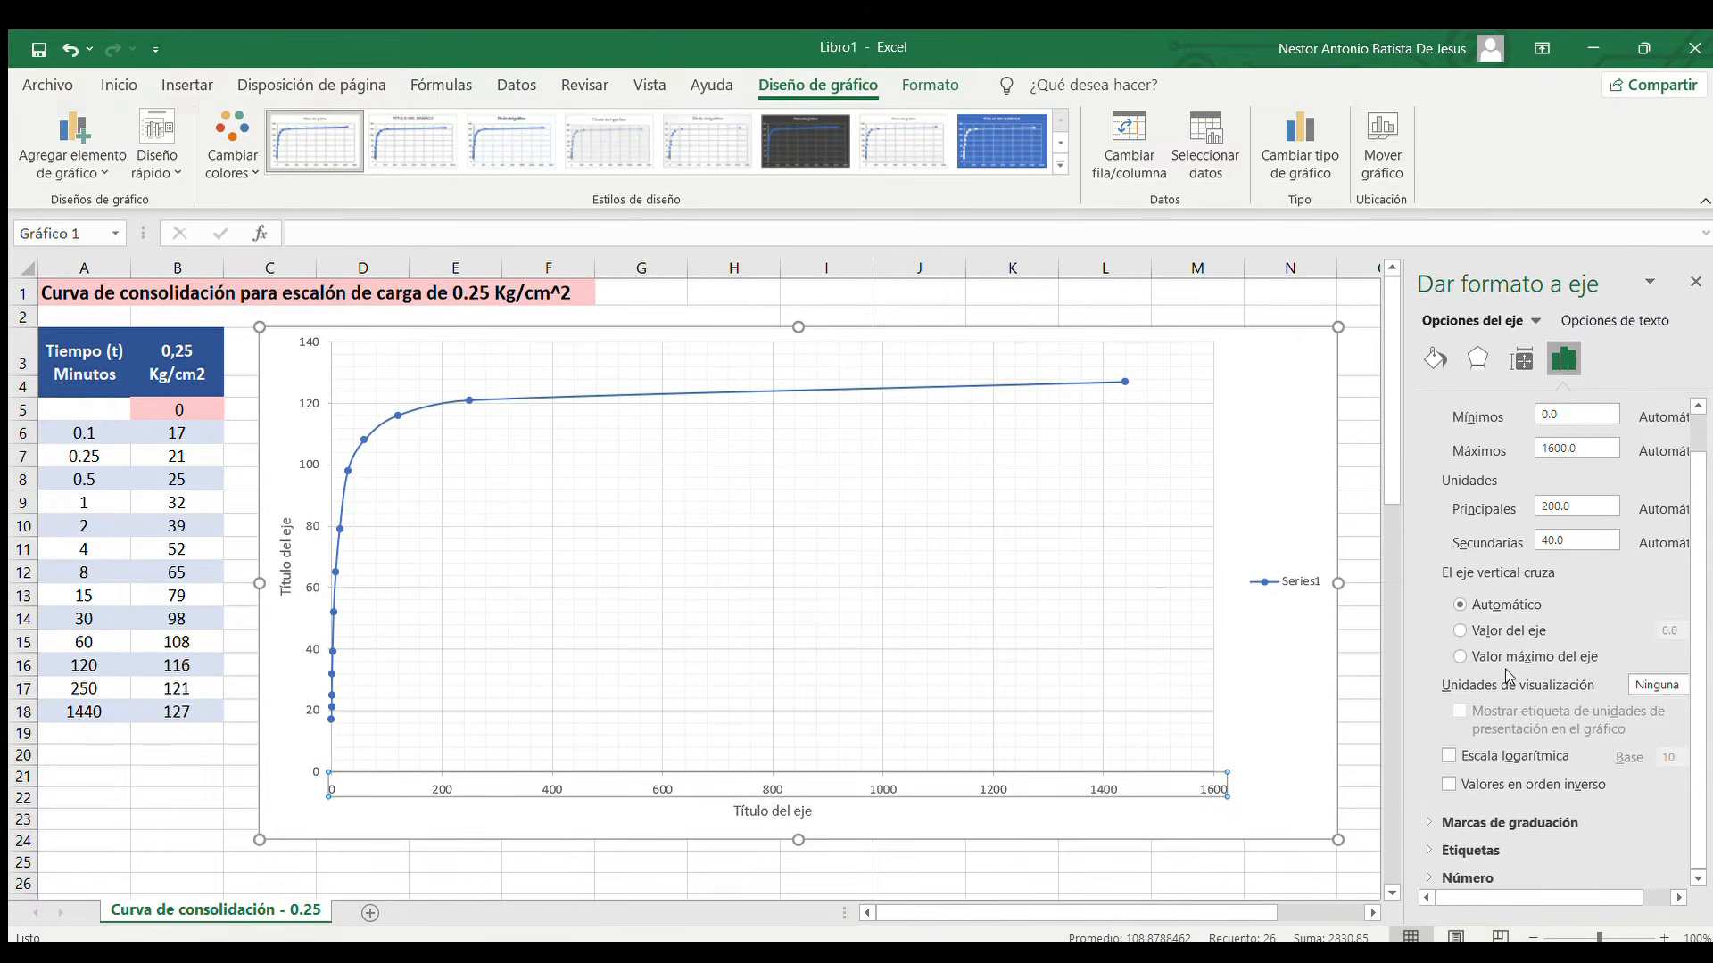
{"action": "left_click", "coordinate": [1447, 757]}
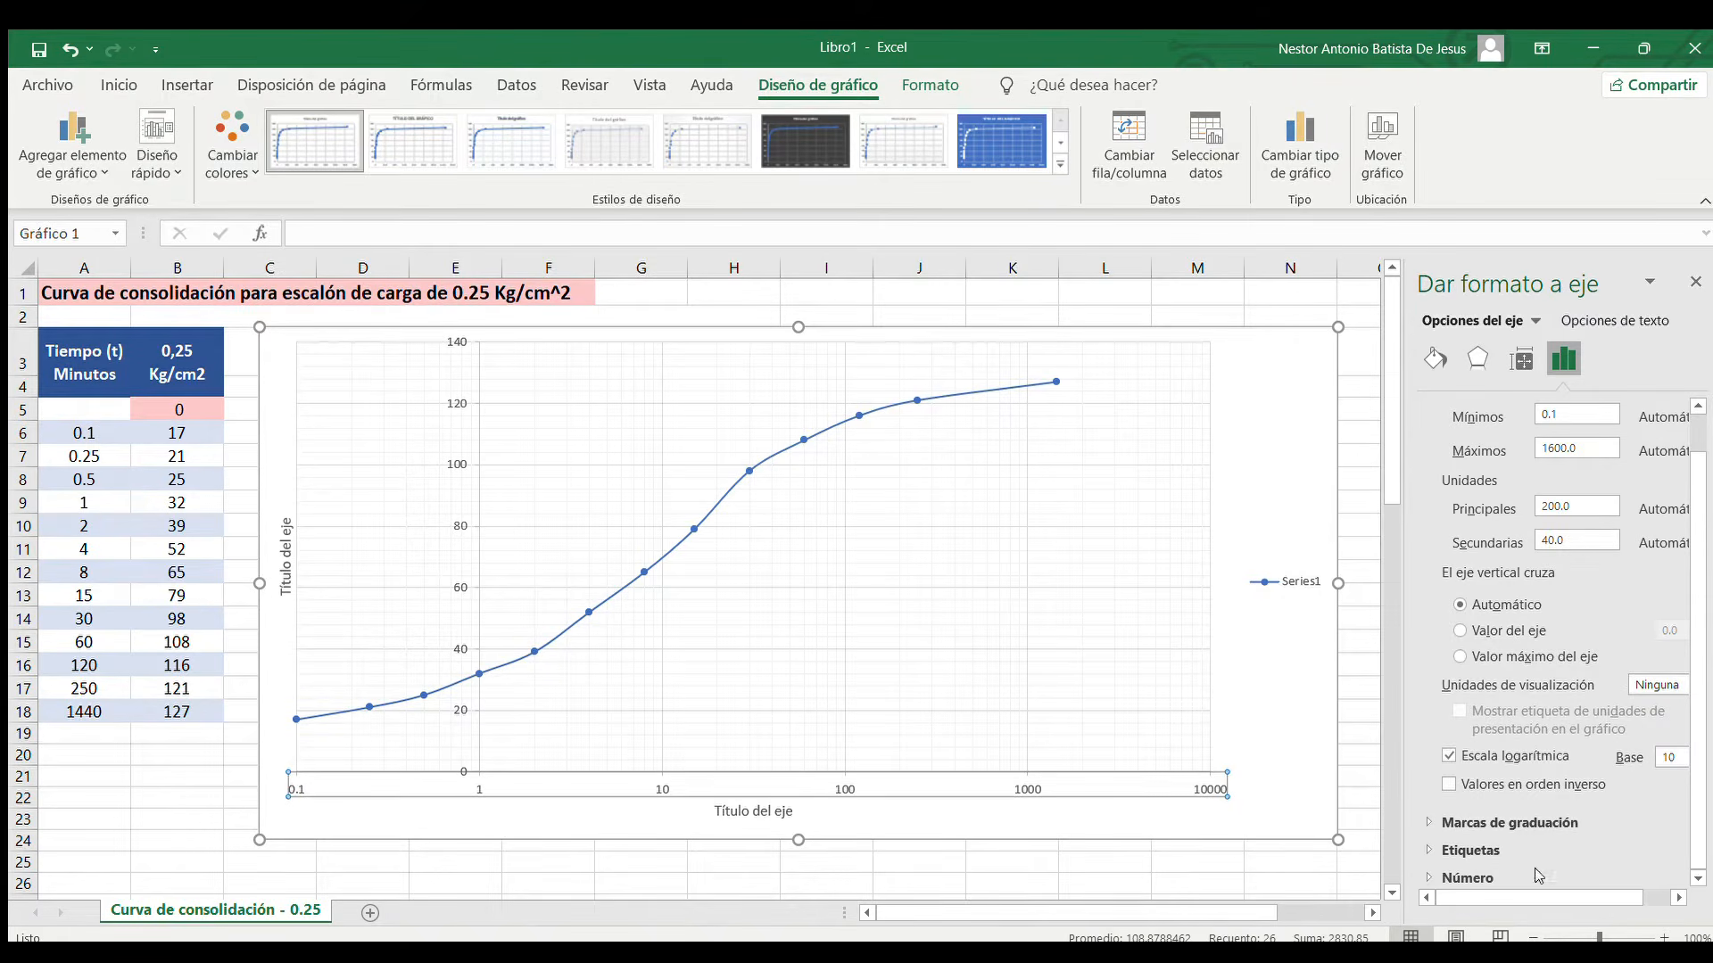
{"action": "left_click", "coordinate": [1476, 852]}
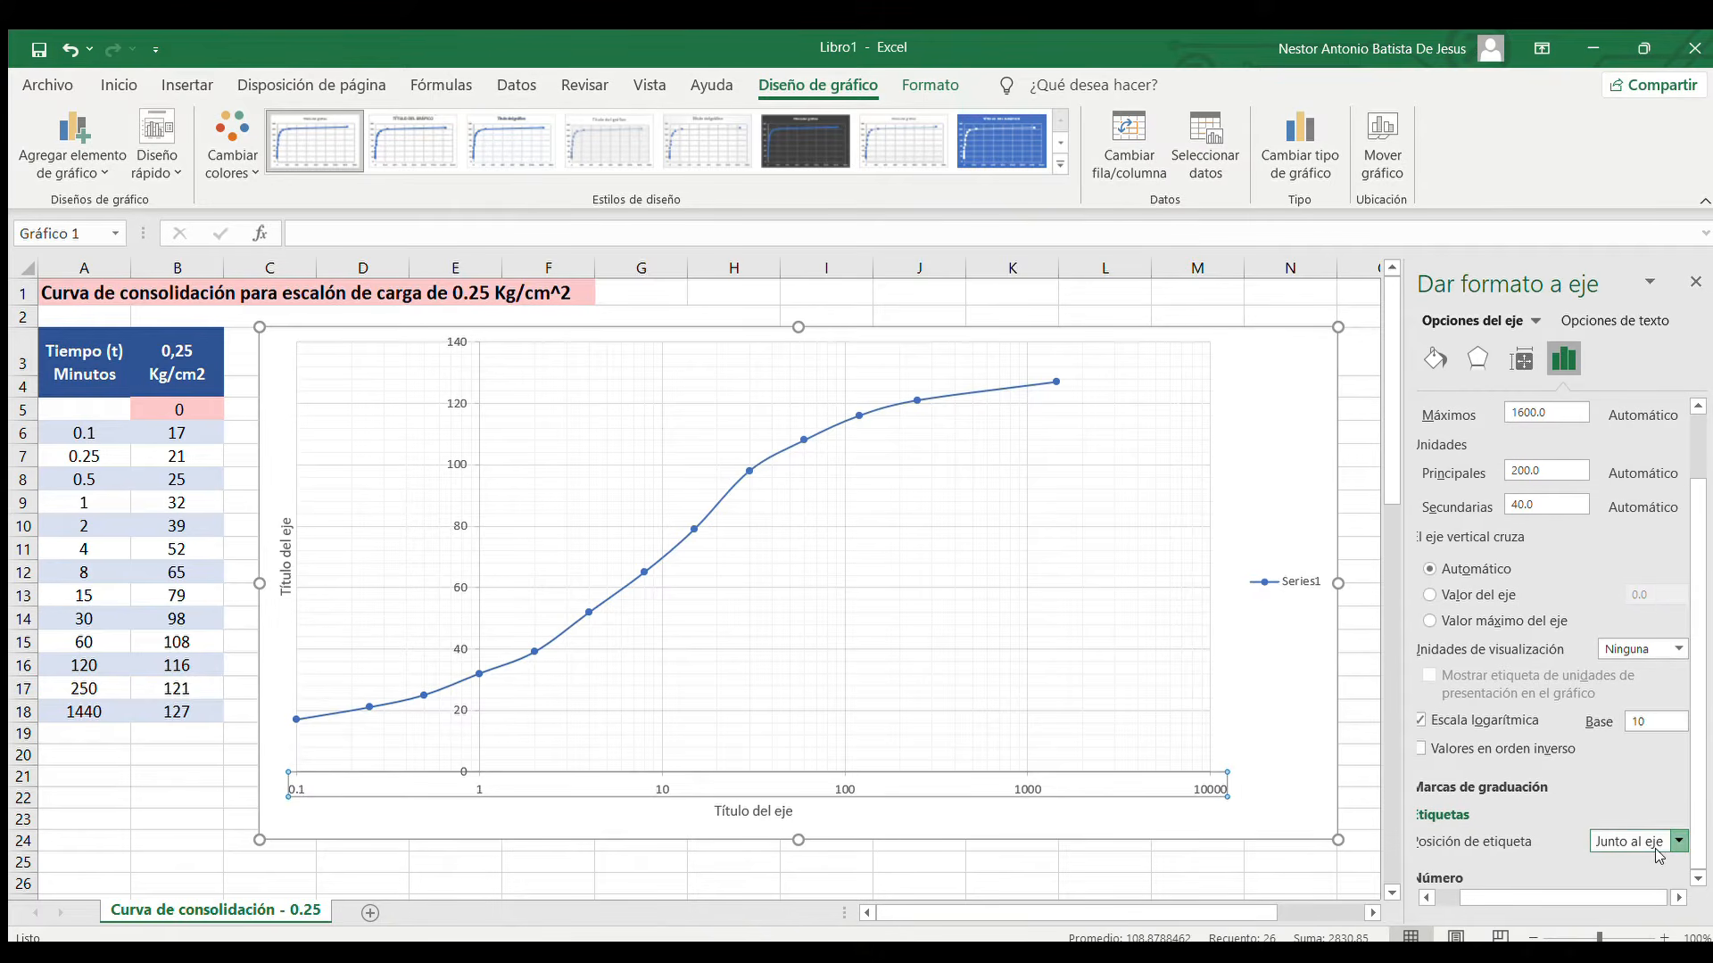
{"action": "left_click", "coordinate": [1611, 877]}
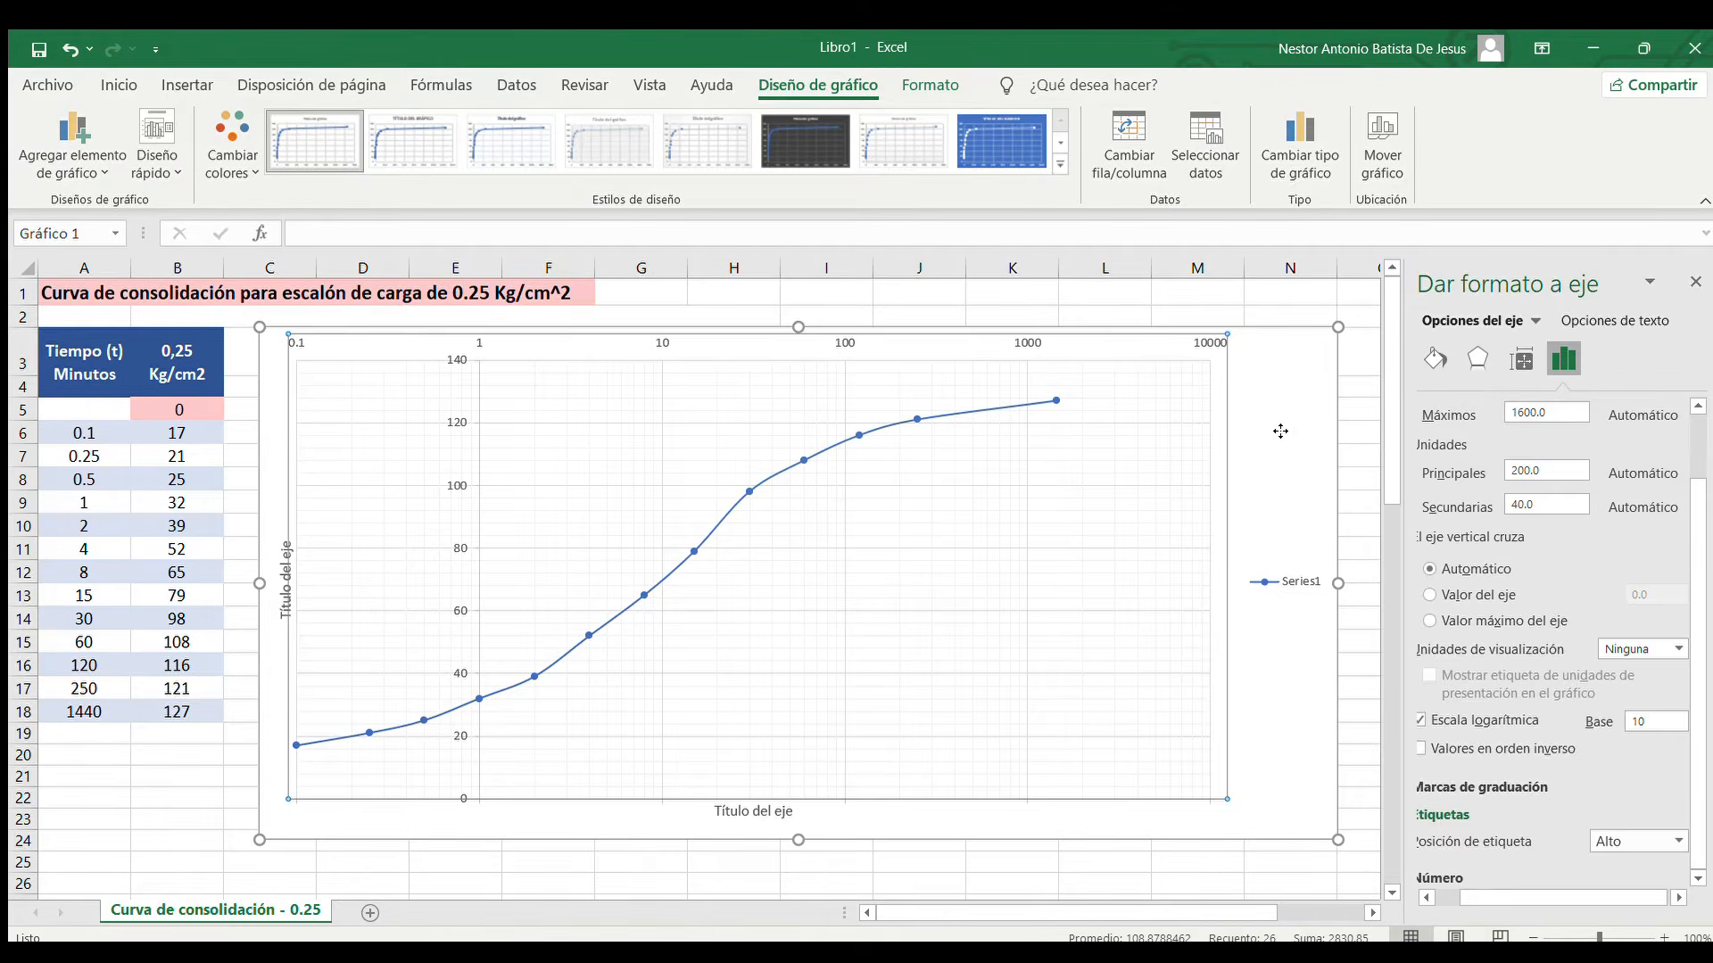
Set the label position of the chart's vertical axis to Bajo
{"action": "left_click", "coordinate": [1219, 483]}
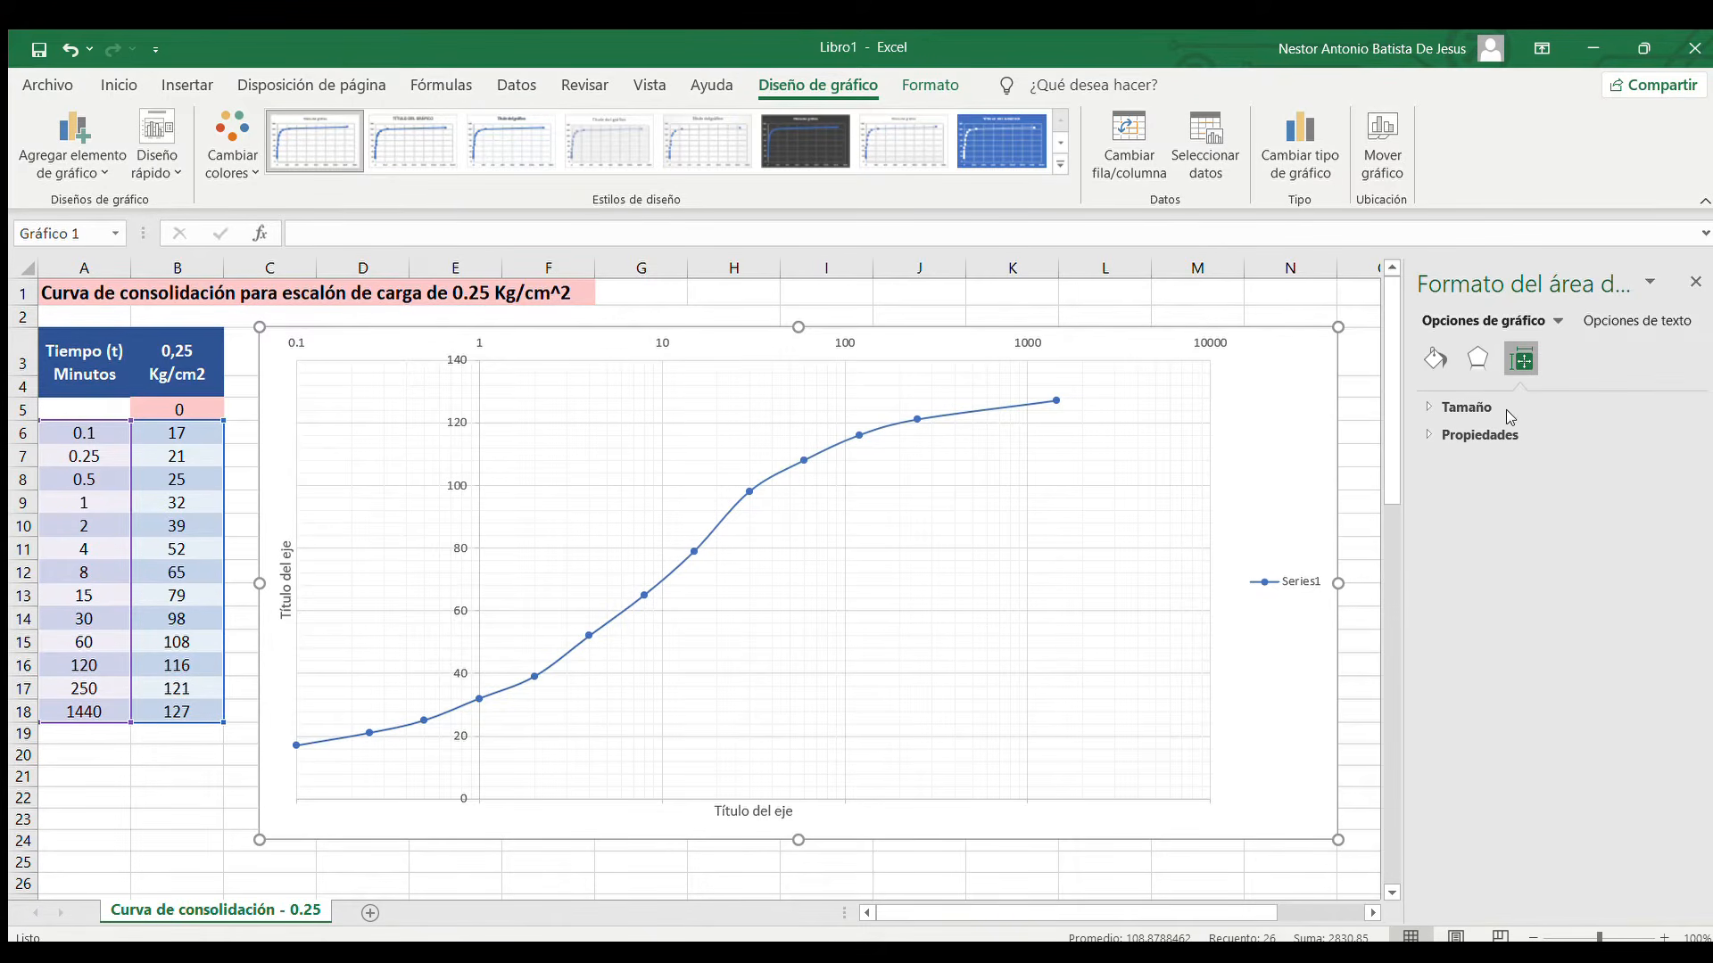
{"action": "left_click", "coordinate": [1479, 501]}
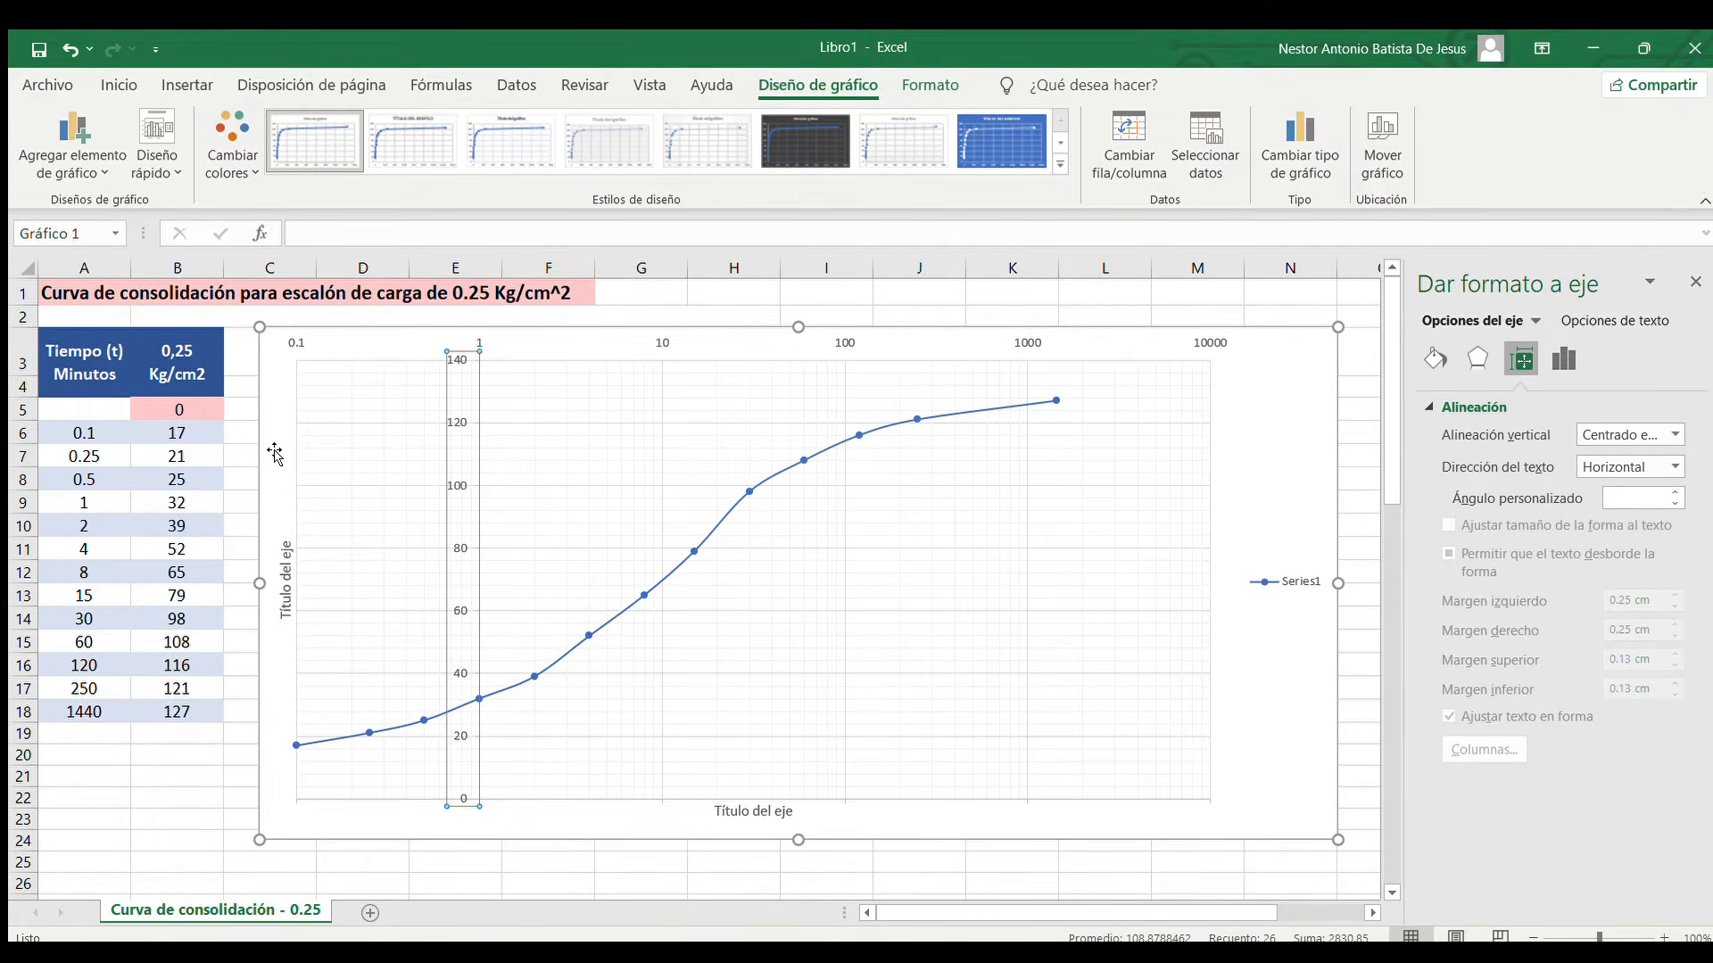
{"action": "left_click", "coordinate": [1557, 368]}
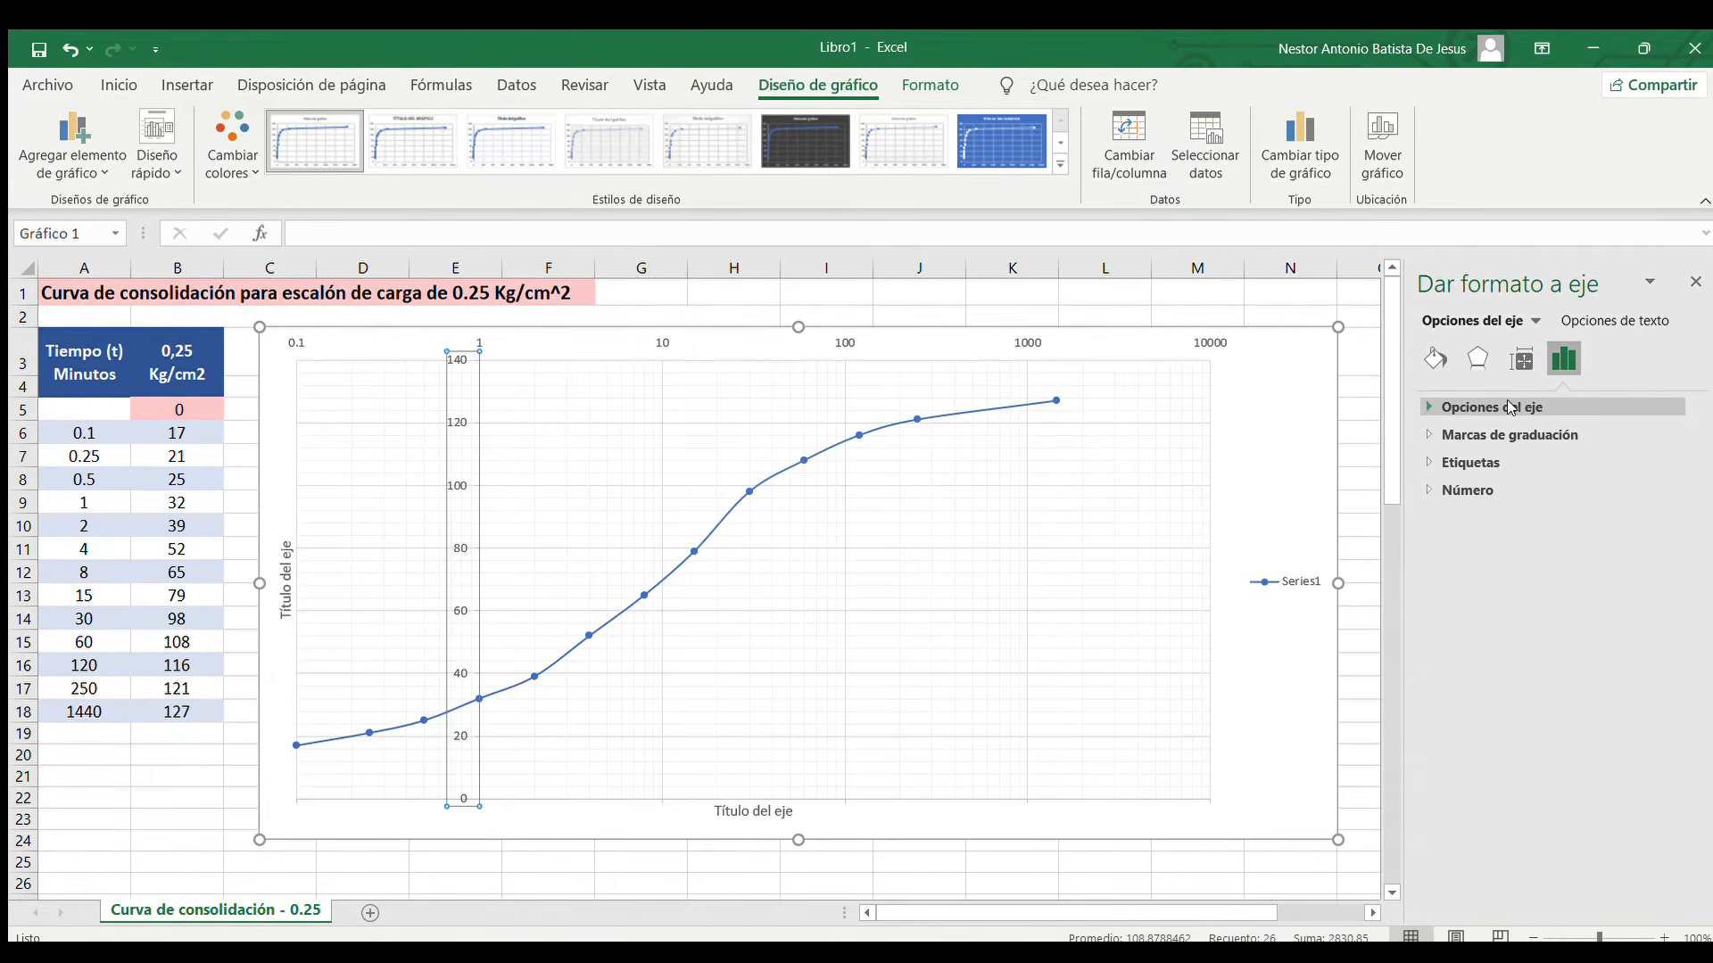
{"action": "left_click", "coordinate": [1514, 409]}
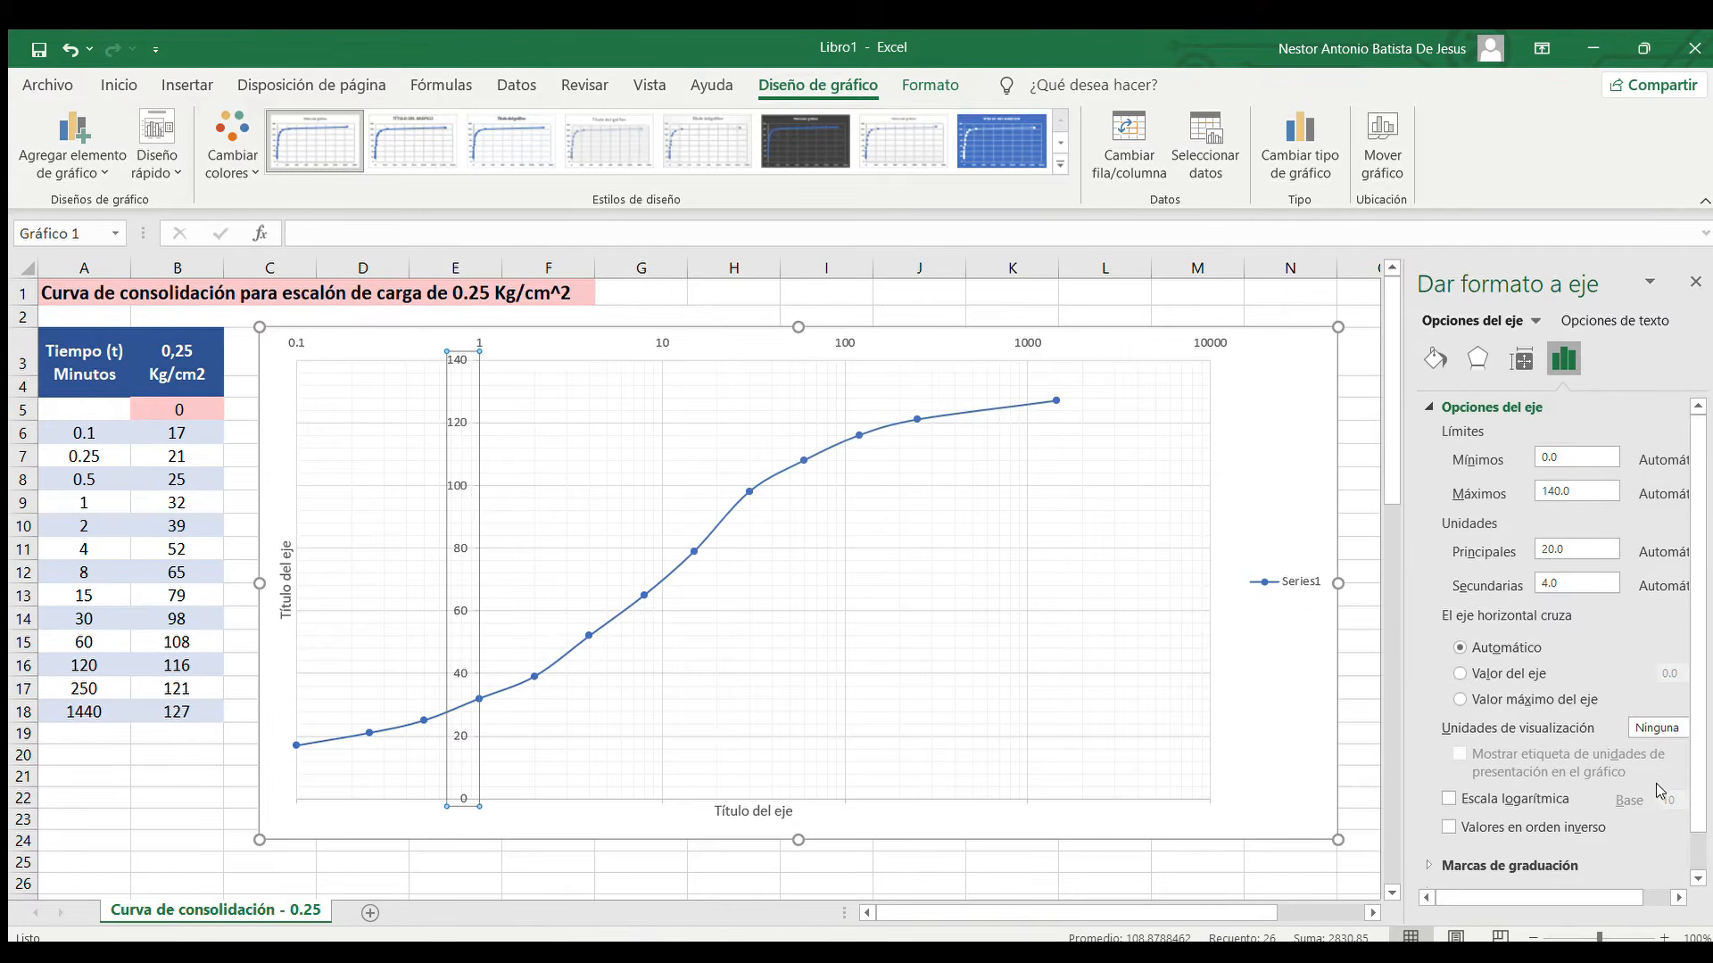
{"action": "scroll", "coordinate": [1563, 847], "scroll_direction": "down", "scroll_amount": 1}
{"action": "left_click", "coordinate": [1563, 850]}
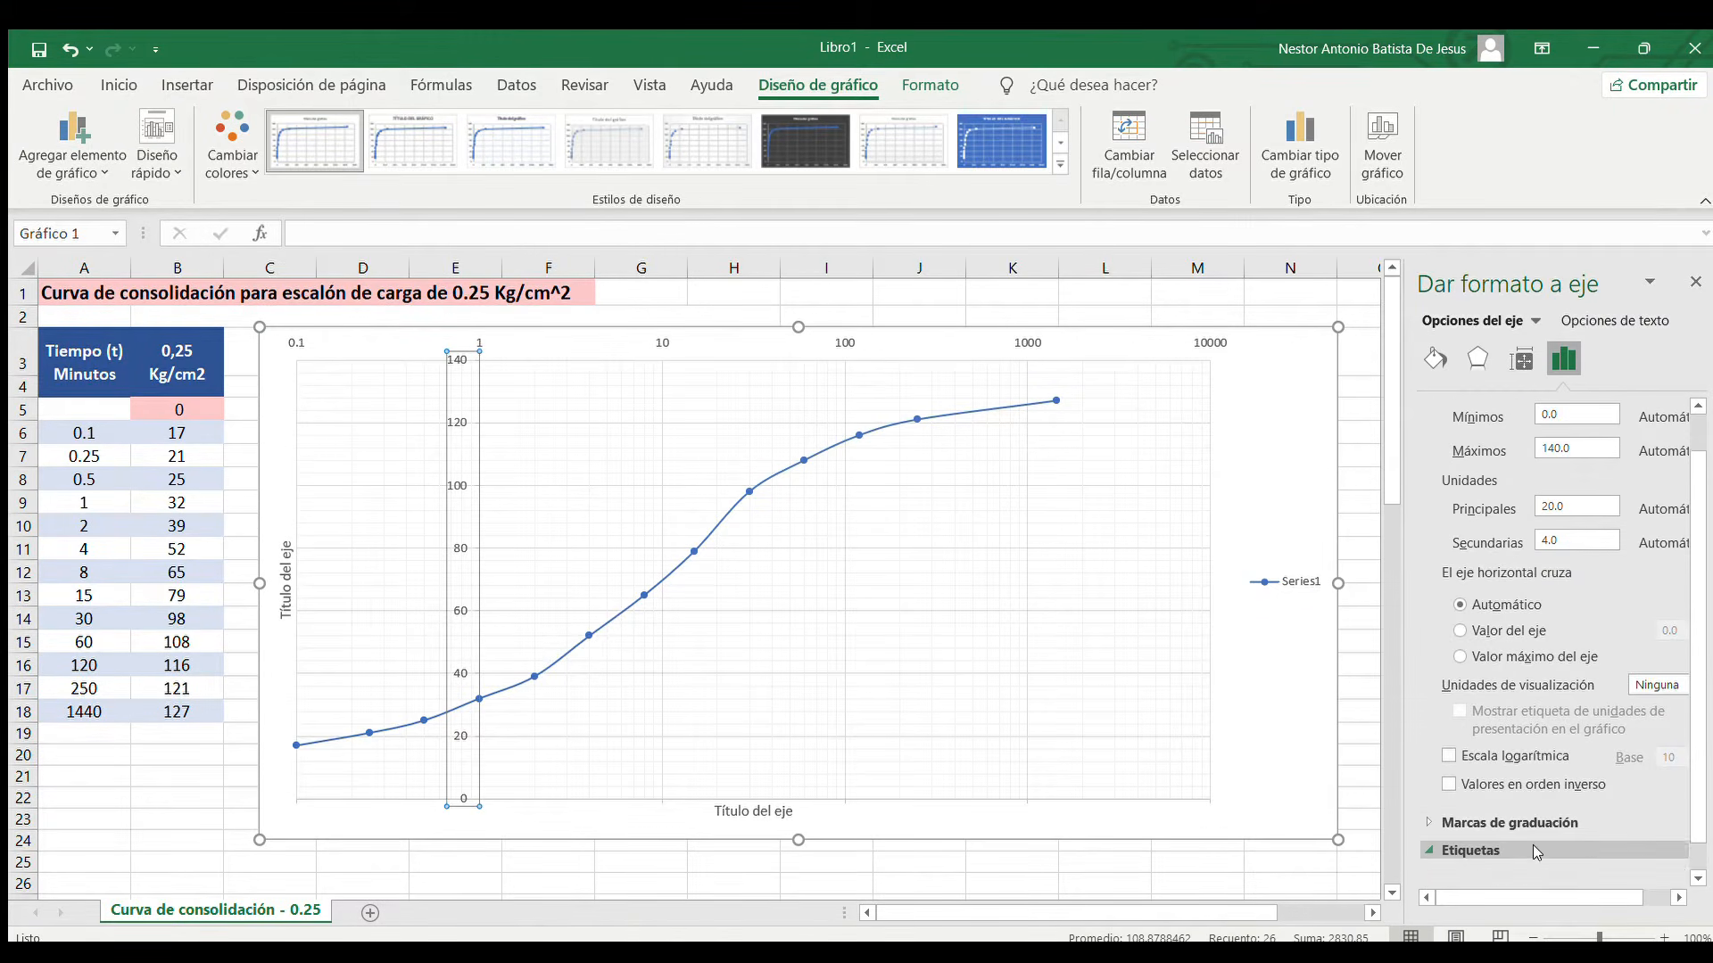
{"action": "scroll", "coordinate": [1651, 838], "scroll_direction": "right", "scroll_amount": 1}
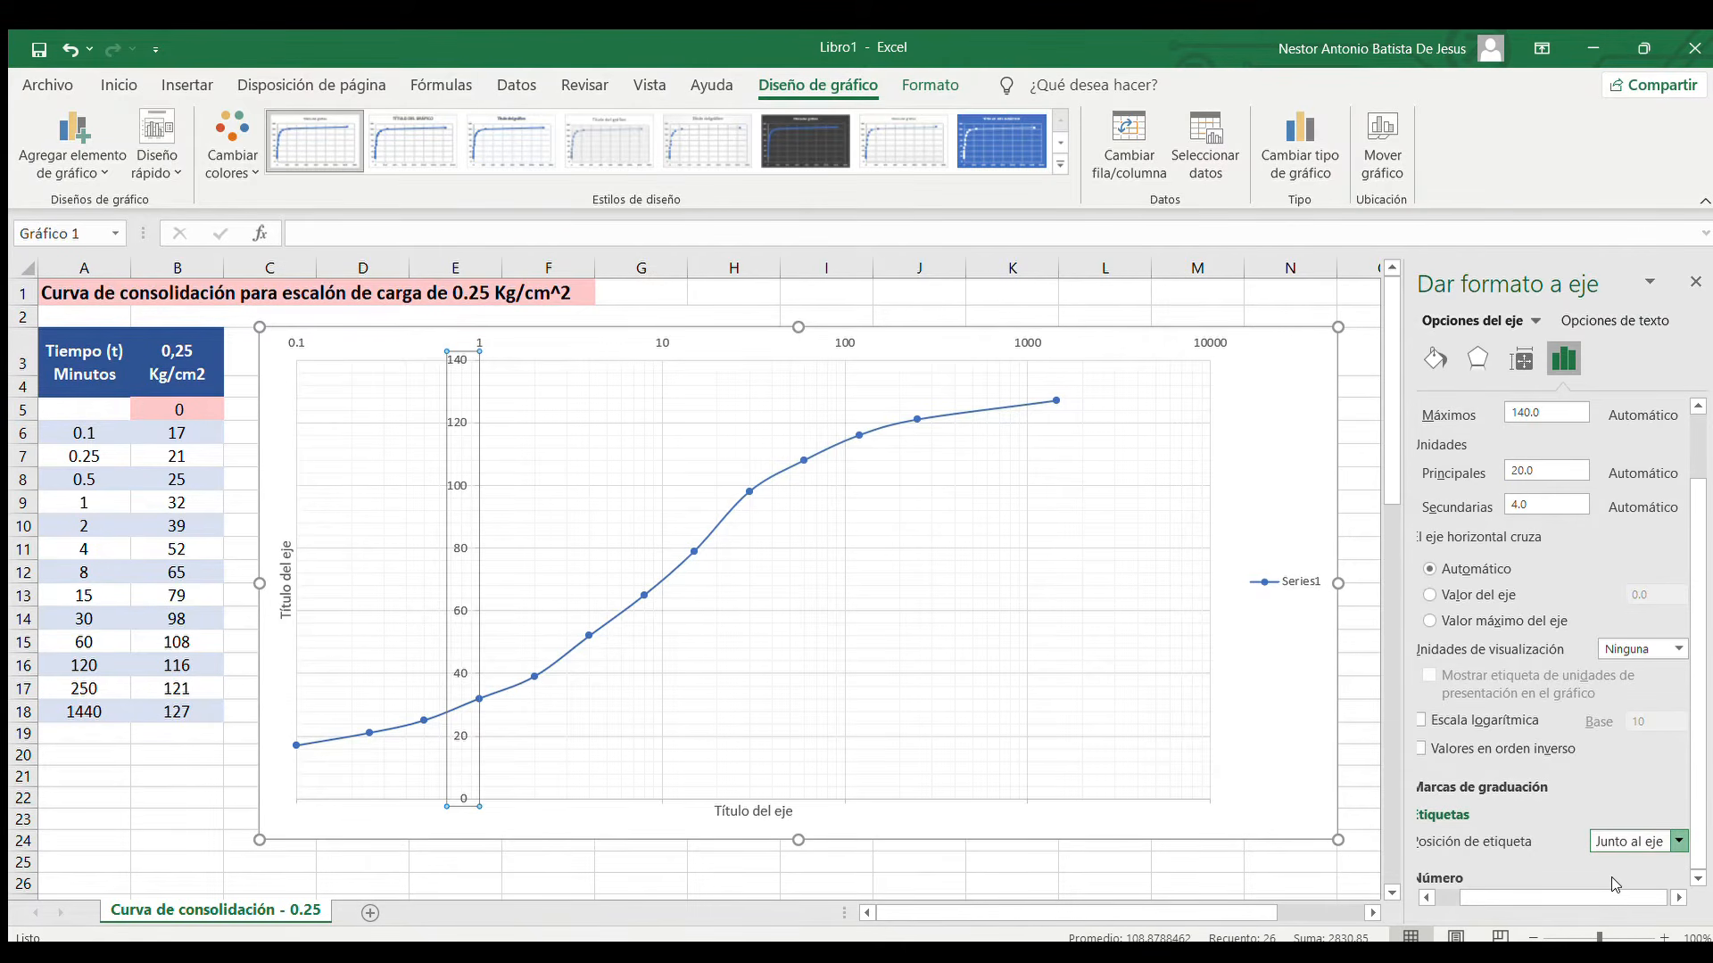
{"action": "left_click", "coordinate": [1608, 900]}
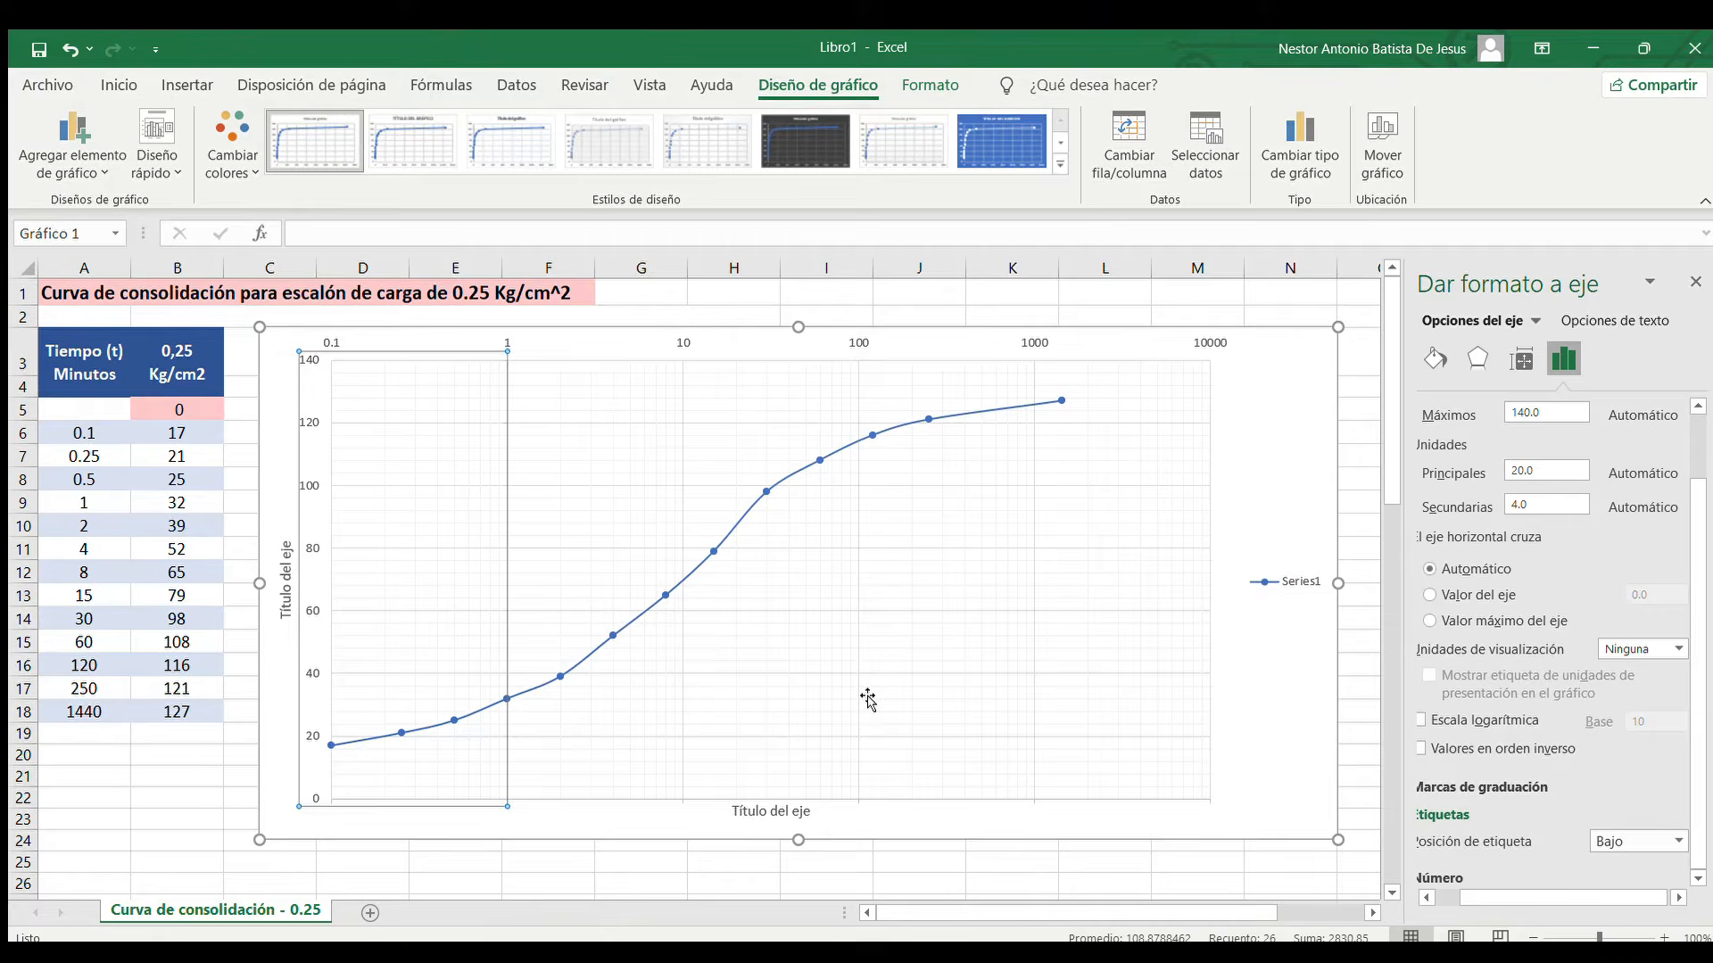
Delete the Series1 legend from the chart
{"action": "left_click", "coordinate": [1320, 658]}
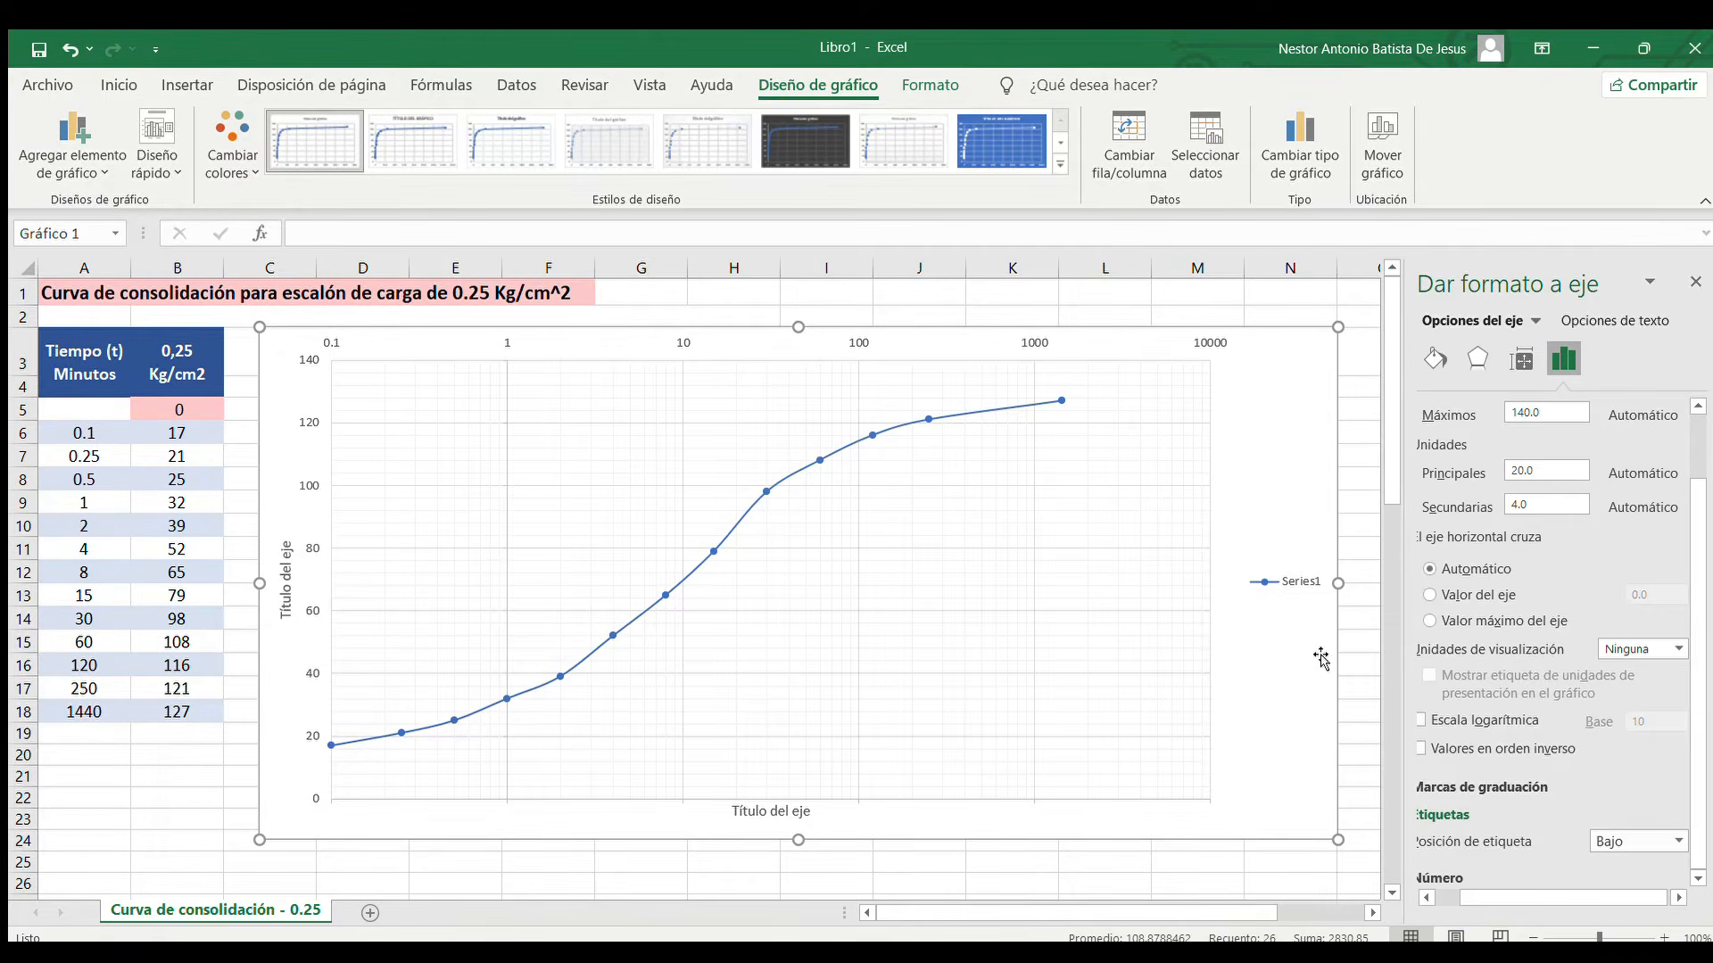
{"action": "left_click", "coordinate": [1293, 576]}
{"action": "key", "text": "Delete"}
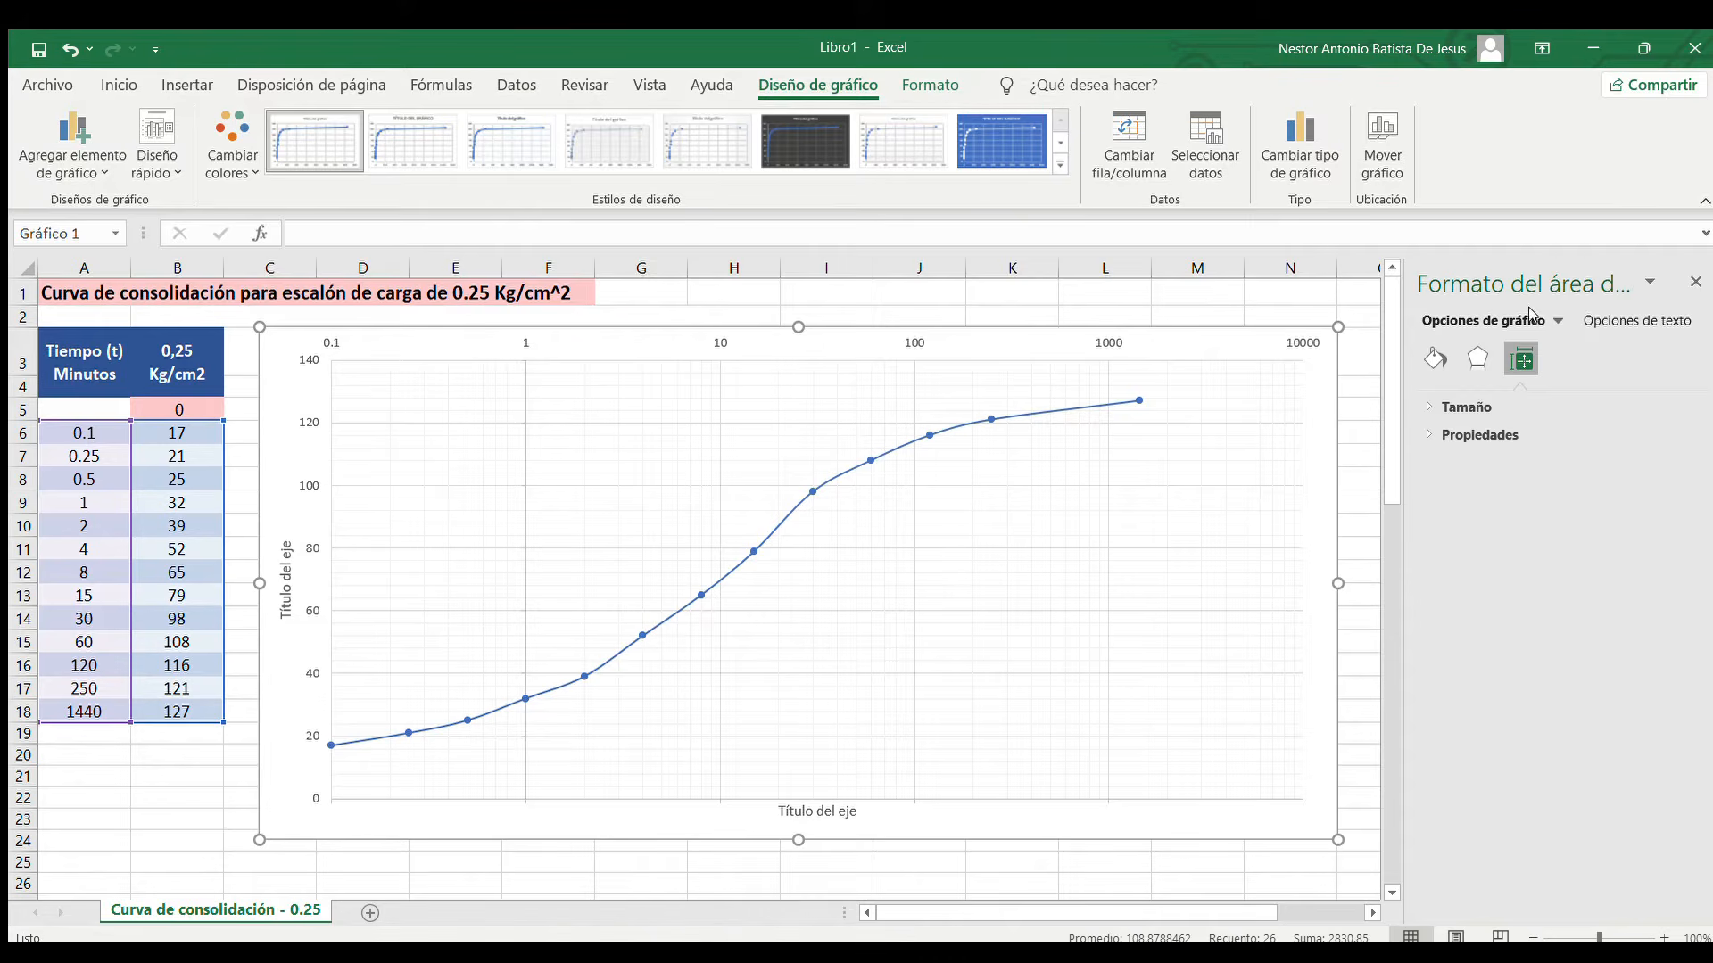
Display the vertical axis values in reverse order and close the axis formatting options
{"action": "left_click", "coordinate": [1485, 498]}
{"action": "left_click", "coordinate": [1564, 359]}
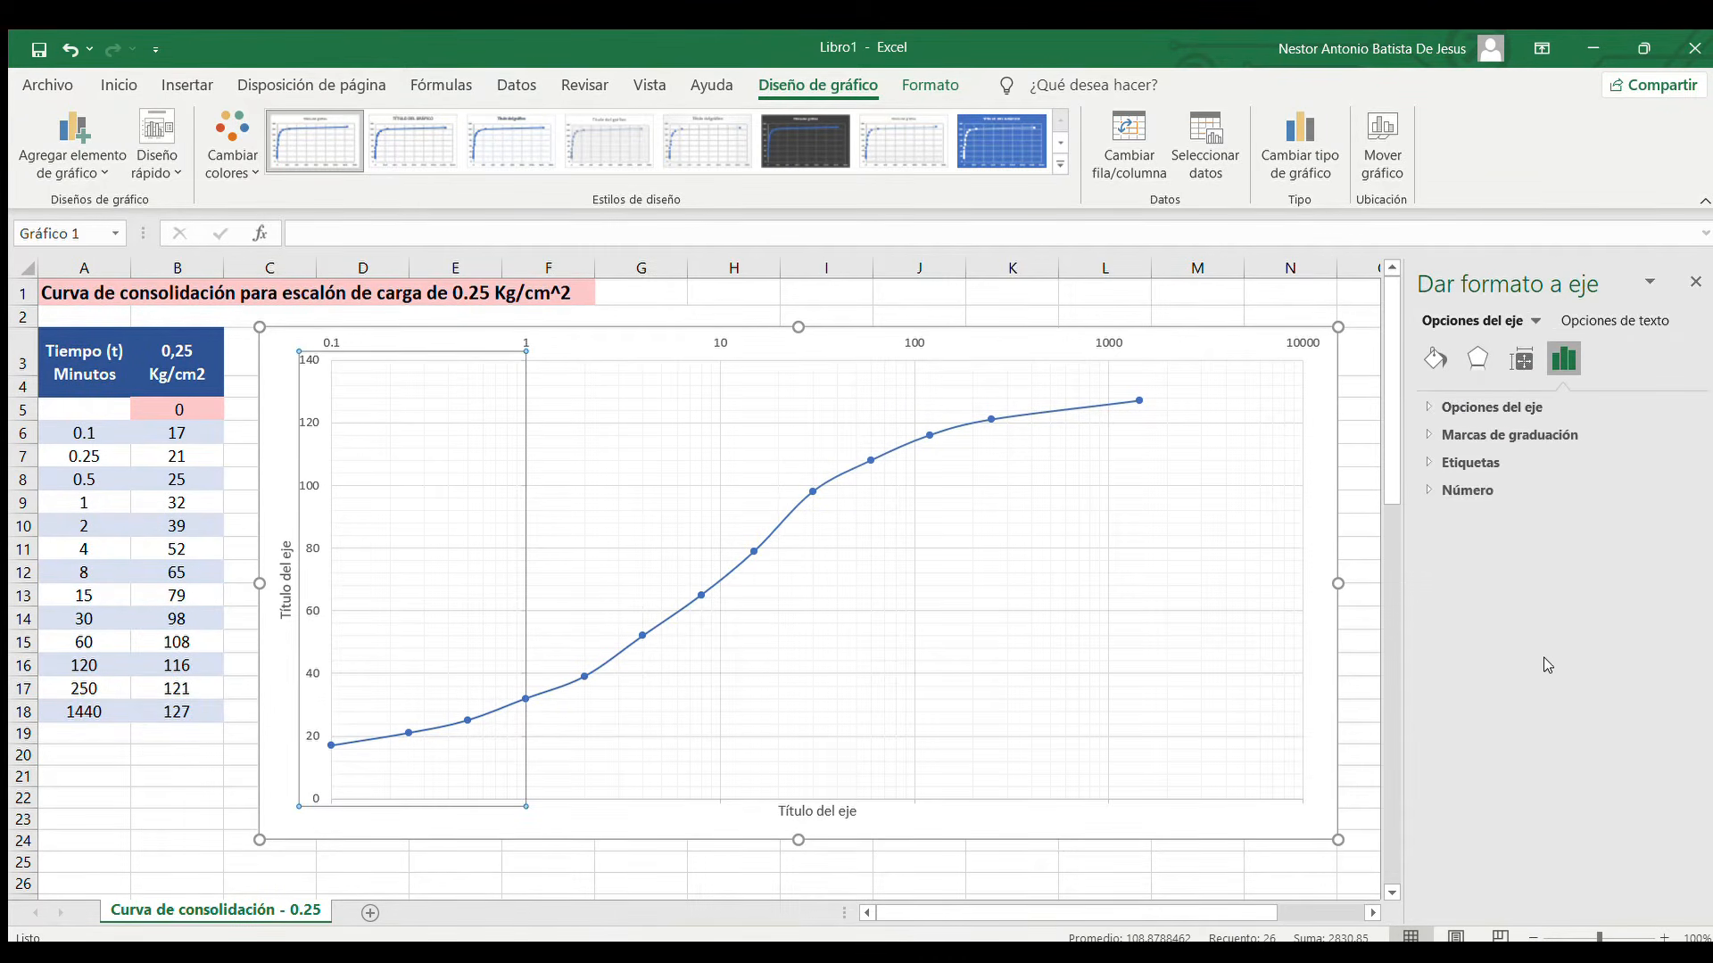
{"action": "left_click", "coordinate": [1492, 407]}
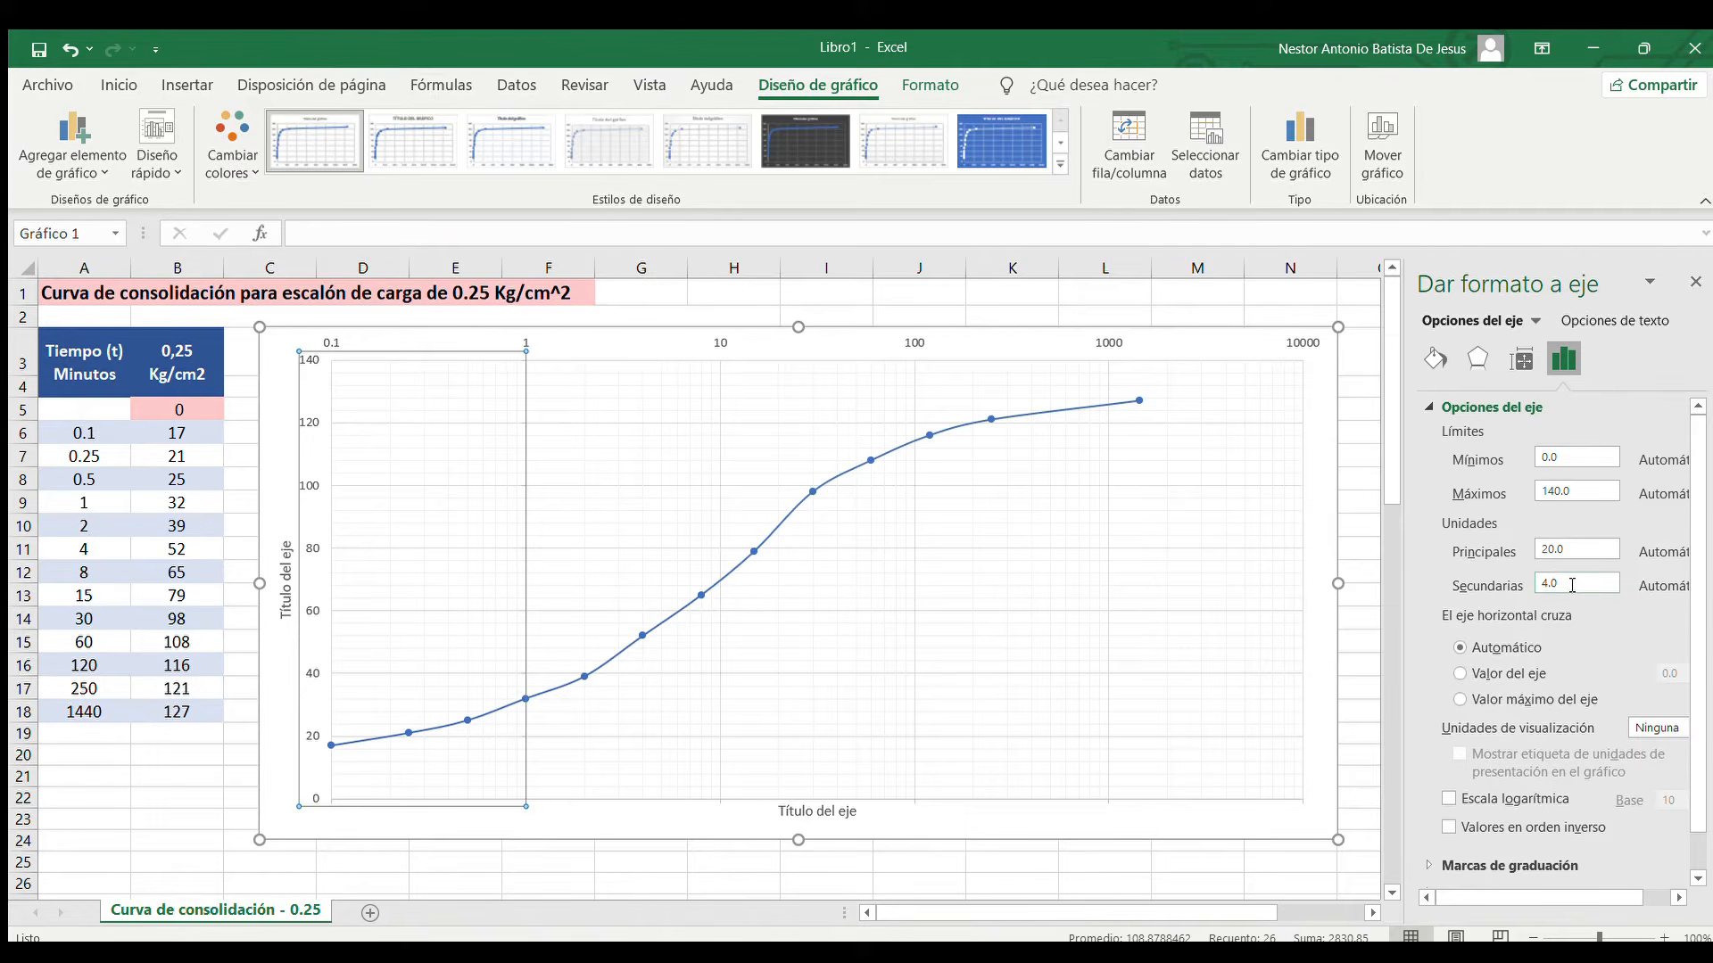
{"action": "scroll", "coordinate": [1552, 664], "scroll_direction": "down", "scroll_amount": 1}
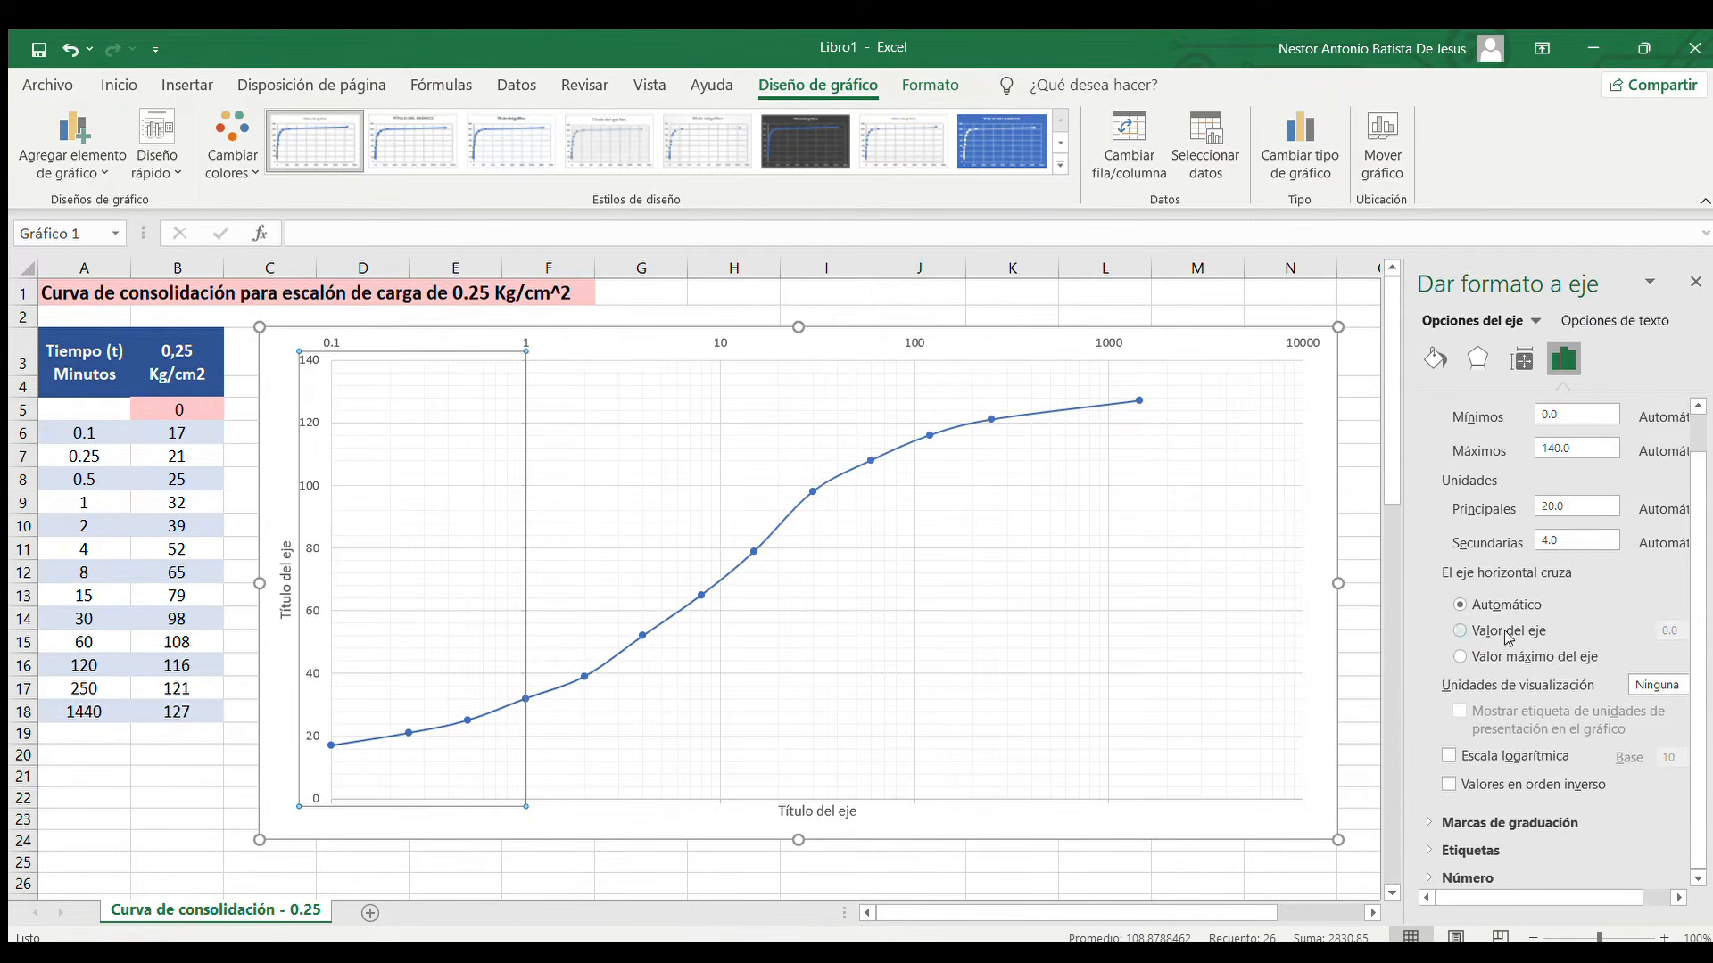
{"action": "left_click", "coordinate": [1448, 785]}
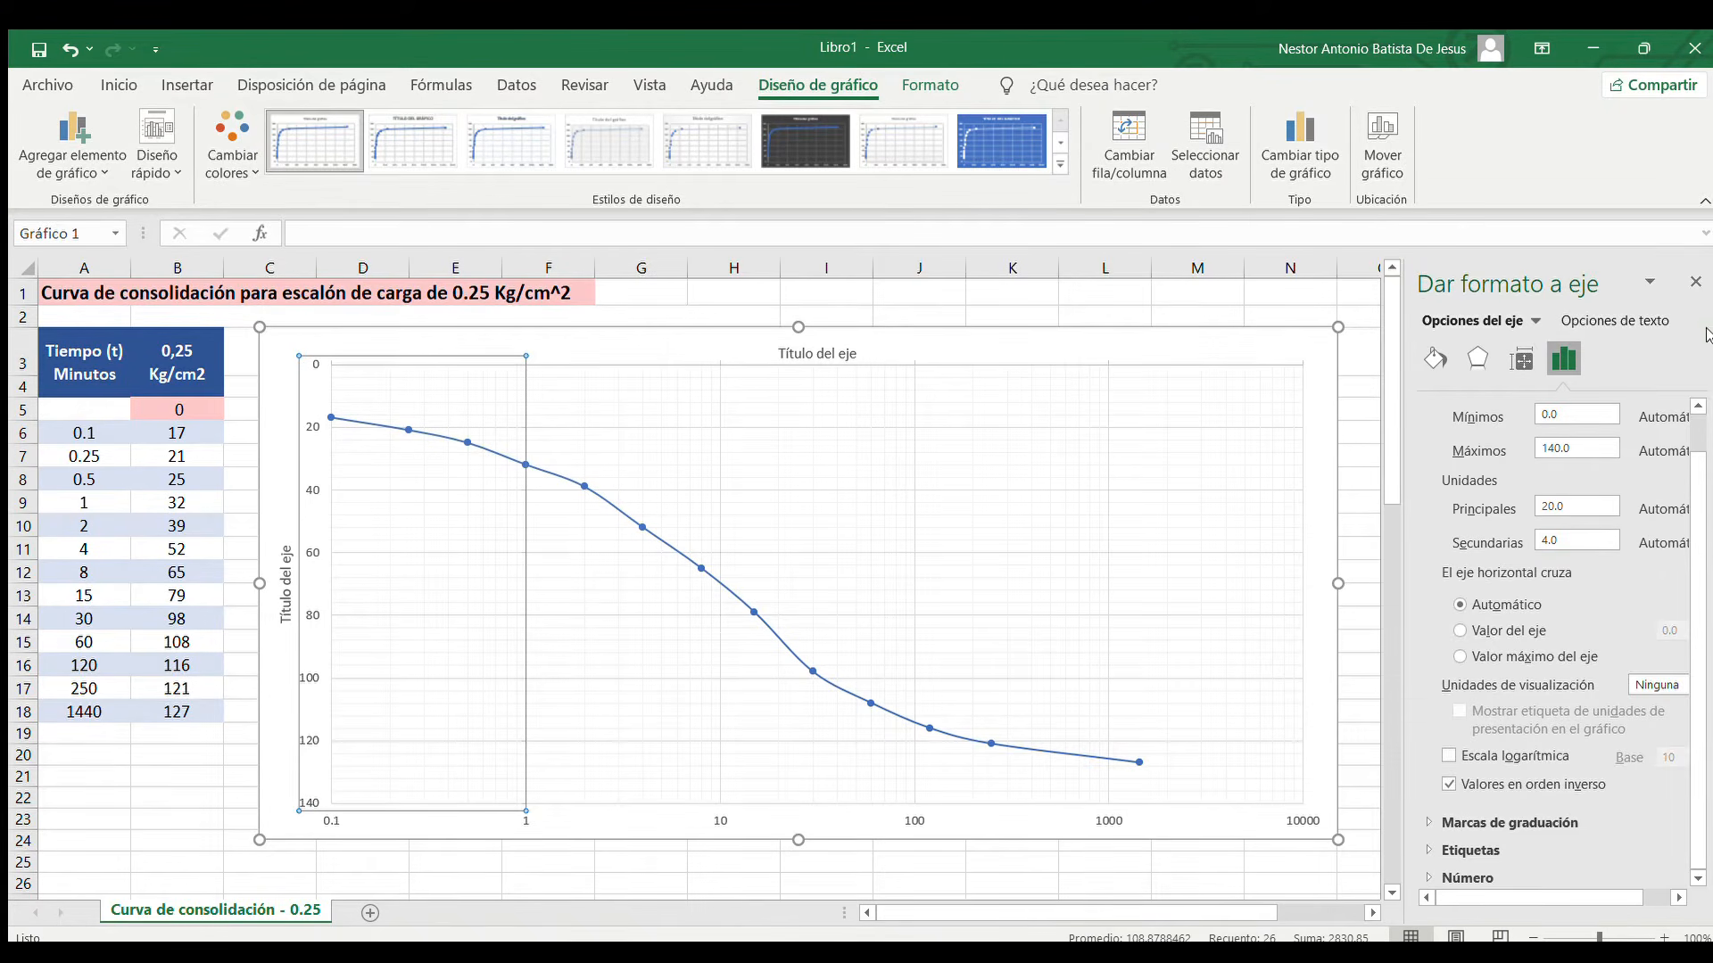
{"action": "left_click", "coordinate": [1695, 282]}
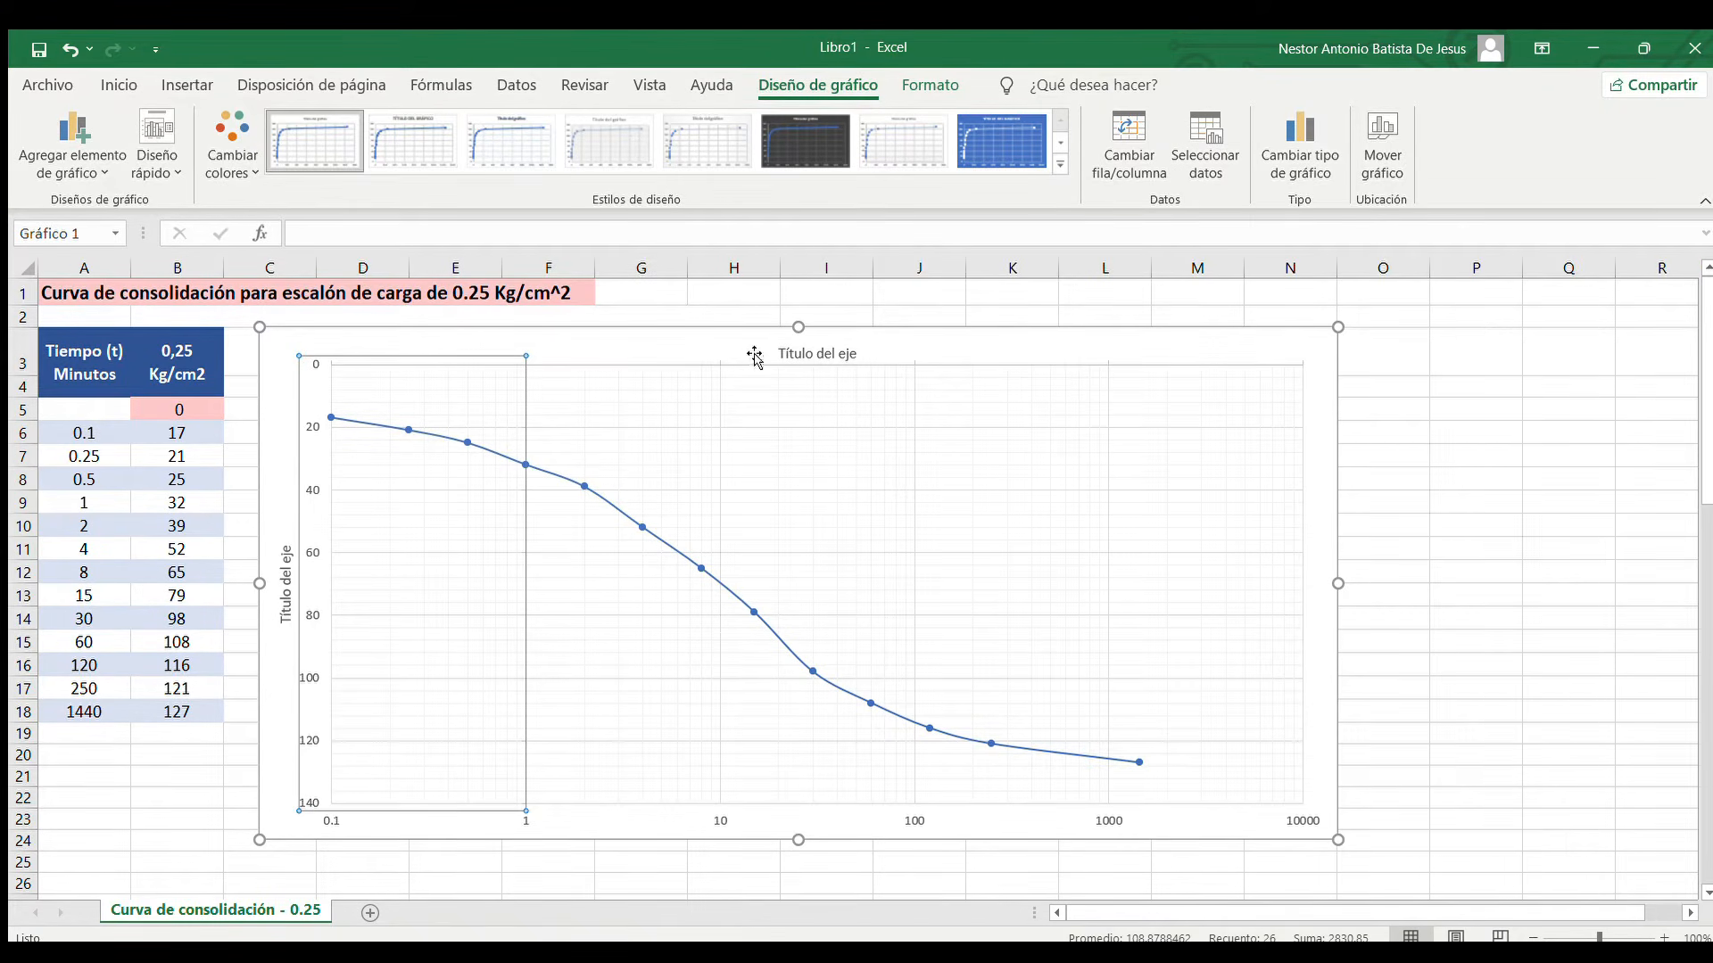
Change the horizontal axis title to "Tiempo (minutos)"
{"action": "double_click", "coordinate": [819, 350]}
{"action": "left_click_drag", "start_coordinate": [785, 354], "coordinate": [874, 348]}
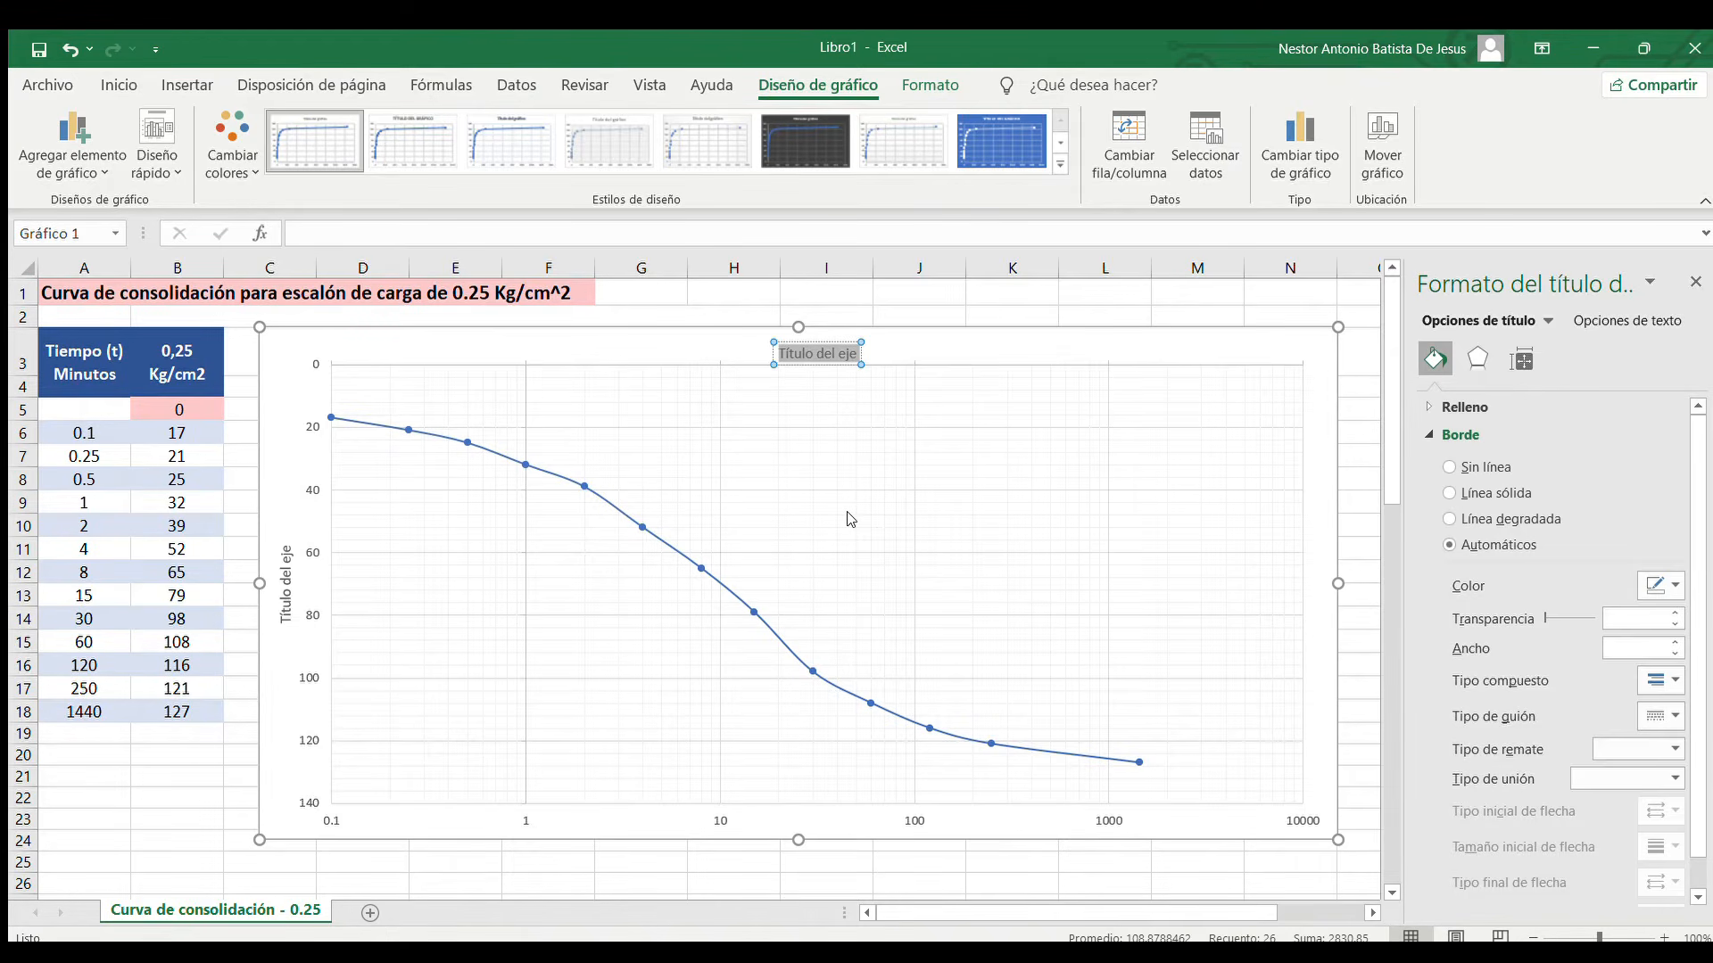
{"action": "type", "text": "Tiempo"}
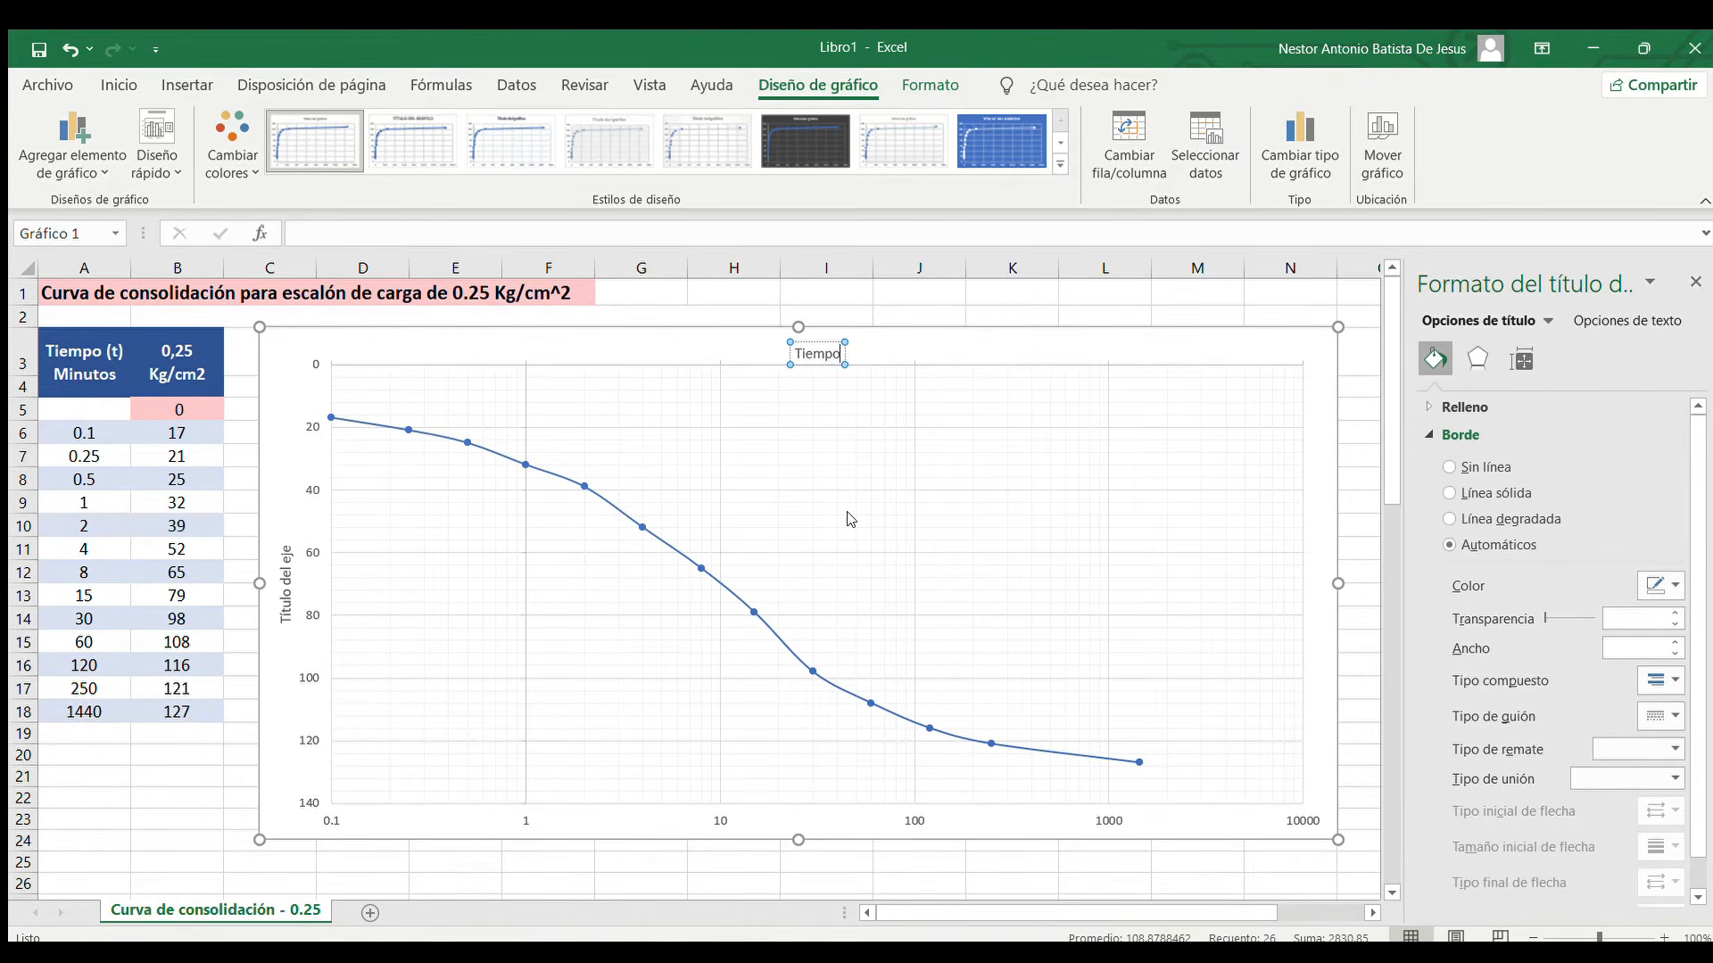
{"action": "type", "text": " (minutos)"}
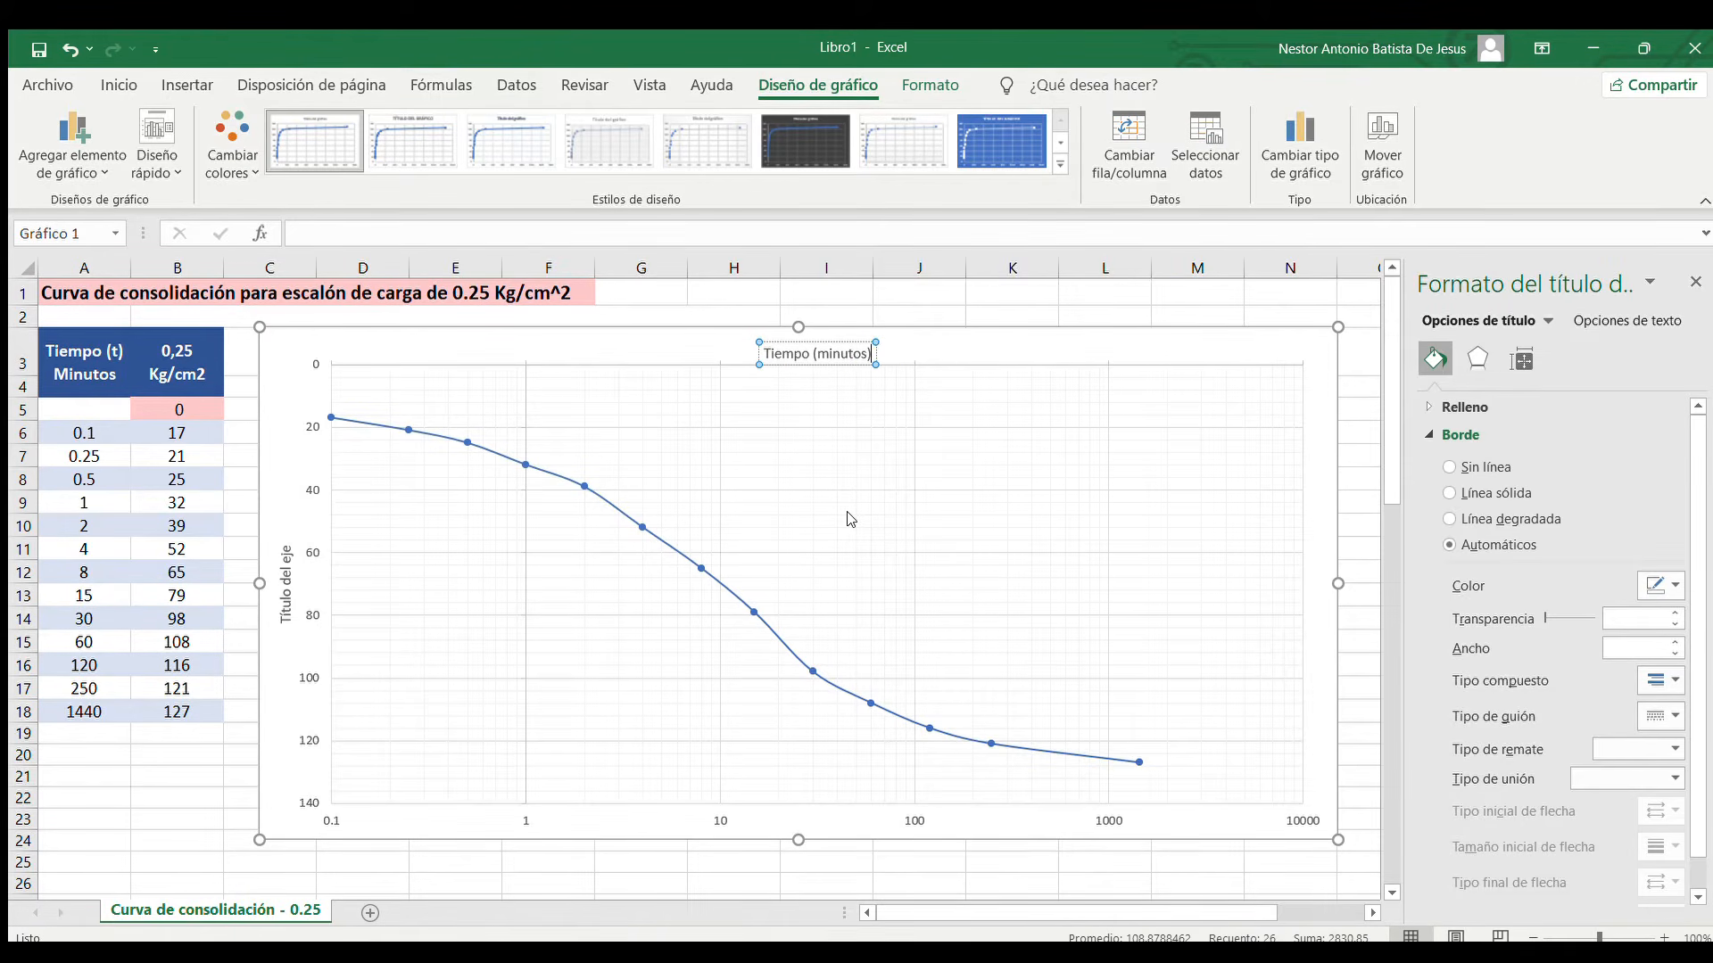
Change the vertical axis title to "Deformaciones (unidades)" and close the formatting options
{"action": "left_click", "coordinate": [286, 596]}
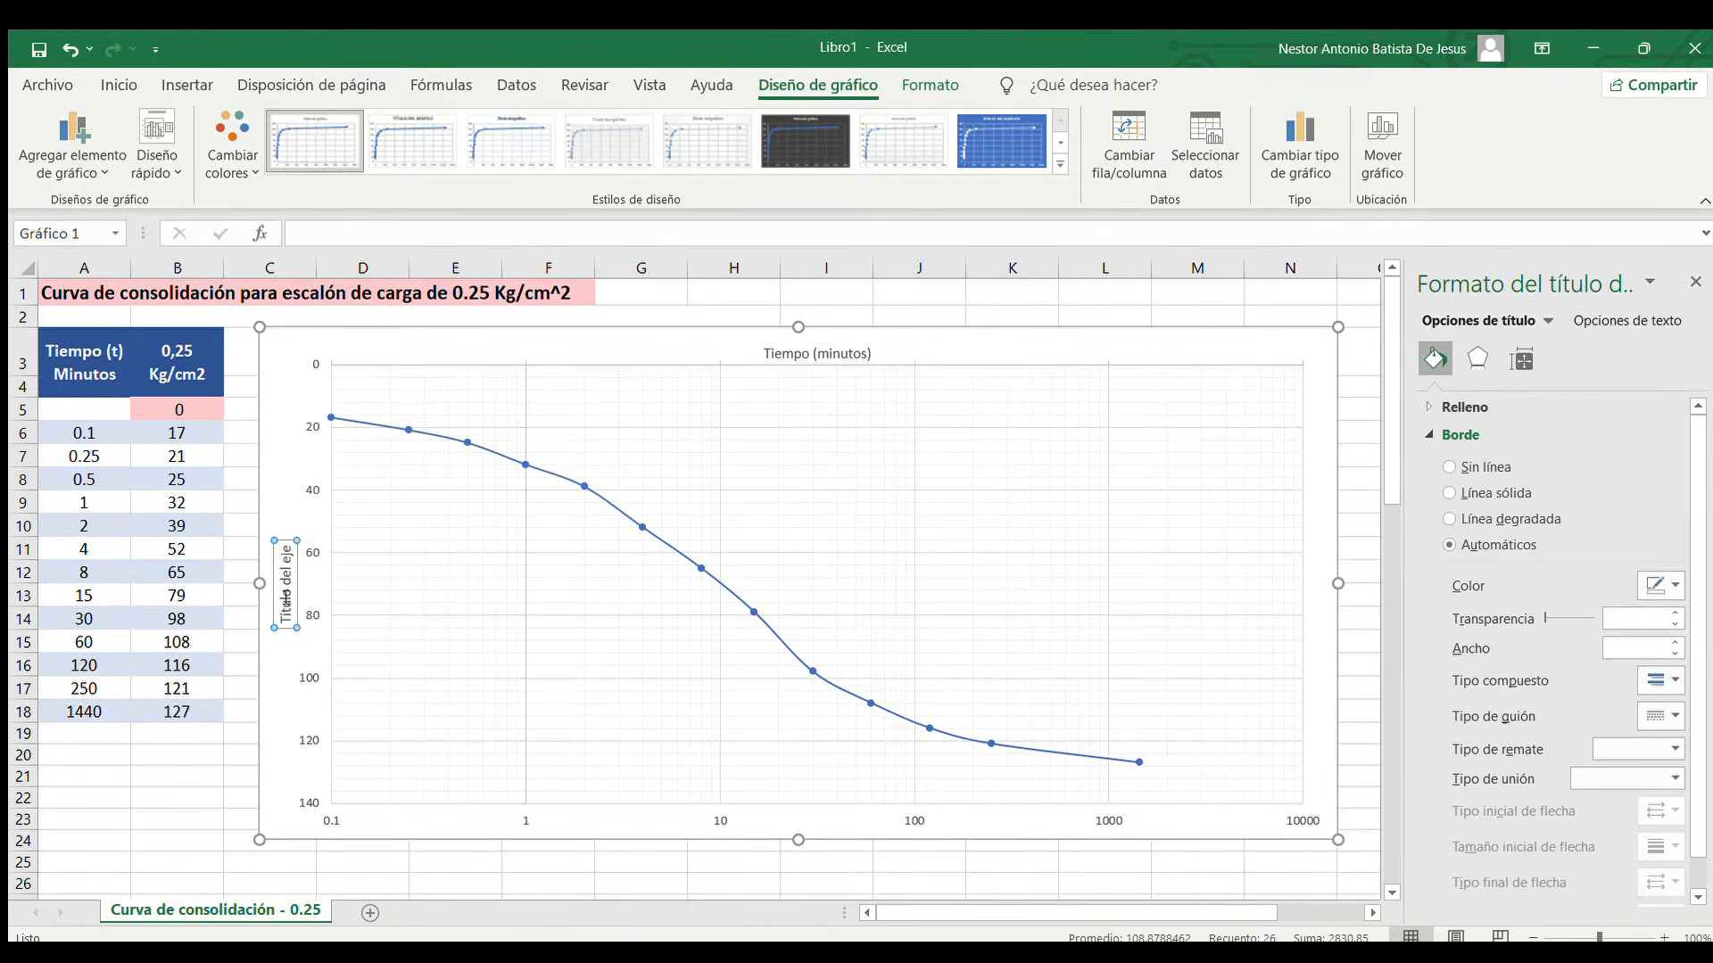
{"action": "left_click_drag", "start_coordinate": [287, 615], "coordinate": [277, 535]}
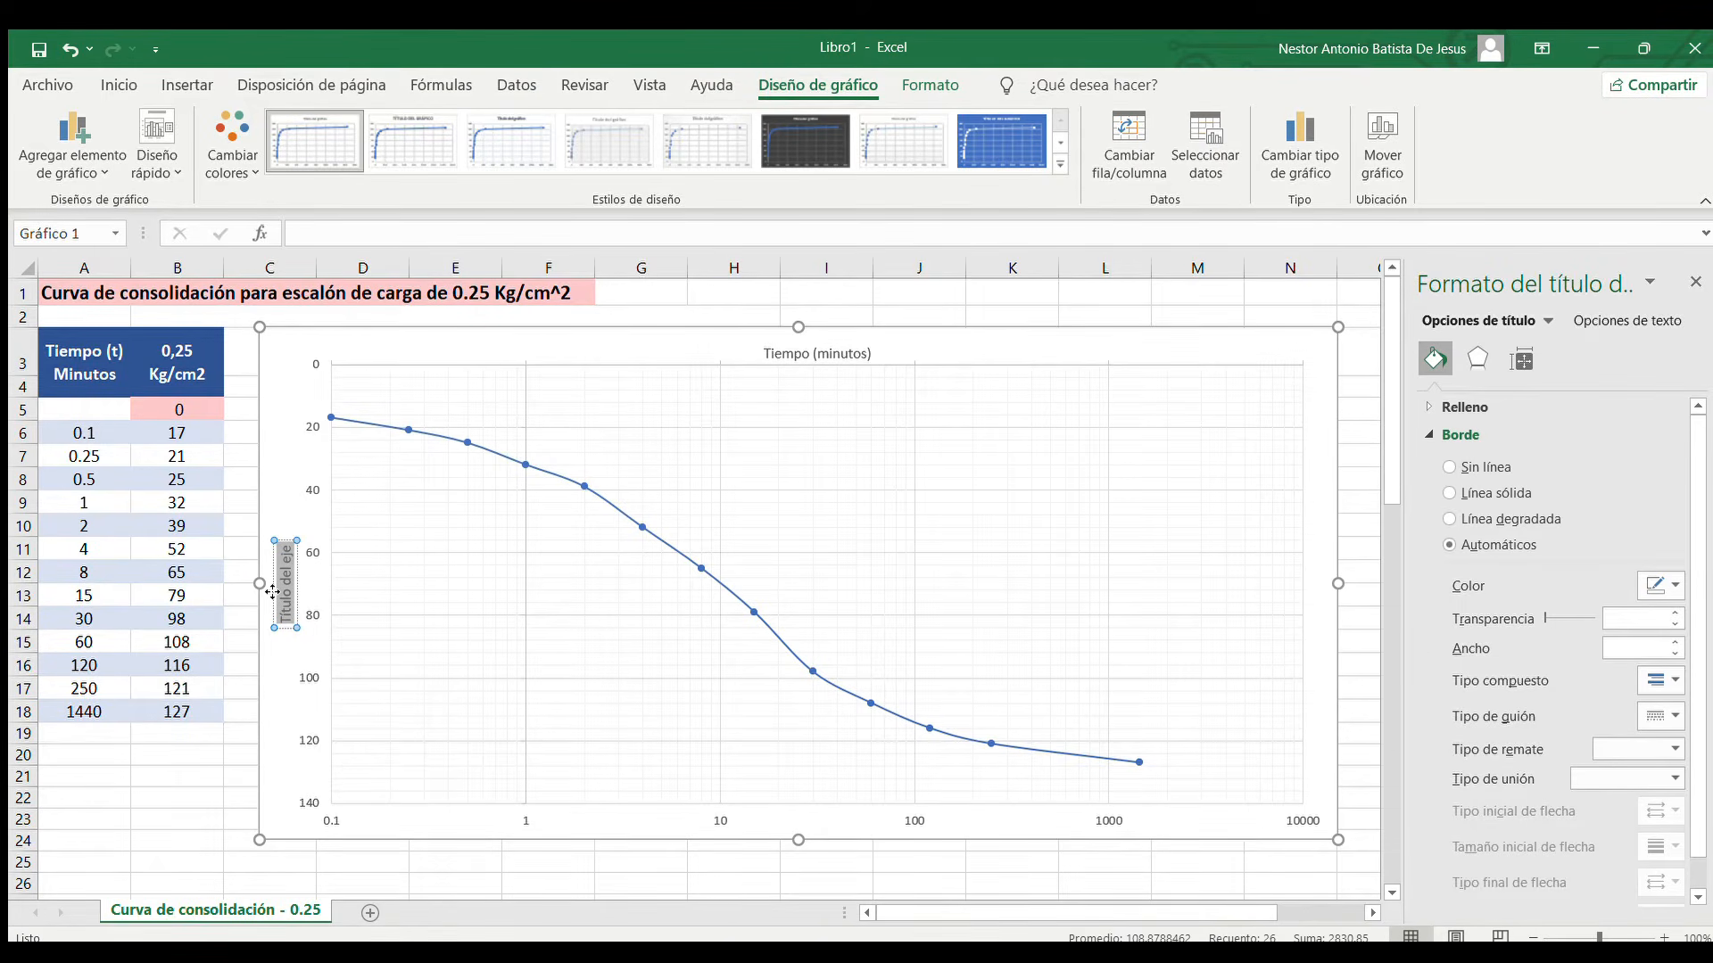
{"action": "type", "text": "Defor"}
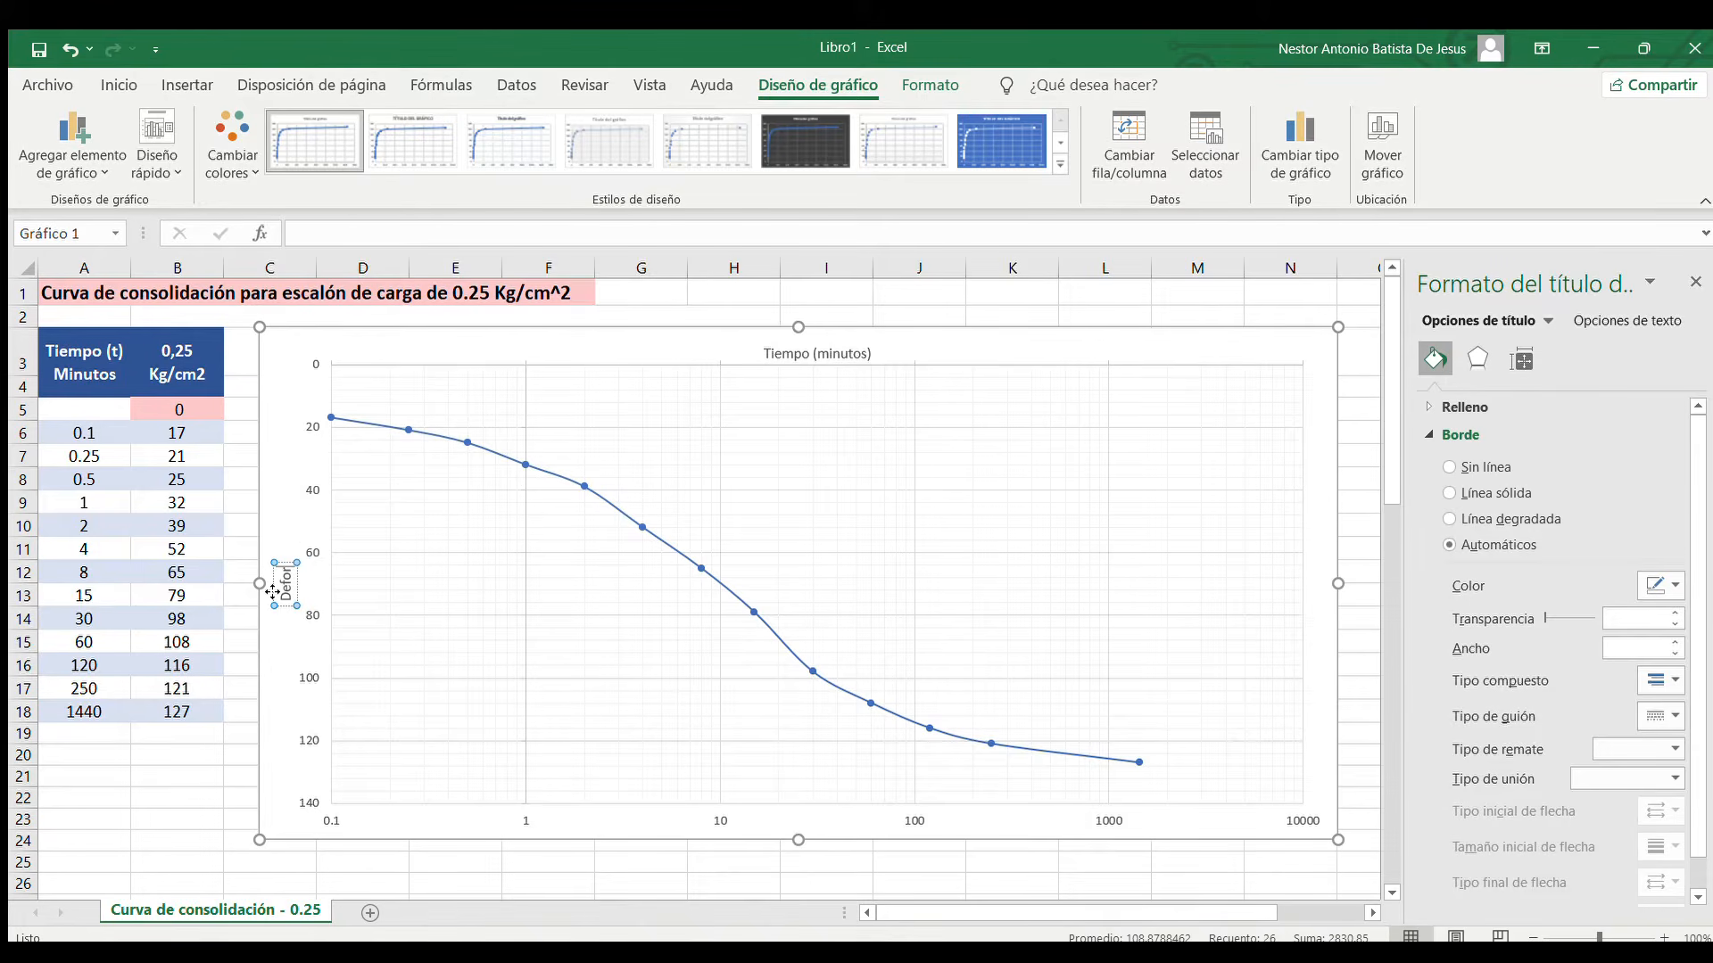
{"action": "type", "text": "maciones (unid"}
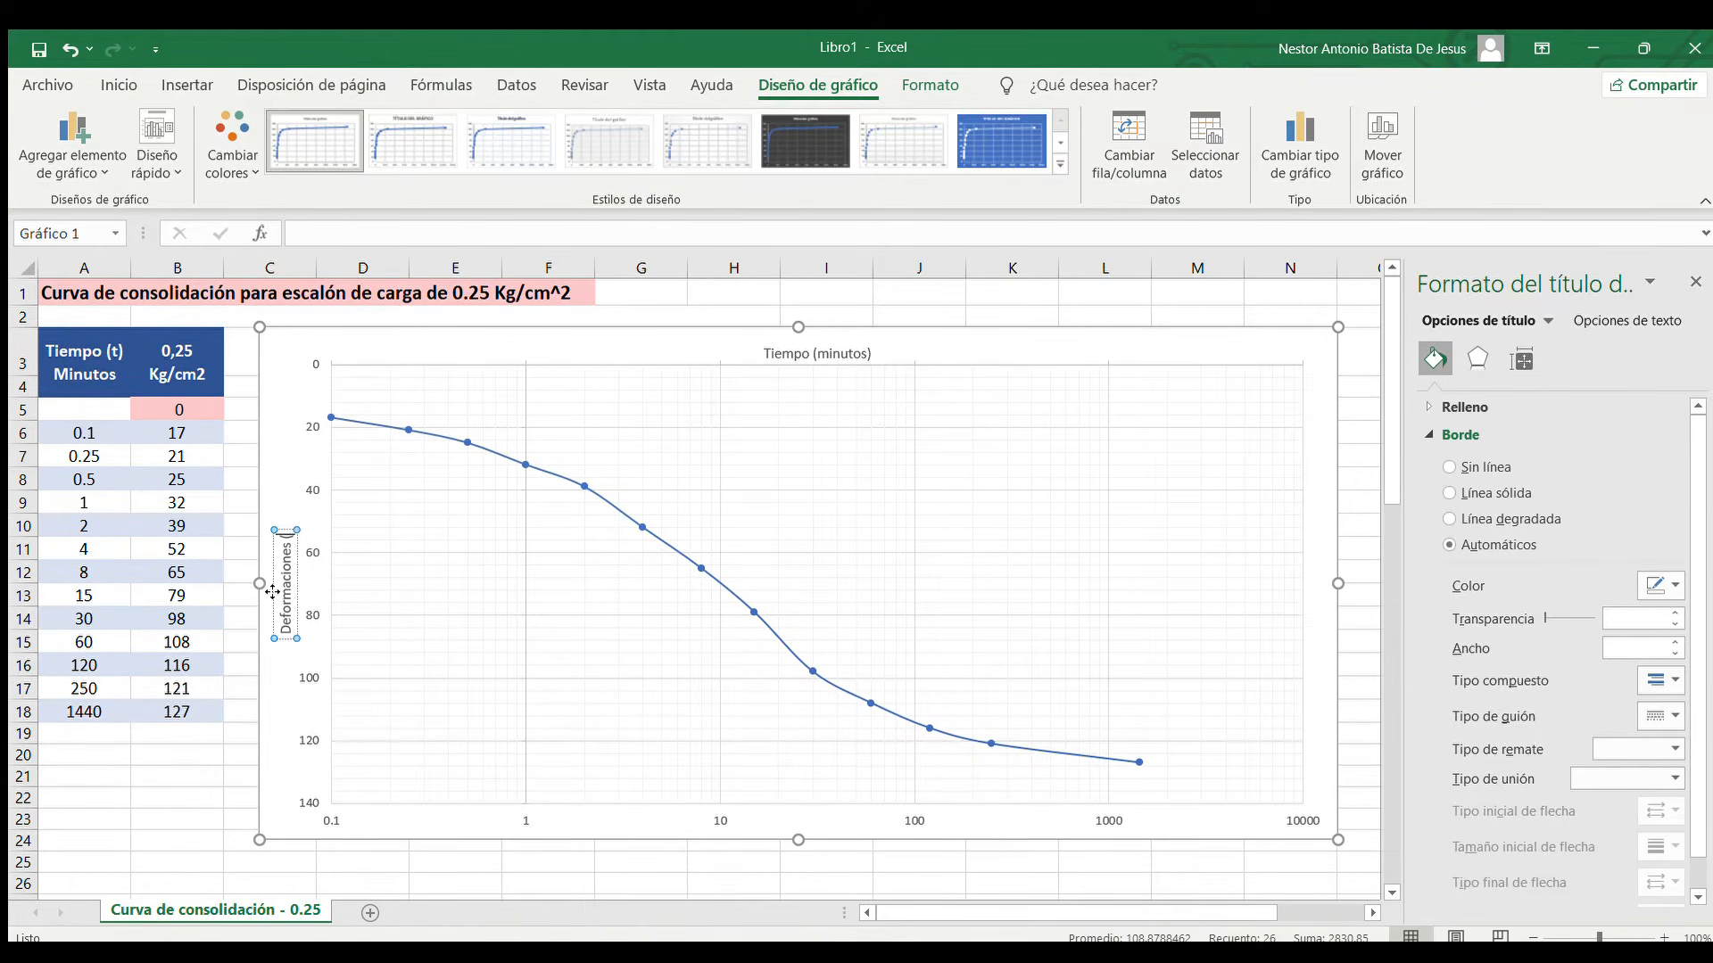
{"action": "type", "text": ")"}
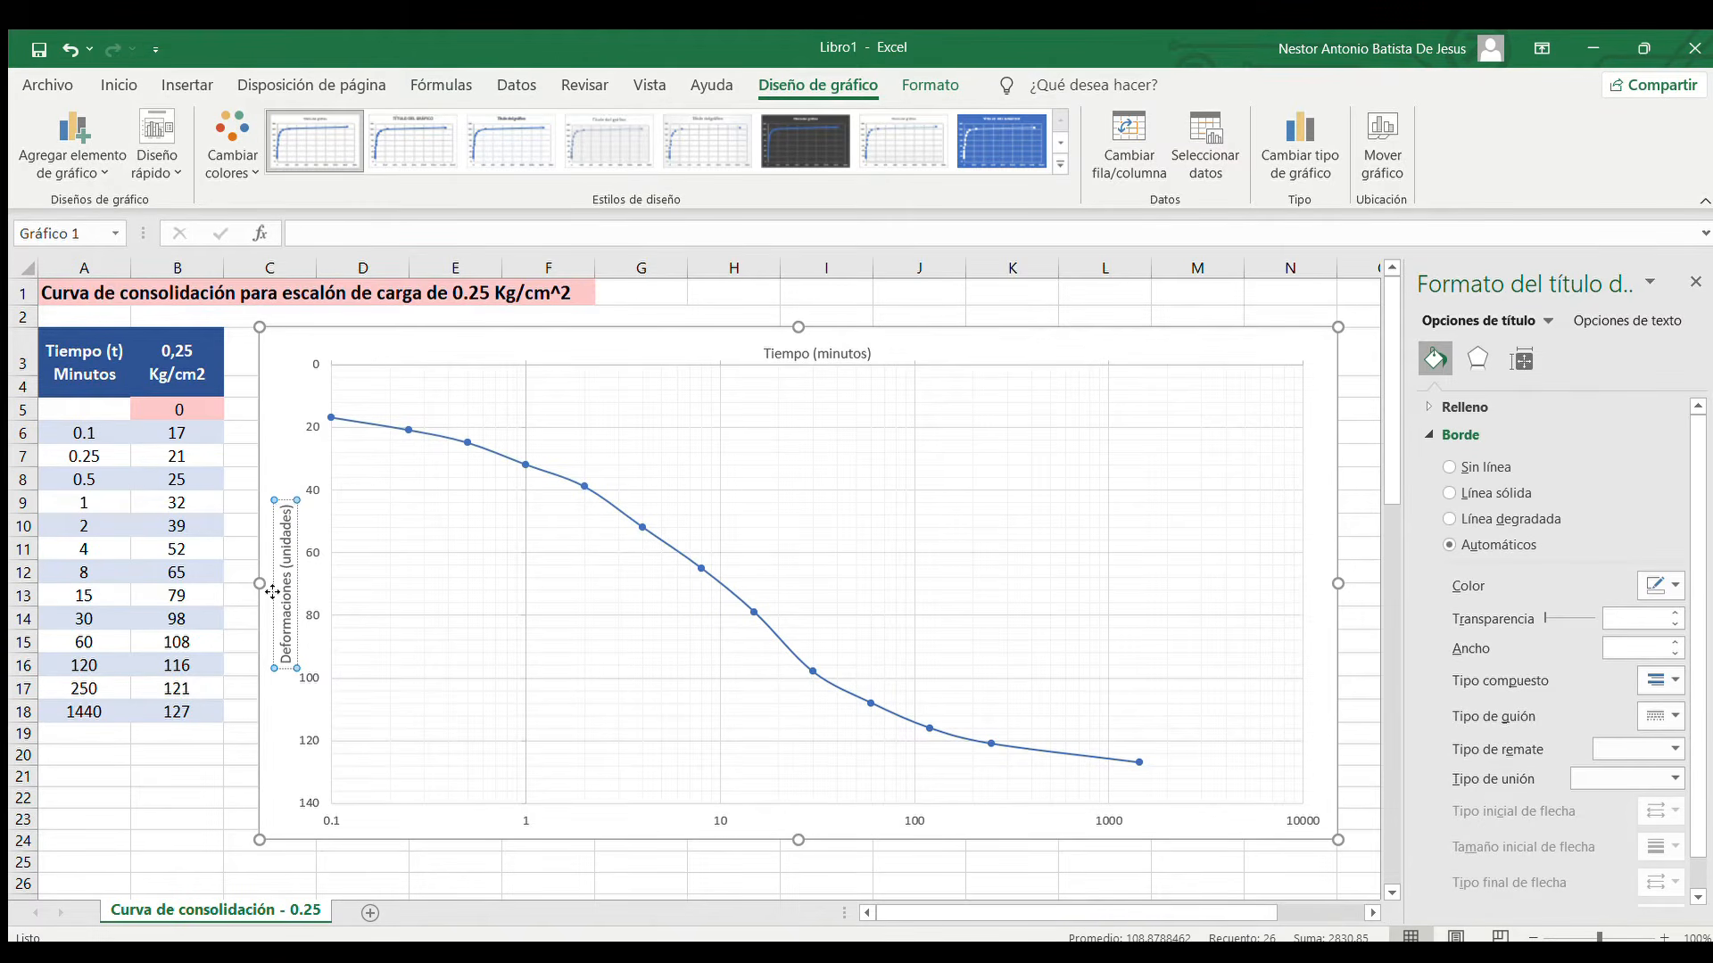
{"action": "left_click", "coordinate": [295, 432]}
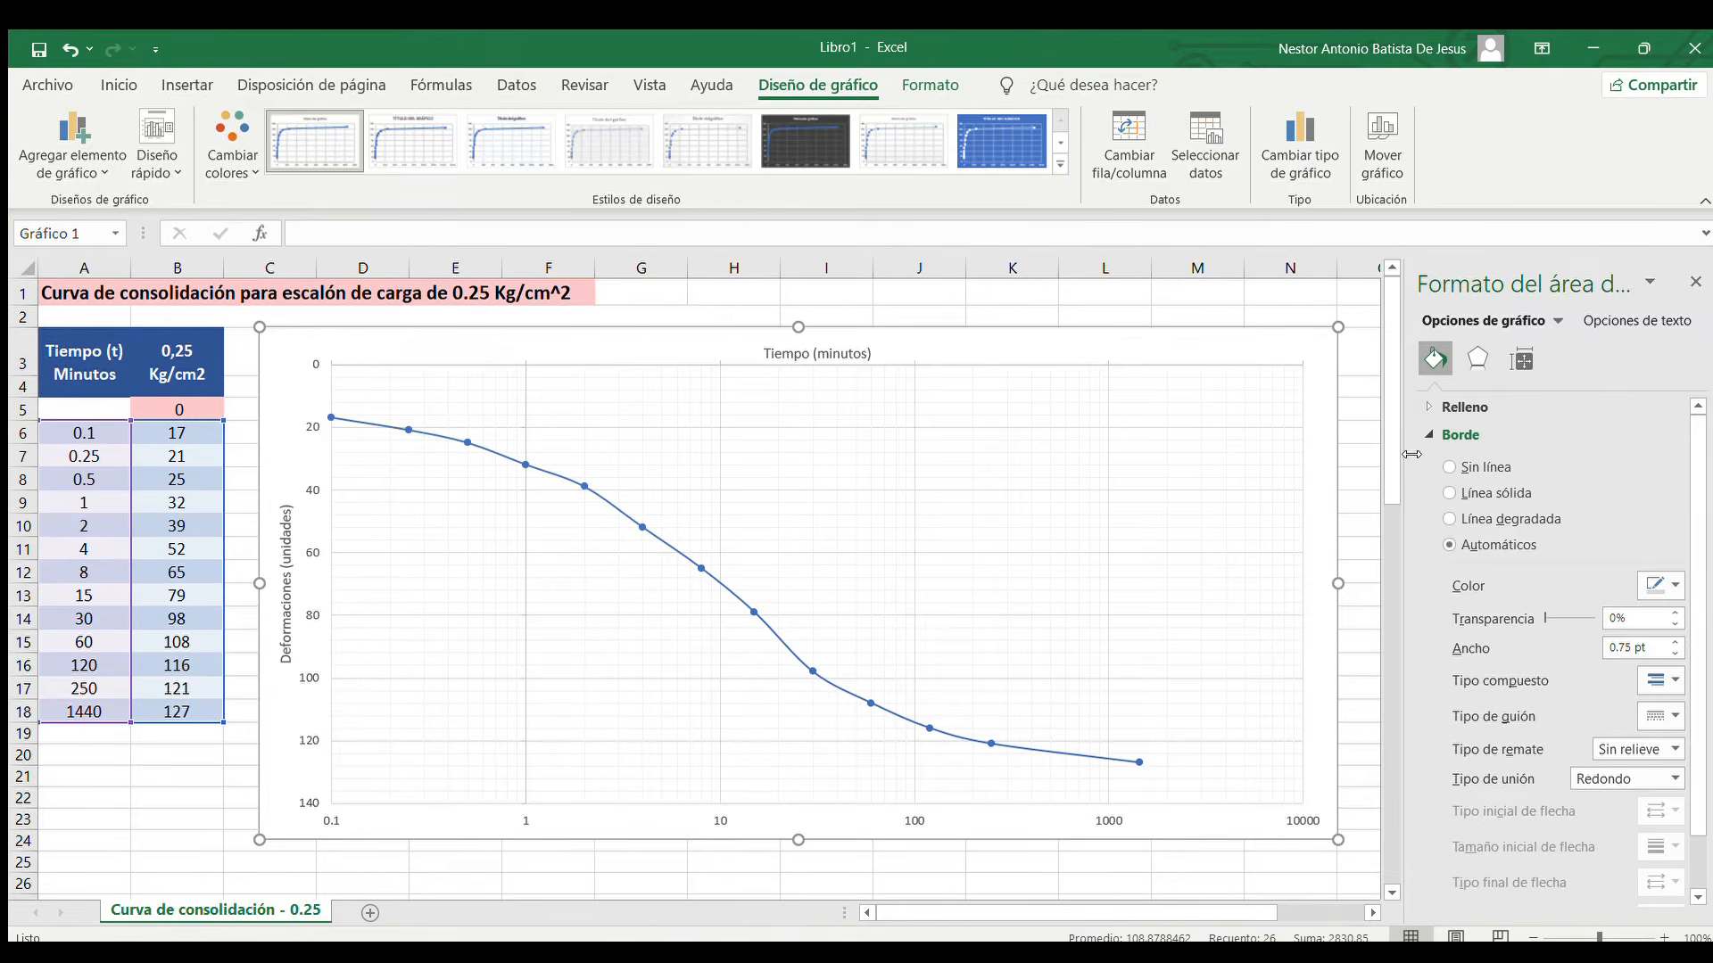
{"action": "left_click", "coordinate": [1694, 282]}
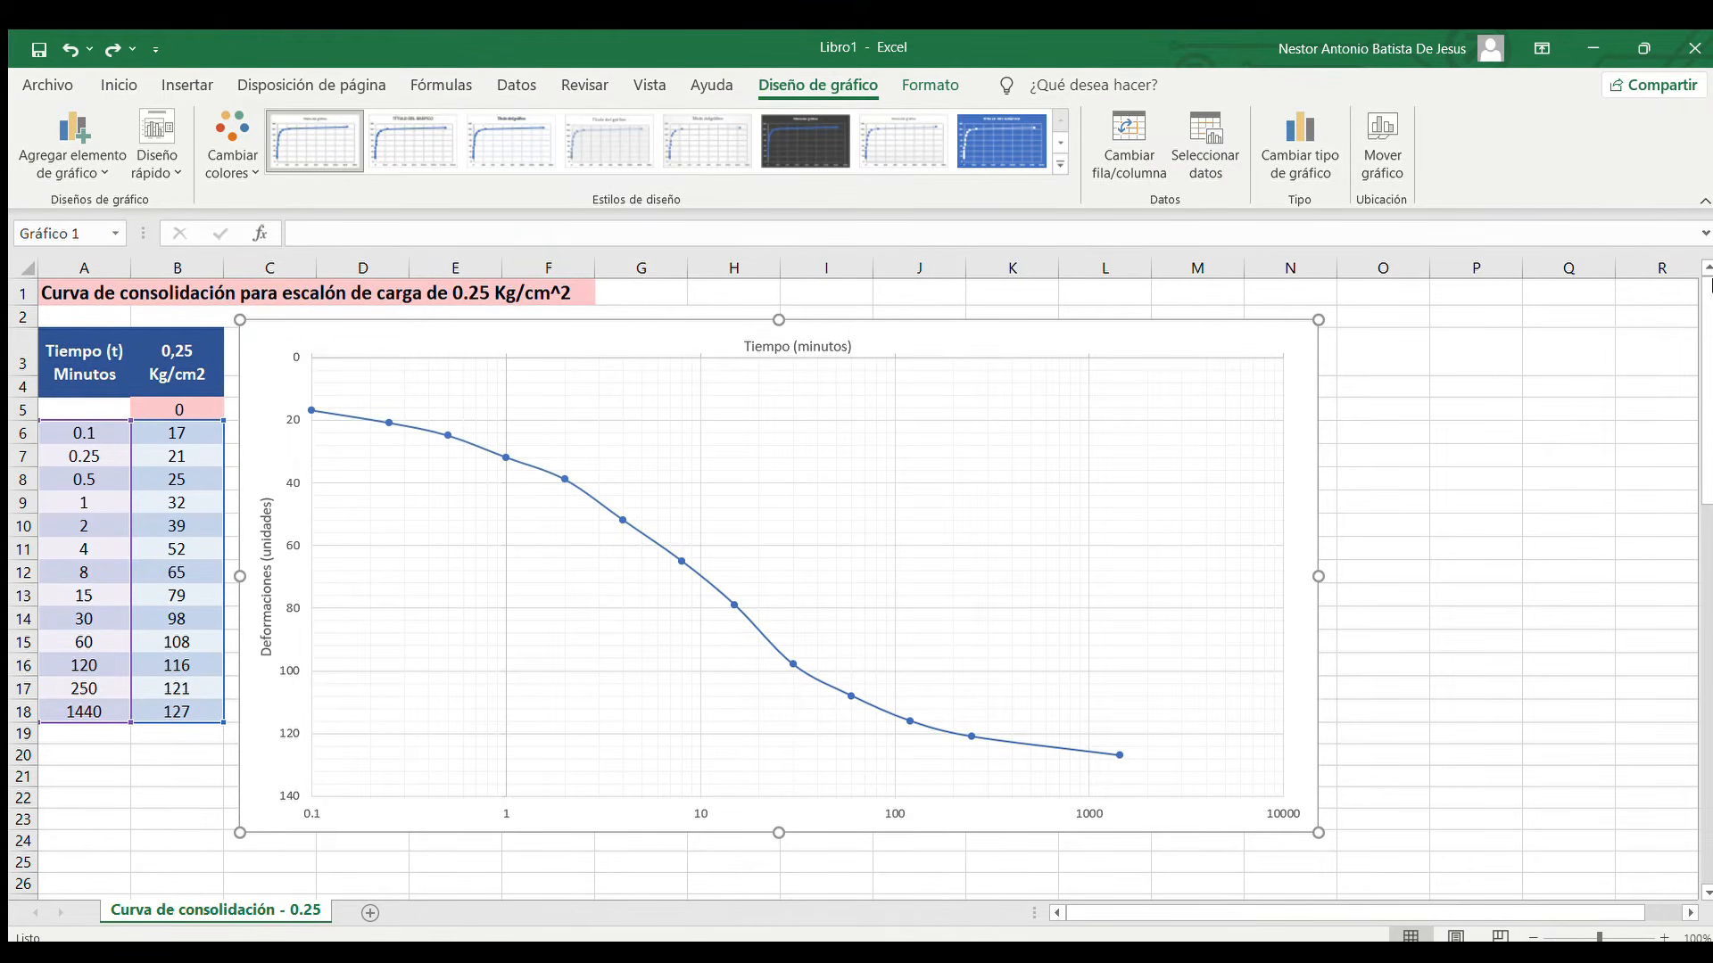
Set the label position of the chart's horizontal time axis to Alto and close the axis formatting options
{"action": "double_click", "coordinate": [1317, 464]}
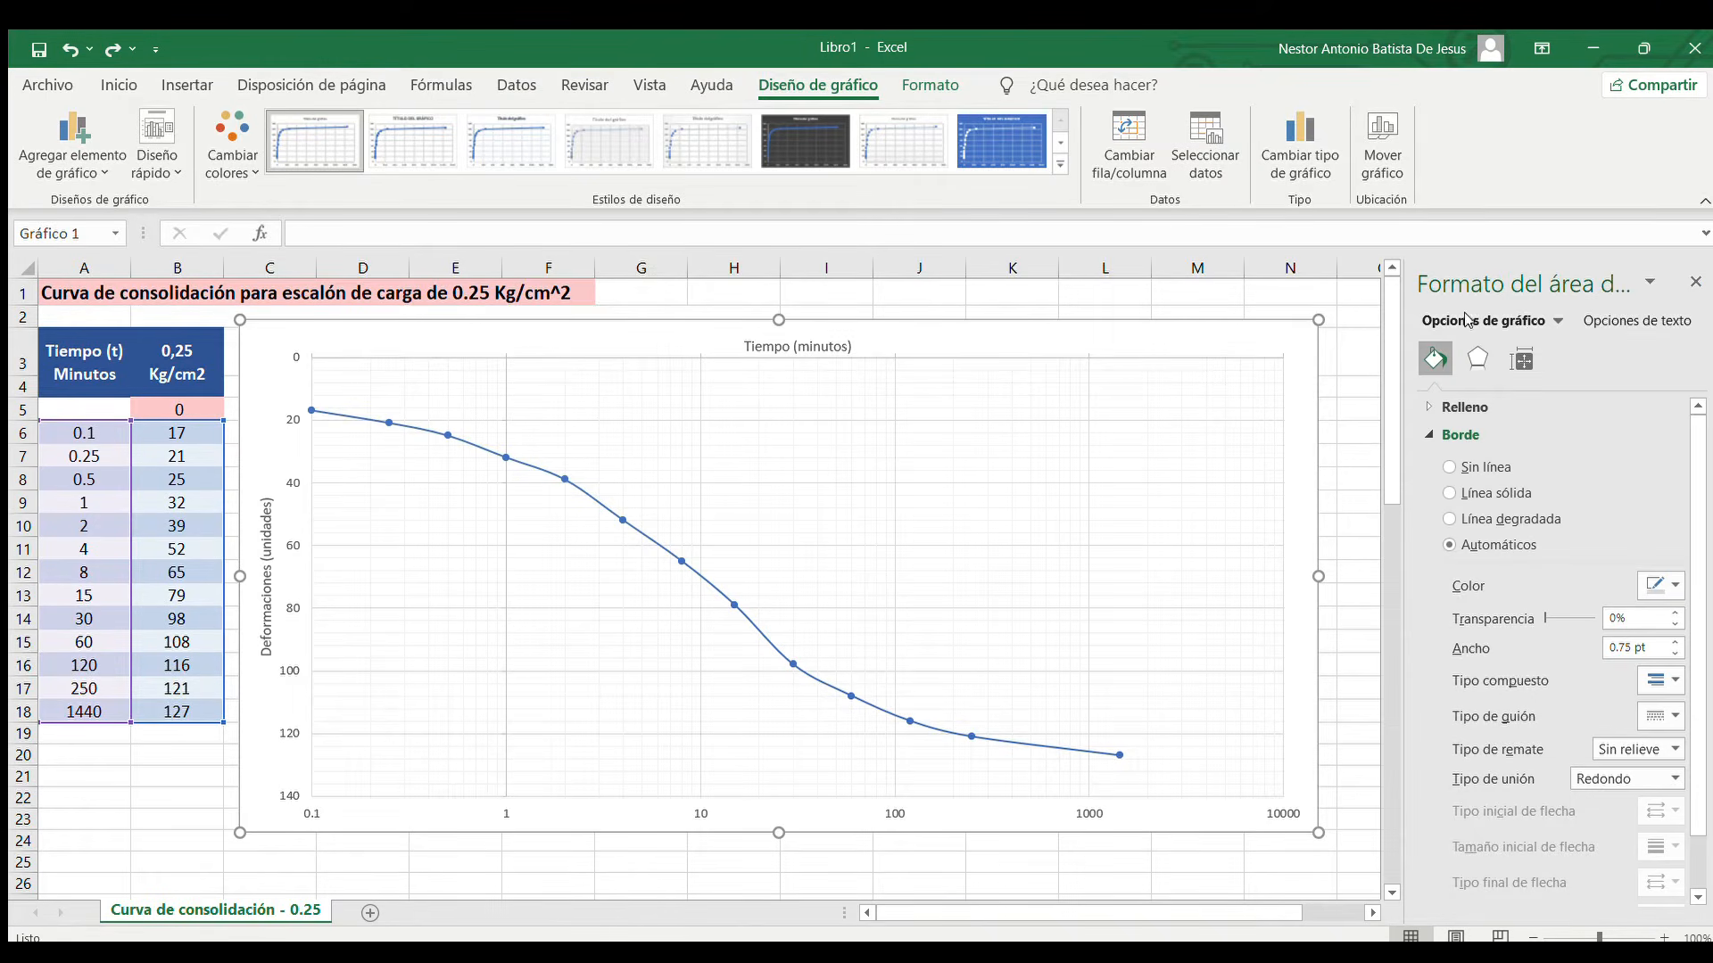
{"action": "left_click", "coordinate": [1496, 398]}
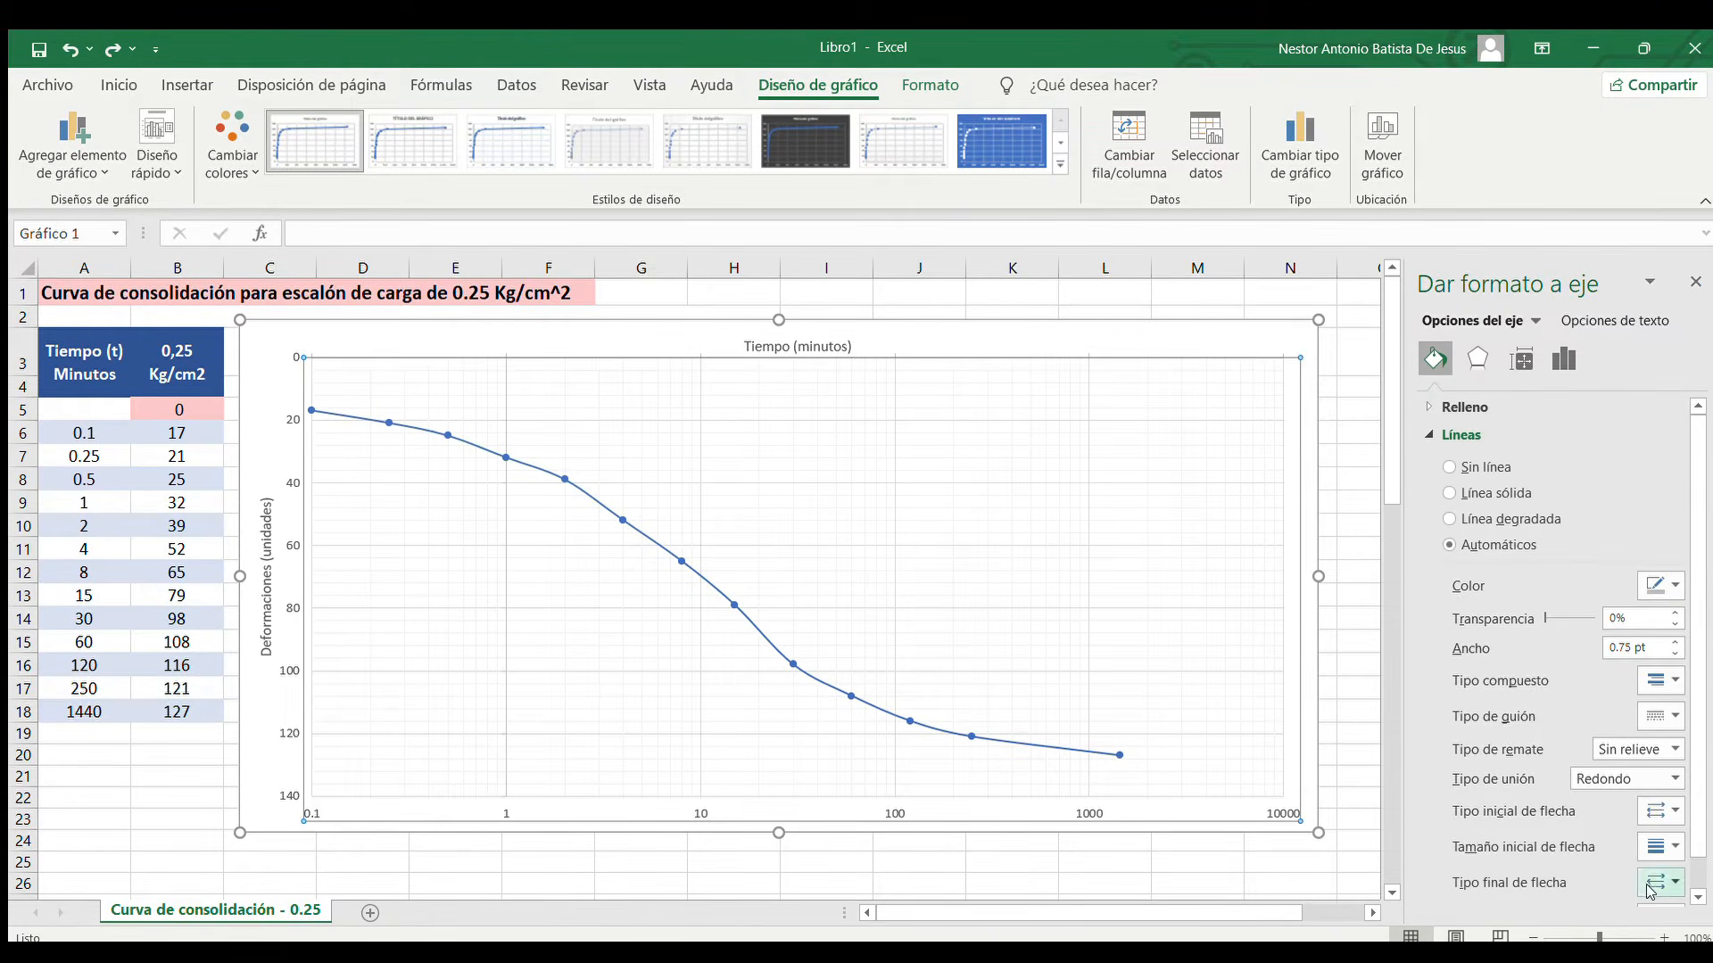
{"action": "scroll", "coordinate": [1549, 883], "scroll_direction": "down", "scroll_amount": 1}
{"action": "scroll", "coordinate": [1538, 408], "scroll_direction": "up", "scroll_amount": 1}
{"action": "left_click", "coordinate": [1563, 359]}
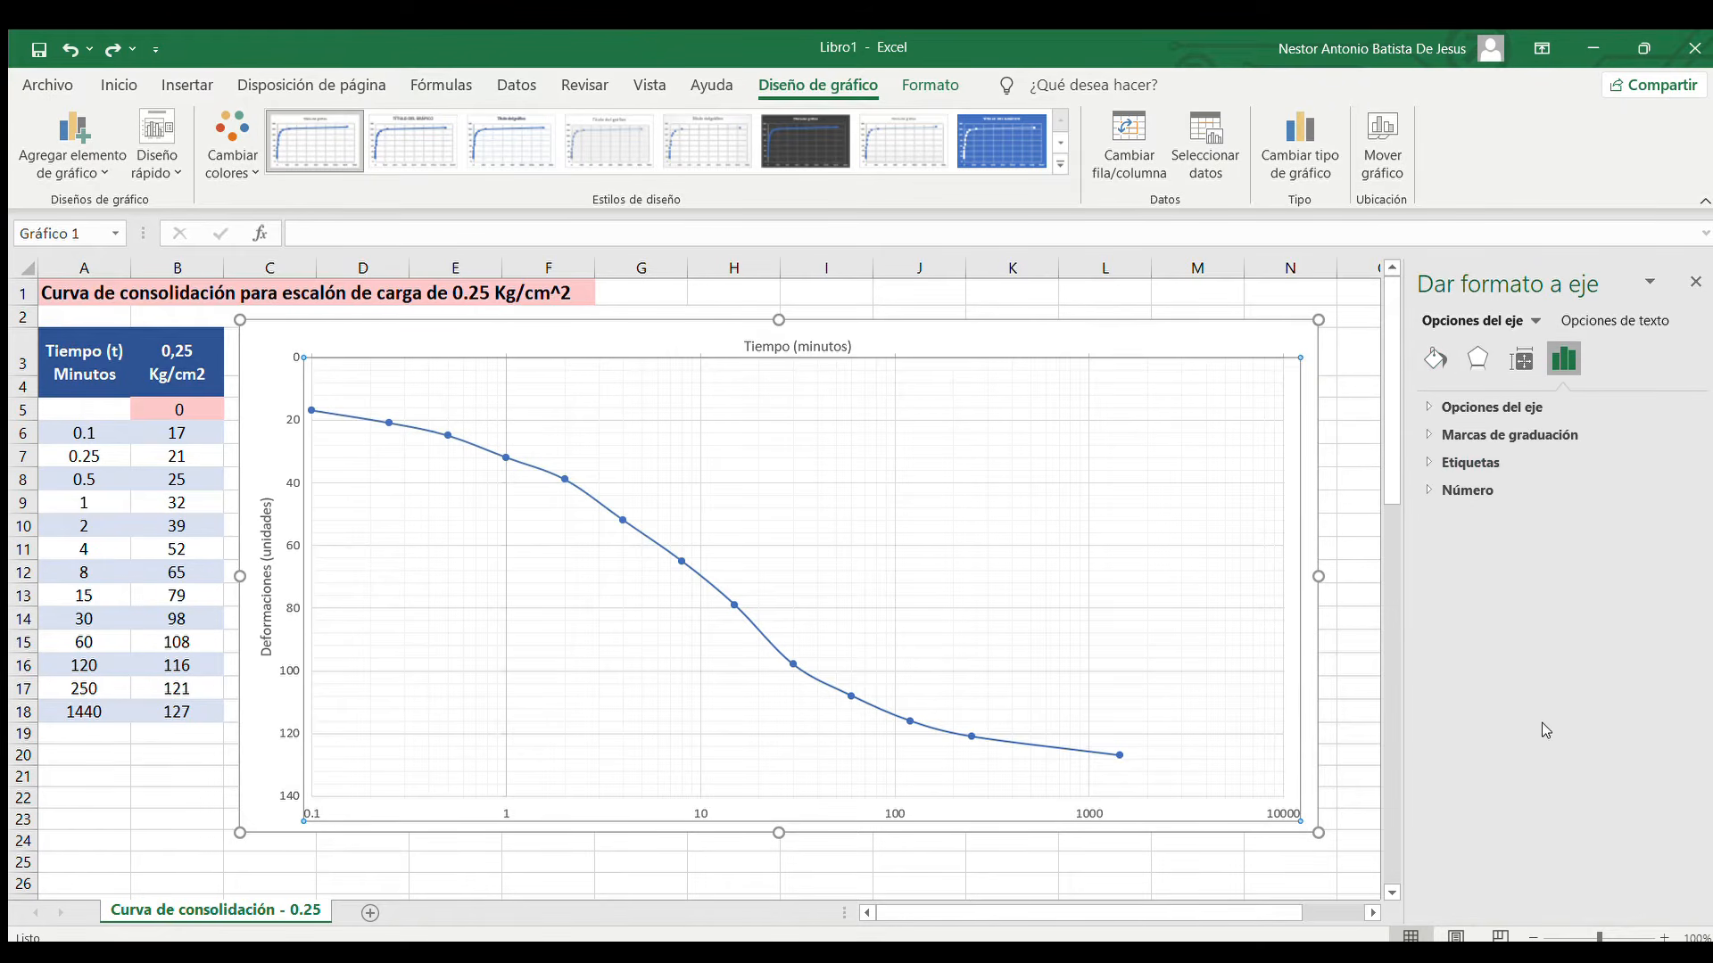
{"action": "left_click", "coordinate": [1505, 460]}
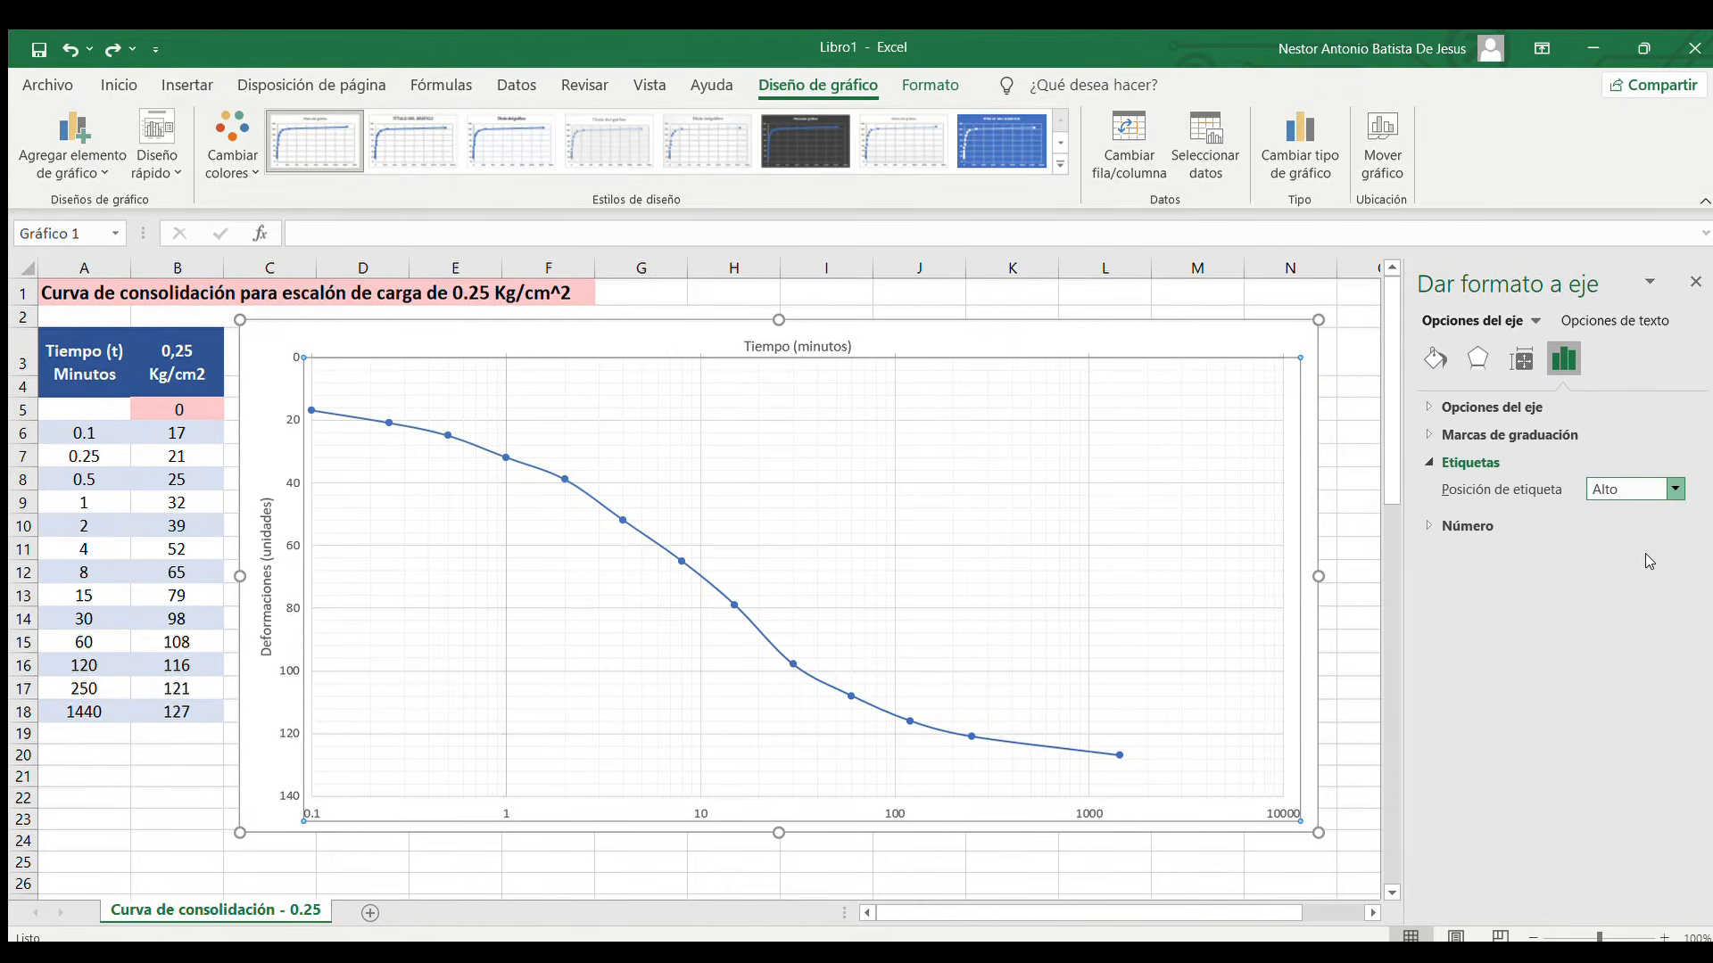
{"action": "left_click", "coordinate": [1695, 282]}
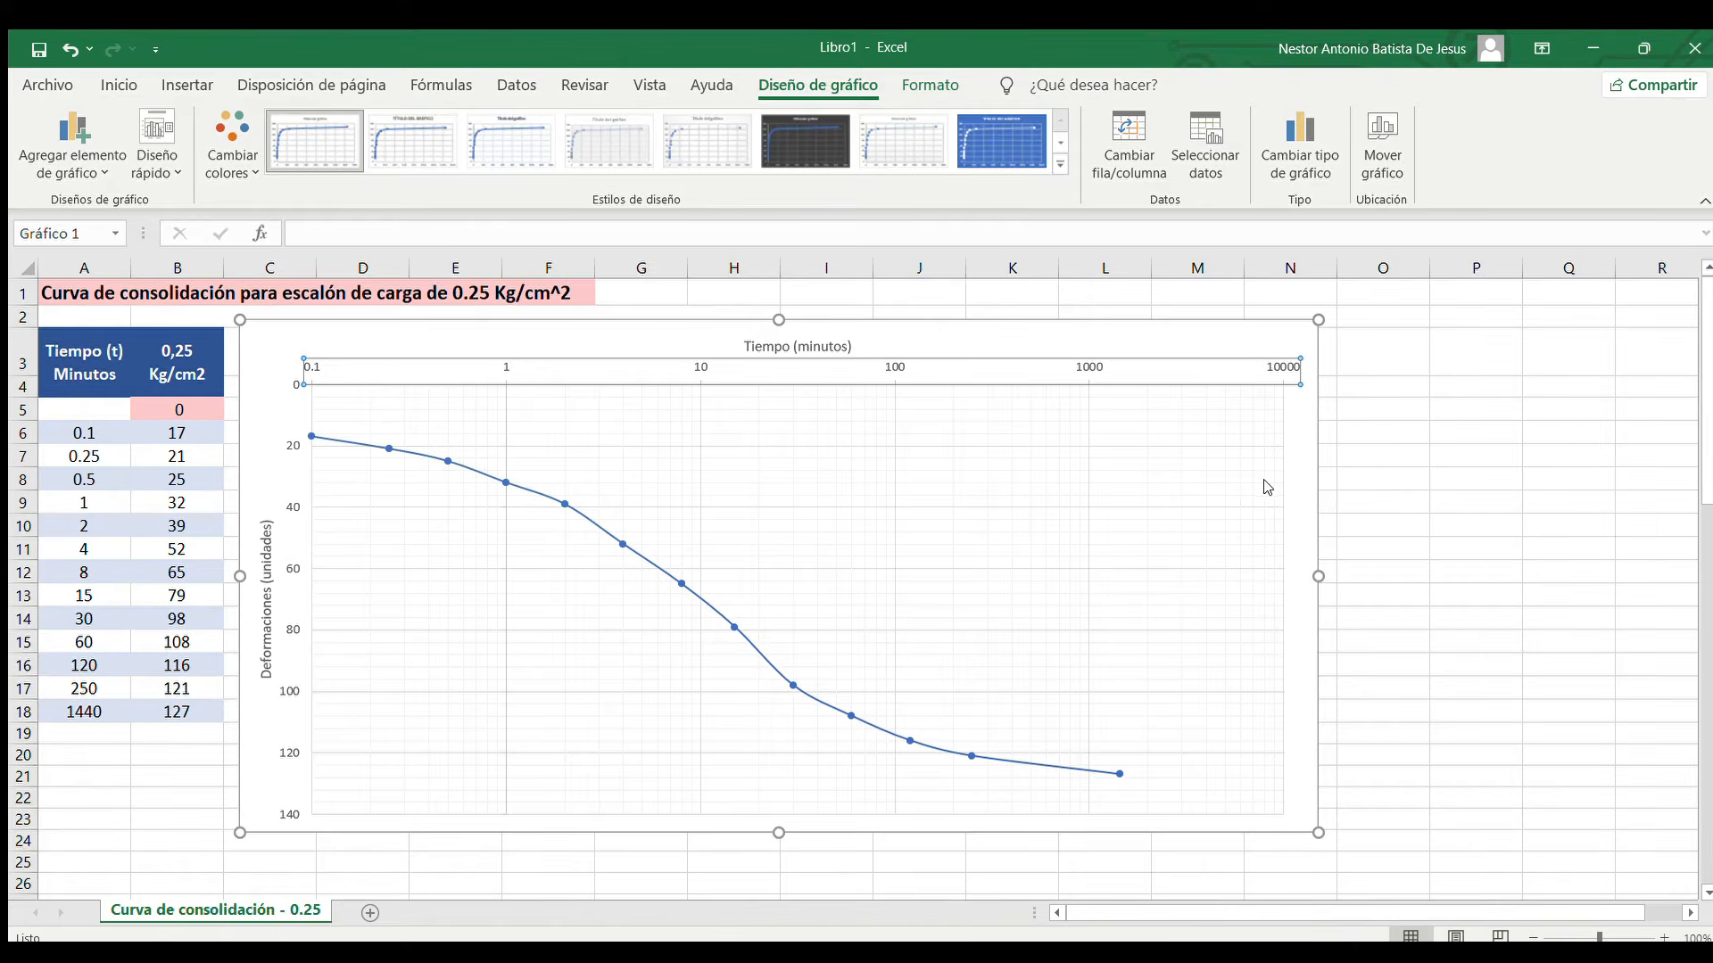
Shift the chart slightly away from the data table and reduce its width and height
{"action": "left_click", "coordinate": [1015, 332]}
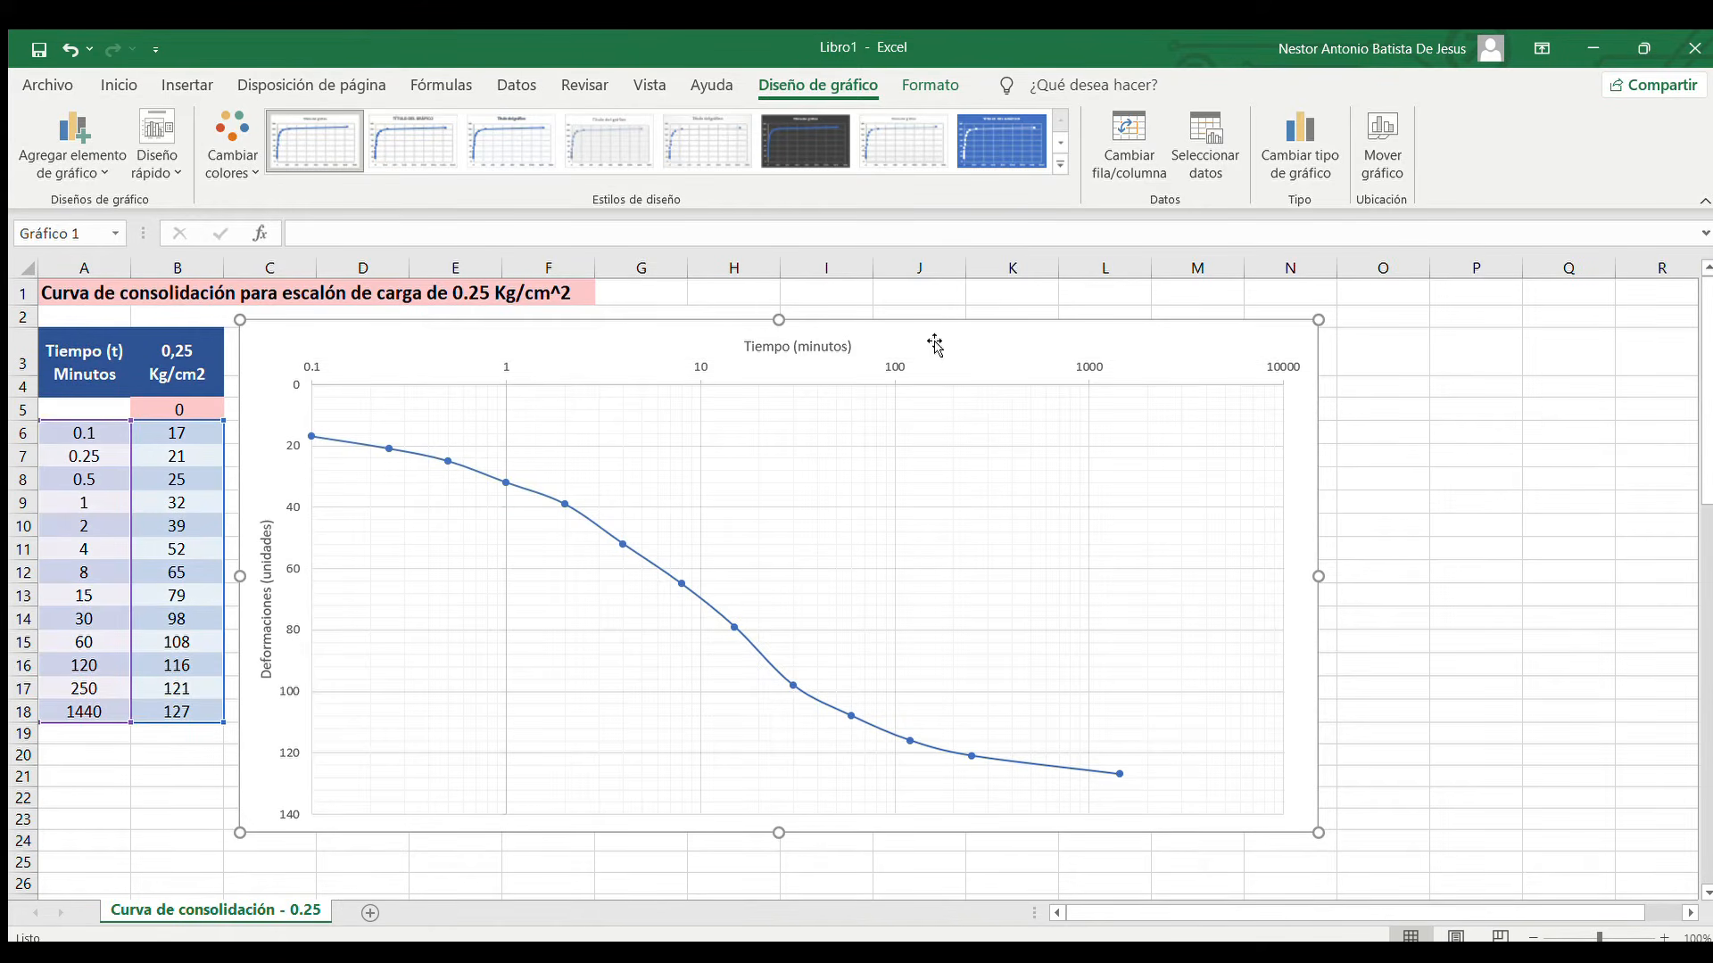
{"action": "left_click_drag", "start_coordinate": [921, 336], "coordinate": [965, 334]}
{"action": "left_click_drag", "start_coordinate": [1358, 569], "coordinate": [1091, 548]}
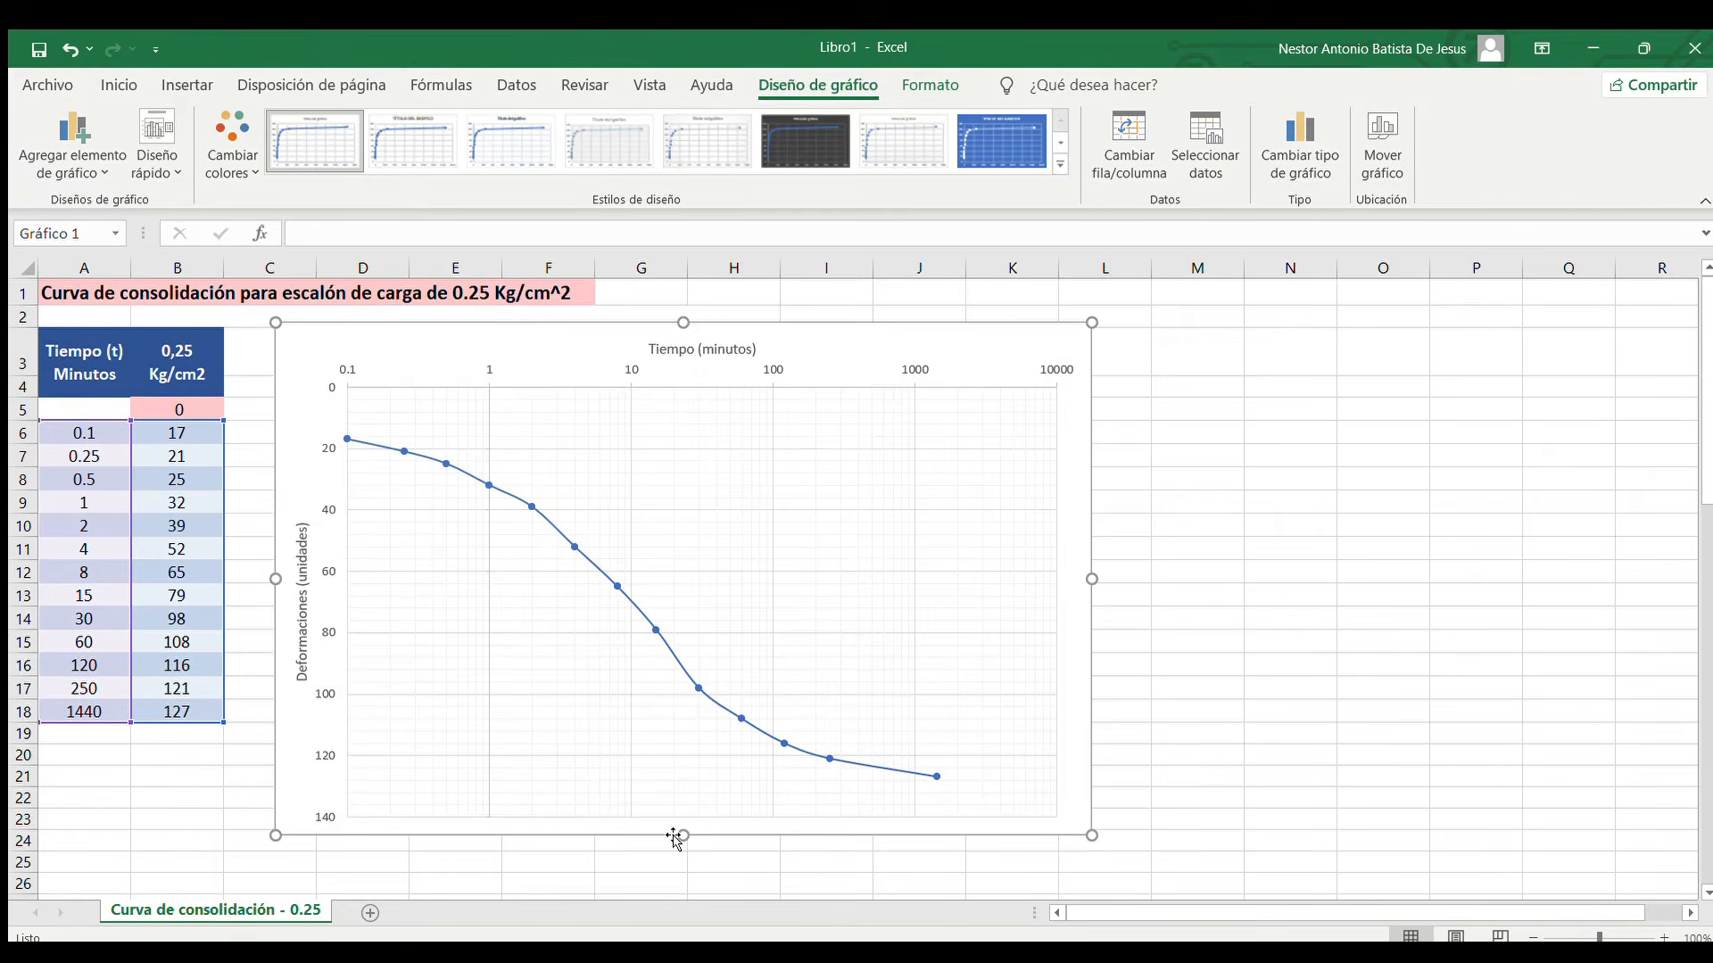
{"action": "left_click_drag", "start_coordinate": [682, 833], "coordinate": [700, 761]}
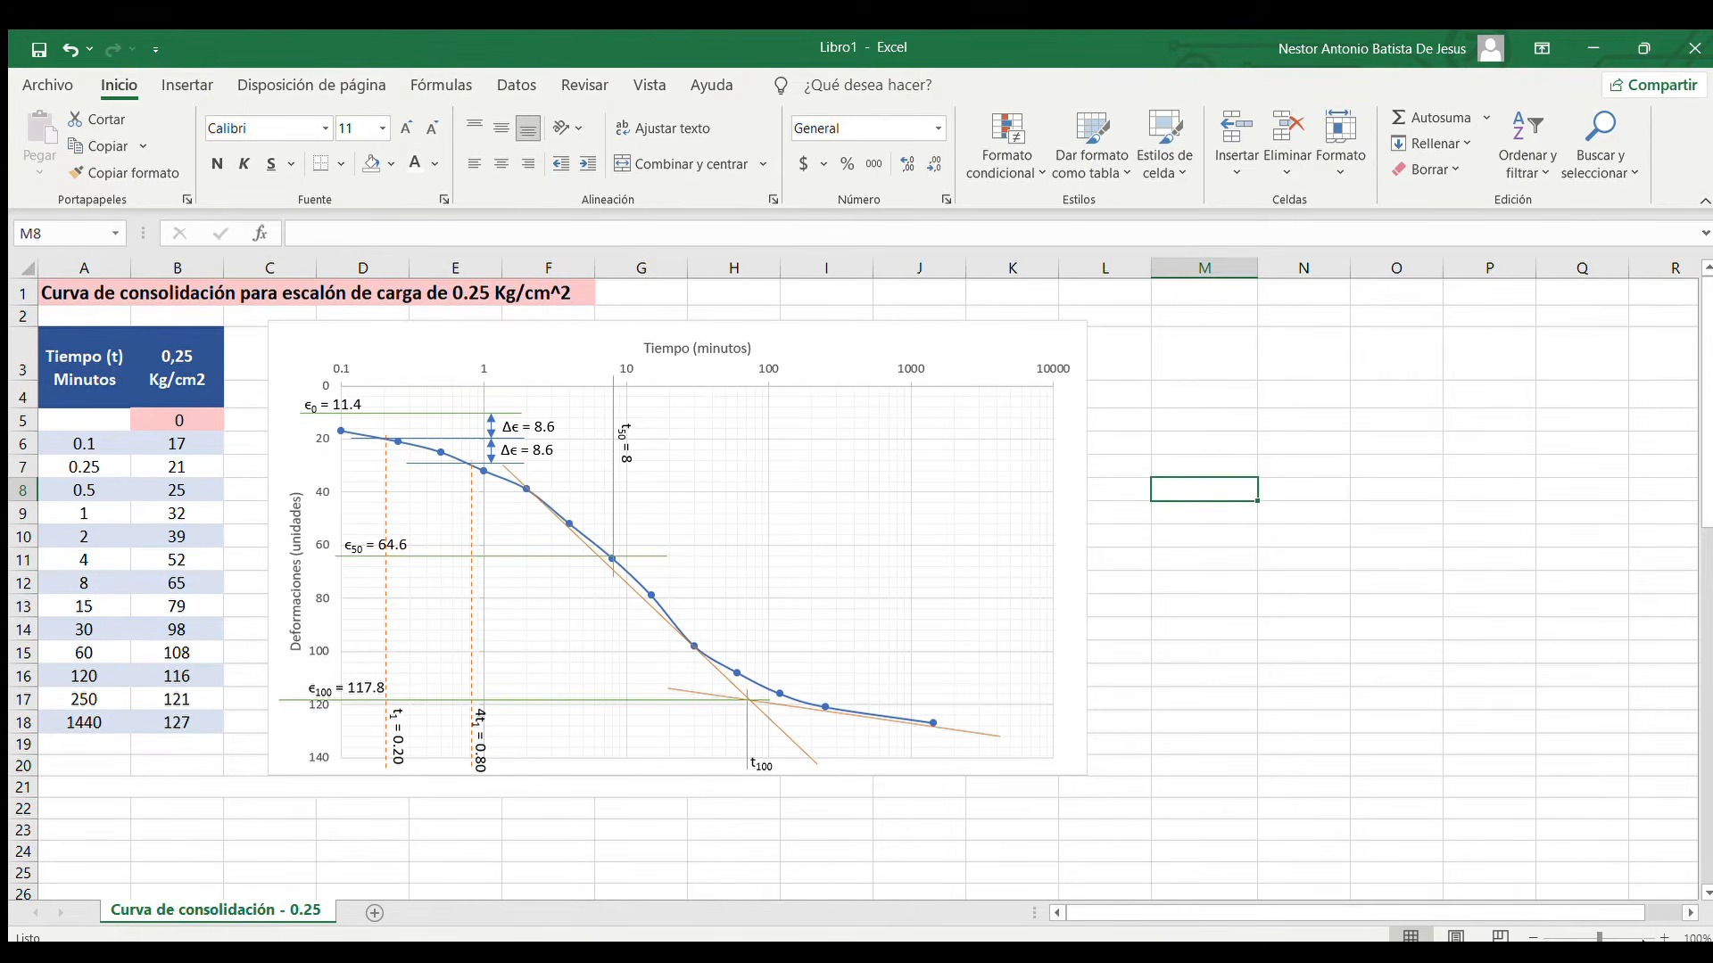
Examine the initial height H0 and the deformation ΔHi in units against the readings for the 0,25 Kg/cm2 load
{"action": "left_click", "coordinate": [1665, 937]}
{"action": "left_click", "coordinate": [1665, 938]}
{"action": "scroll", "coordinate": [629, 493], "scroll_direction": "up", "scroll_amount": 1}
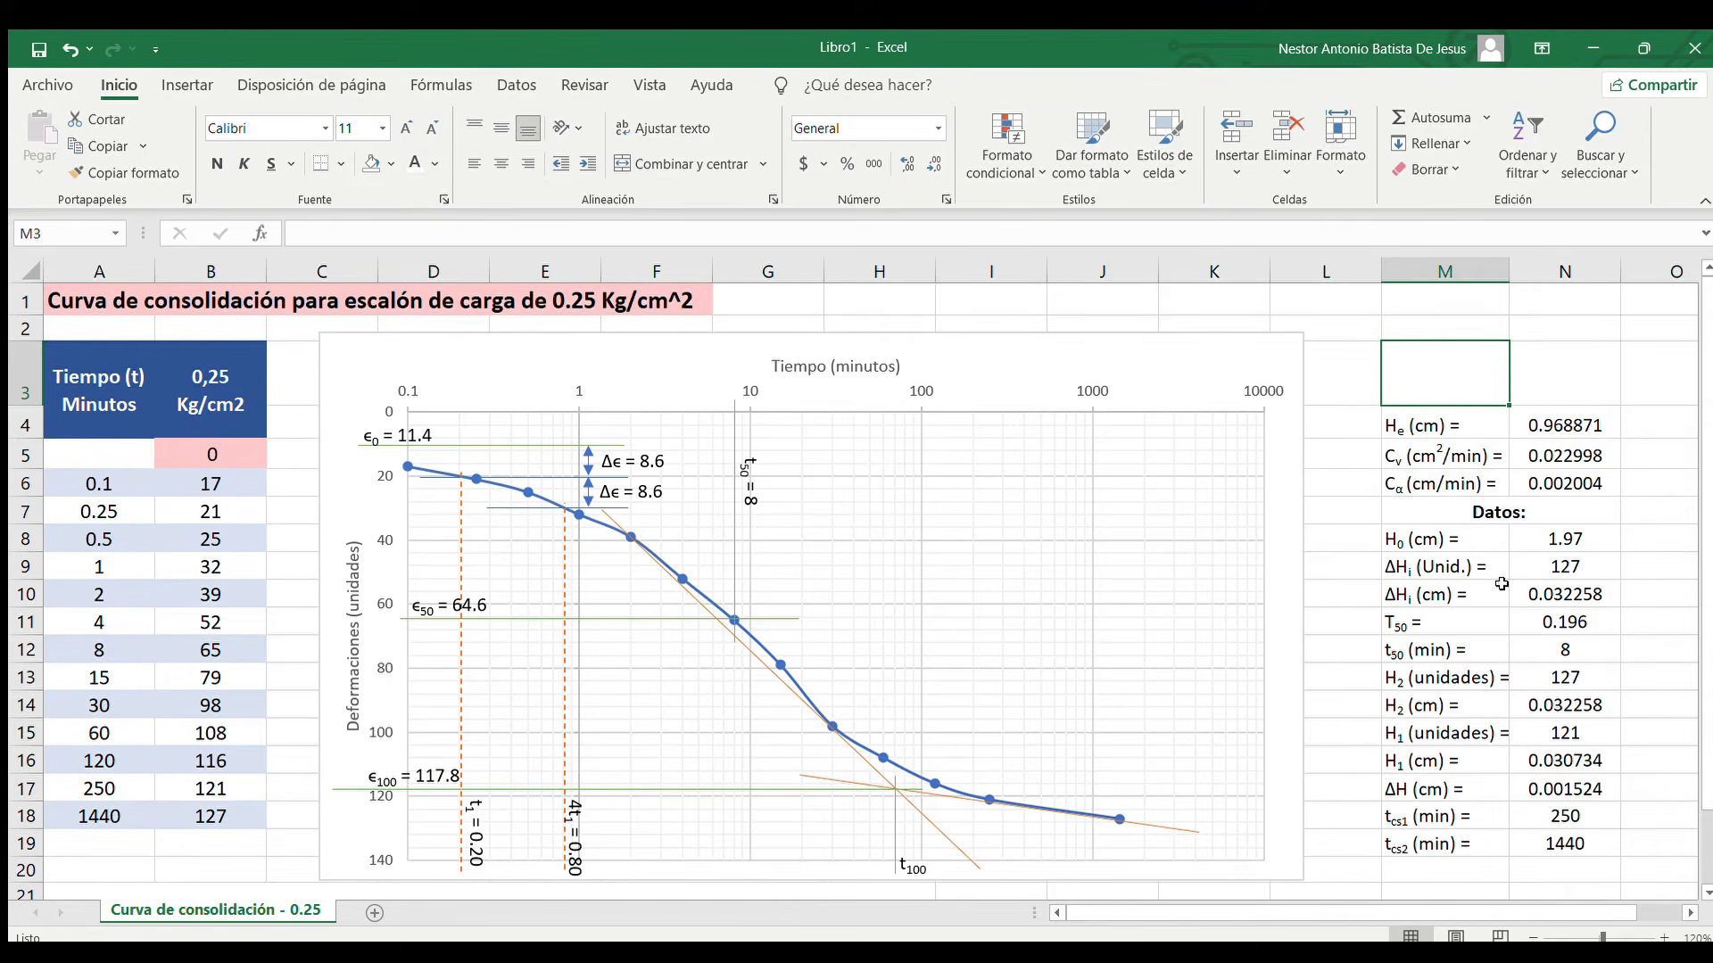
{"action": "left_click", "coordinate": [1468, 544]}
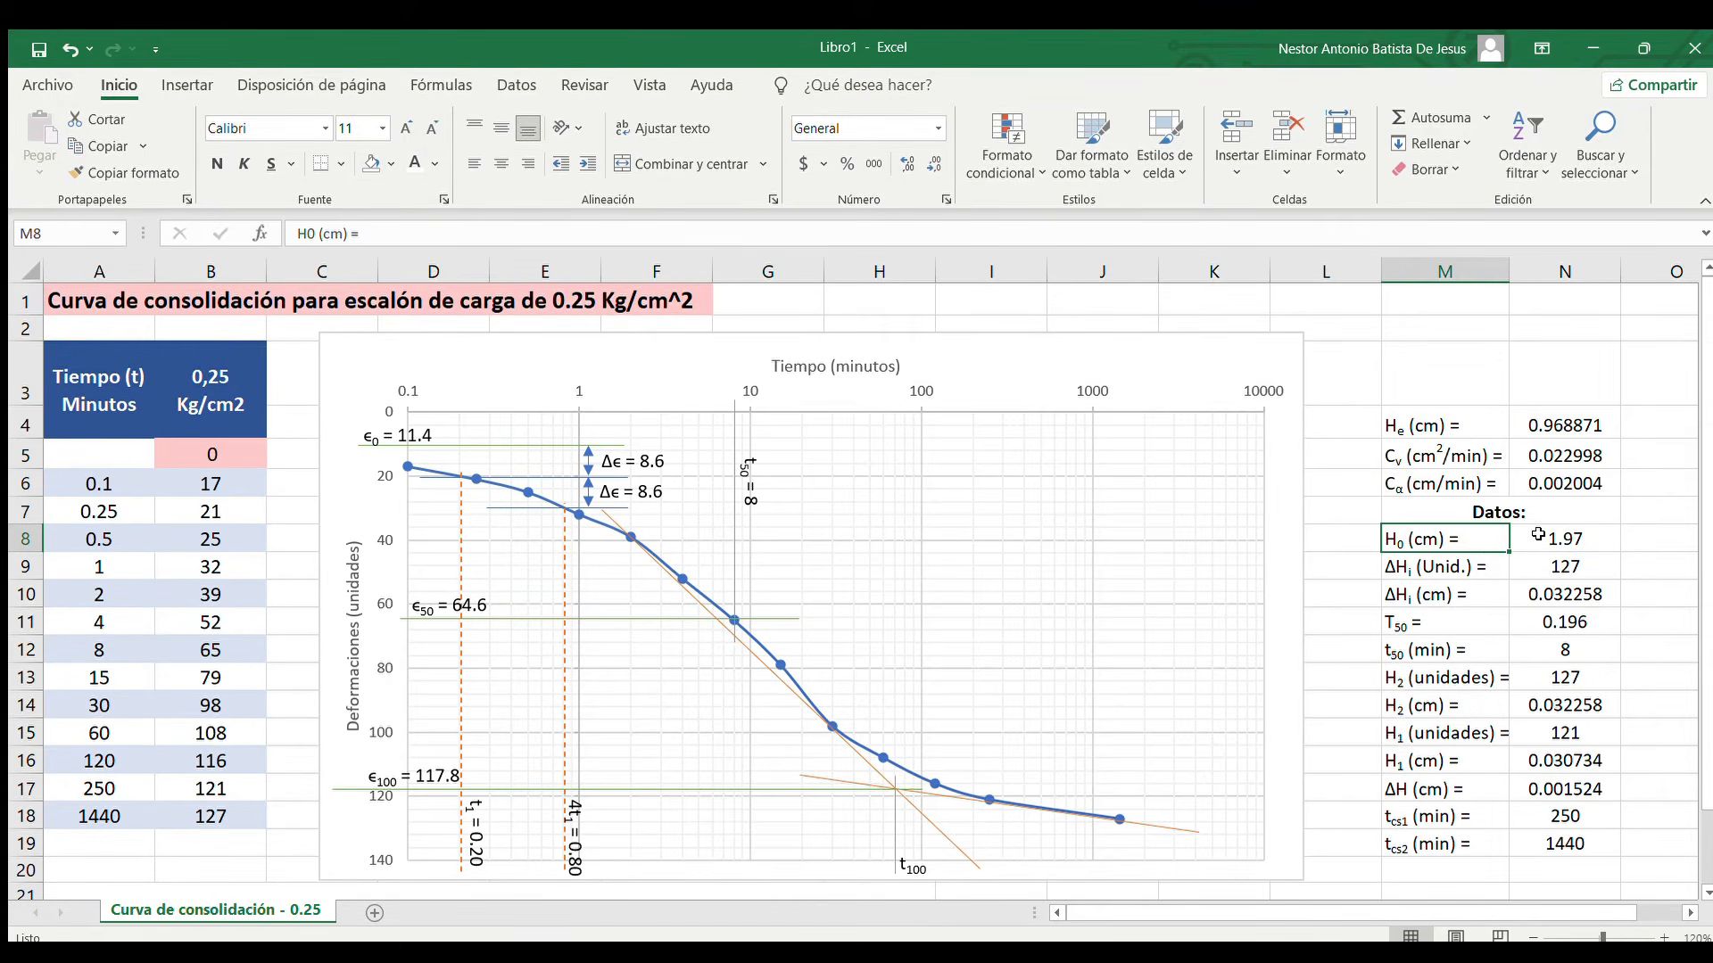
{"action": "left_click", "coordinate": [1538, 534]}
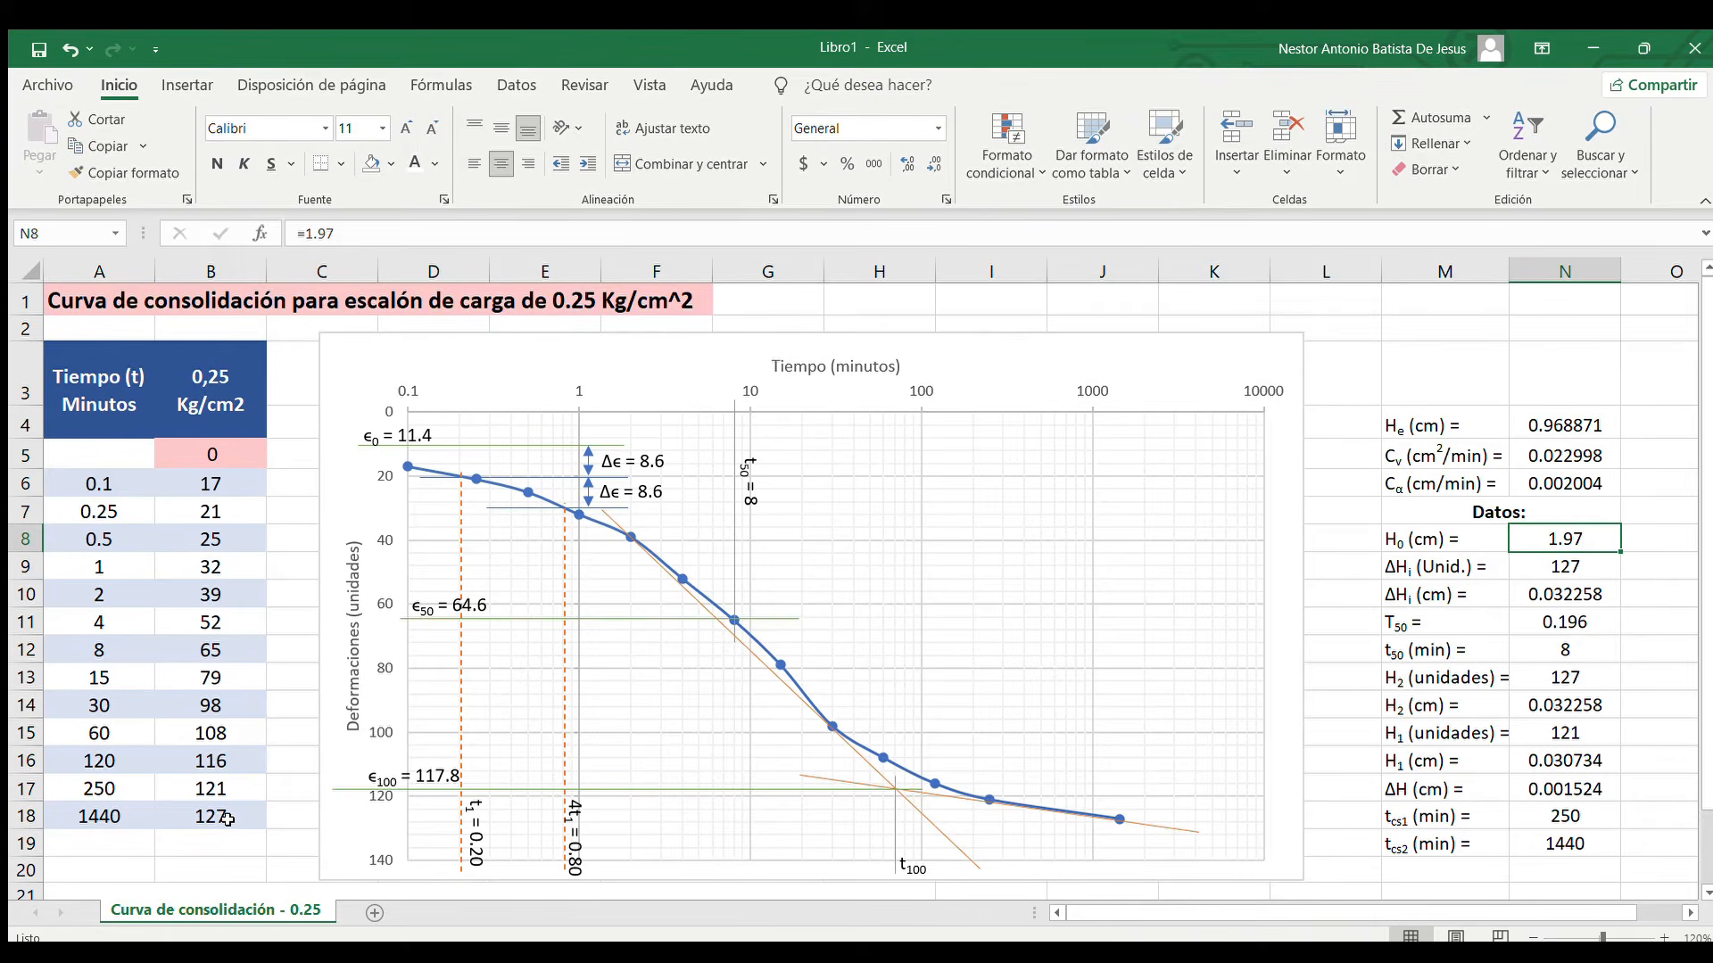
{"action": "left_click", "coordinate": [1531, 567]}
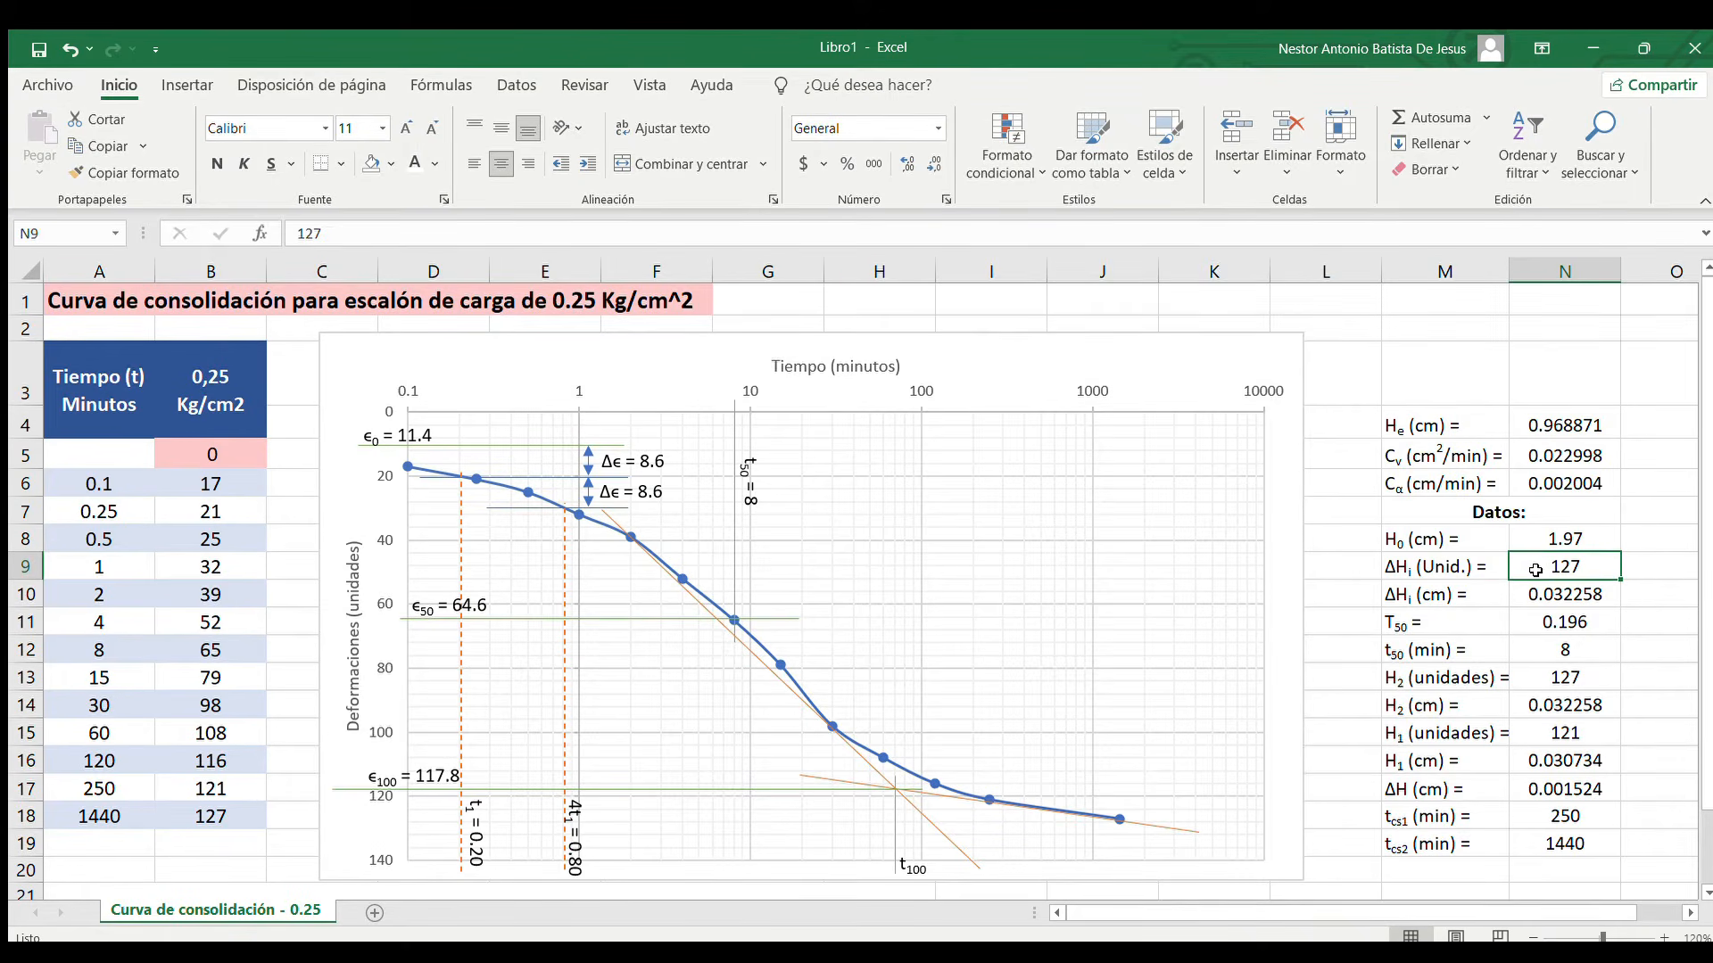
{"action": "left_click", "coordinate": [1462, 595]}
{"action": "left_click", "coordinate": [1553, 572]}
{"action": "left_click", "coordinate": [216, 403]}
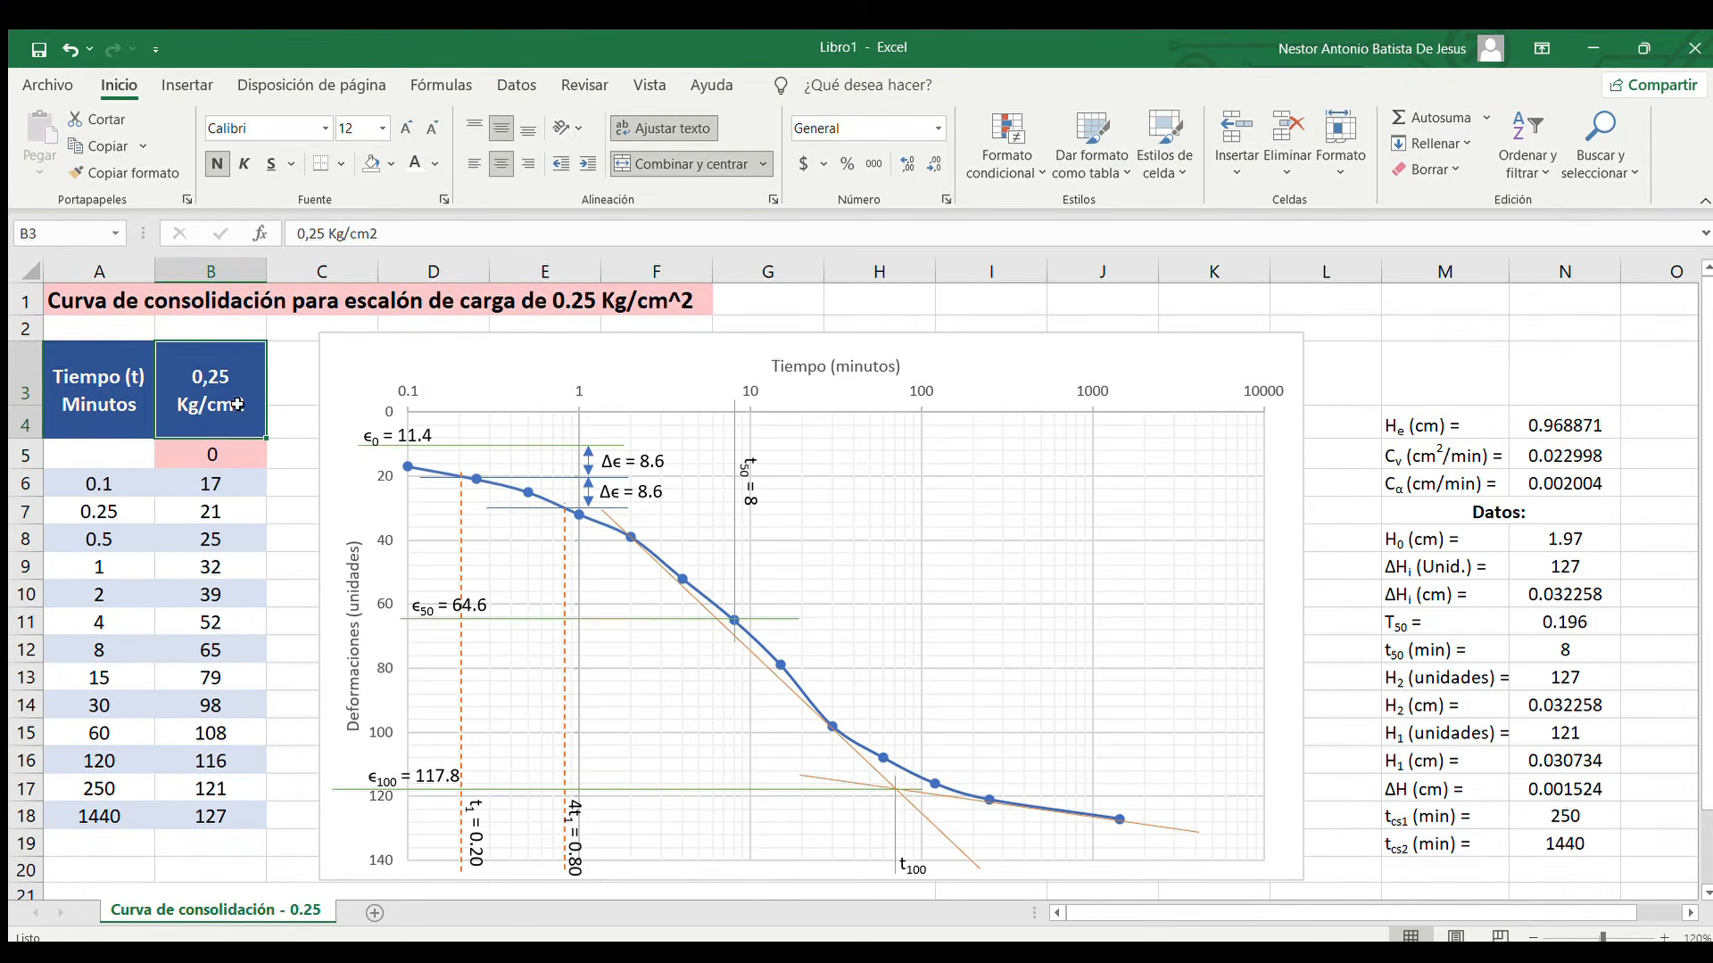
Inspect the formula in N10 that converts ΔHi from units to centimetres, leaving it as it is
{"action": "left_click", "coordinate": [1556, 567]}
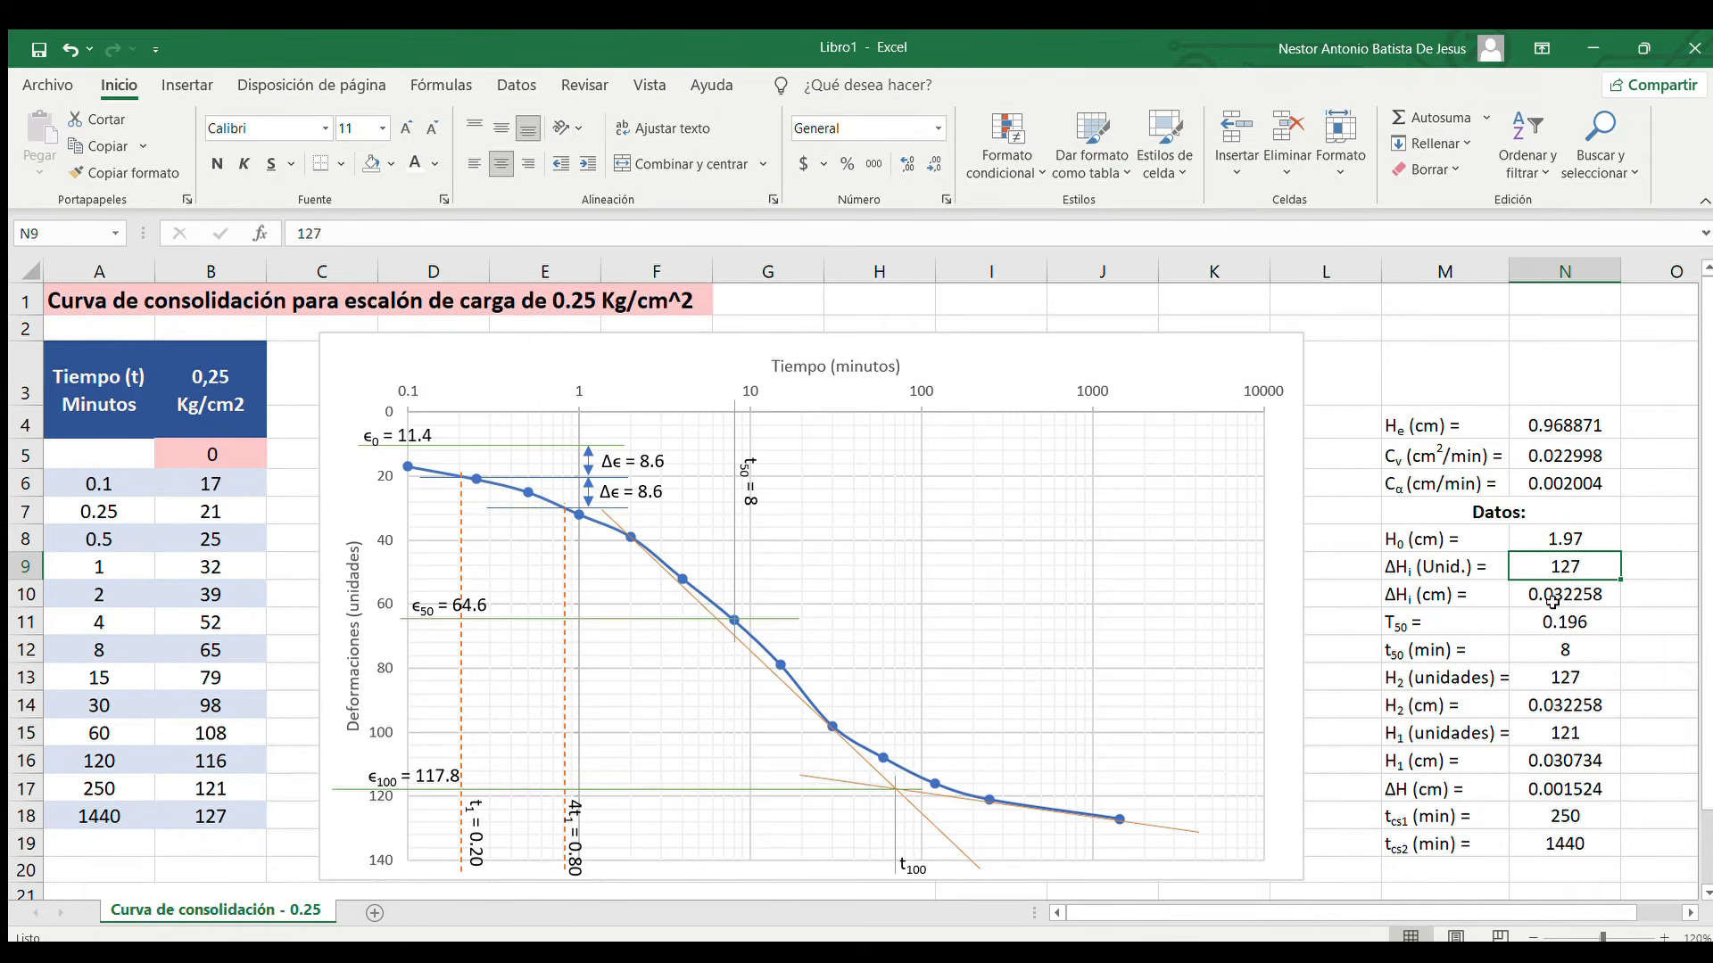
{"action": "left_click", "coordinate": [1572, 594]}
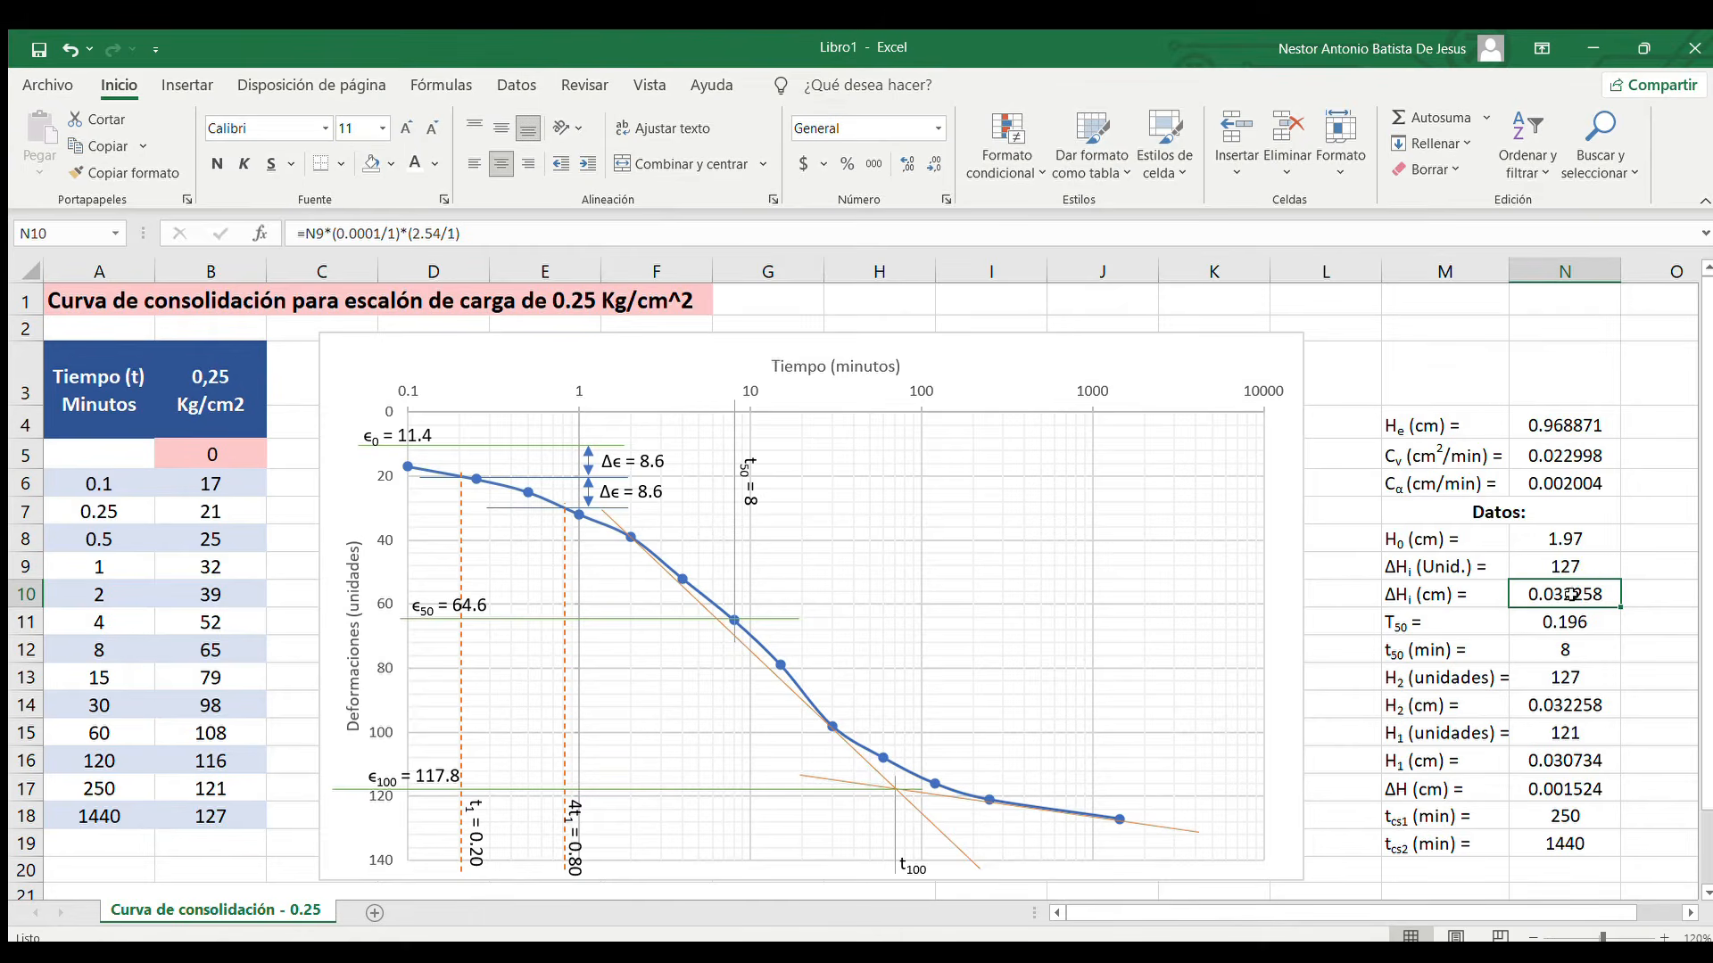
{"action": "double_click", "coordinate": [1568, 591]}
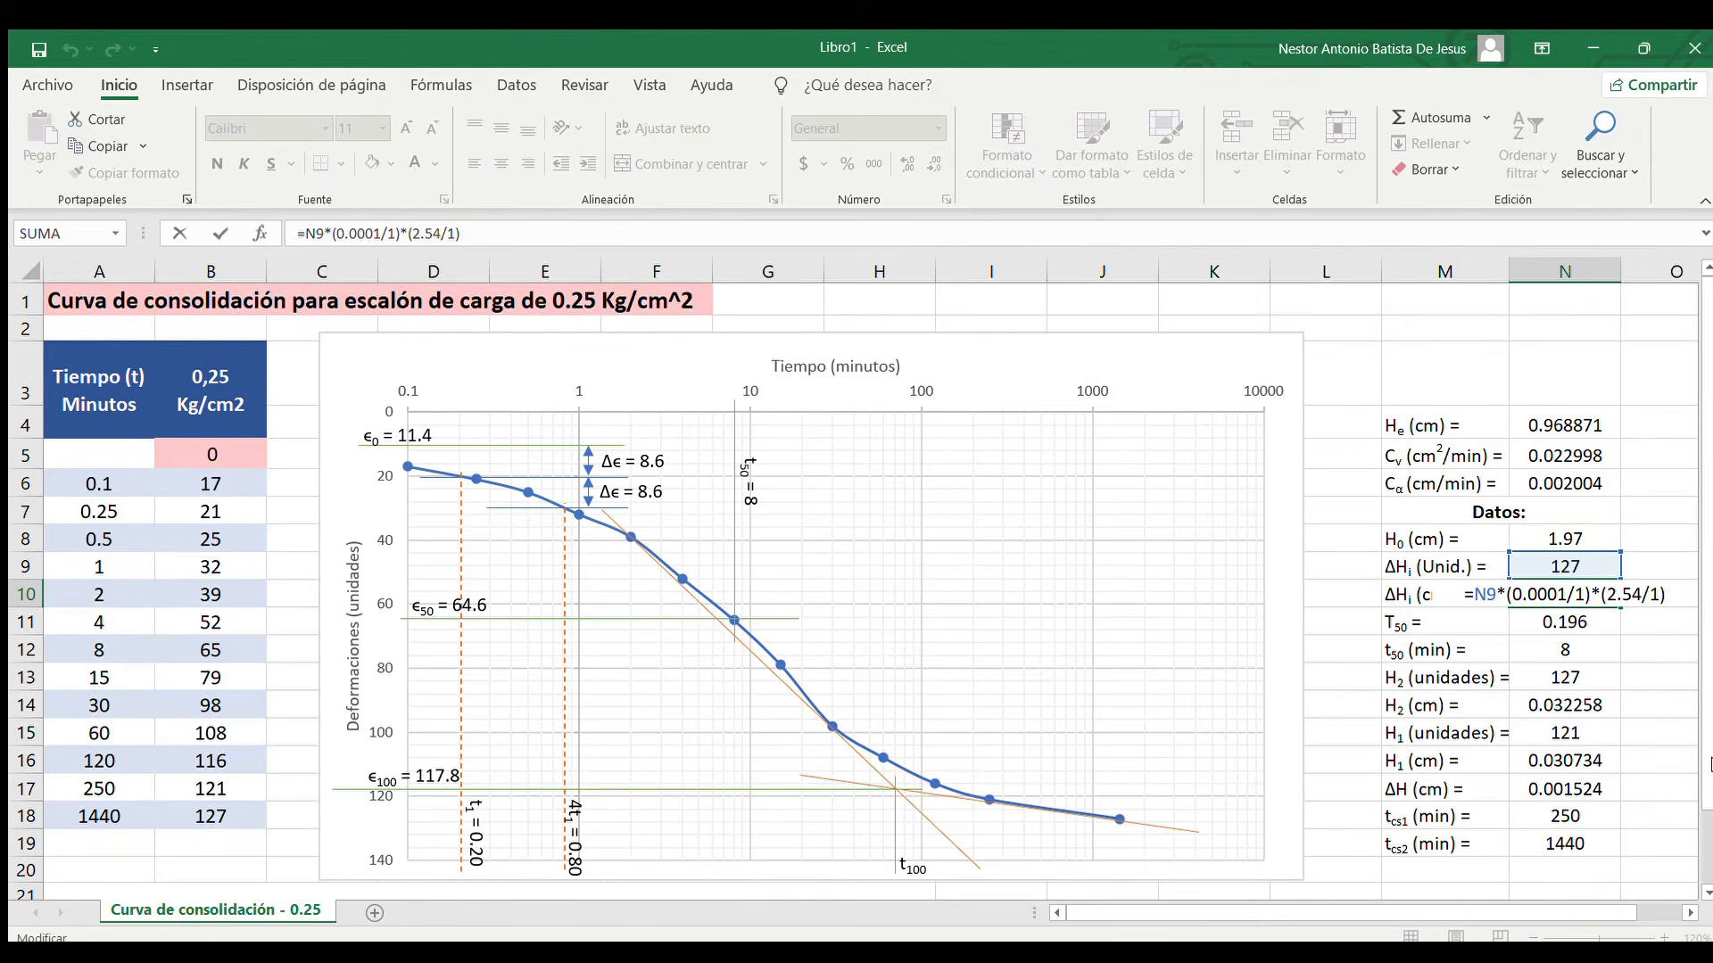
{"action": "key", "text": "ctrl+Return"}
Examine the T50, t50 (min) and H2 (unidades) entries in the data list
{"action": "left_click", "coordinate": [1479, 623]}
{"action": "left_click", "coordinate": [1546, 625]}
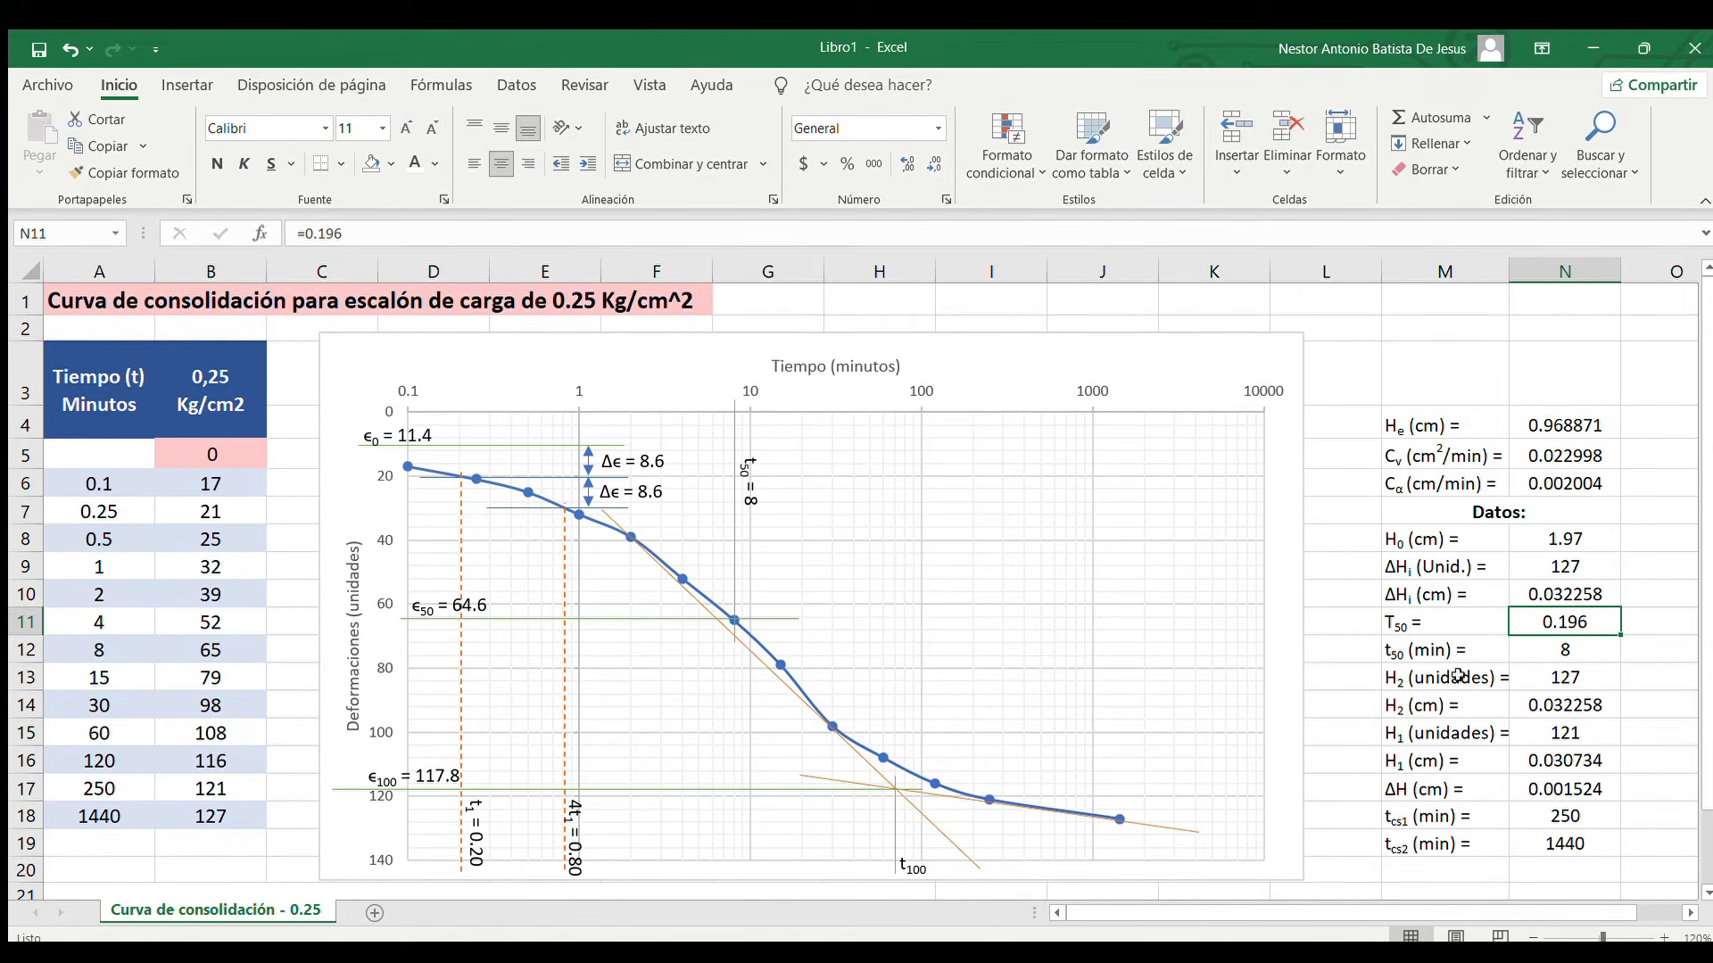
{"action": "left_click", "coordinate": [1568, 652]}
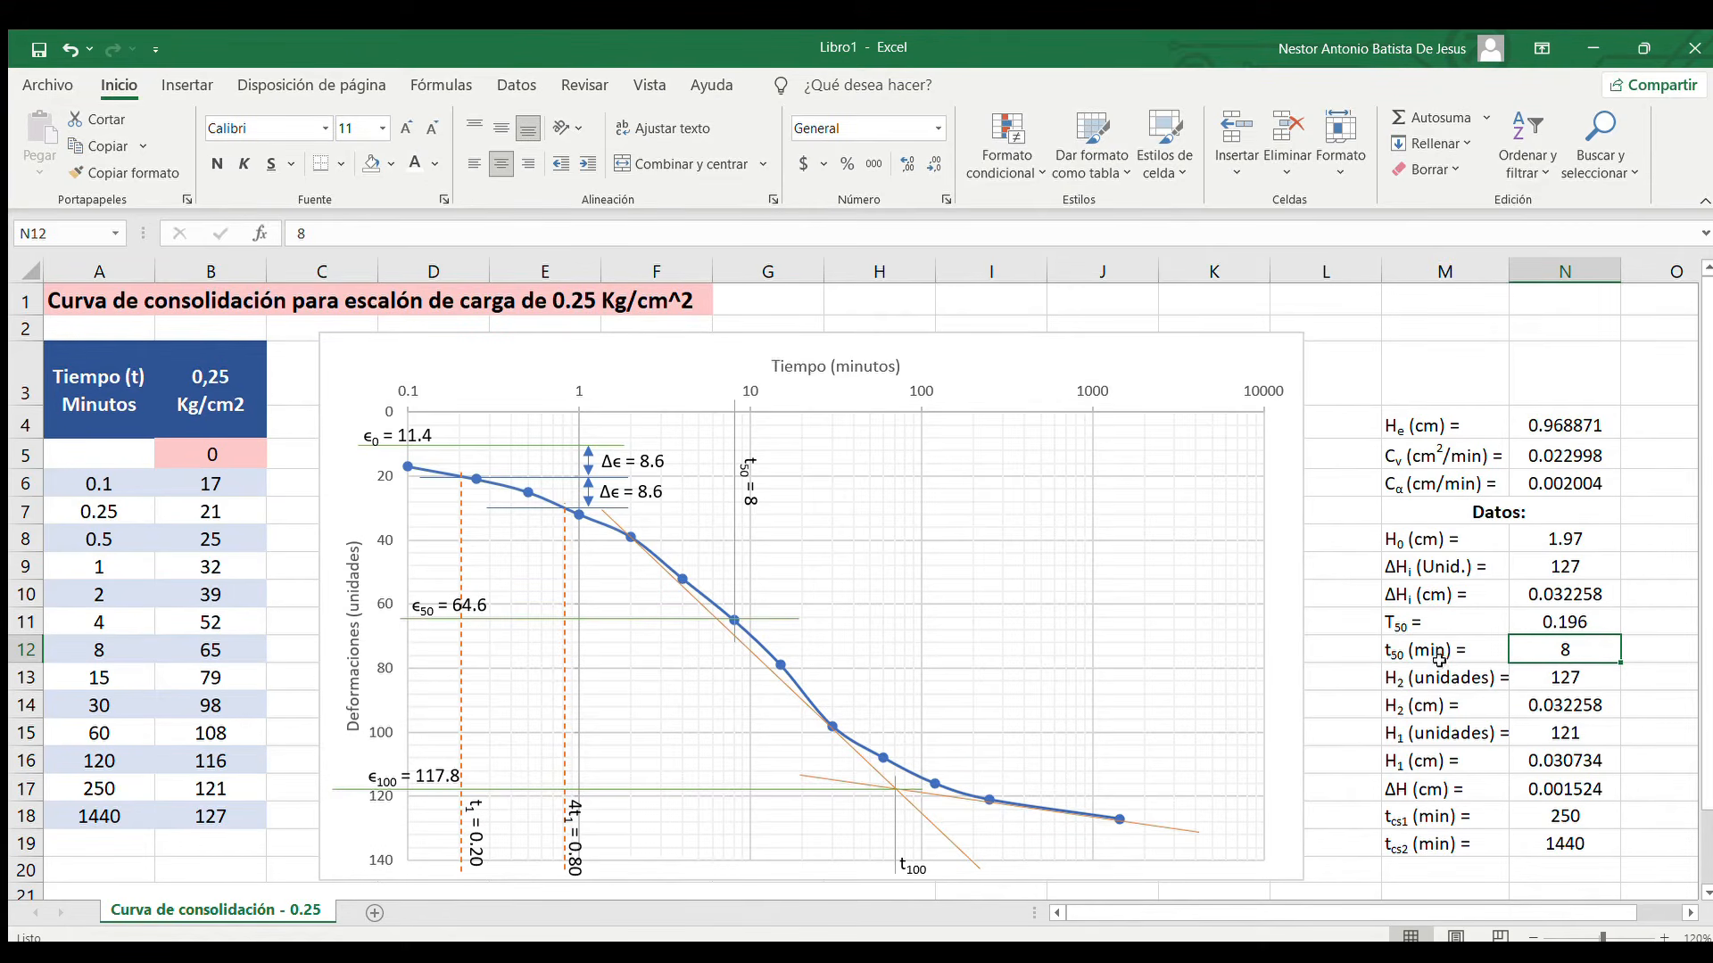
{"action": "left_click", "coordinate": [1580, 674]}
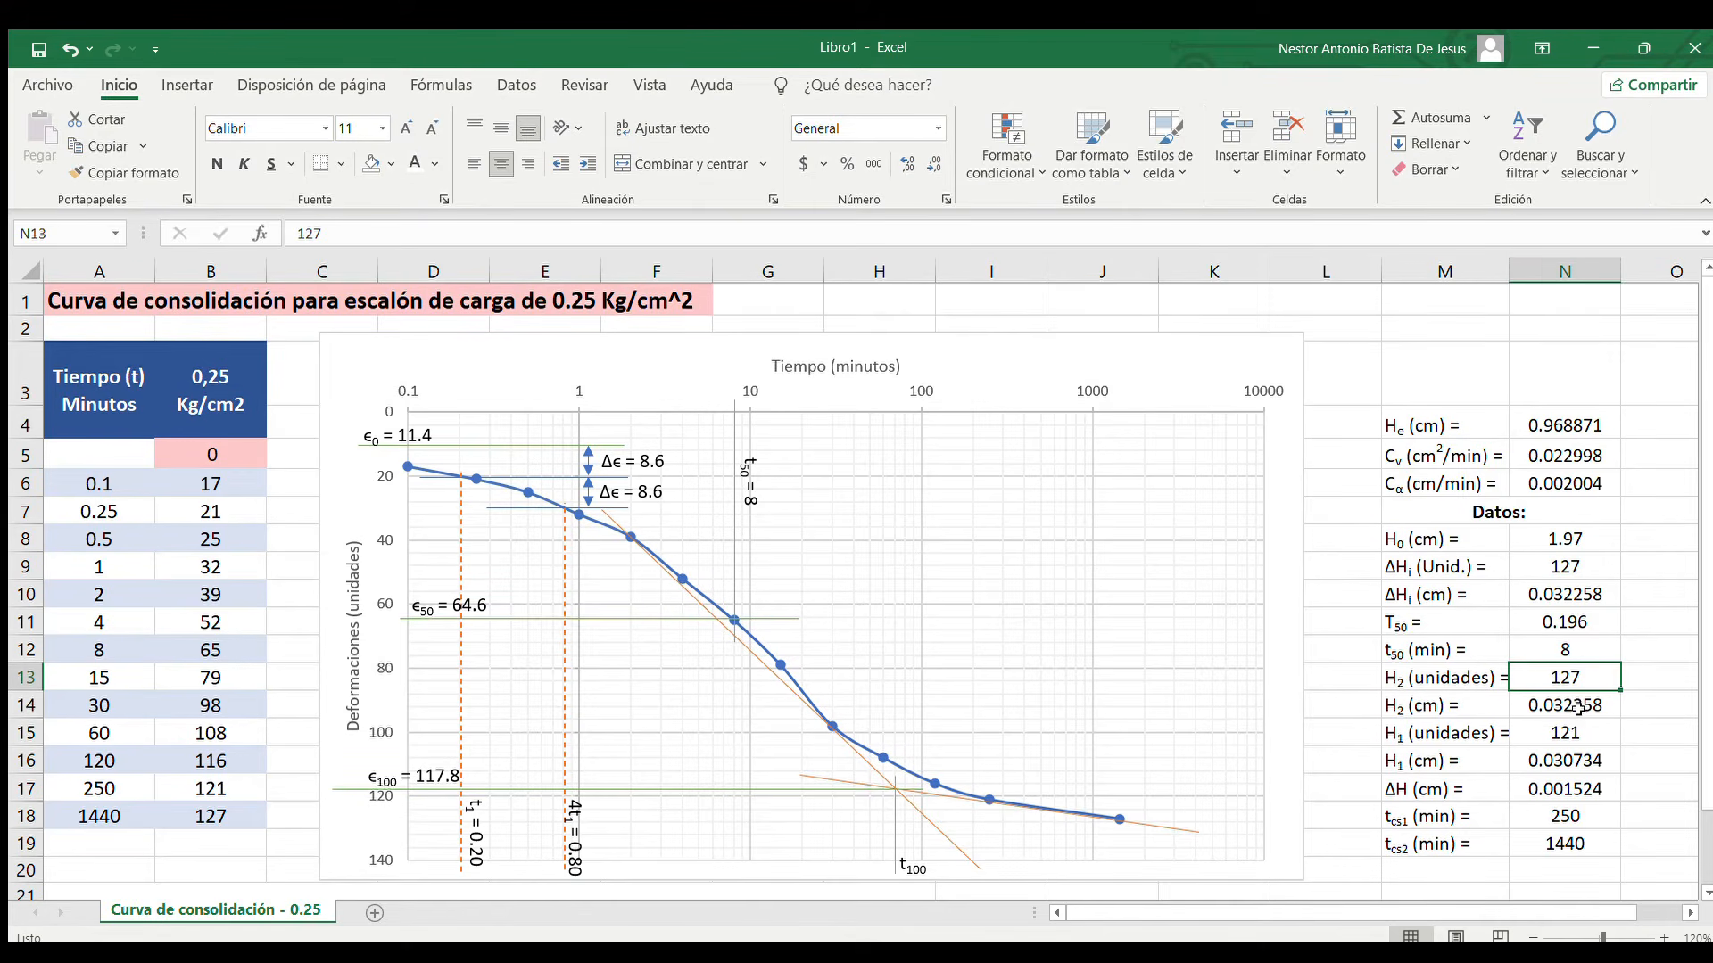
Inspect the formula for He (cm) in N4 and the cells it references, without changing it
{"action": "left_click", "coordinate": [1552, 427]}
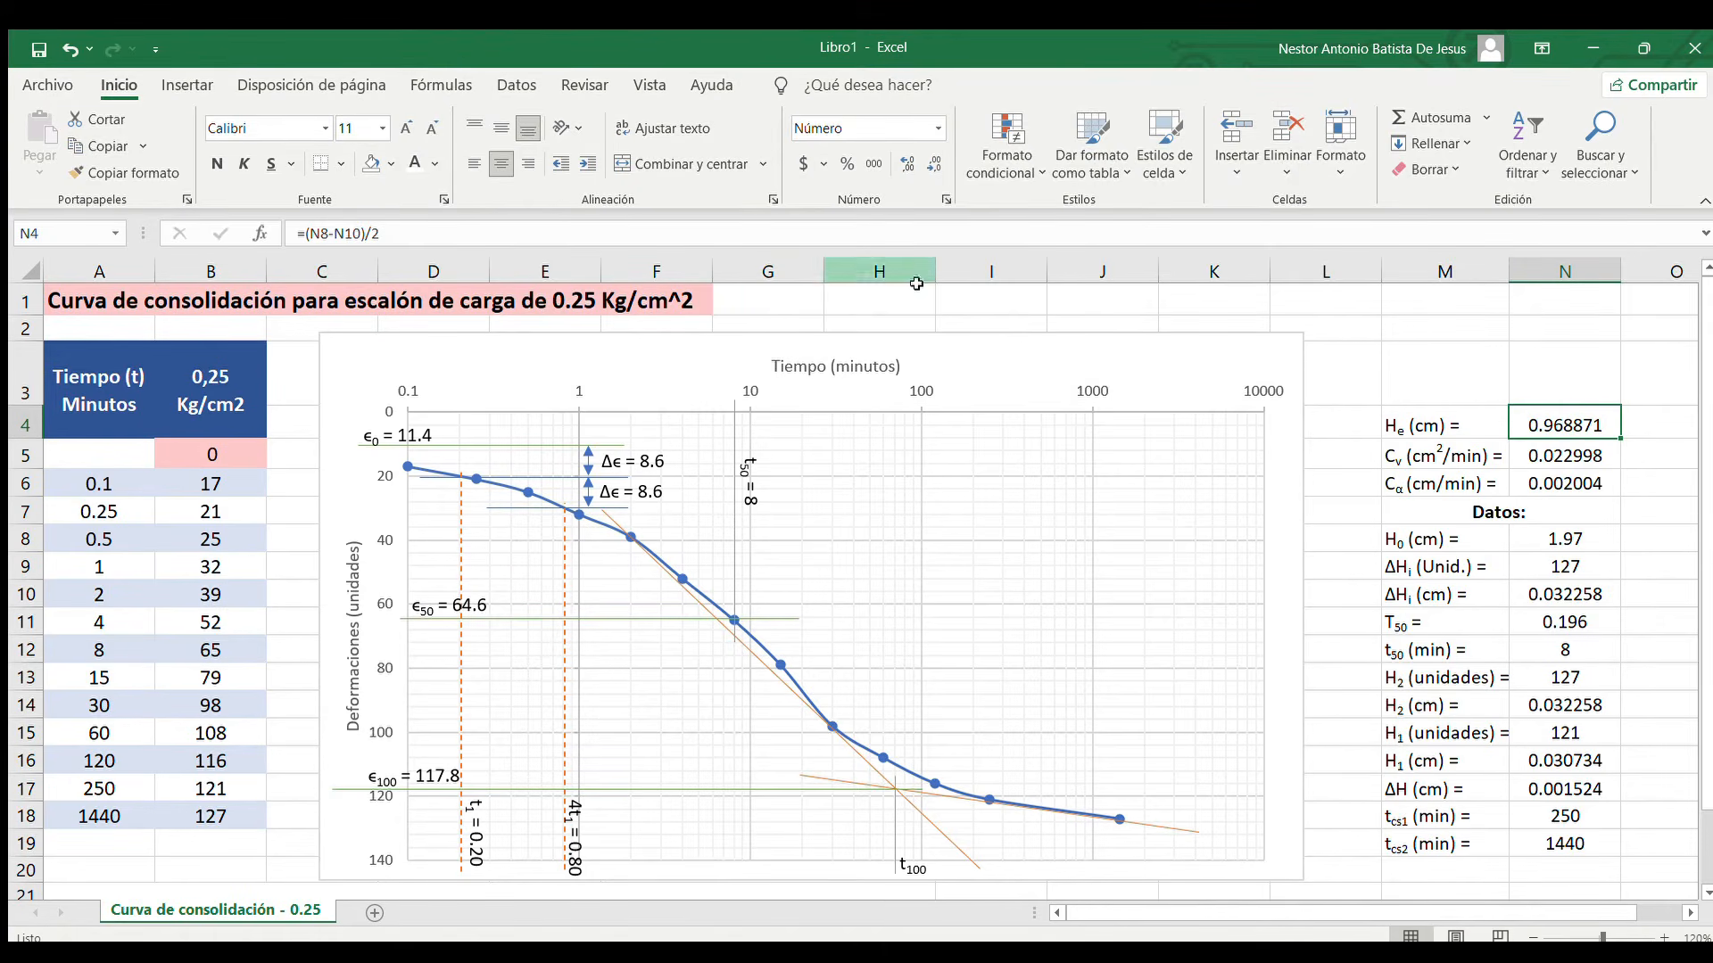
{"action": "double_click", "coordinate": [1602, 415]}
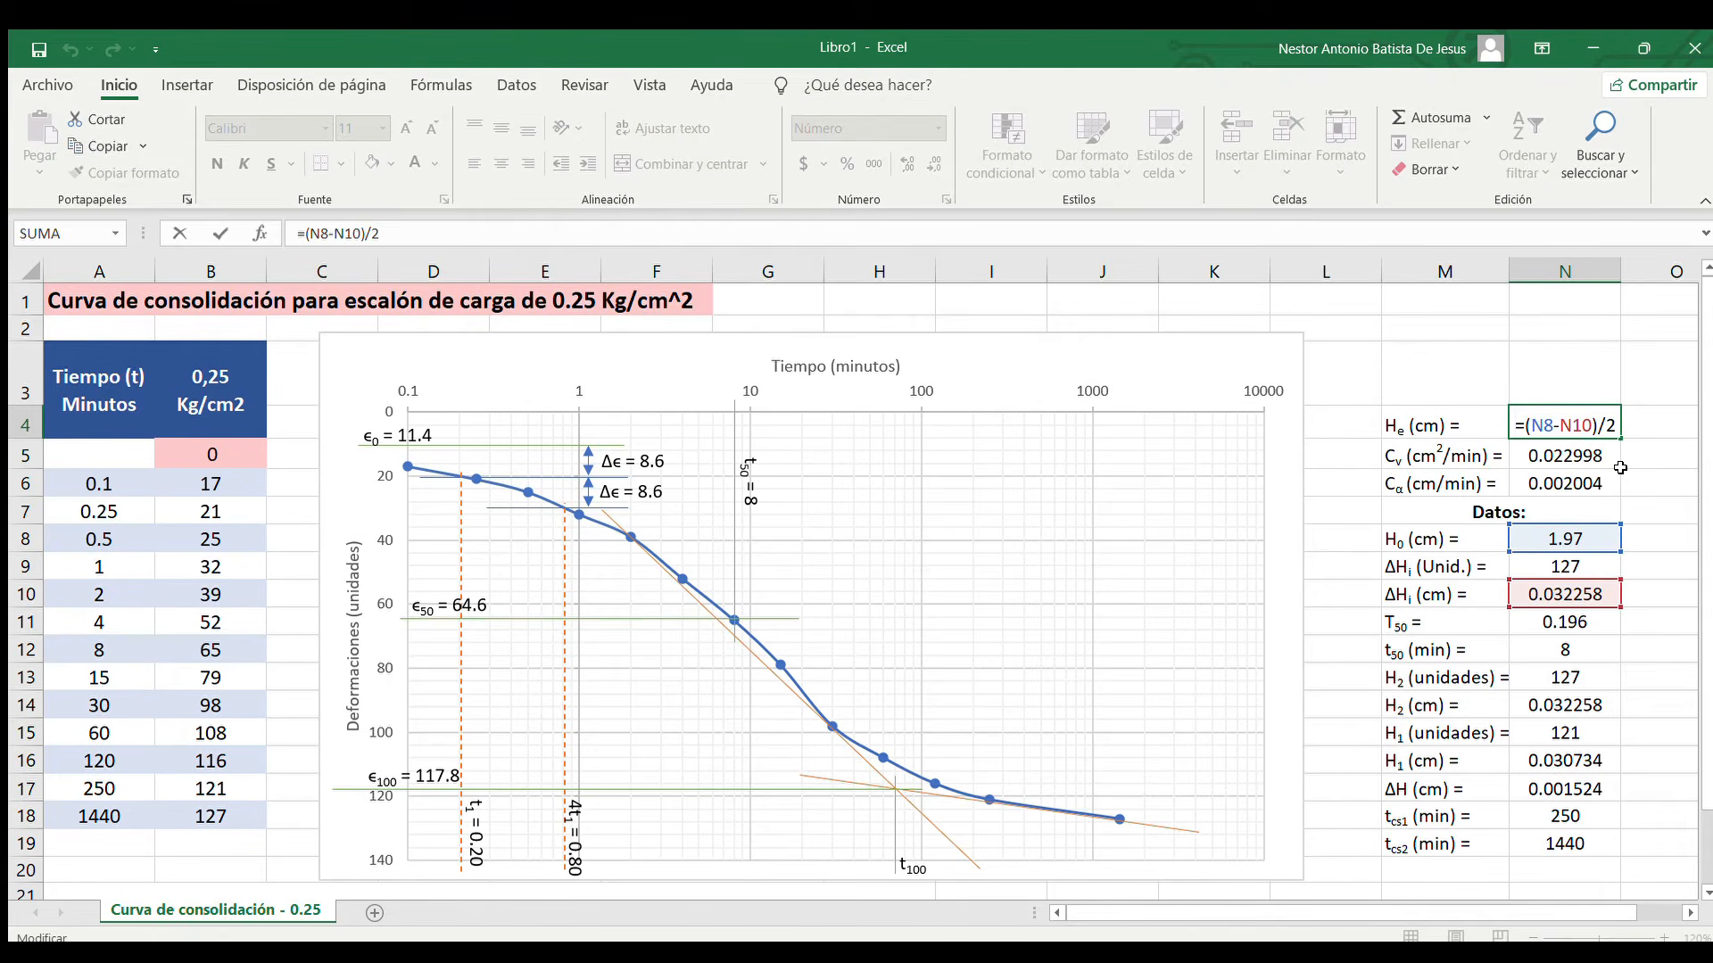
{"action": "key", "text": "ctrl+Return"}
Inspect the formula for the consolidation coefficient Cv in N5 and its referenced cells, without changing it
{"action": "left_click", "coordinate": [1567, 453]}
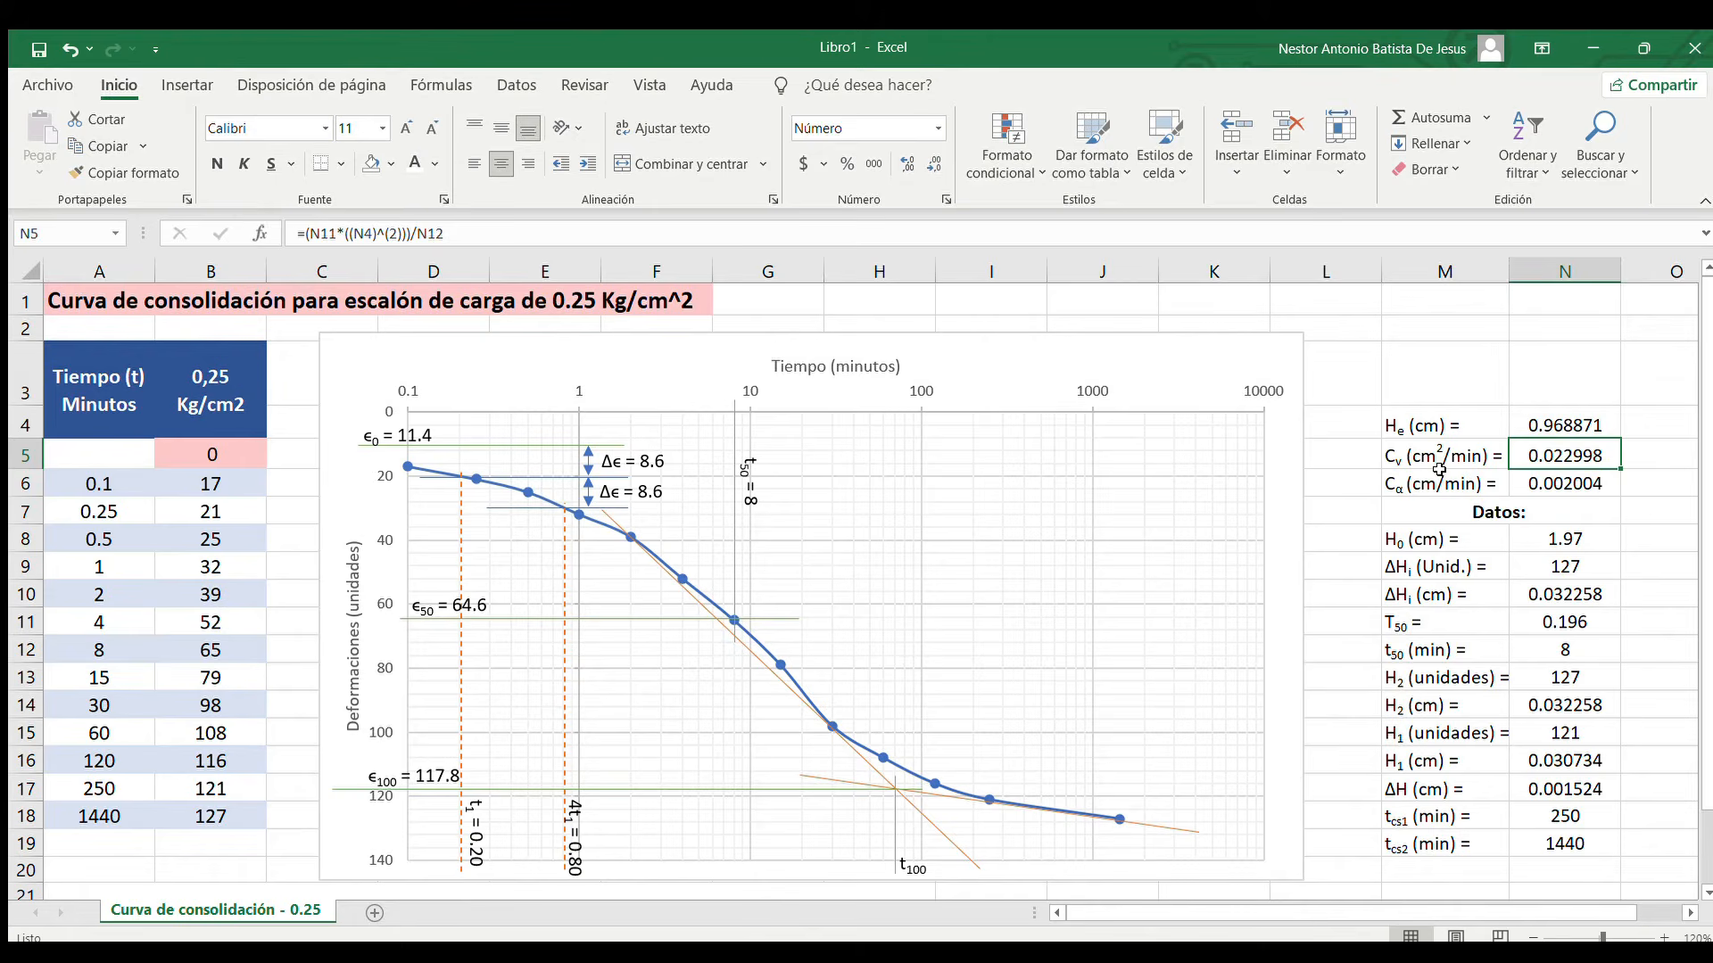
{"action": "double_click", "coordinate": [1587, 459]}
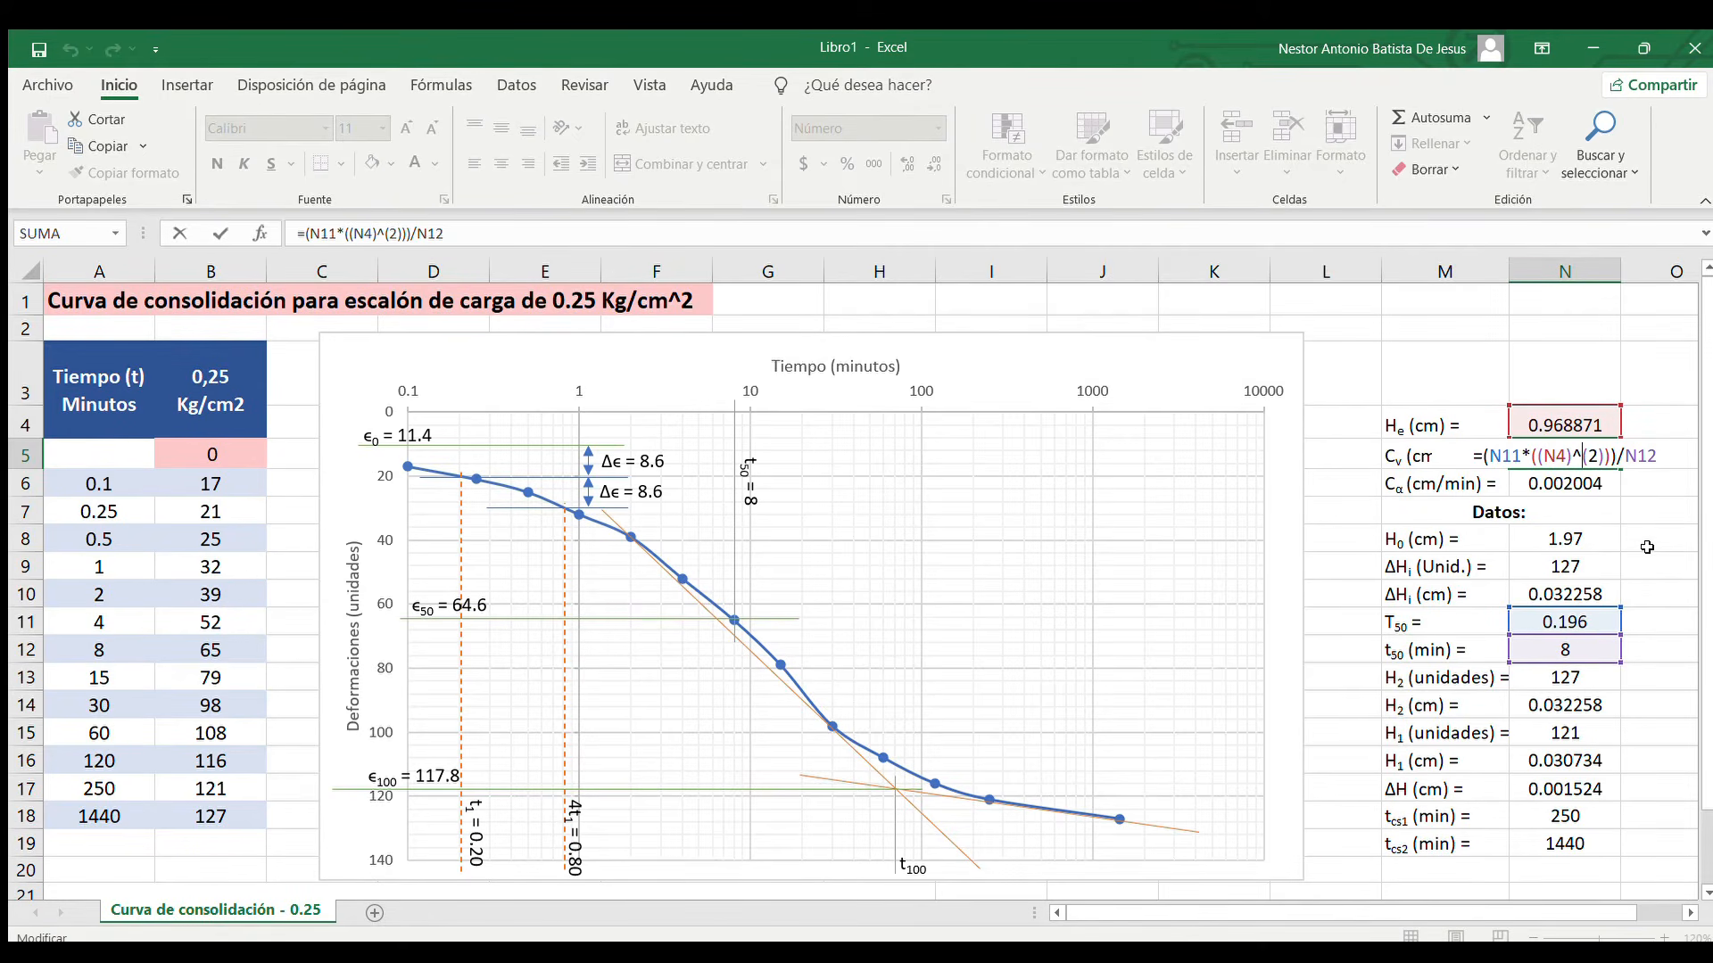
{"action": "key", "text": "ctrl+Return"}
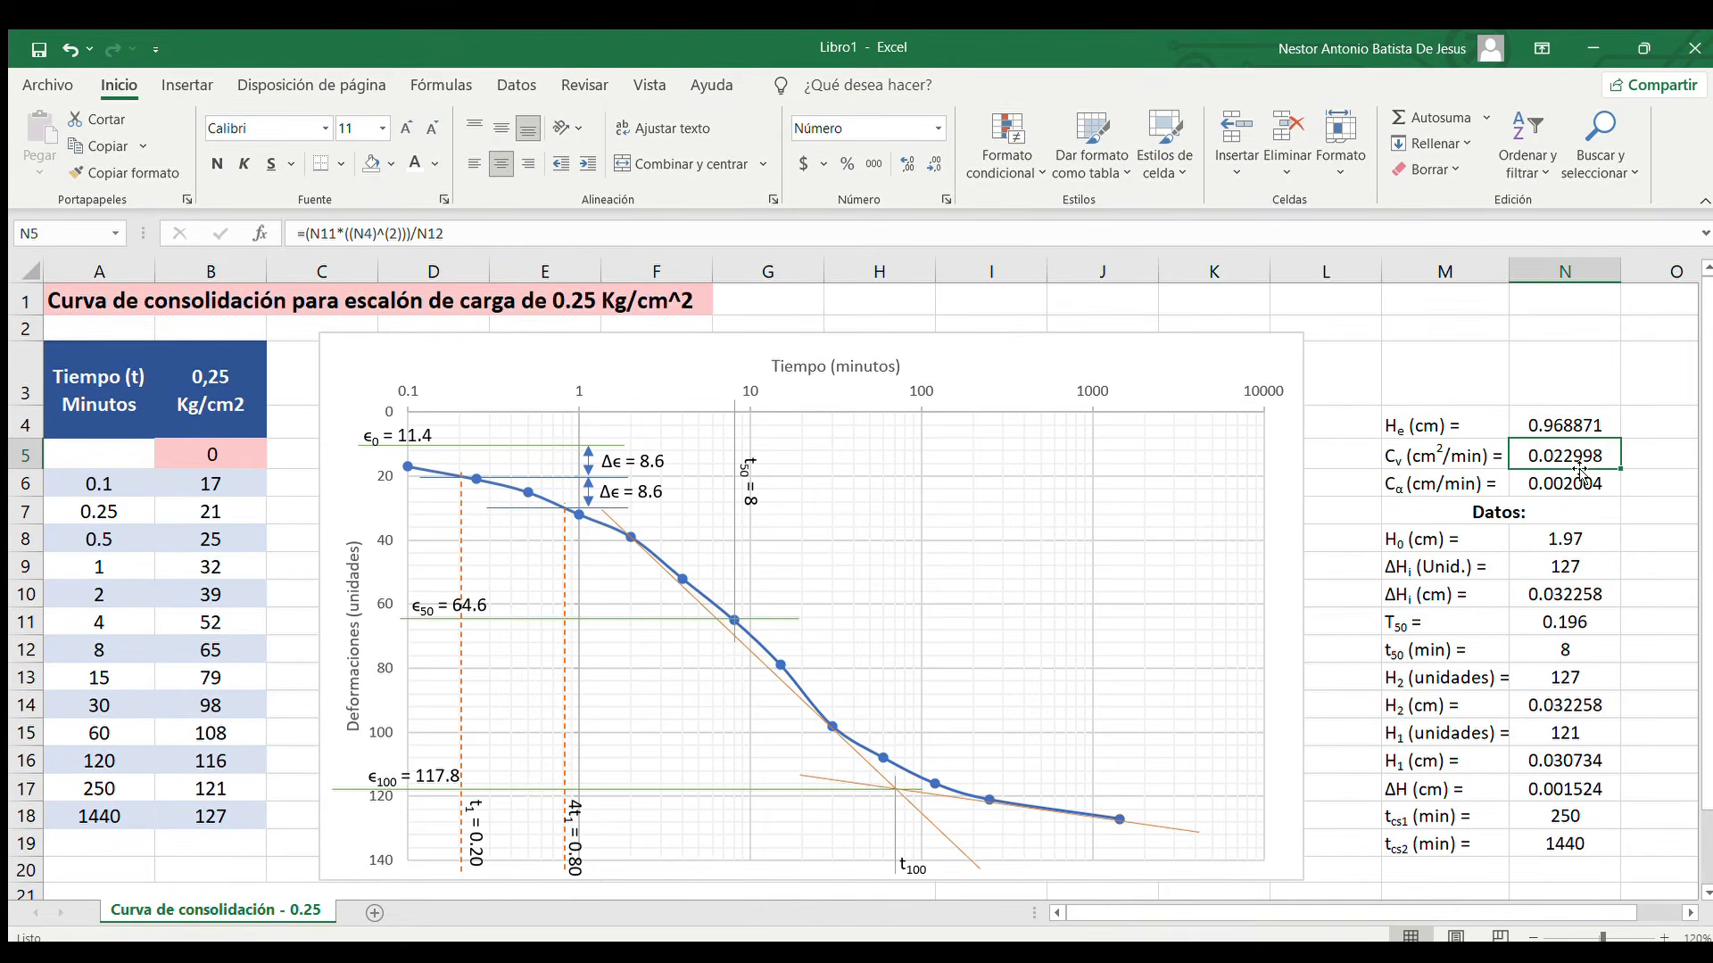
Inspect the formula for Cα (cm/min) in N6 and trace the cells it references
{"action": "left_click", "coordinate": [1454, 482]}
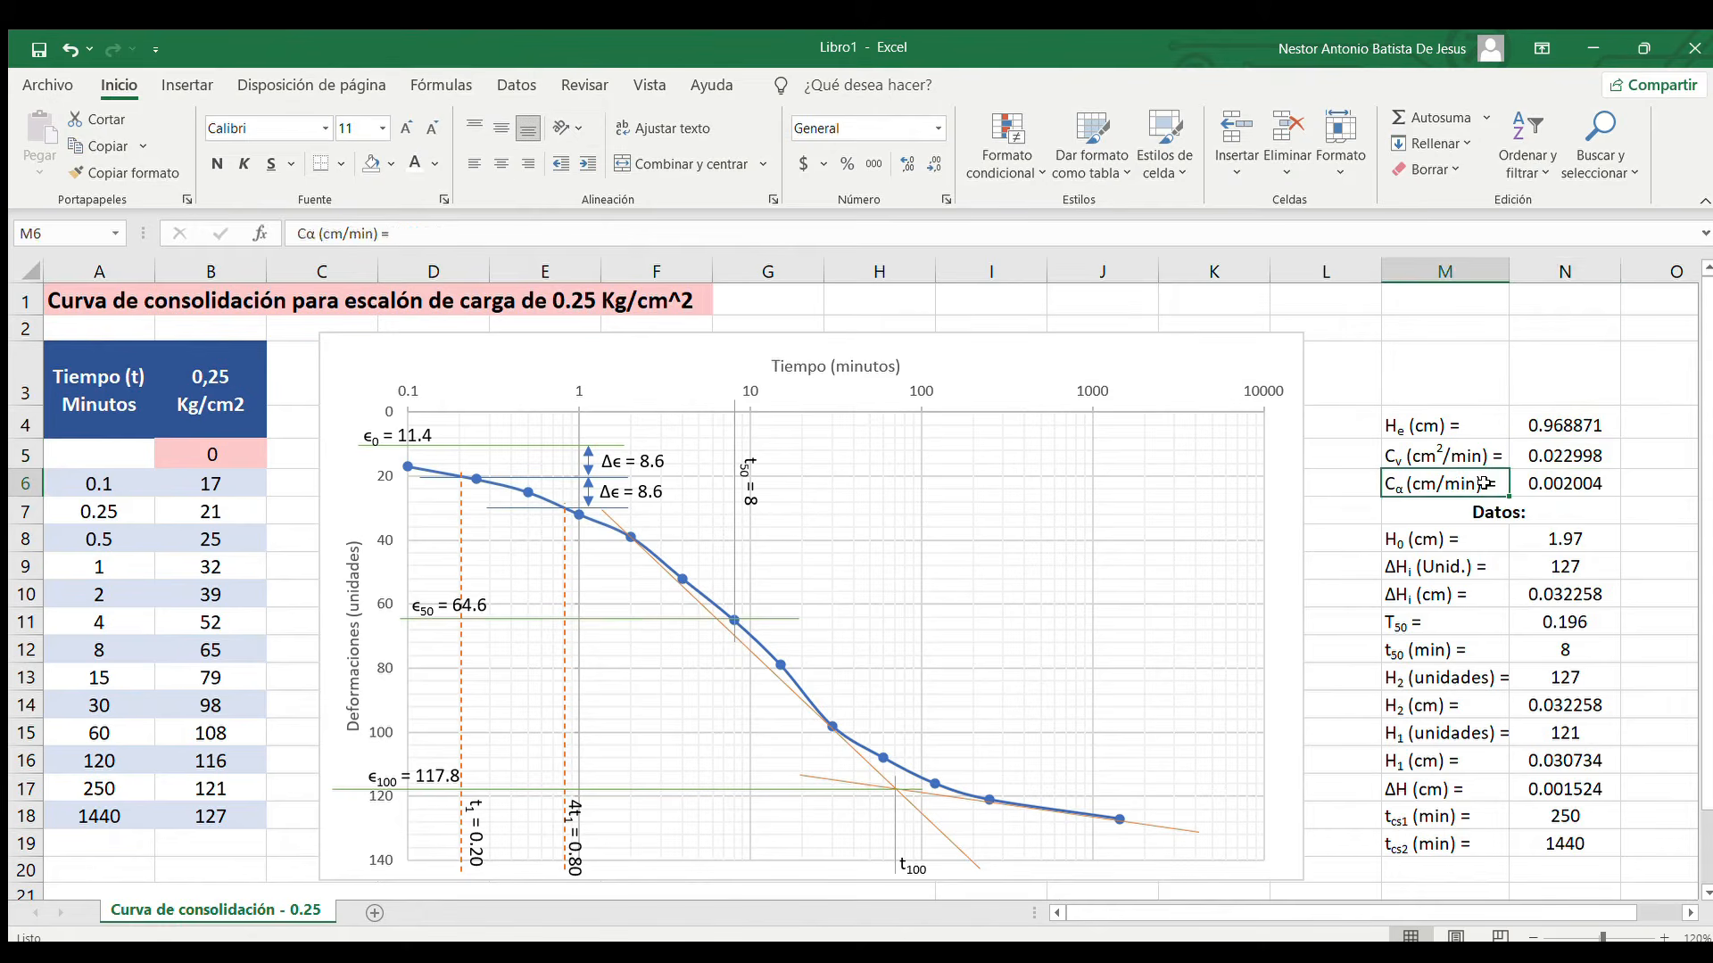
{"action": "left_click", "coordinate": [1535, 482]}
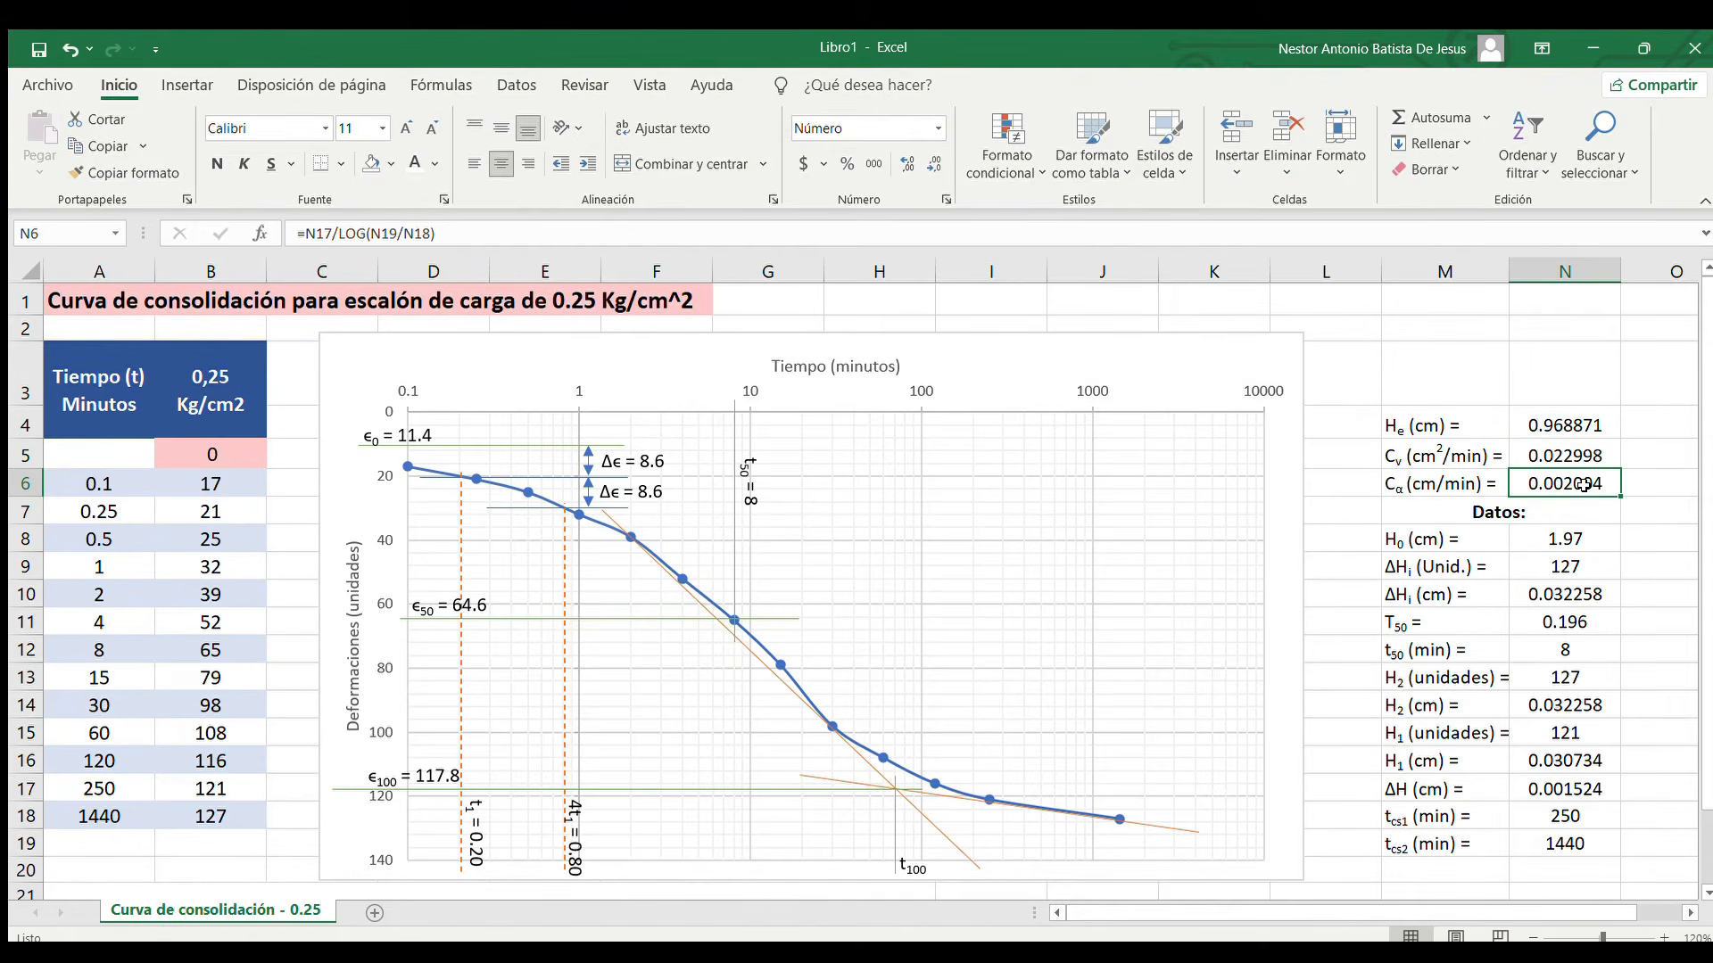
{"action": "double_click", "coordinate": [1535, 482]}
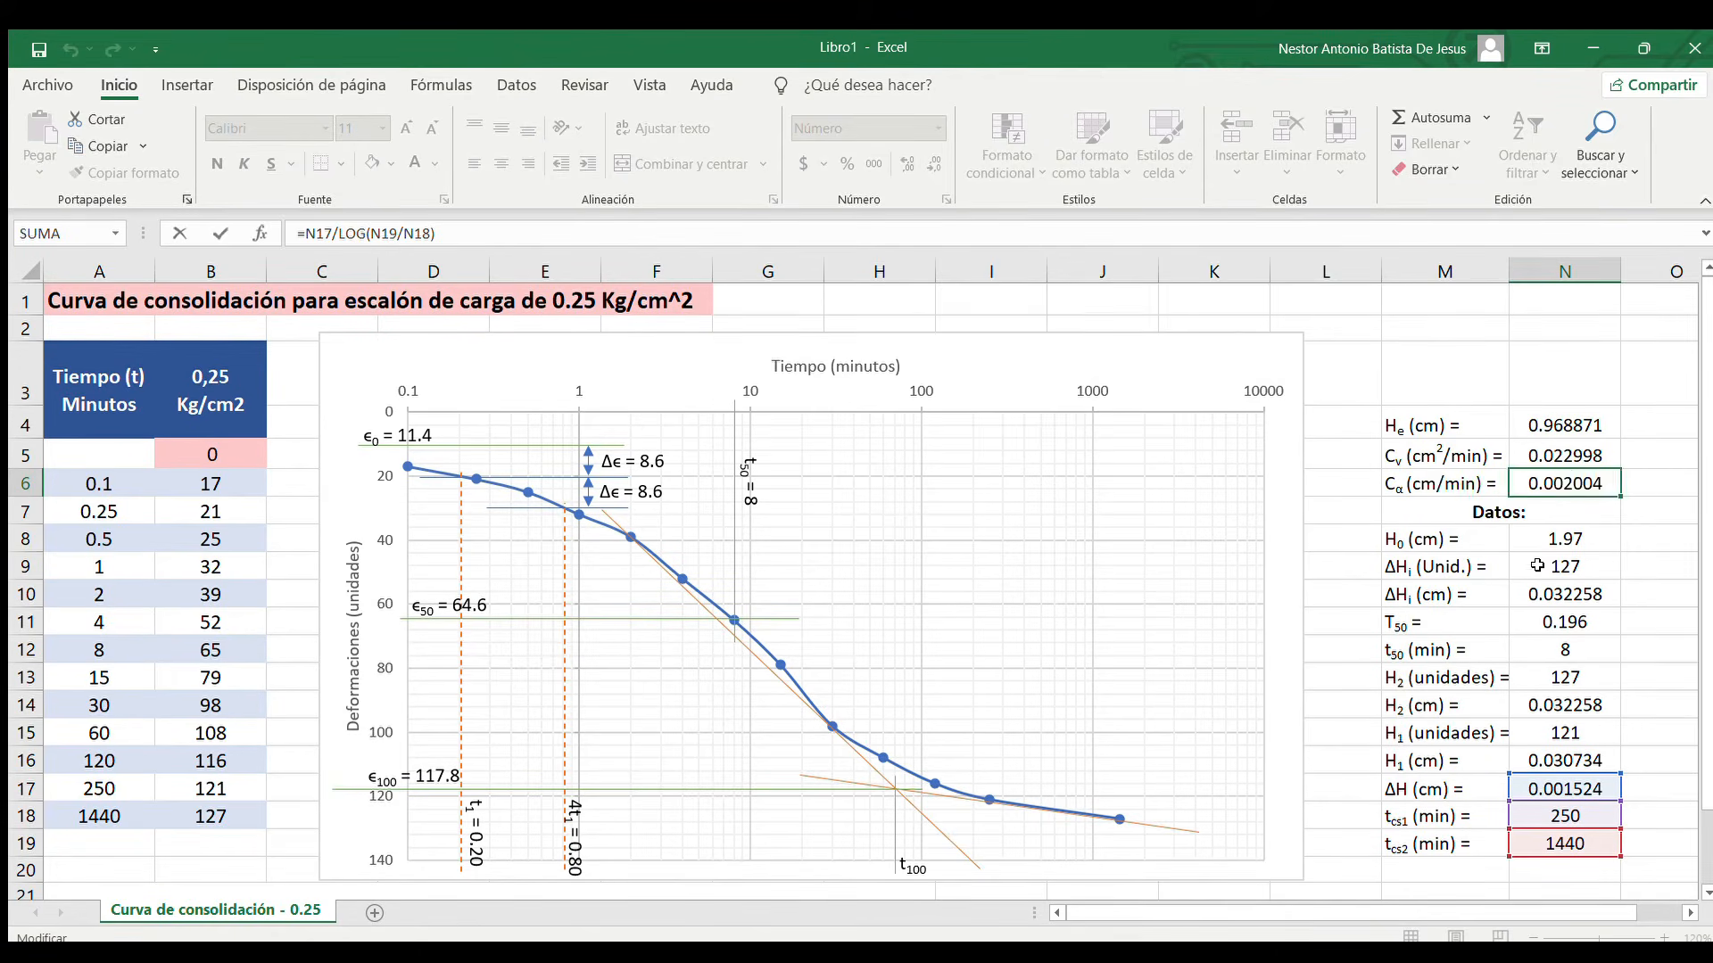
{"action": "scroll", "coordinate": [1530, 570], "scroll_direction": "down", "scroll_amount": 2}
{"action": "scroll", "coordinate": [1521, 566], "scroll_direction": "up", "scroll_amount": 1}
{"action": "scroll", "coordinate": [1521, 566], "scroll_direction": "up", "scroll_amount": 2}
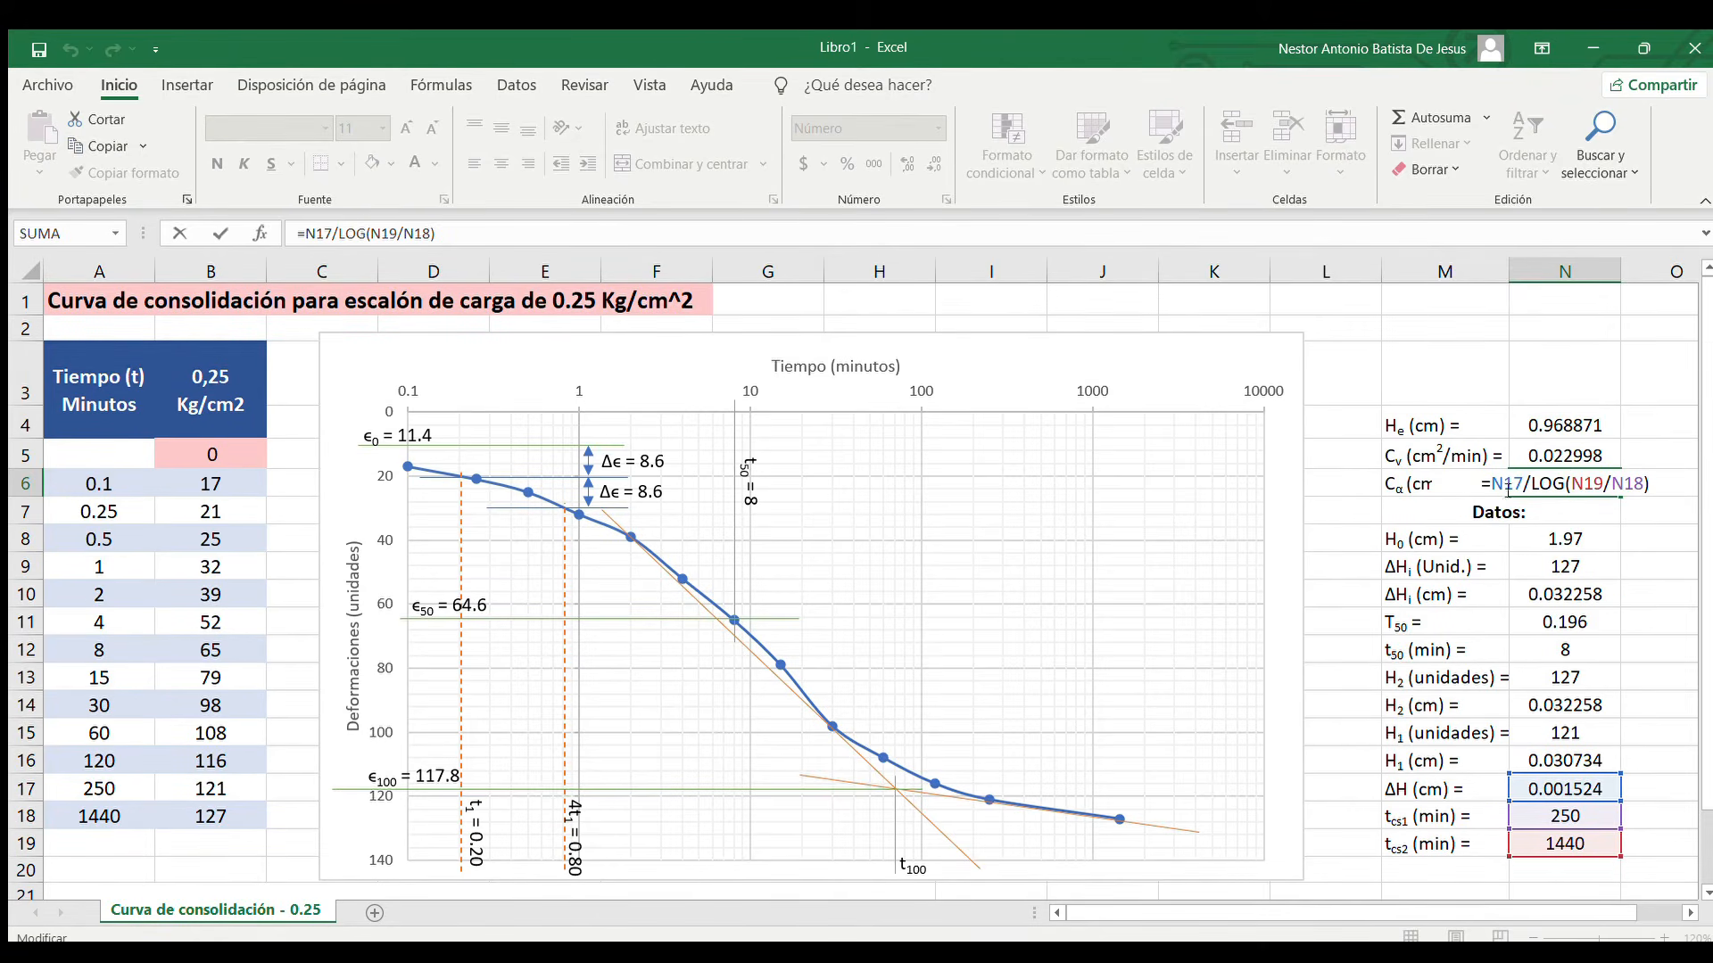
Close the Cα formula, consult the void ratio table on the PowerPoint consolidation slide, and return to the Excel workbook
{"action": "key", "text": "ctrl+Return"}
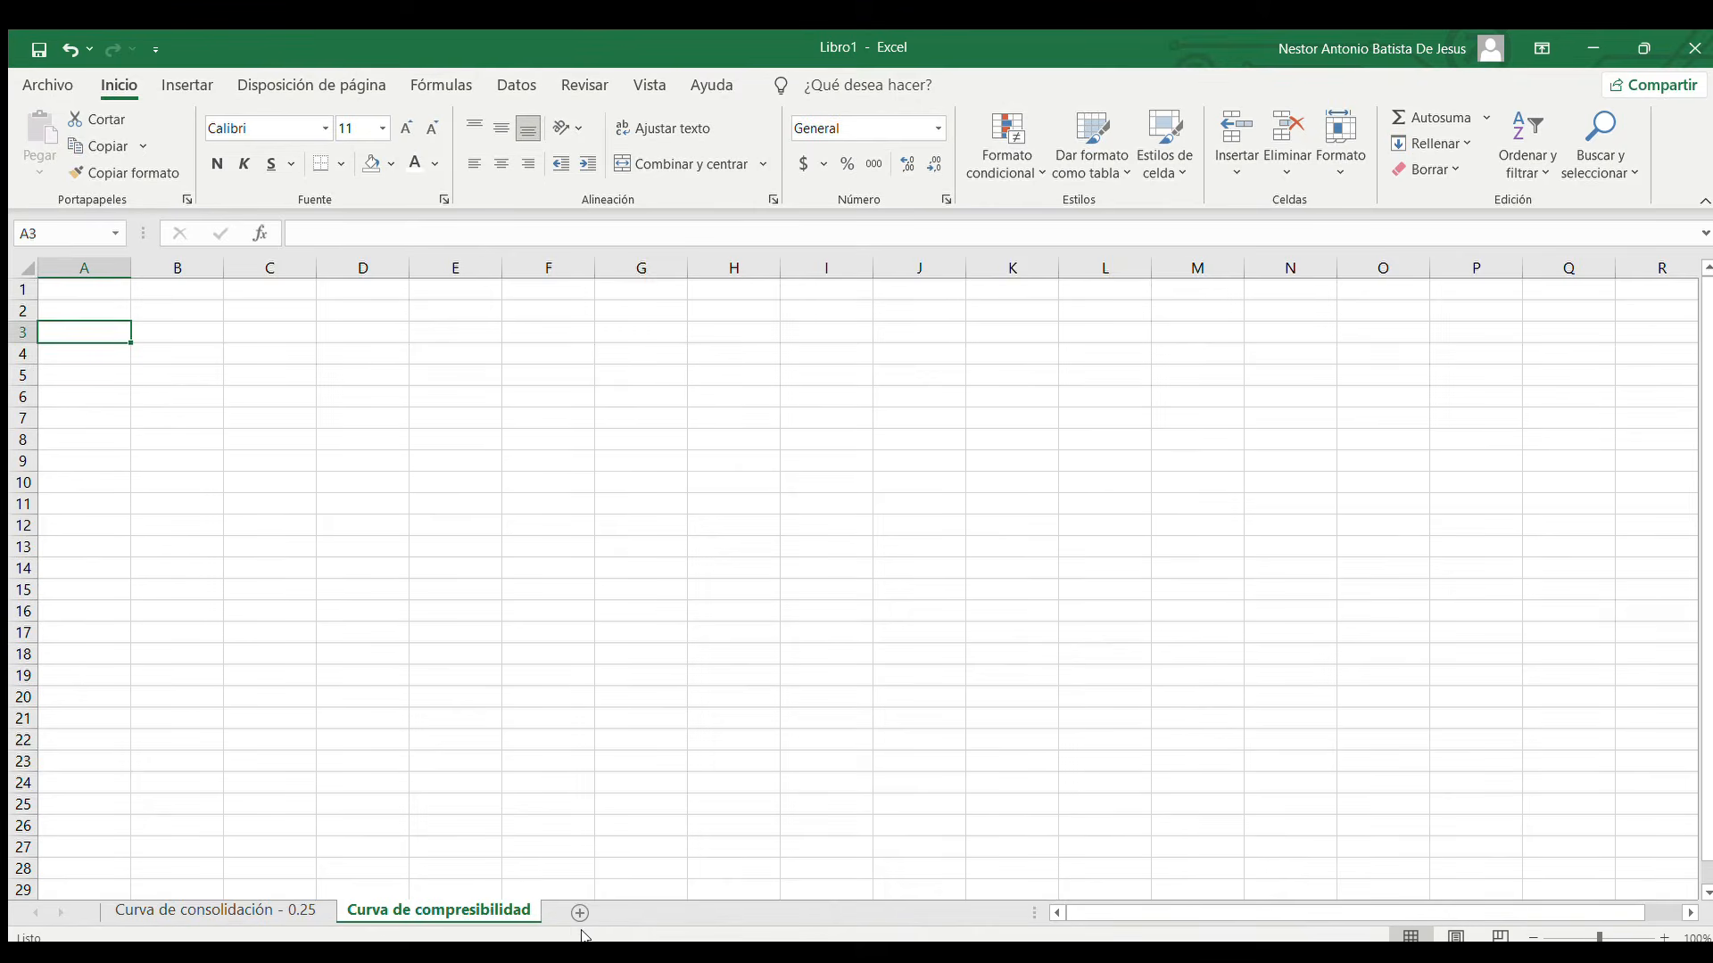
{"action": "left_click", "coordinate": [1593, 49]}
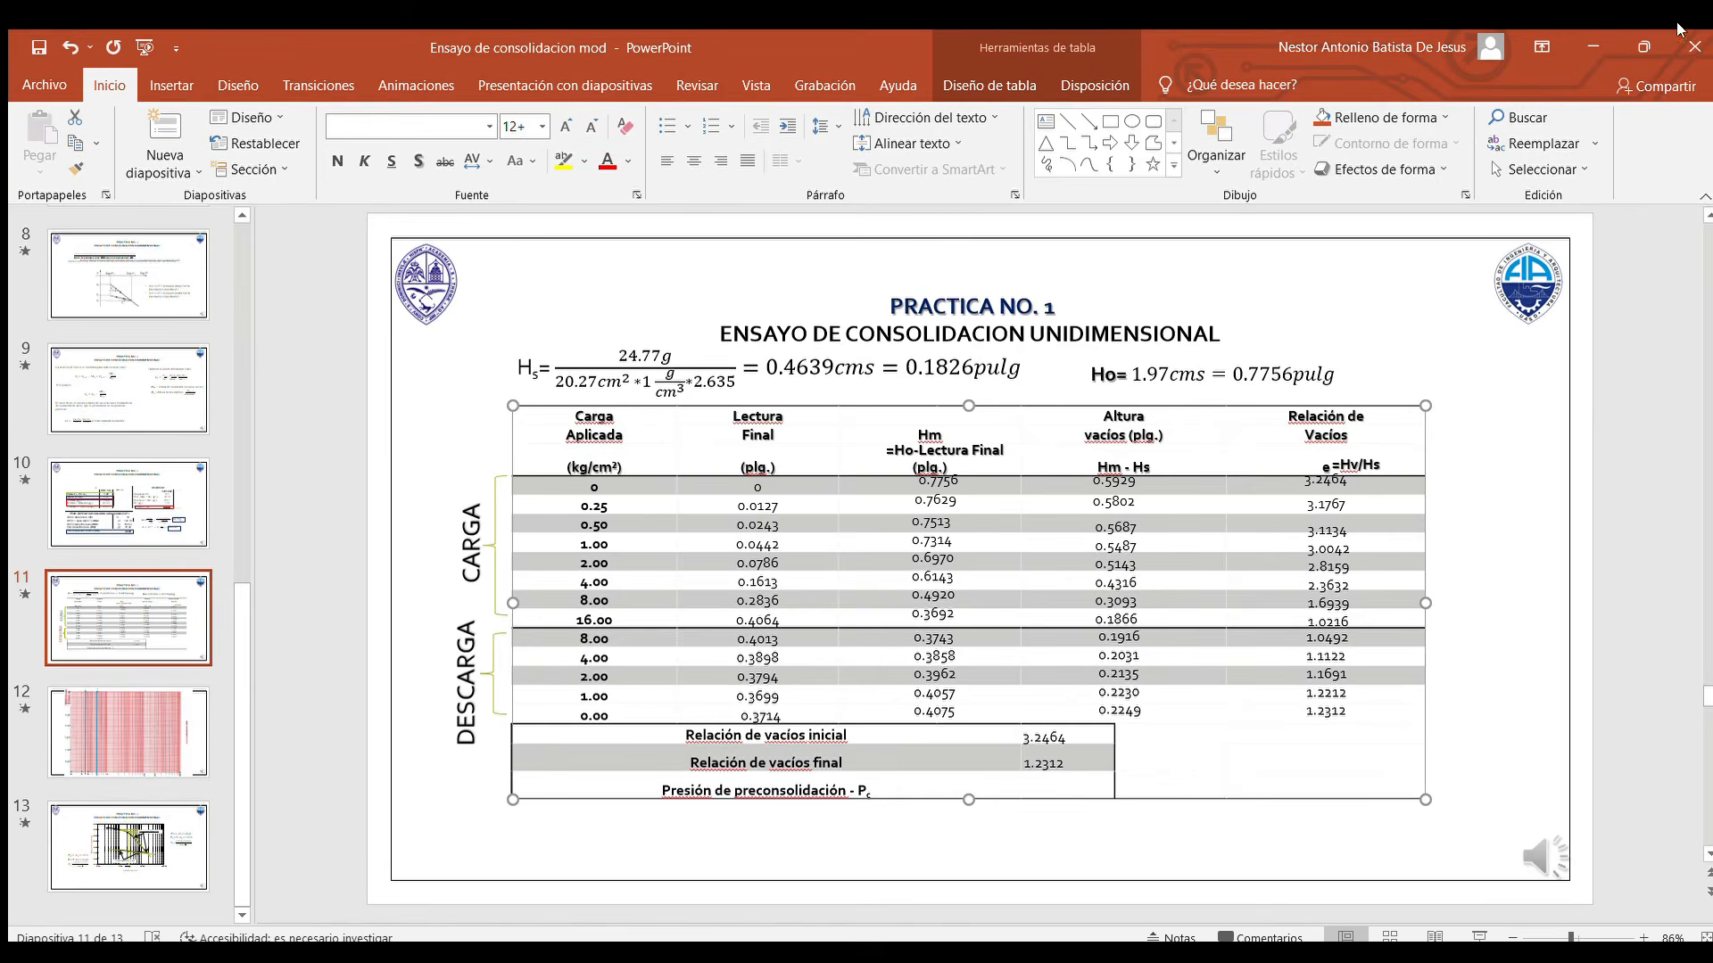
{"action": "left_click", "coordinate": [1593, 48]}
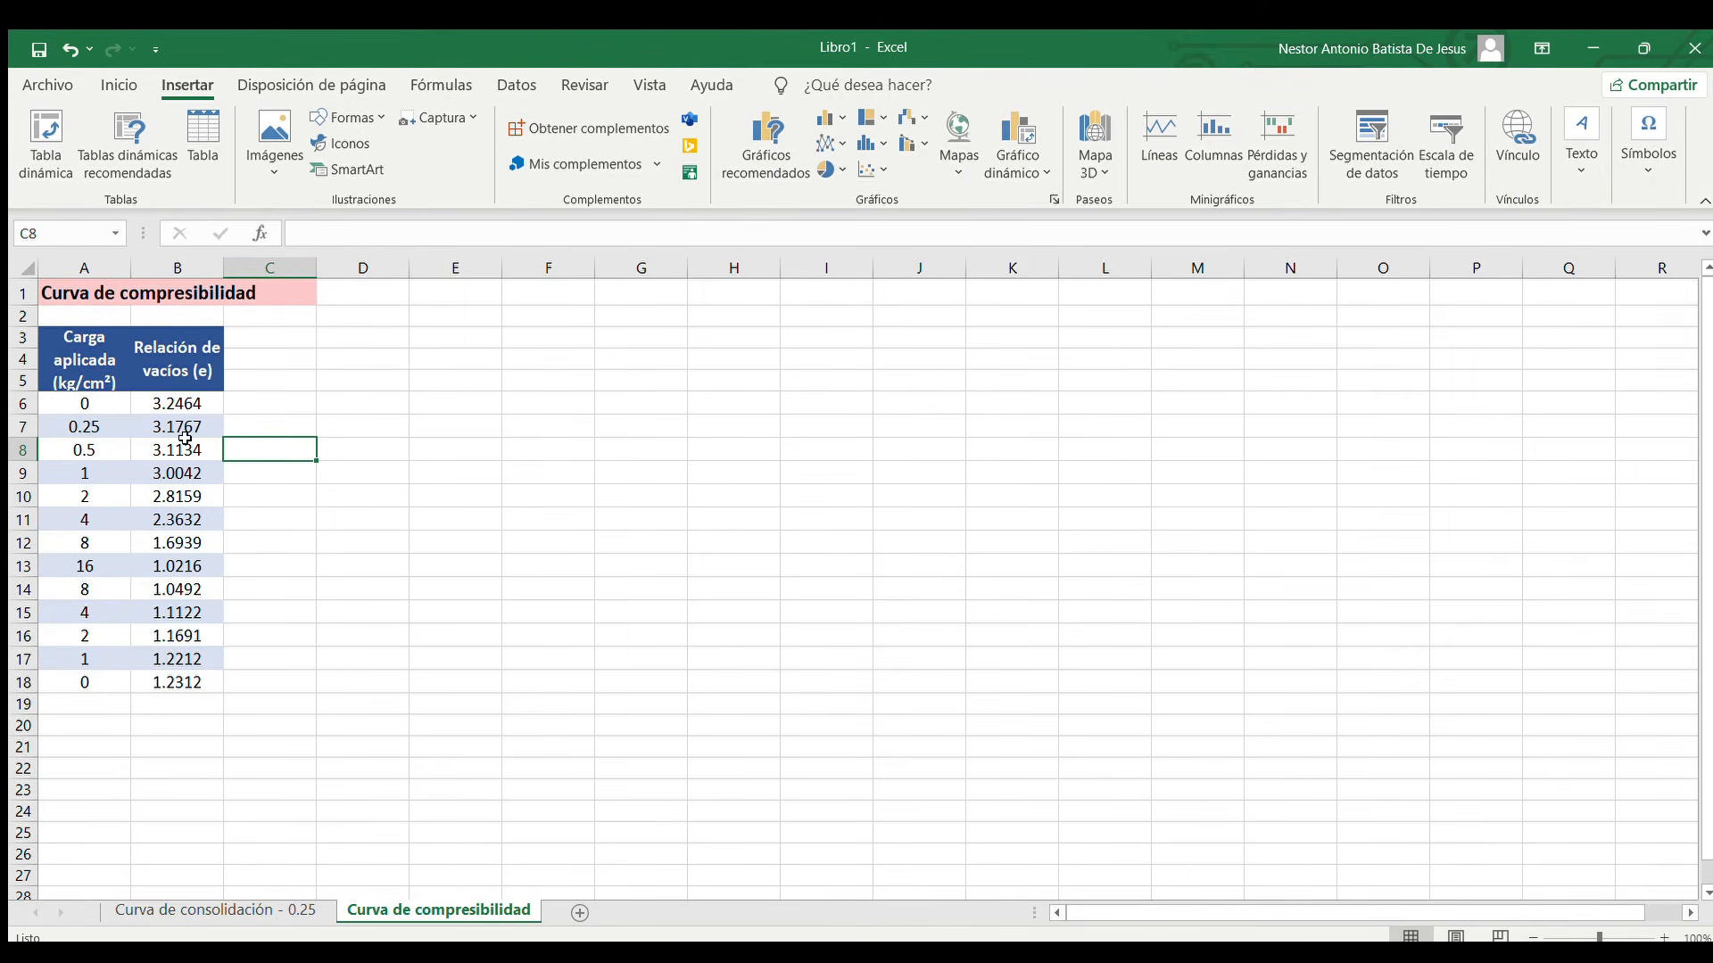
{"action": "left_click", "coordinate": [191, 332]}
{"action": "left_click", "coordinate": [308, 338]}
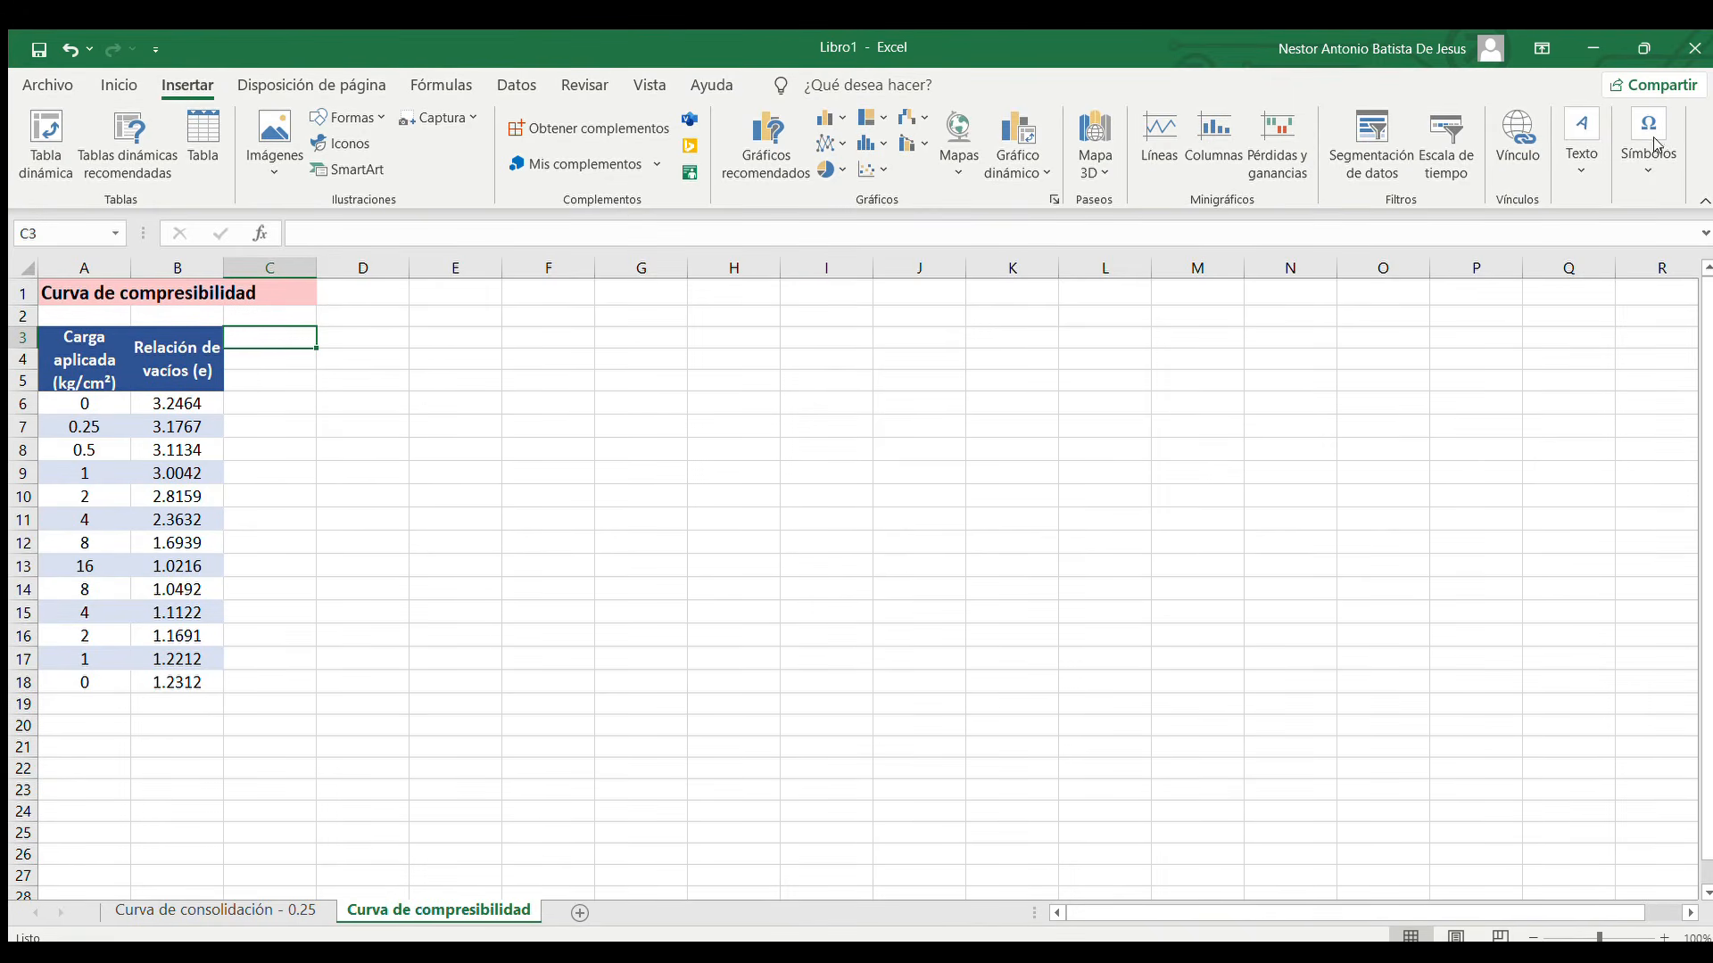
{"action": "left_click", "coordinate": [498, 457]}
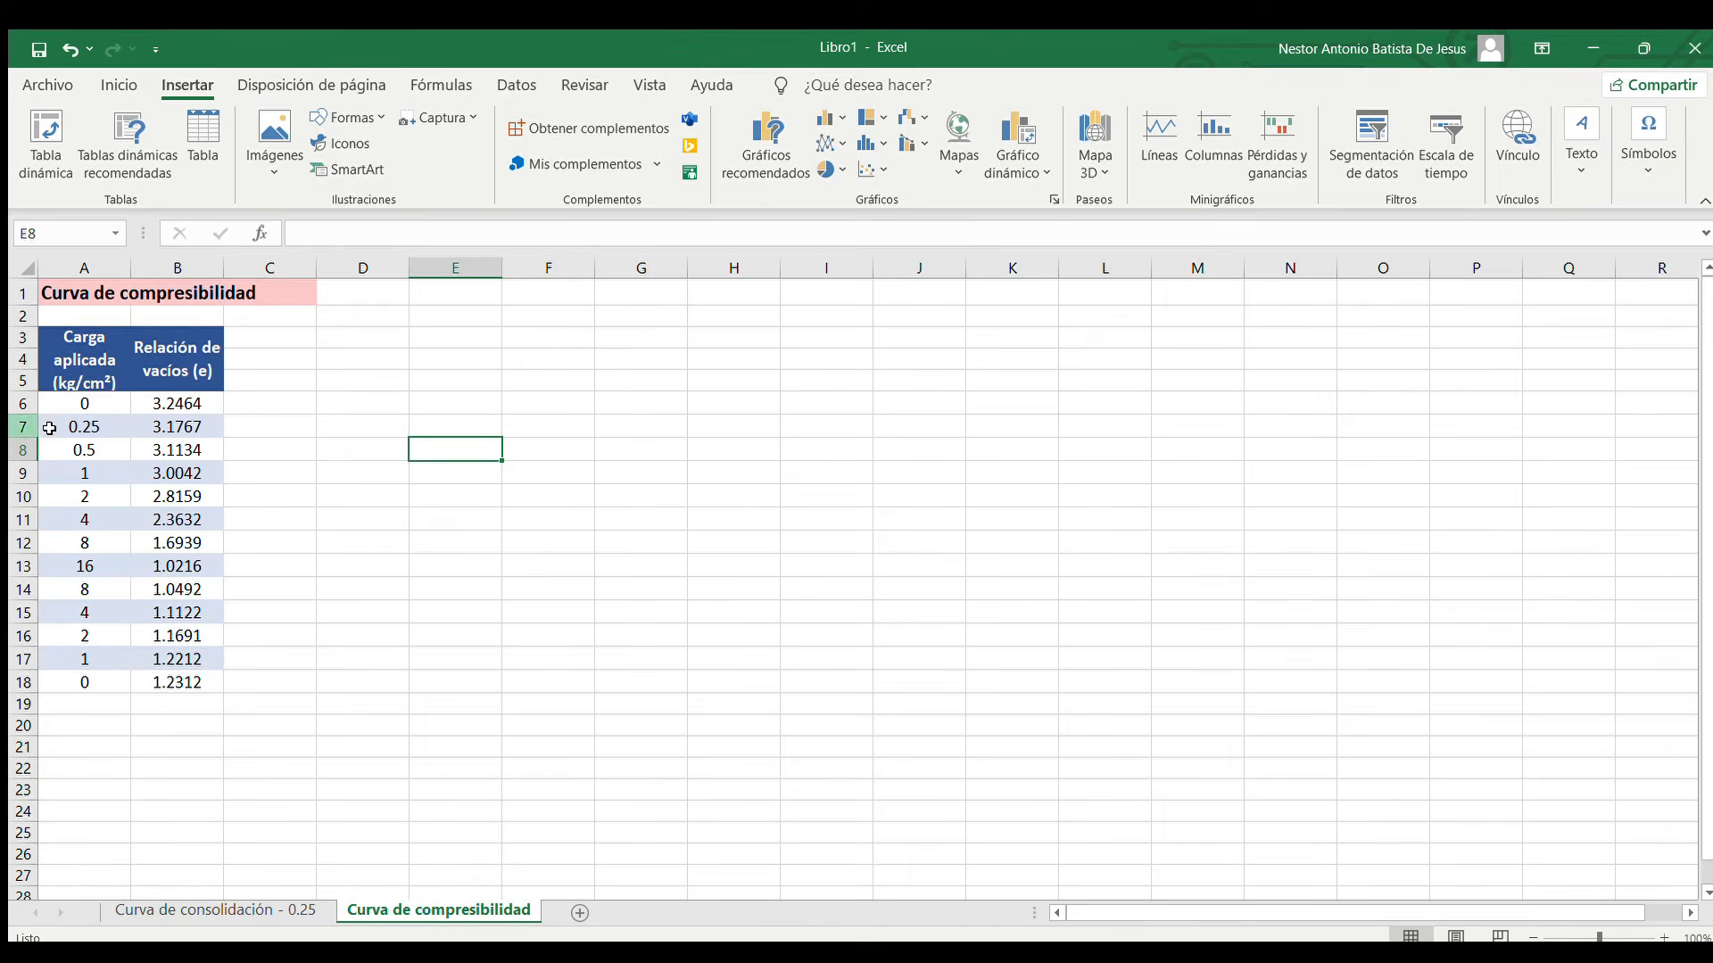
{"action": "left_click", "coordinate": [350, 465]}
Plot A6:B18 as a scatter chart with straight lines and markers, using a quick layout that includes axis titles and gridlines
{"action": "left_click_drag", "start_coordinate": [112, 399], "coordinate": [170, 678]}
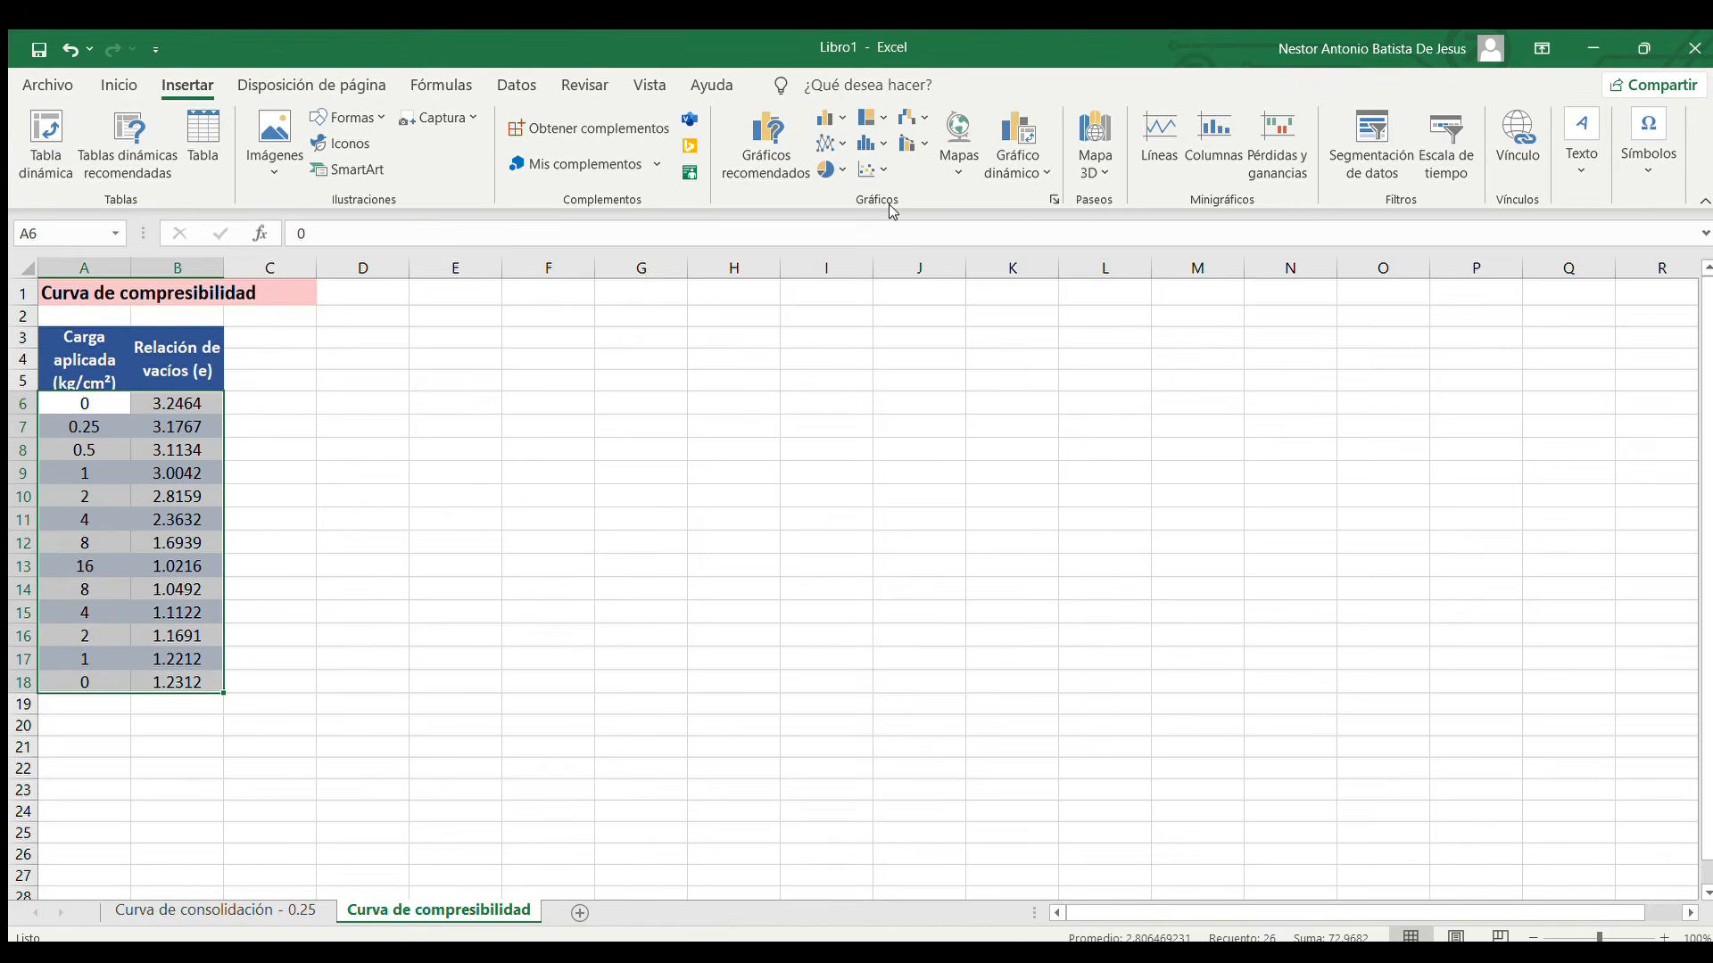
{"action": "left_click", "coordinate": [878, 169]}
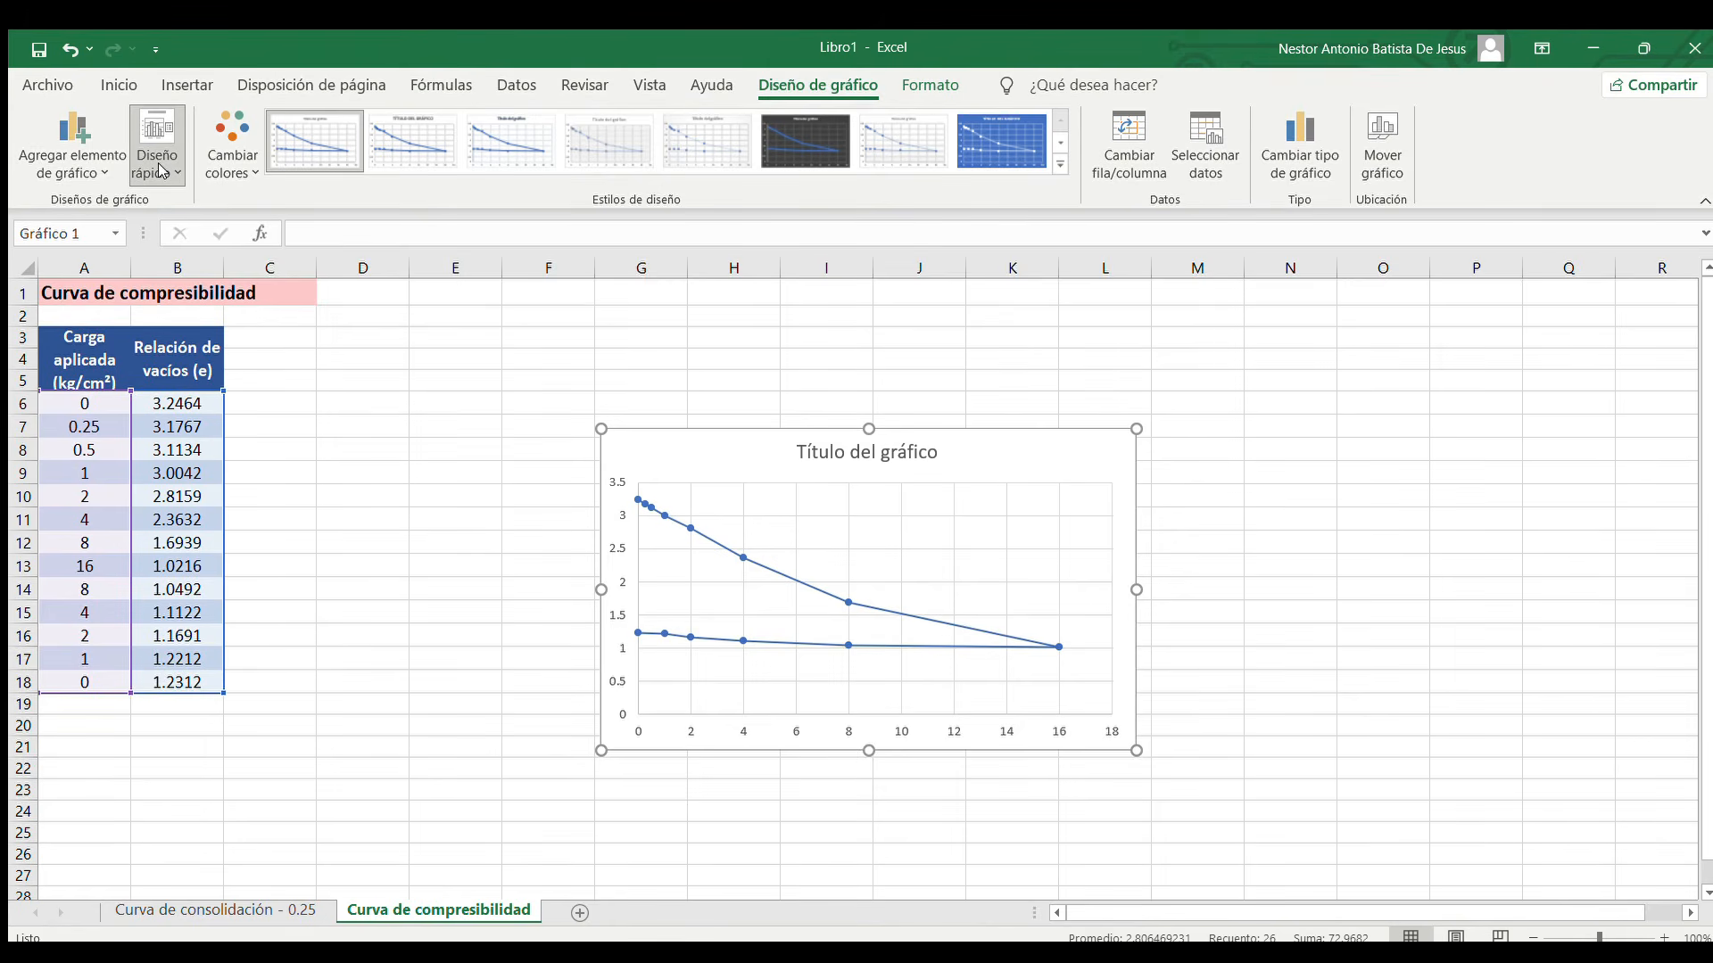
{"action": "left_click", "coordinate": [164, 400]}
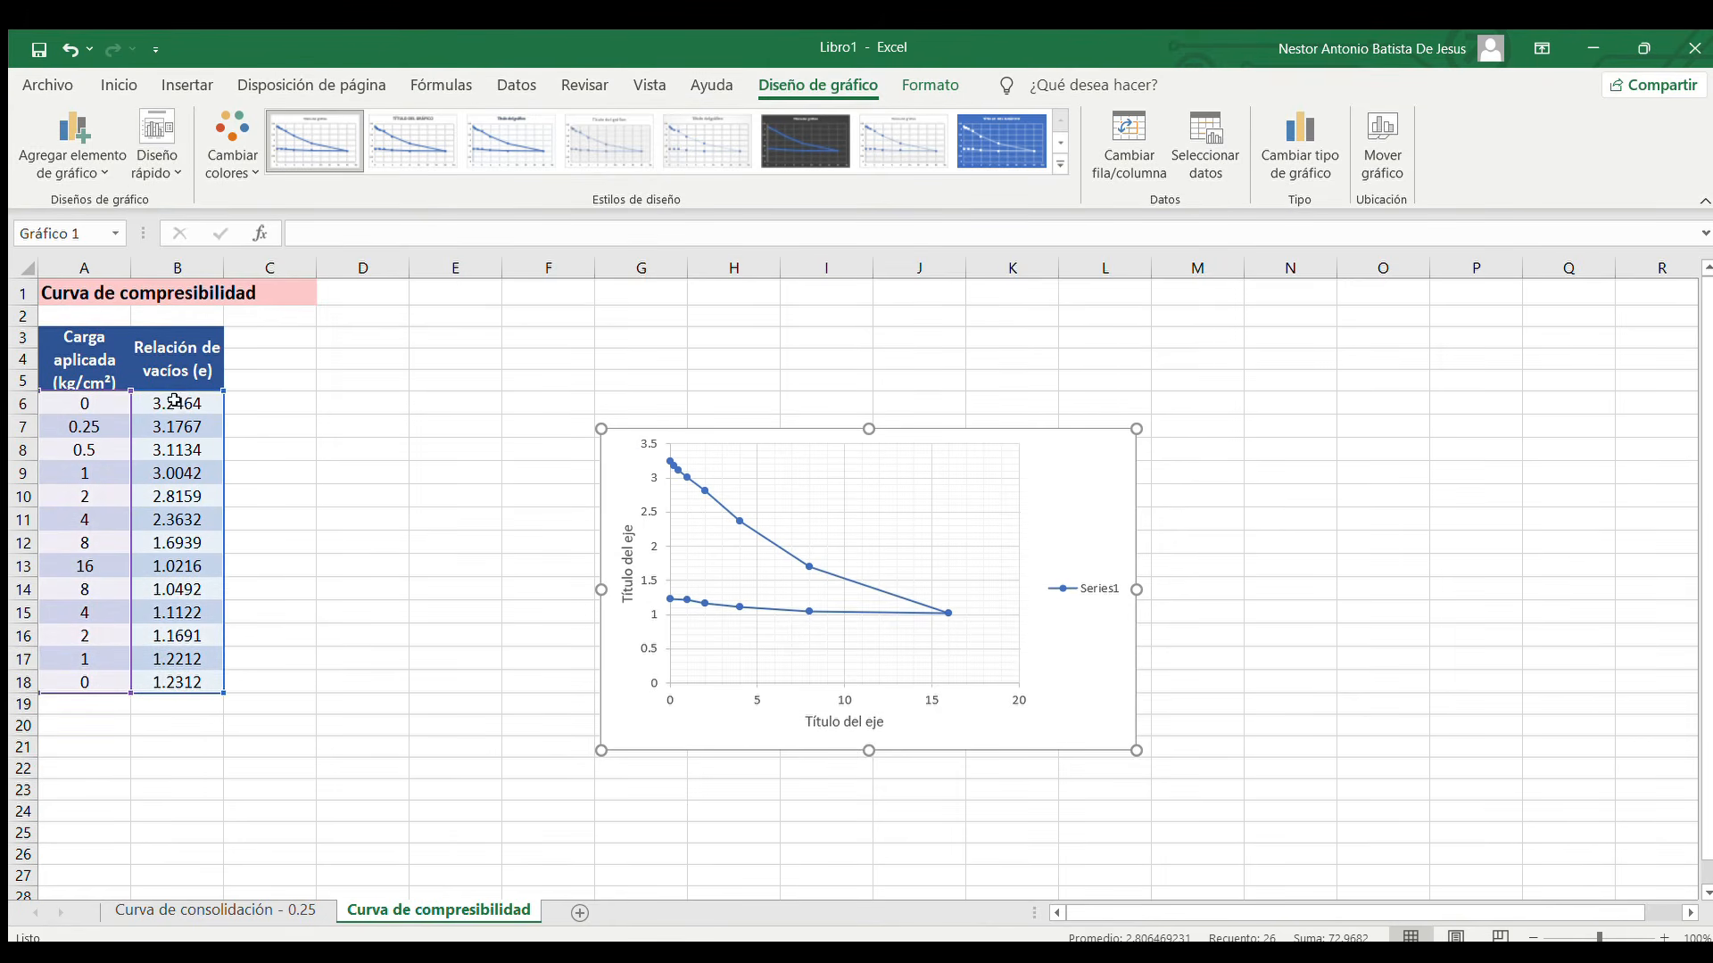
Delete the chart's legend and move the chart up beside the compressibility data table
{"action": "left_click", "coordinate": [1106, 578]}
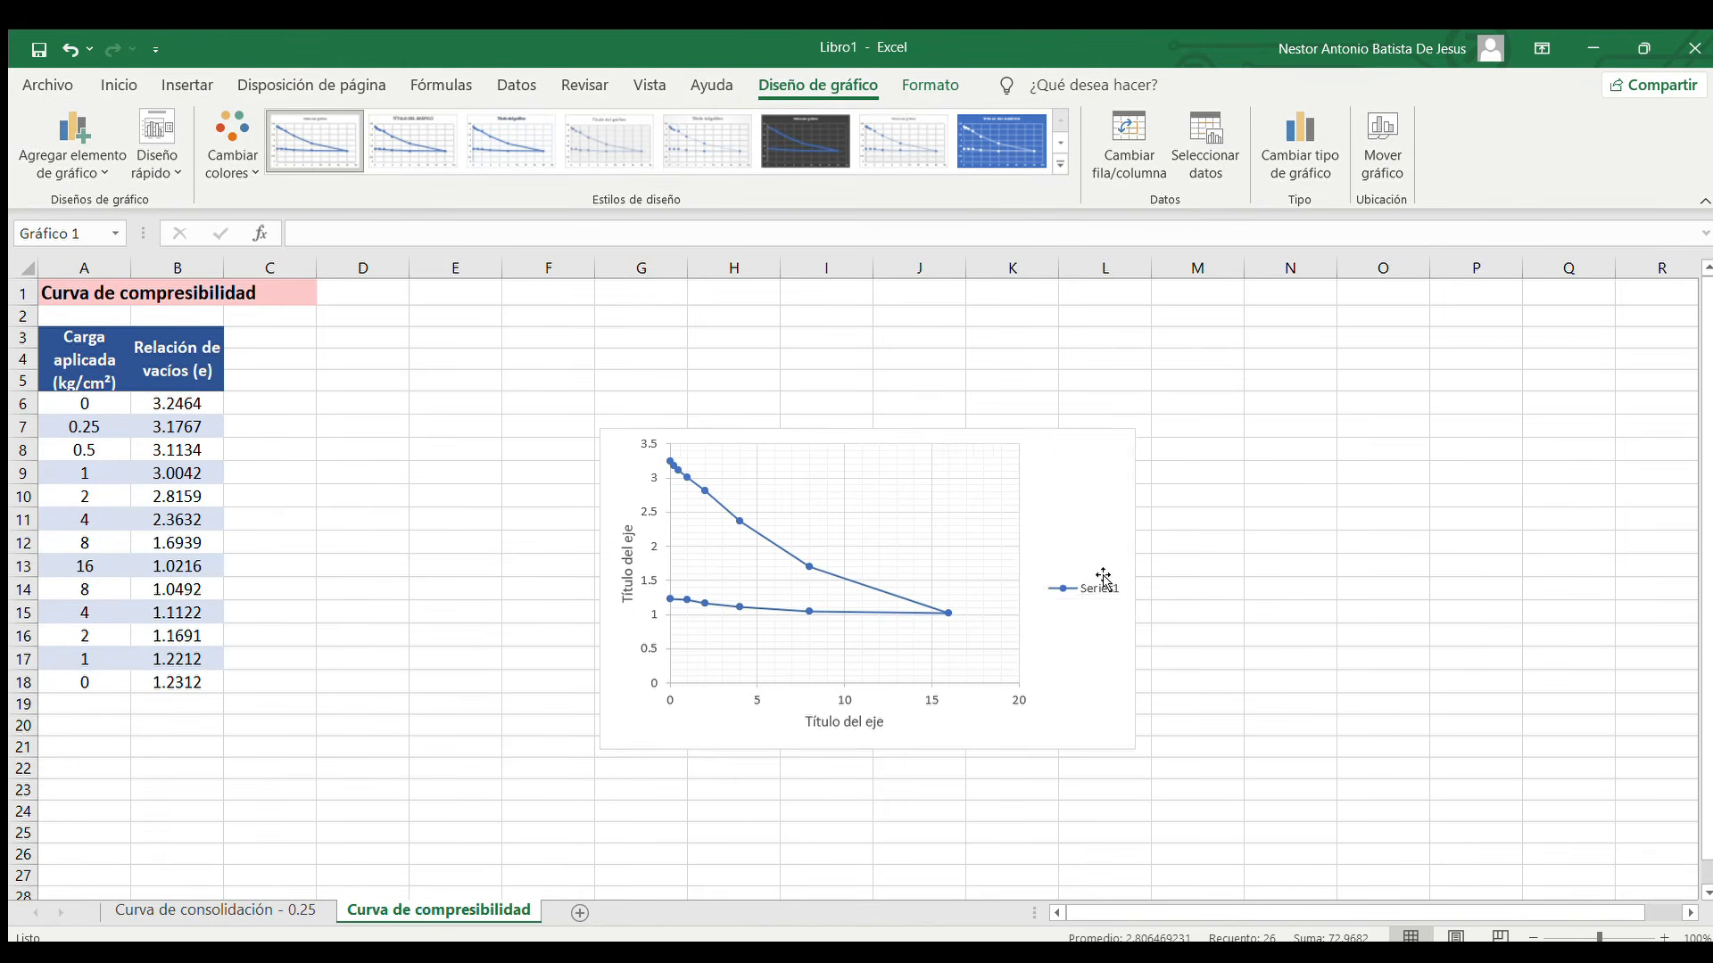
{"action": "key", "text": "Delete"}
{"action": "left_click_drag", "start_coordinate": [1073, 435], "coordinate": [746, 333]}
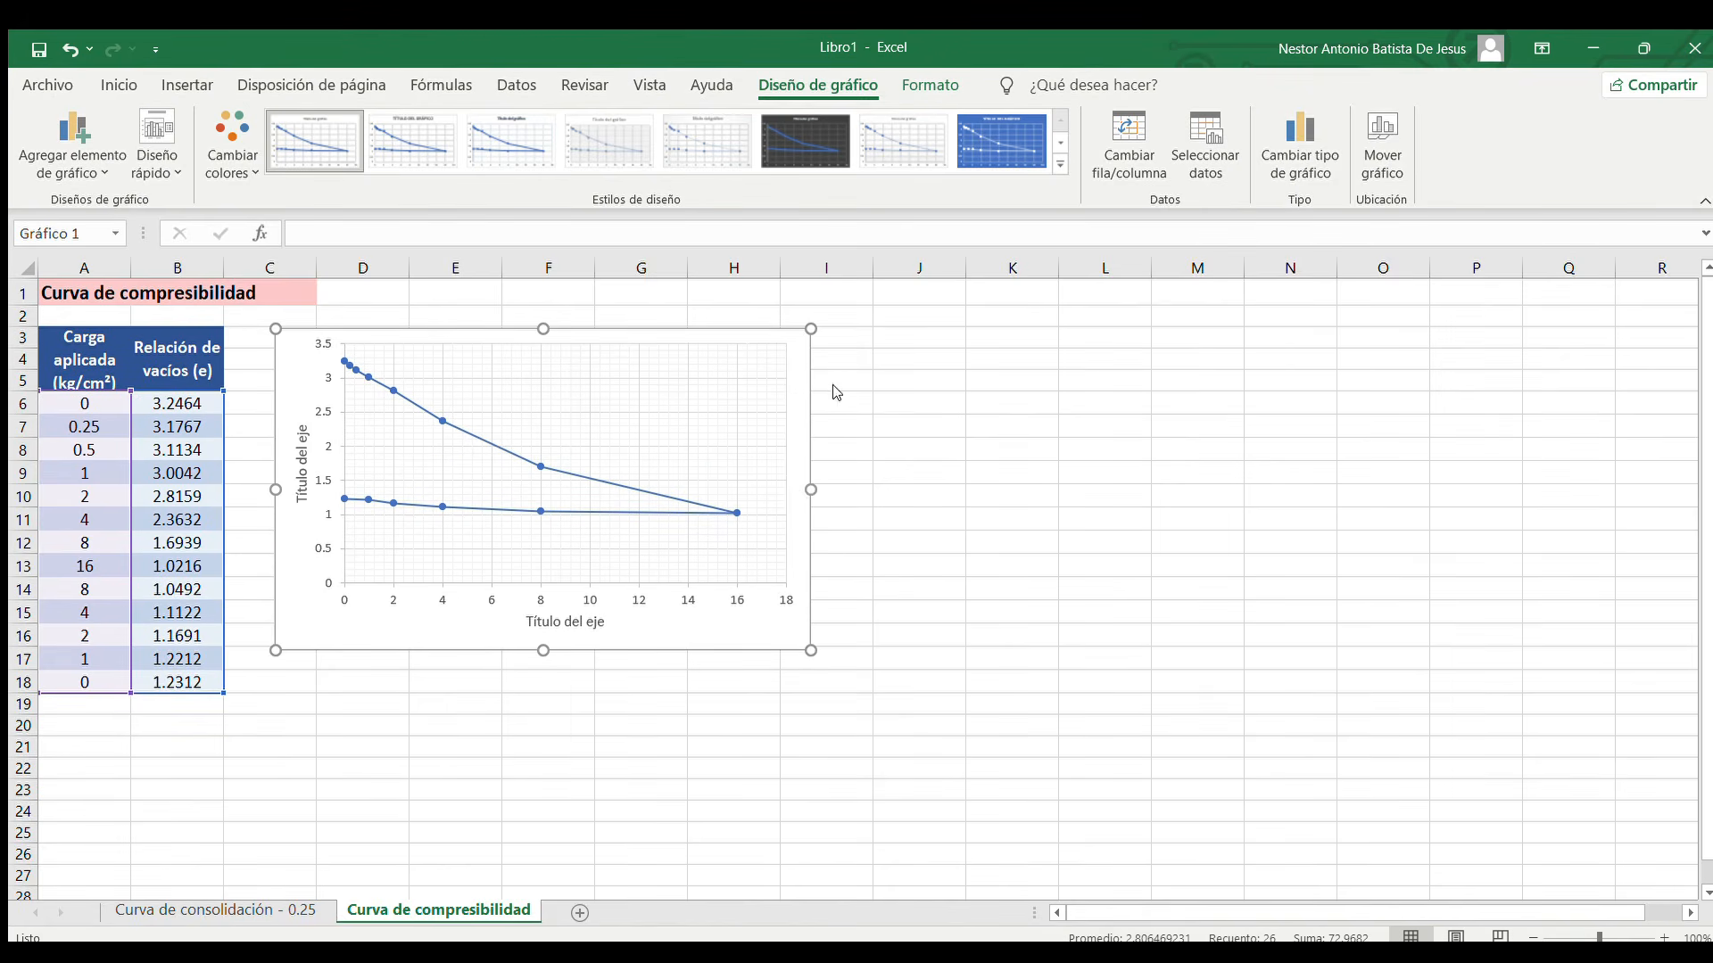
Give the chart's horizontal axis a logarithmic scale with base 10
{"action": "double_click", "coordinate": [800, 496]}
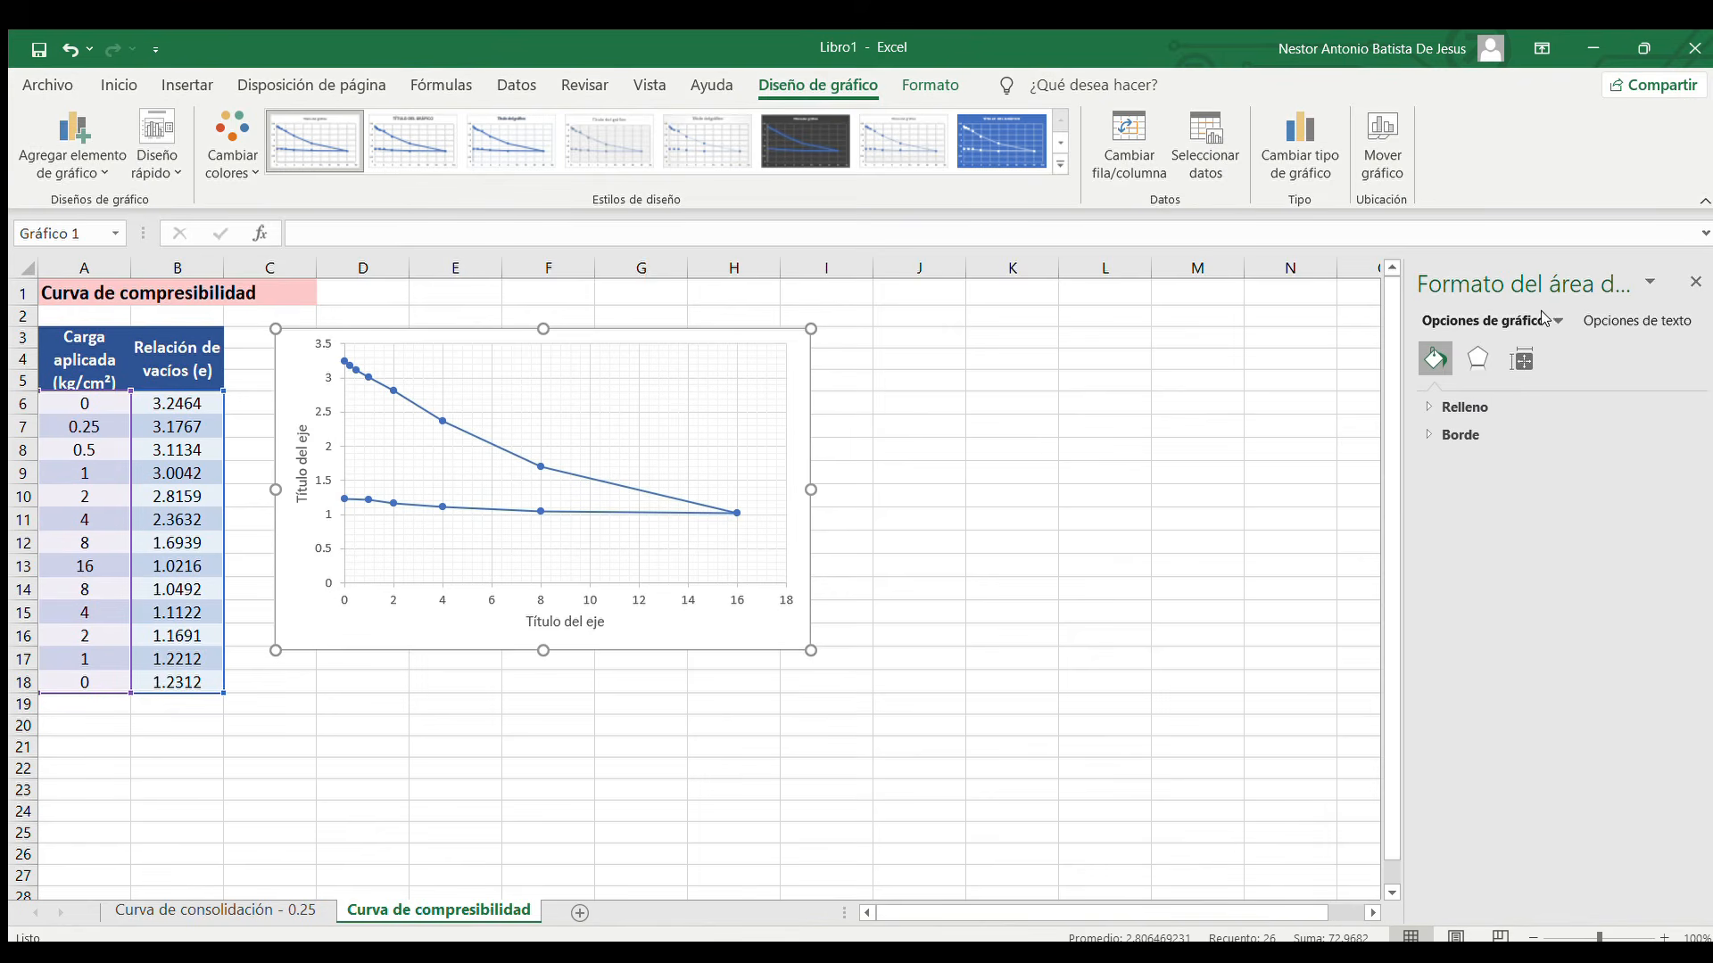
{"action": "left_click", "coordinate": [1473, 392]}
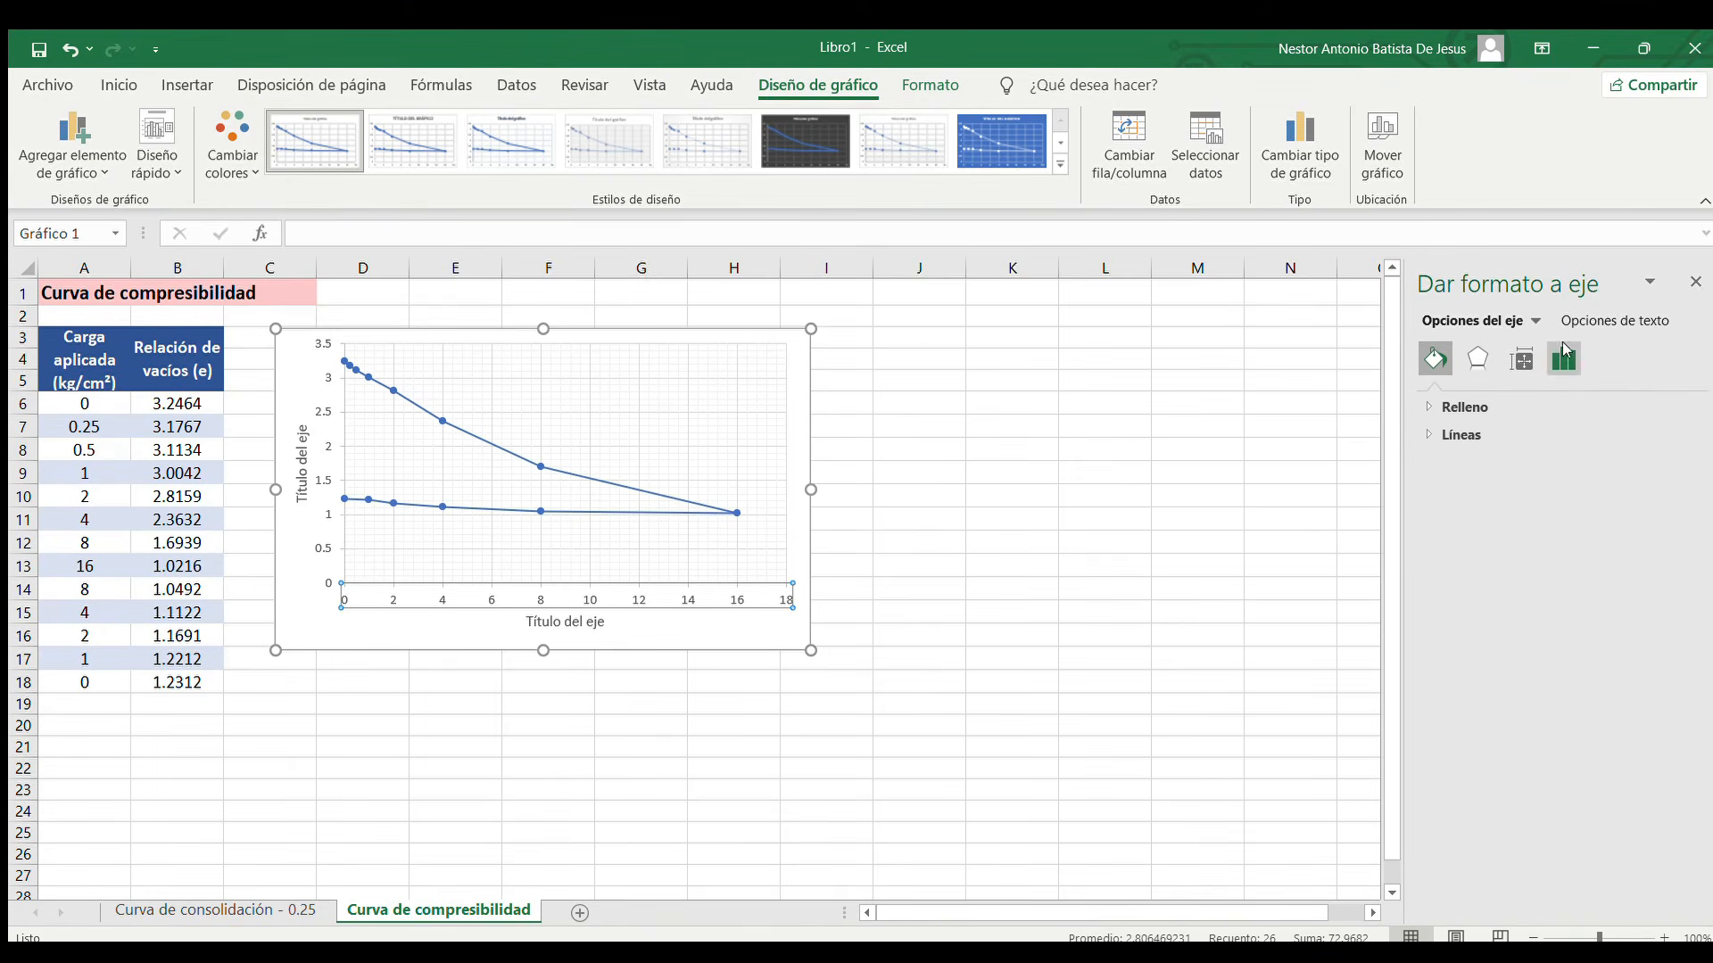
{"action": "left_click", "coordinate": [1568, 355]}
{"action": "left_click", "coordinate": [1508, 404]}
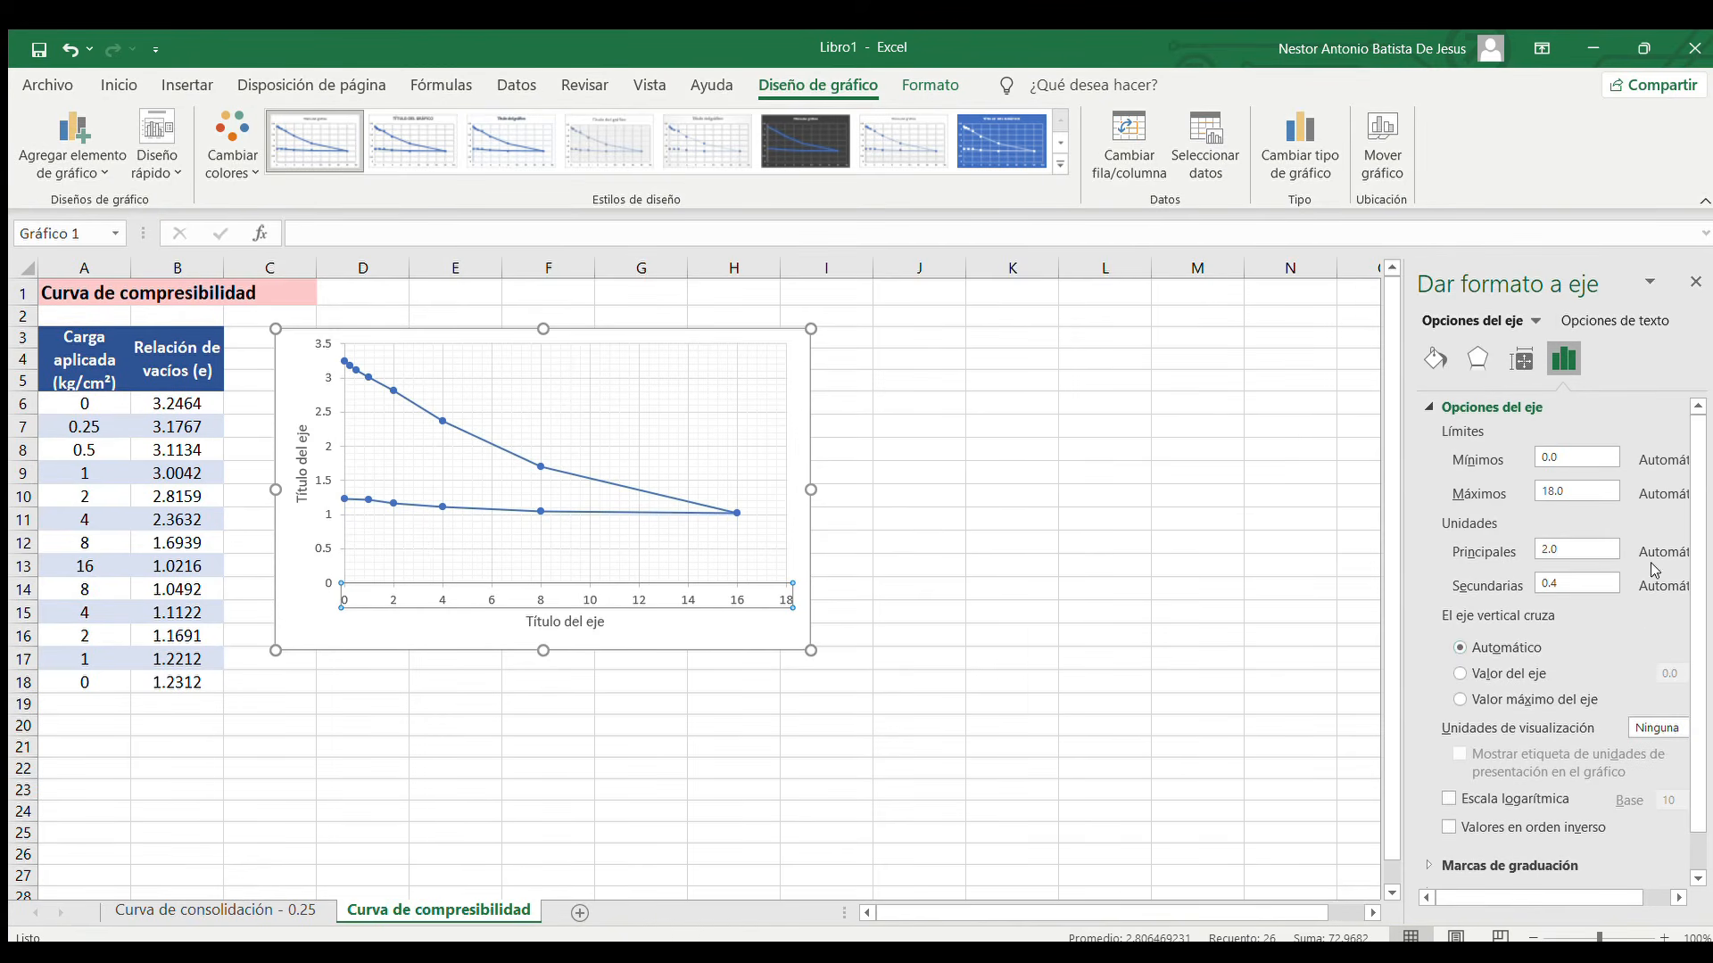
{"action": "scroll", "coordinate": [1610, 721], "scroll_direction": "down", "scroll_amount": 1}
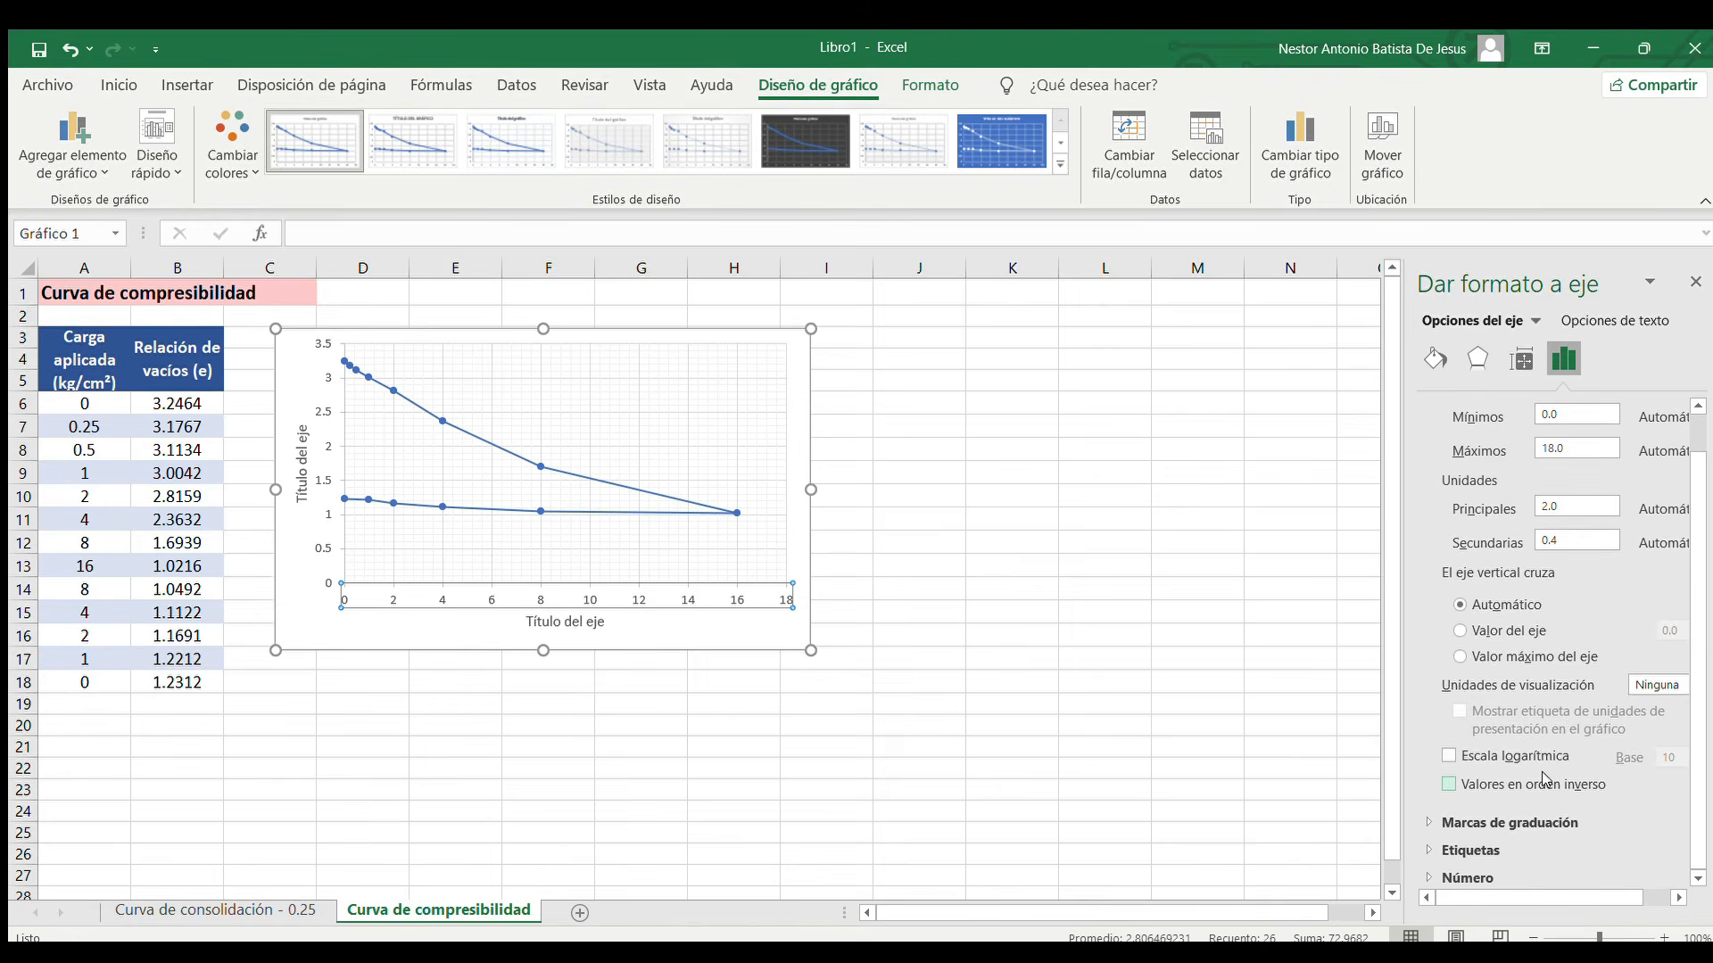
{"action": "left_click", "coordinate": [1449, 756]}
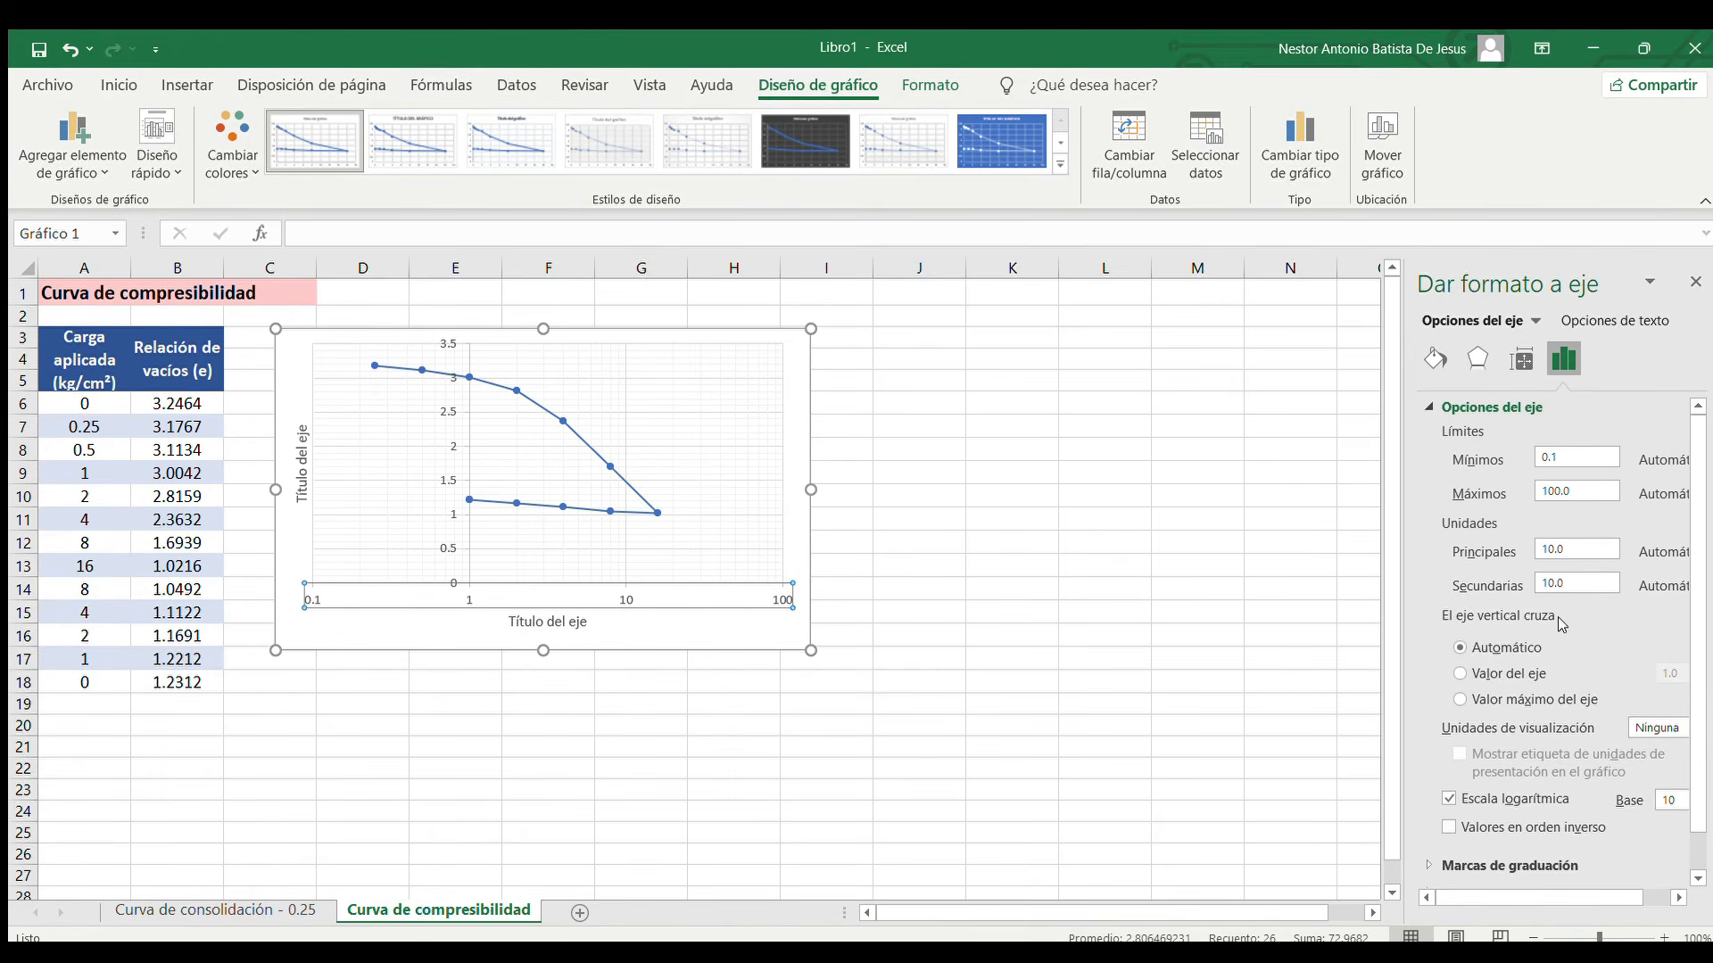
Set the horizontal axis label position to Alto so the load values sit above the plot
{"action": "scroll", "coordinate": [1604, 644], "scroll_direction": "down", "scroll_amount": 1}
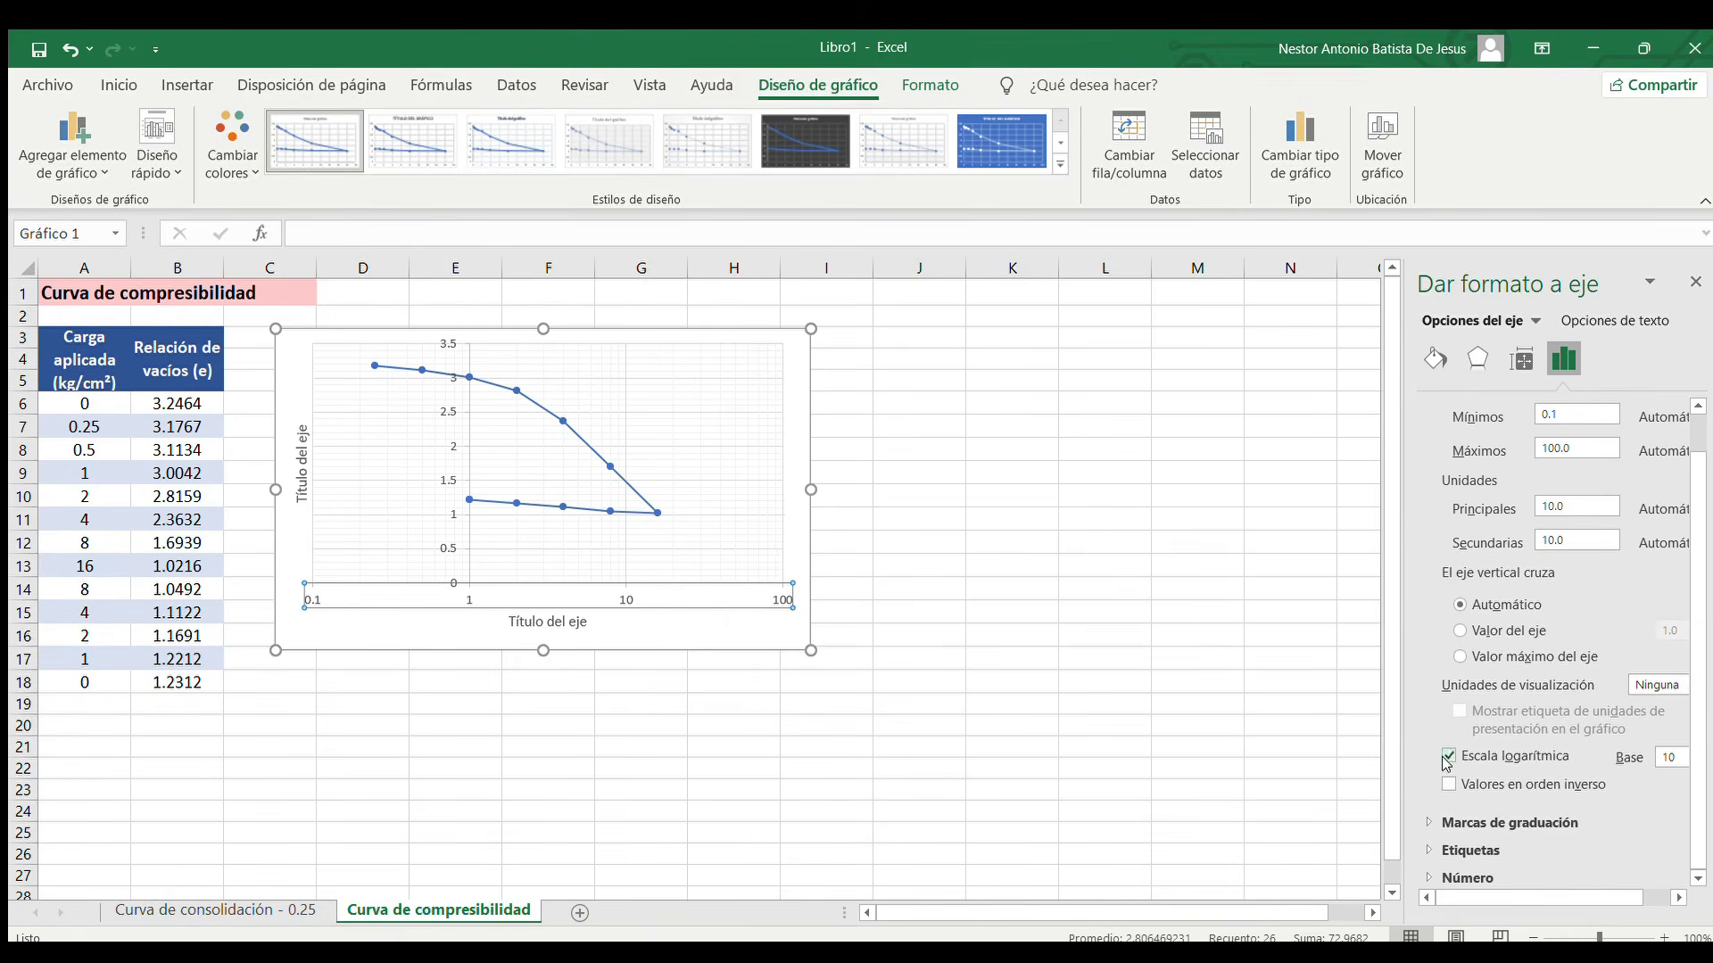
{"action": "left_click", "coordinate": [1480, 852]}
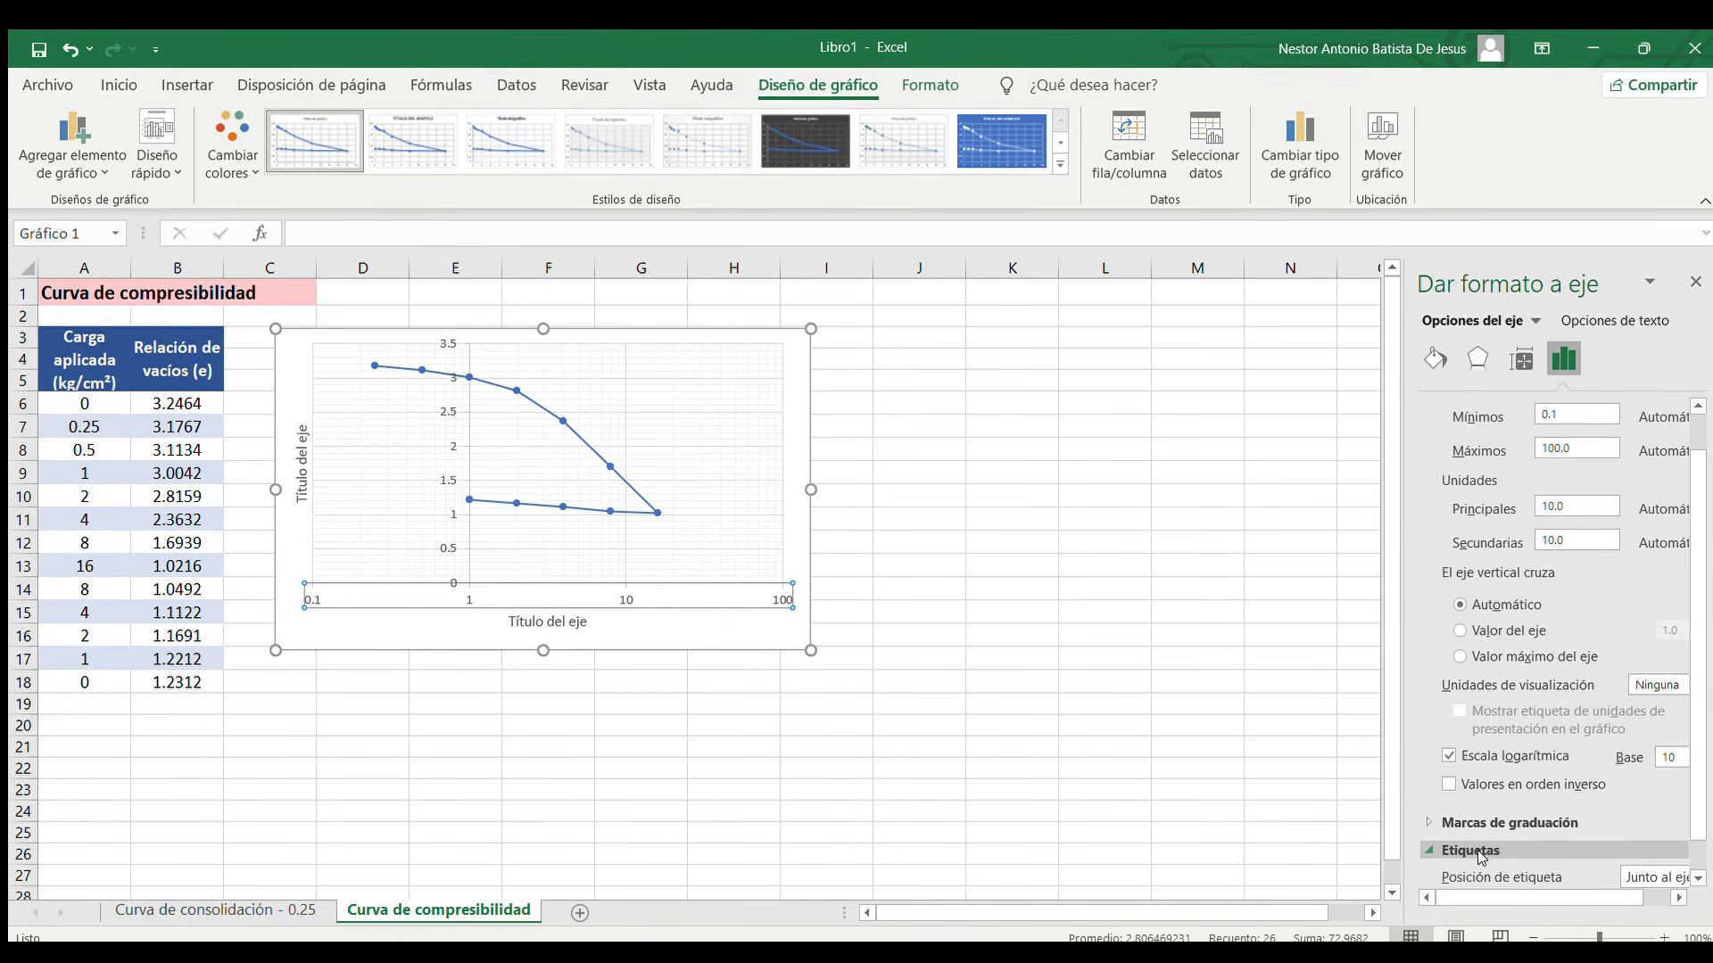
{"action": "left_click", "coordinate": [1480, 852]}
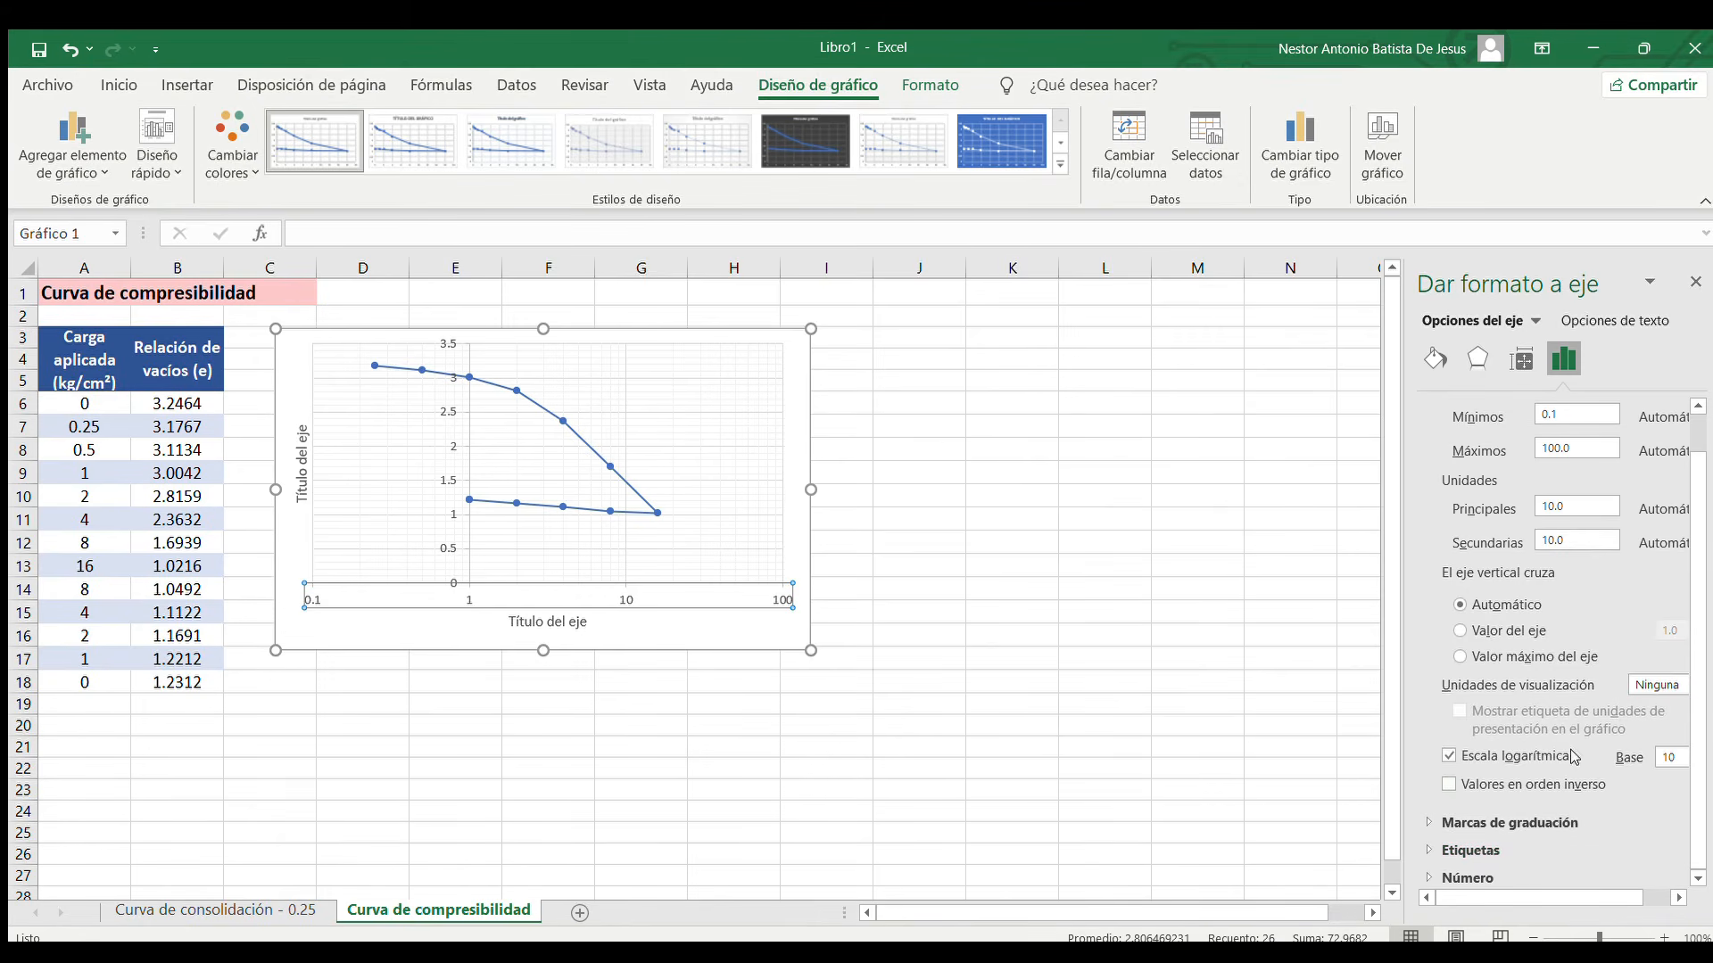
{"action": "left_click", "coordinate": [1529, 843]}
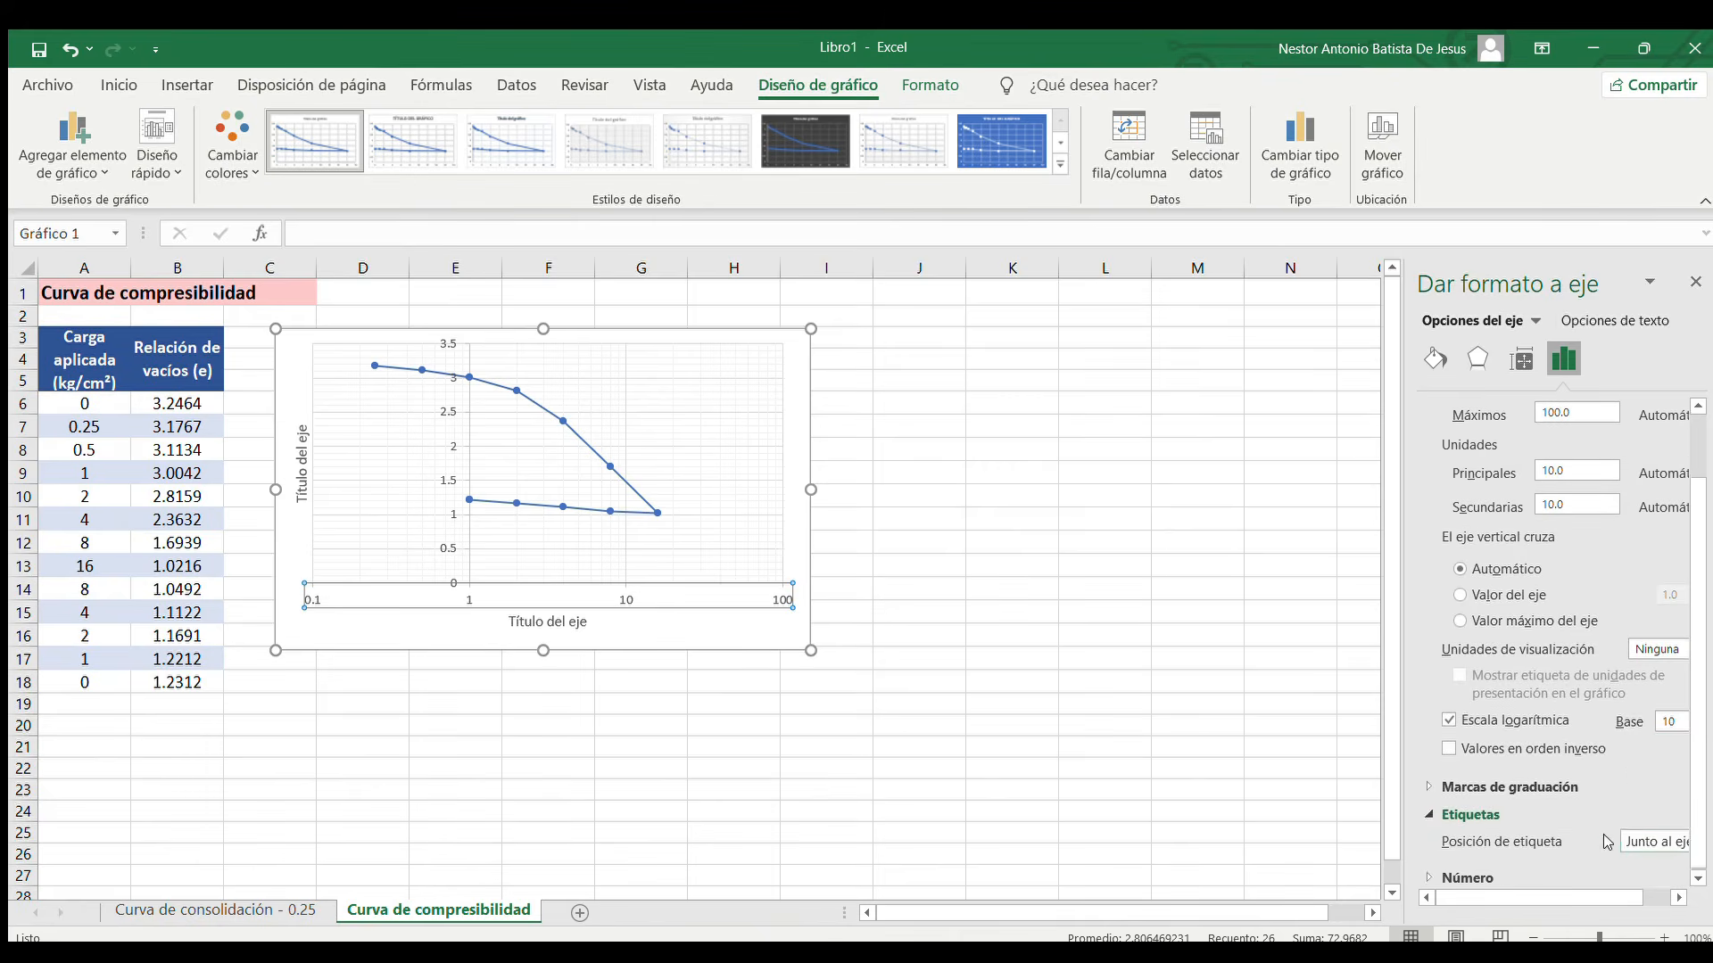
{"action": "left_click", "coordinate": [1611, 874]}
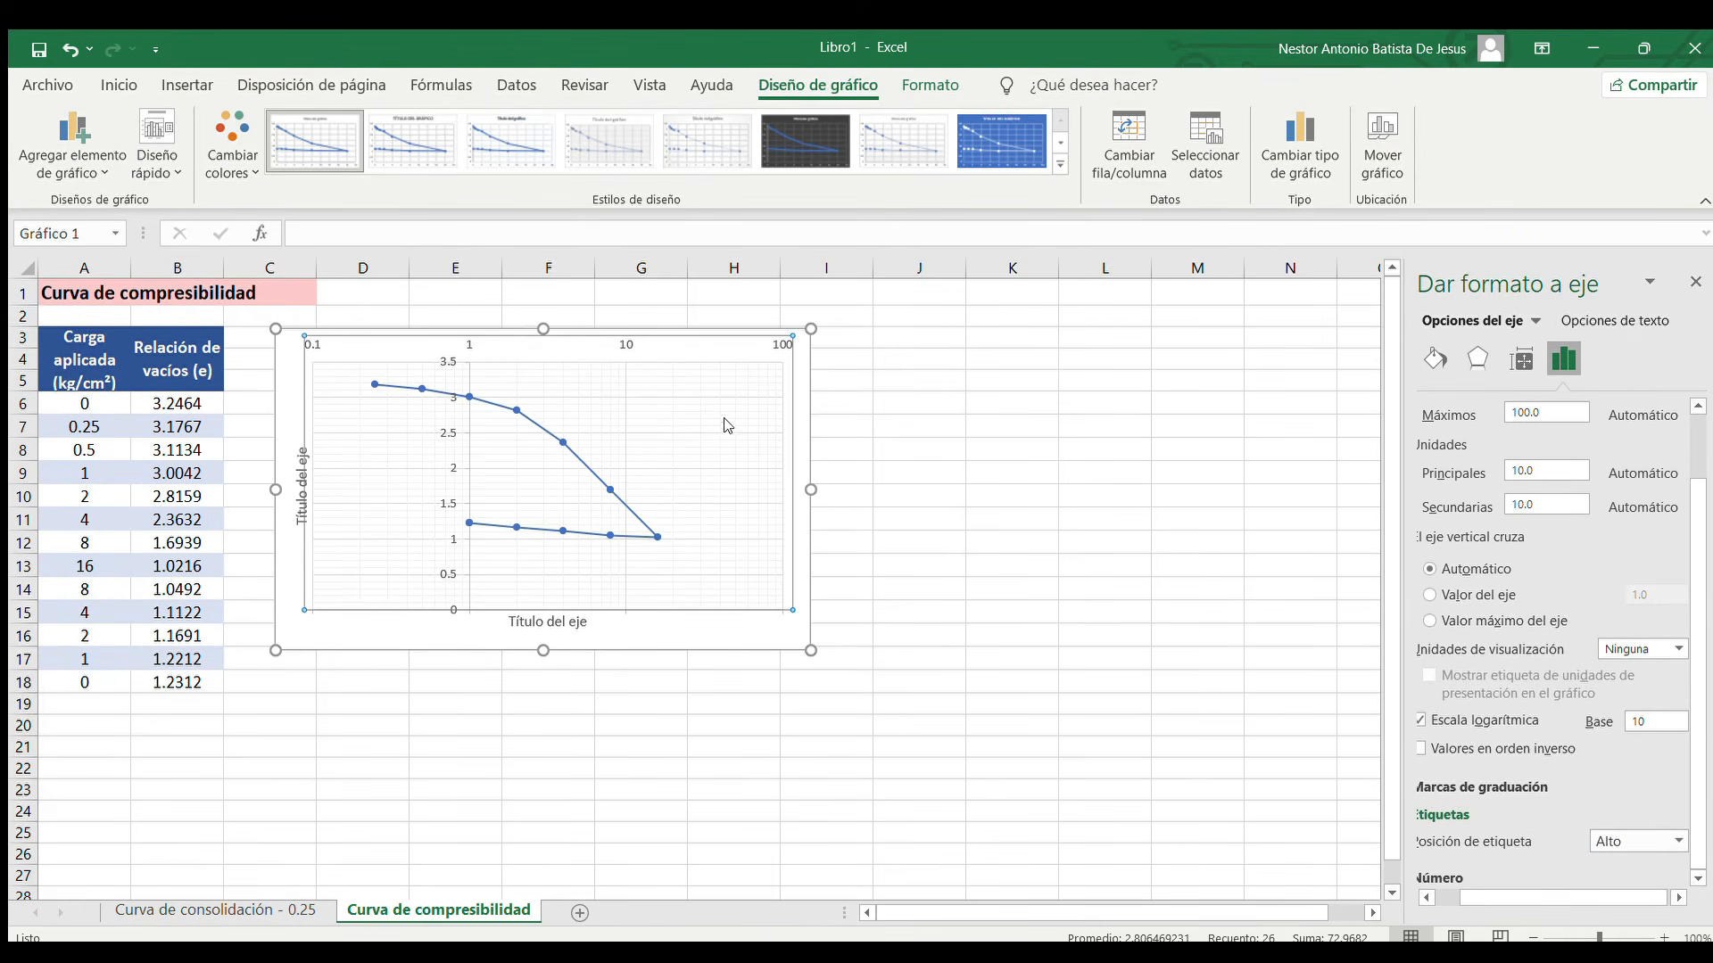
Set the vertical axis label position to Bajo, then close the axis formatting and deselect the chart
{"action": "left_click", "coordinate": [724, 633]}
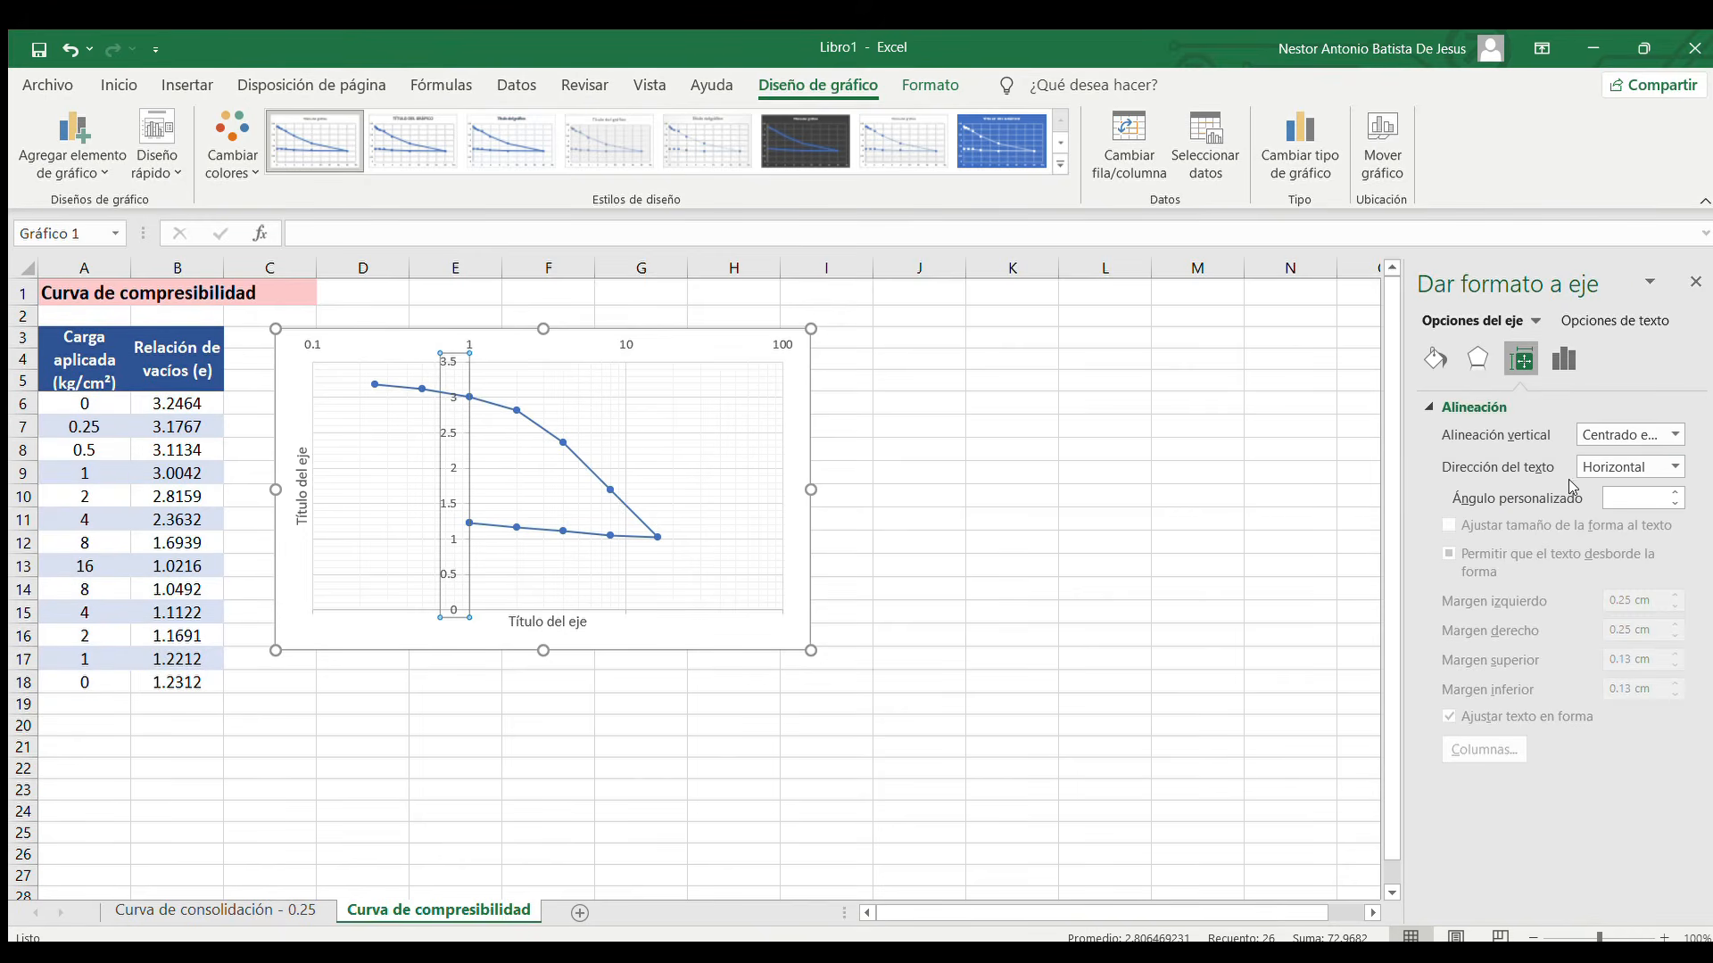
{"action": "left_click", "coordinate": [1564, 359]}
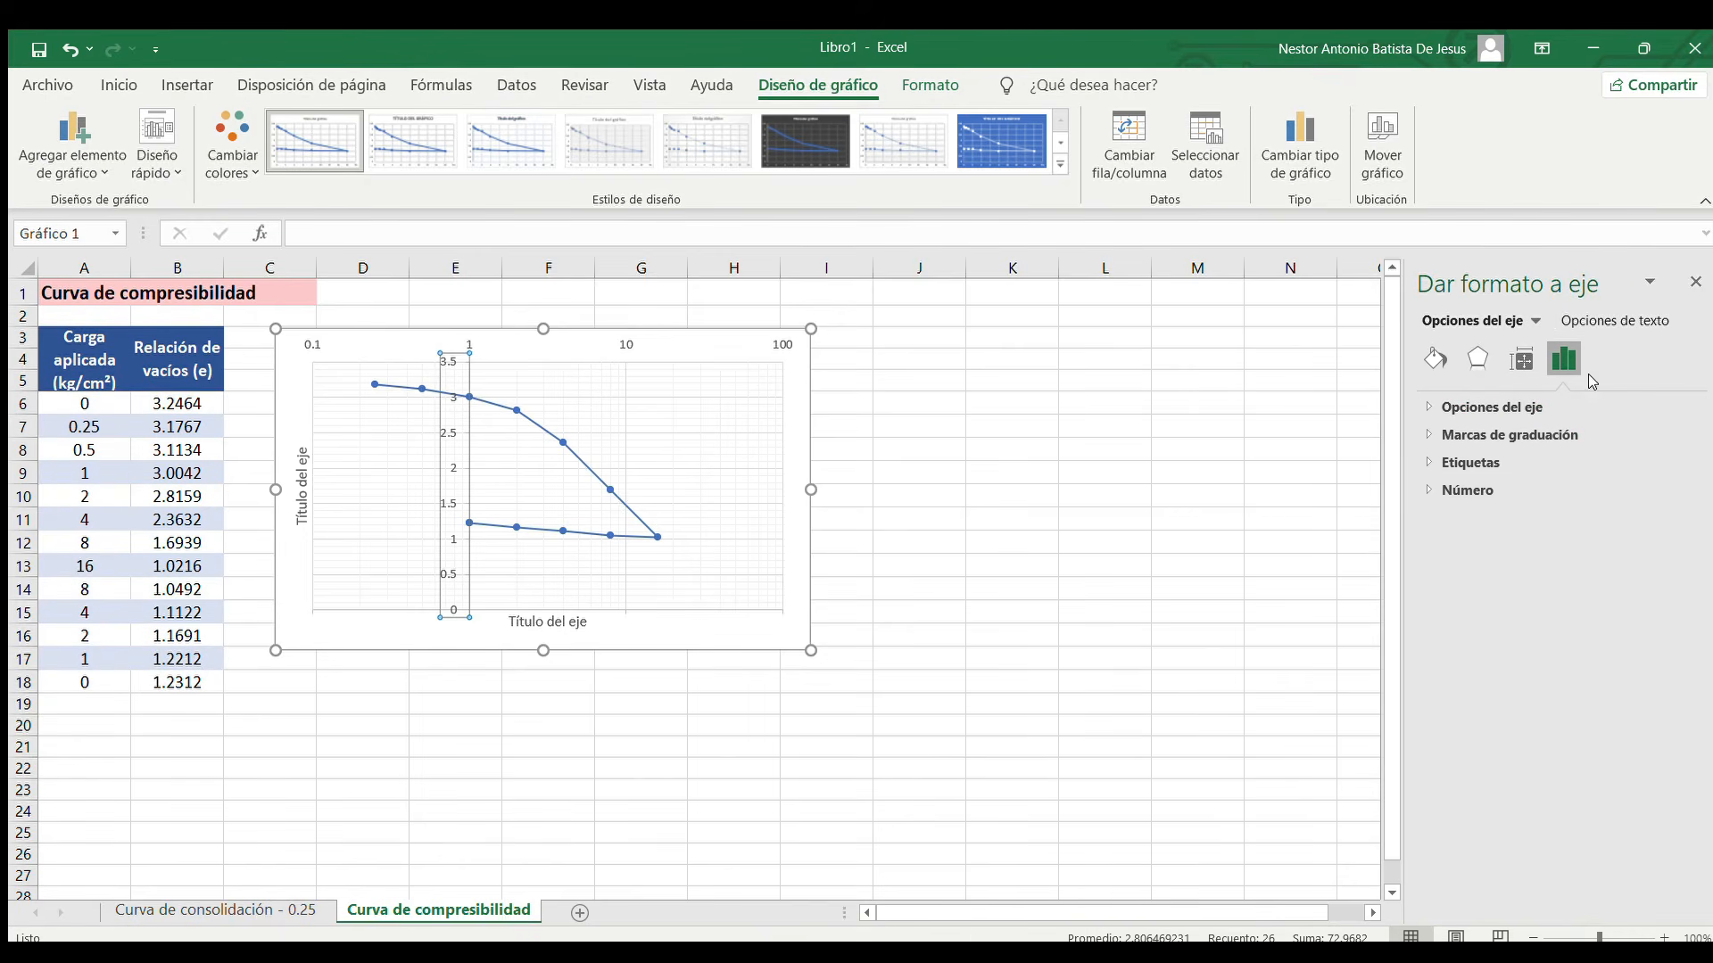
{"action": "left_click", "coordinate": [1525, 407]}
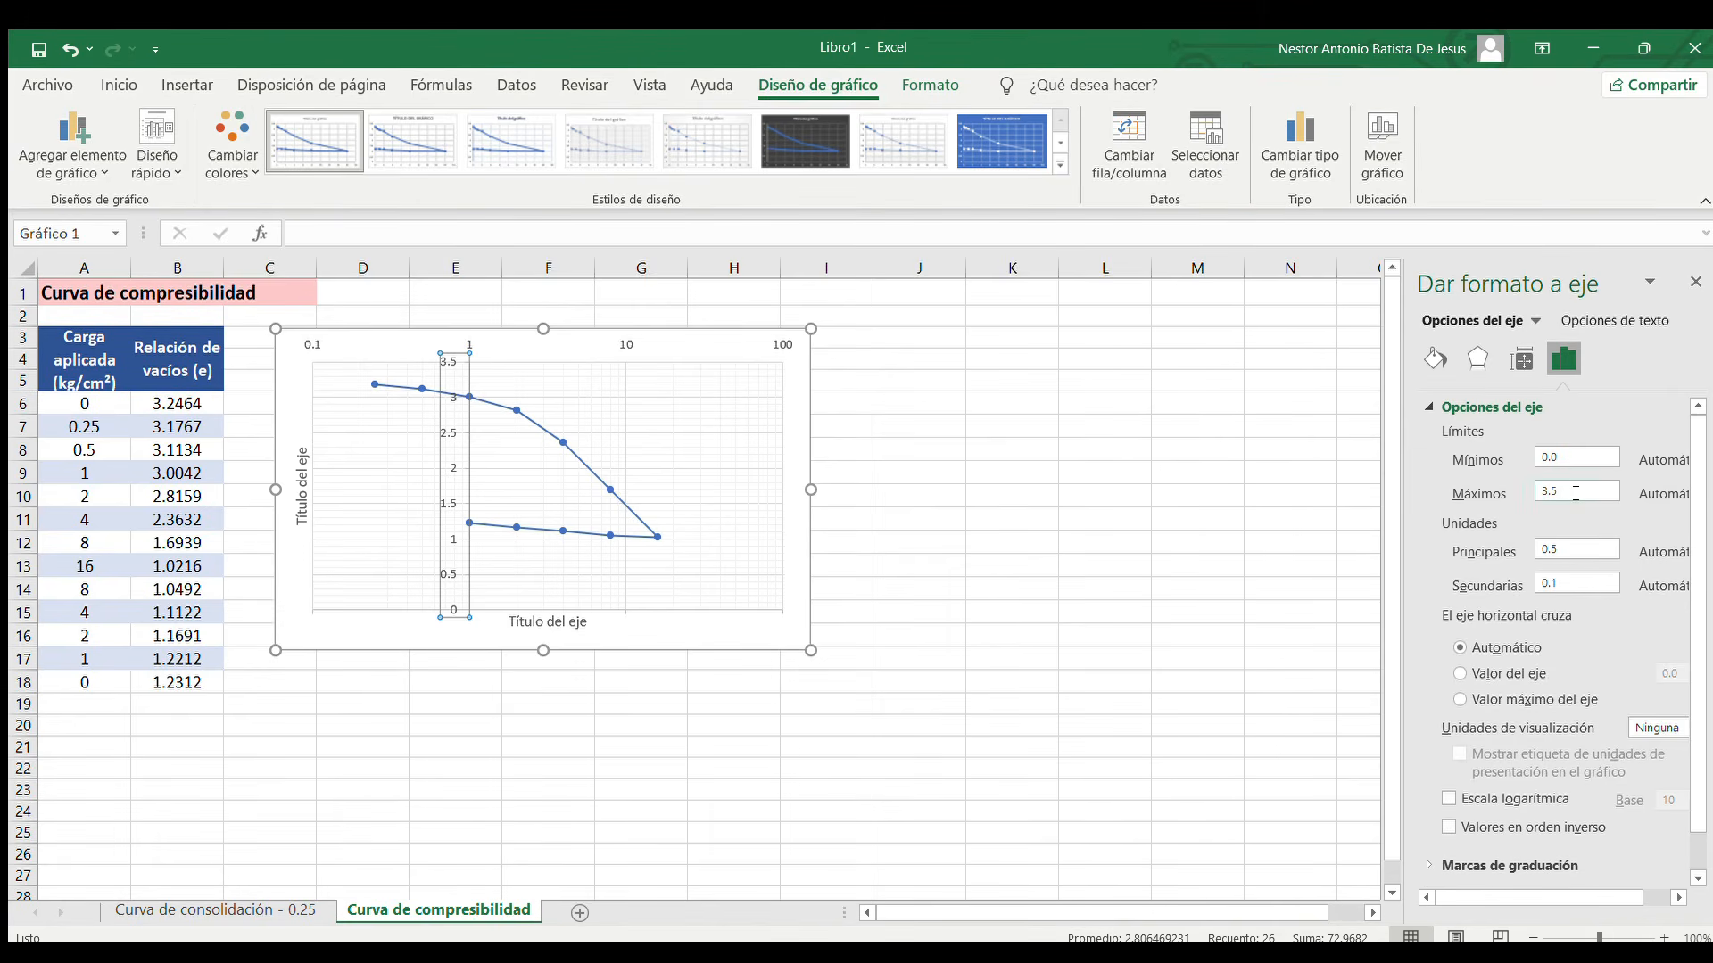
{"action": "scroll", "coordinate": [1577, 556], "scroll_direction": "down", "scroll_amount": 1}
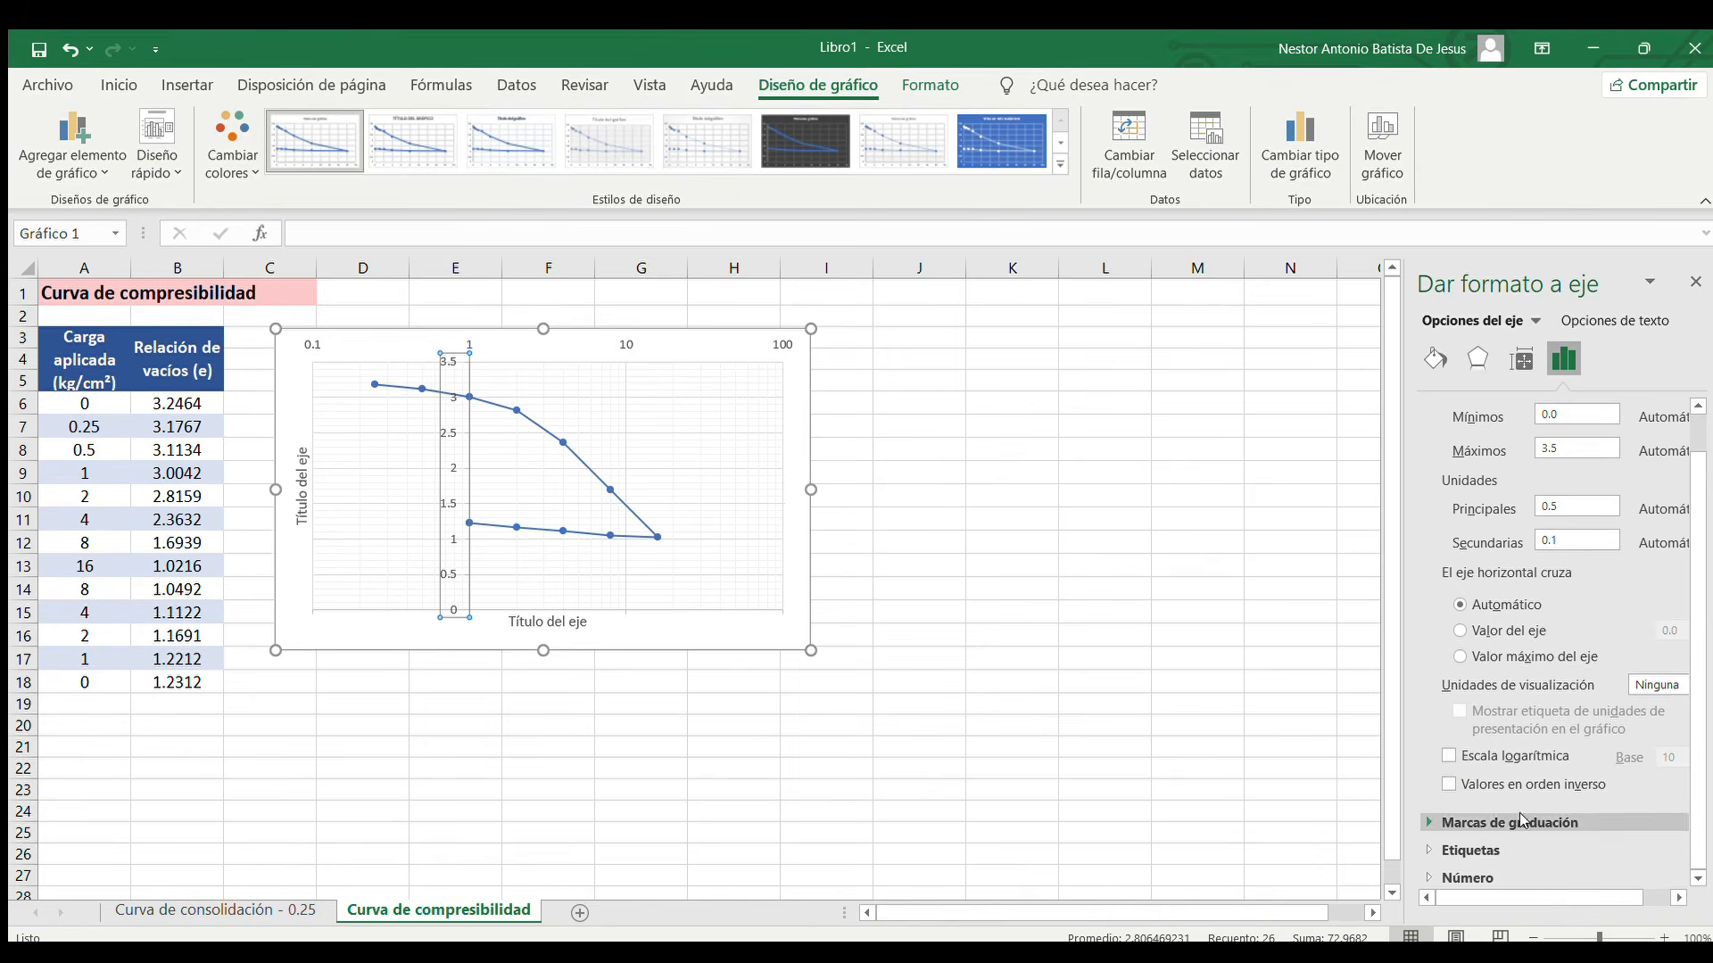
{"action": "left_click", "coordinate": [1480, 848]}
{"action": "left_click", "coordinate": [1673, 872]}
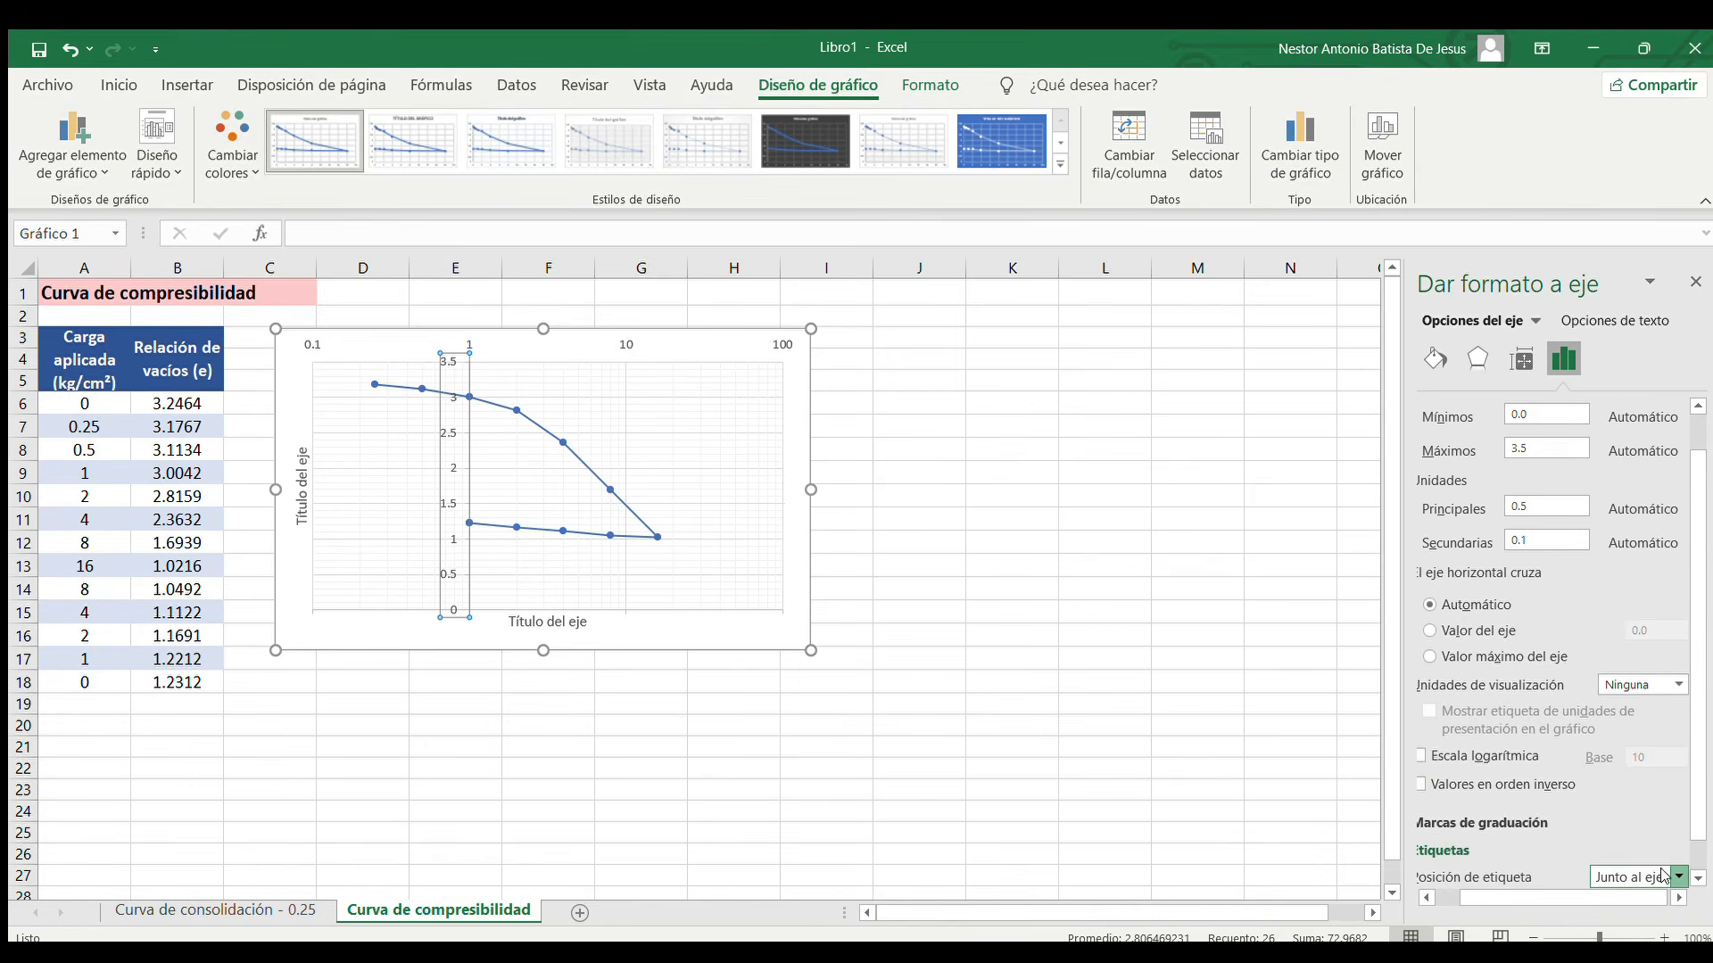
{"action": "left_click", "coordinate": [1627, 833]}
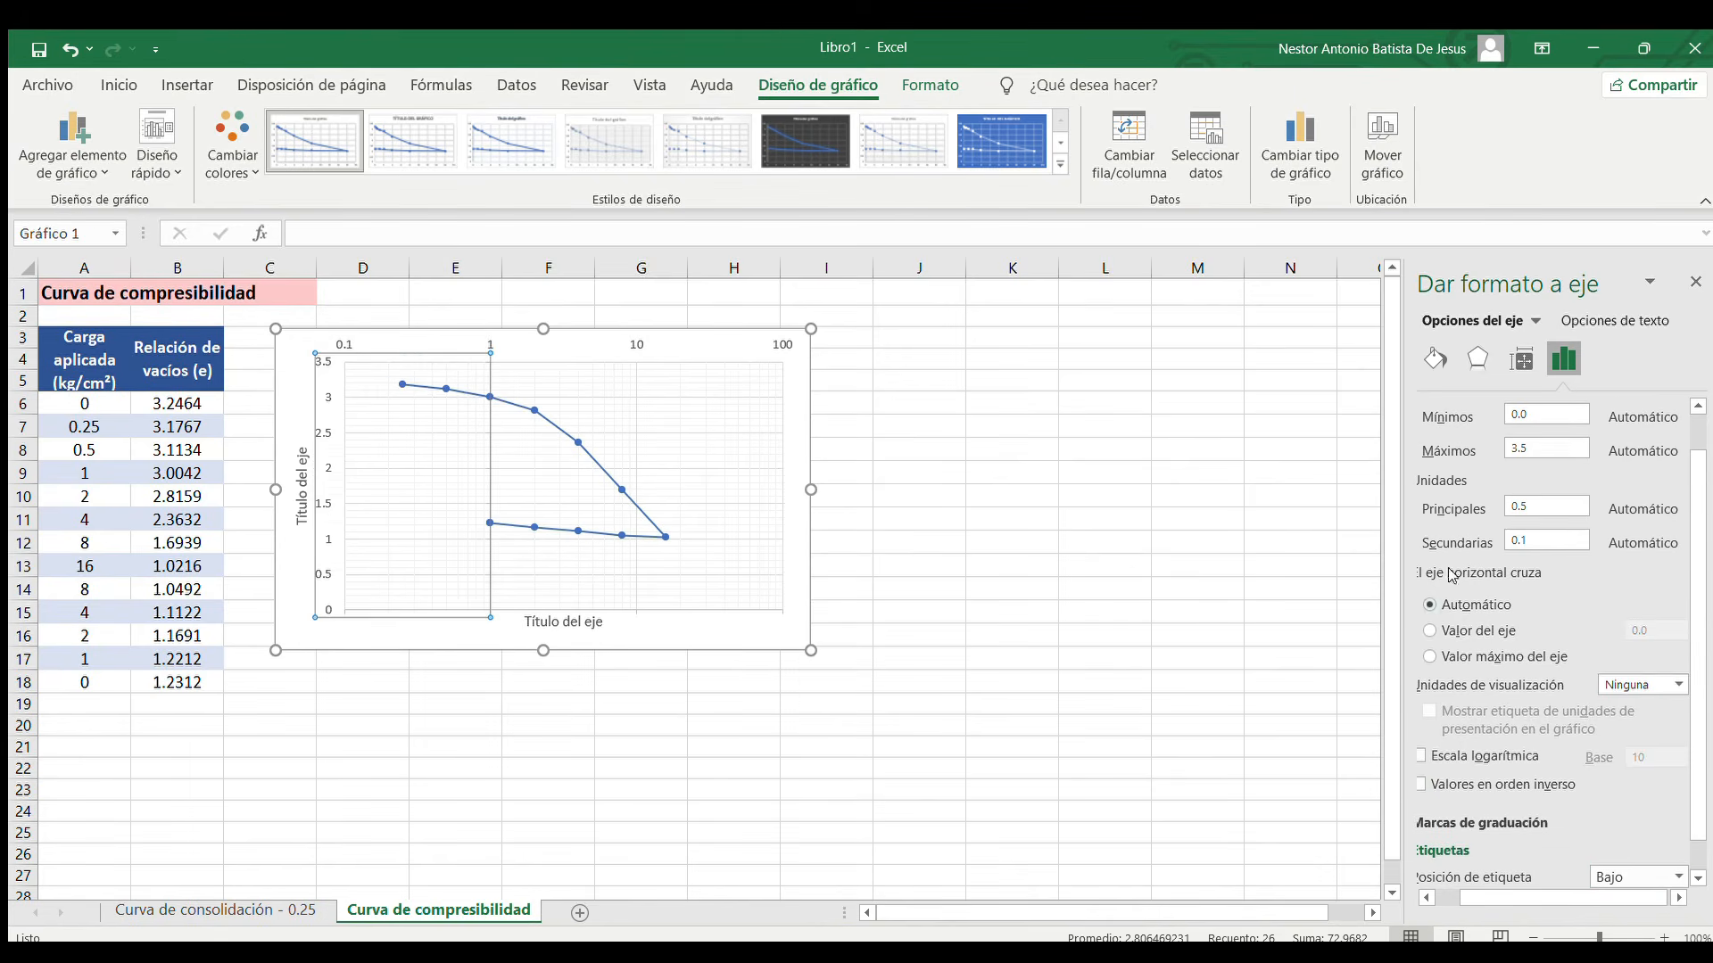
{"action": "left_click", "coordinate": [1694, 282]}
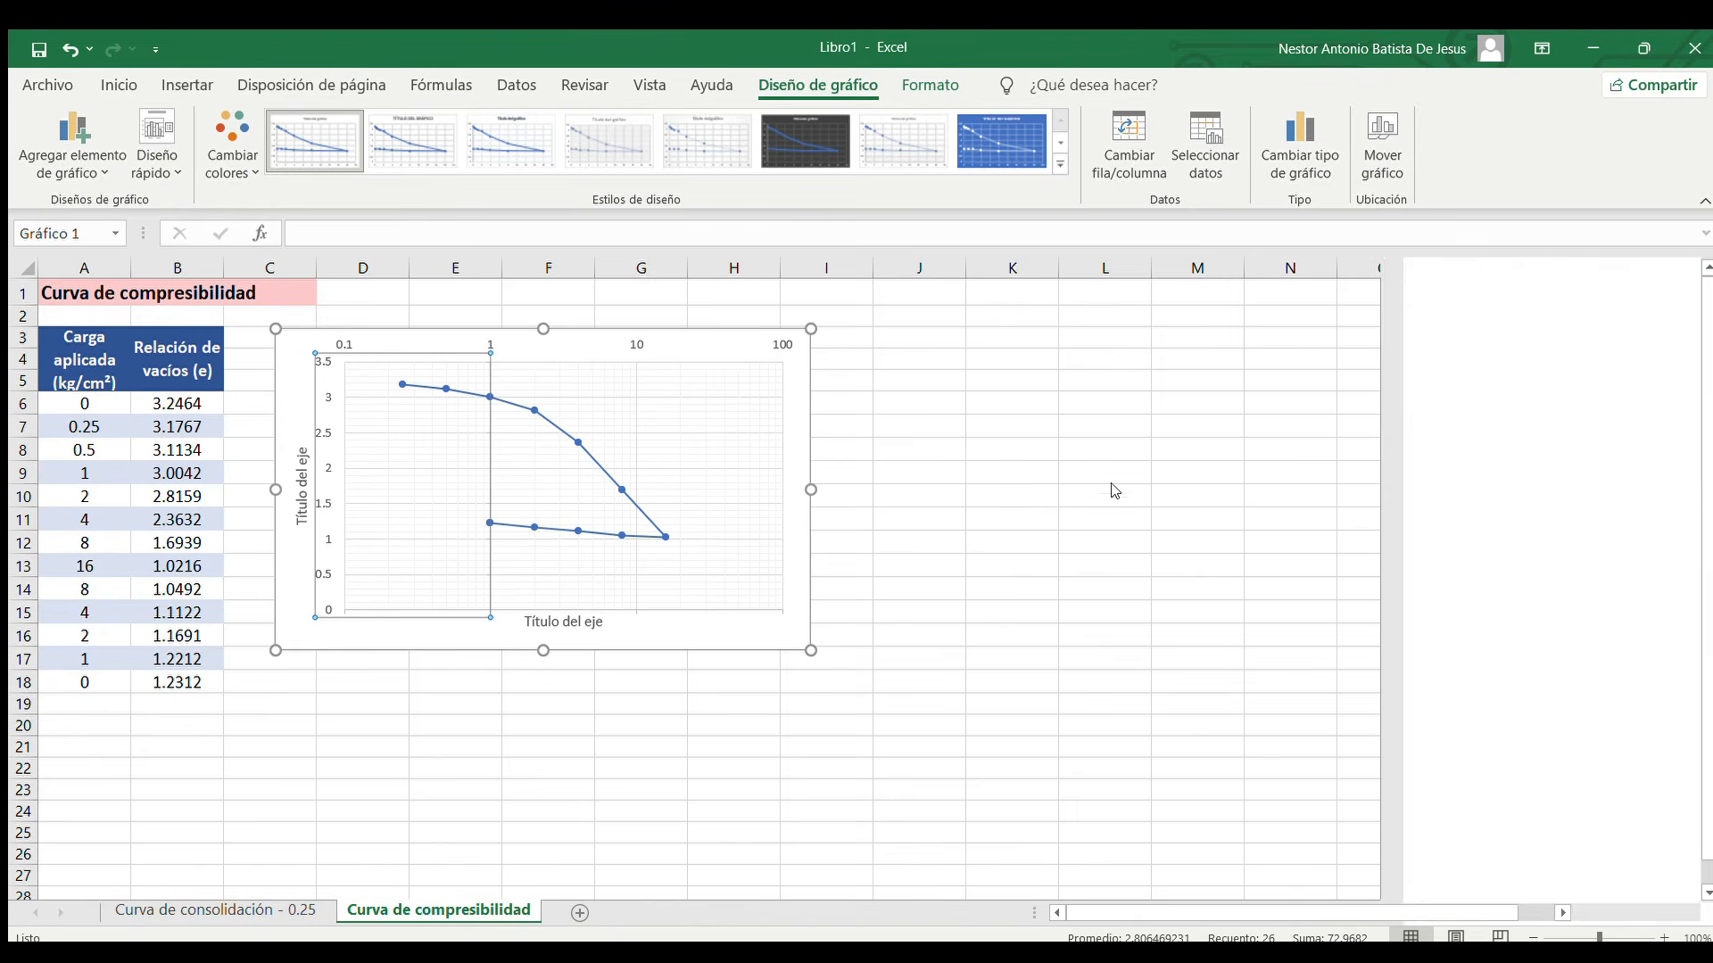
{"action": "left_click", "coordinate": [1063, 502]}
{"action": "left_click", "coordinate": [918, 768]}
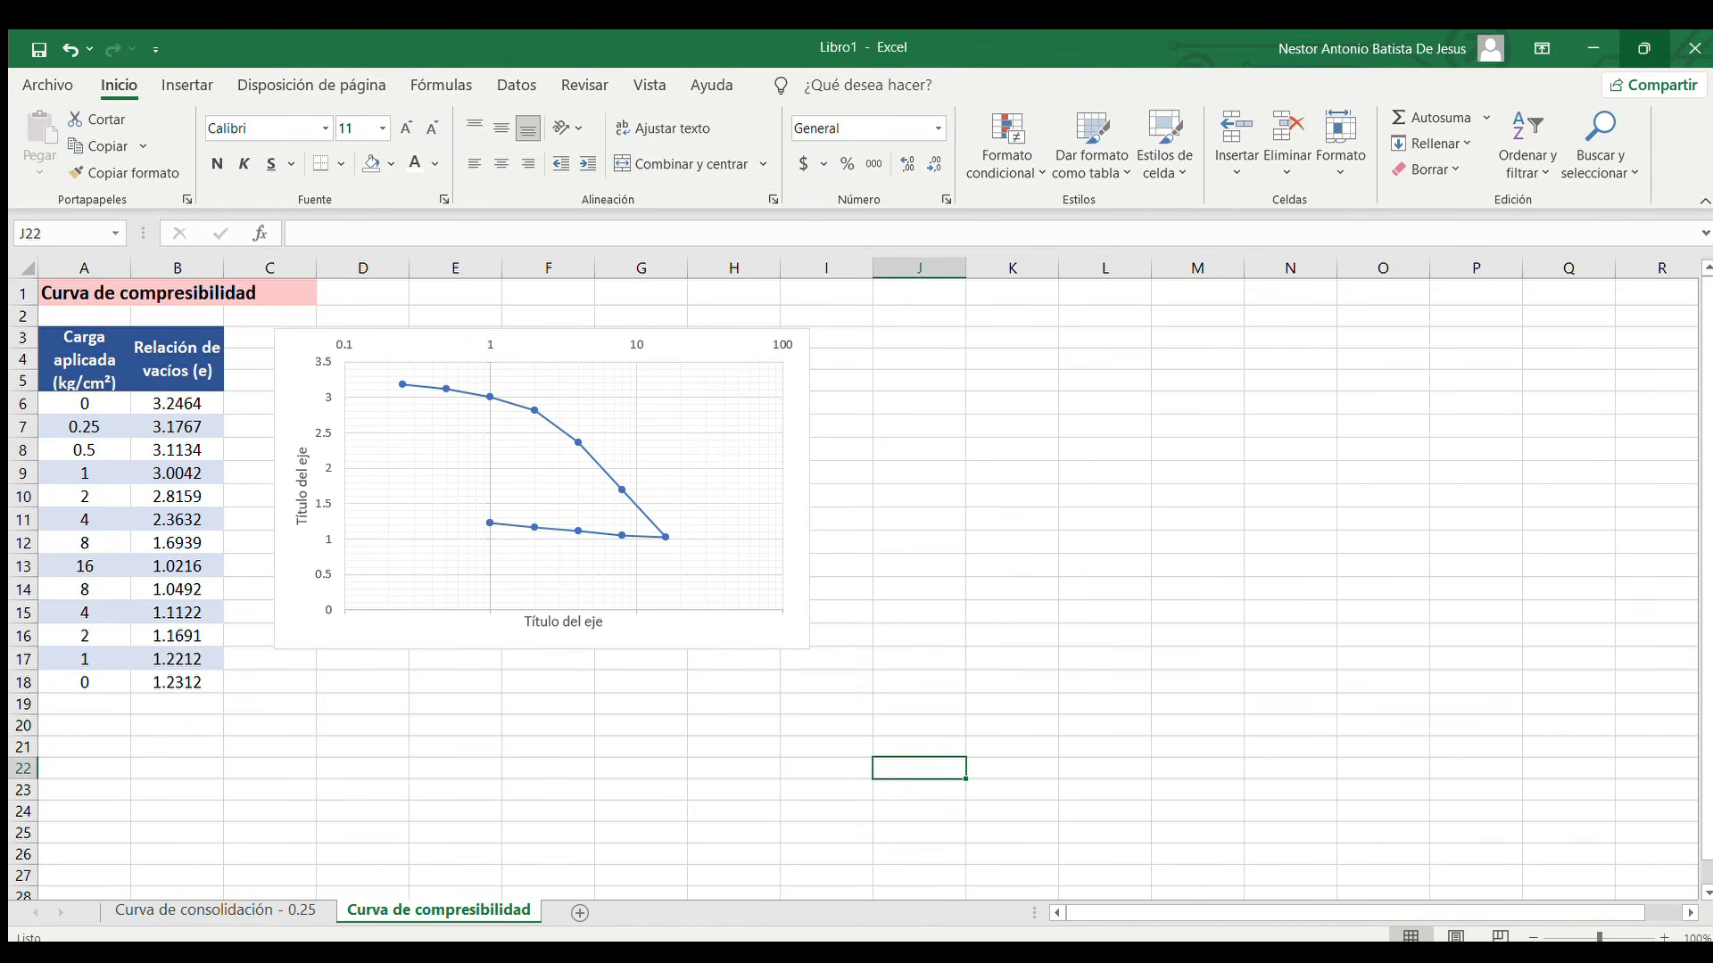
Nudge the chart toward the table and enlarge it to extend to about column N and row 26
{"action": "left_click_drag", "start_coordinate": [582, 340], "coordinate": [571, 334]}
{"action": "left_click_drag", "start_coordinate": [801, 644], "coordinate": [1282, 870]}
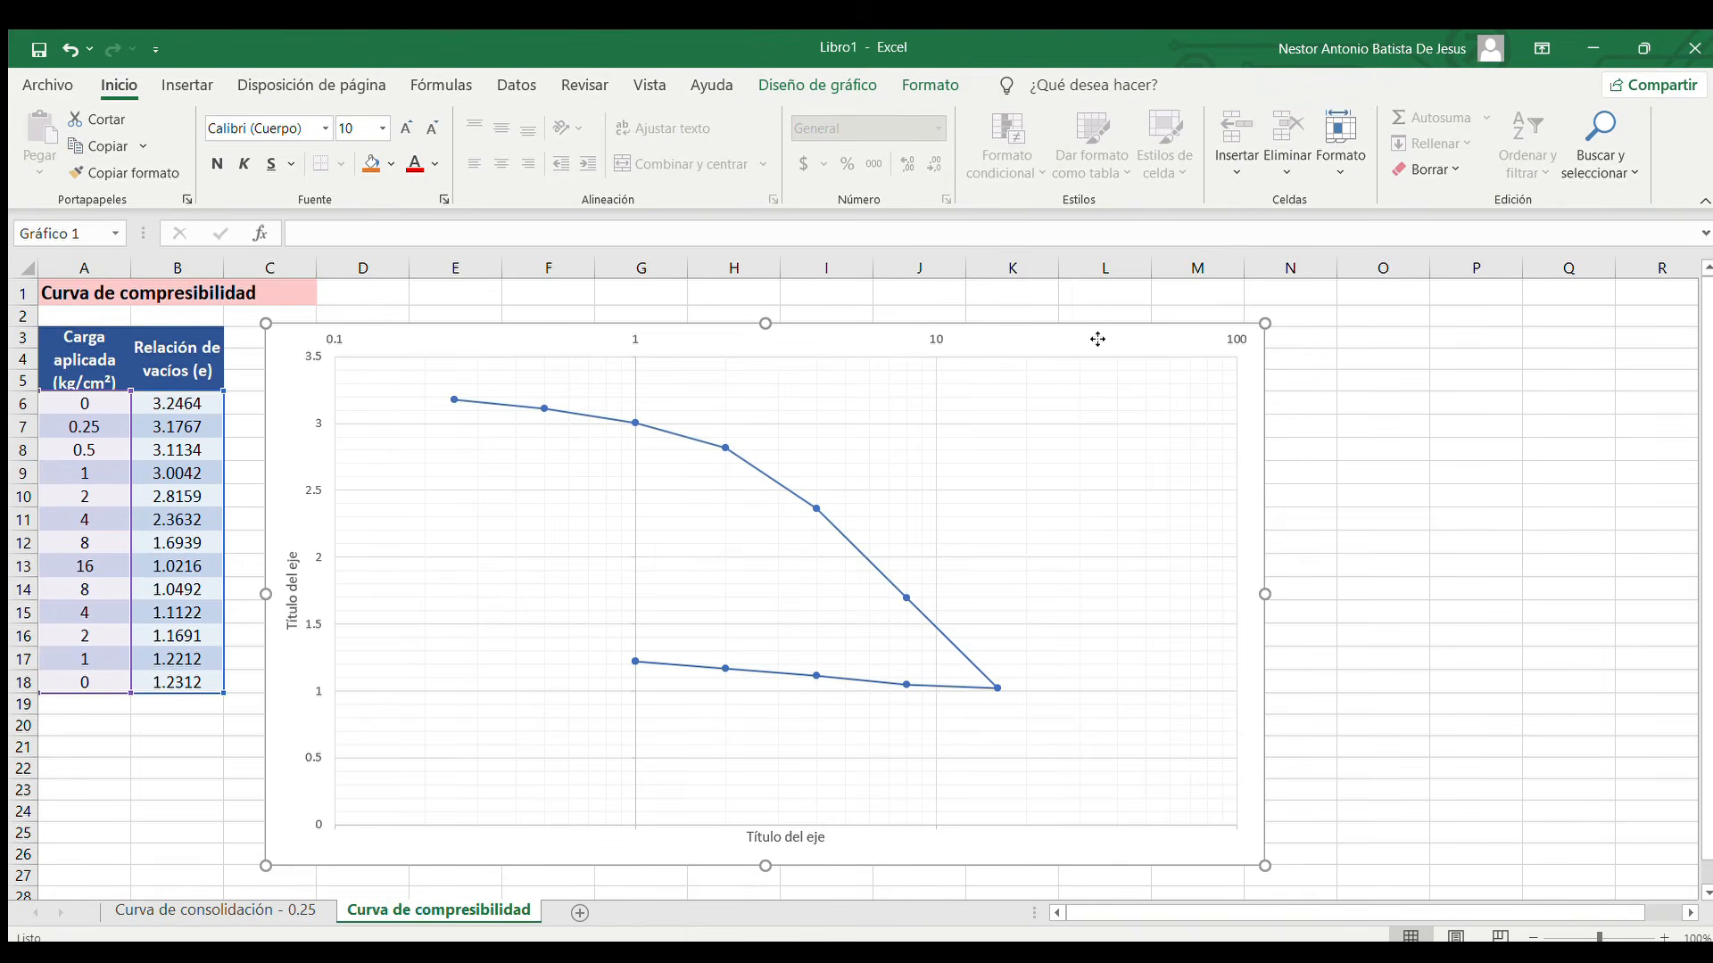
{"action": "left_click", "coordinate": [1394, 682]}
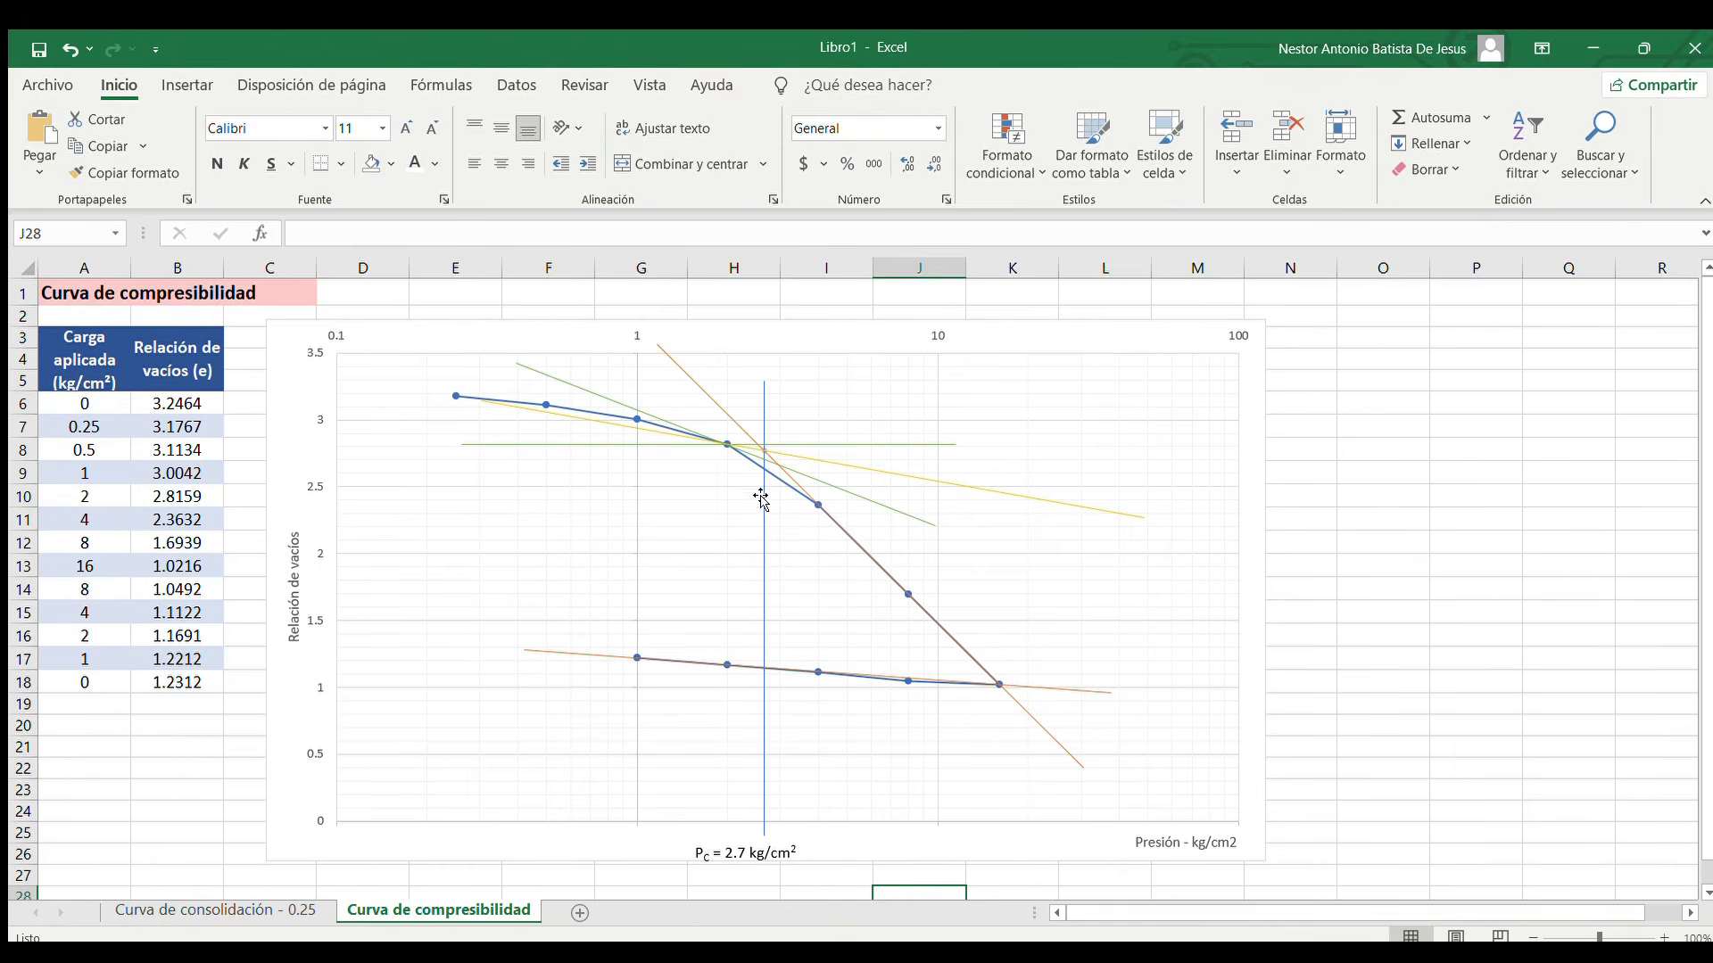
Shift the Pc = 2.7 kg/cm² text box slightly so it is centred beneath the vertical preconsolidation pressure line
{"action": "left_click", "coordinate": [783, 851]}
{"action": "left_click_drag", "start_coordinate": [792, 843], "coordinate": [810, 839]}
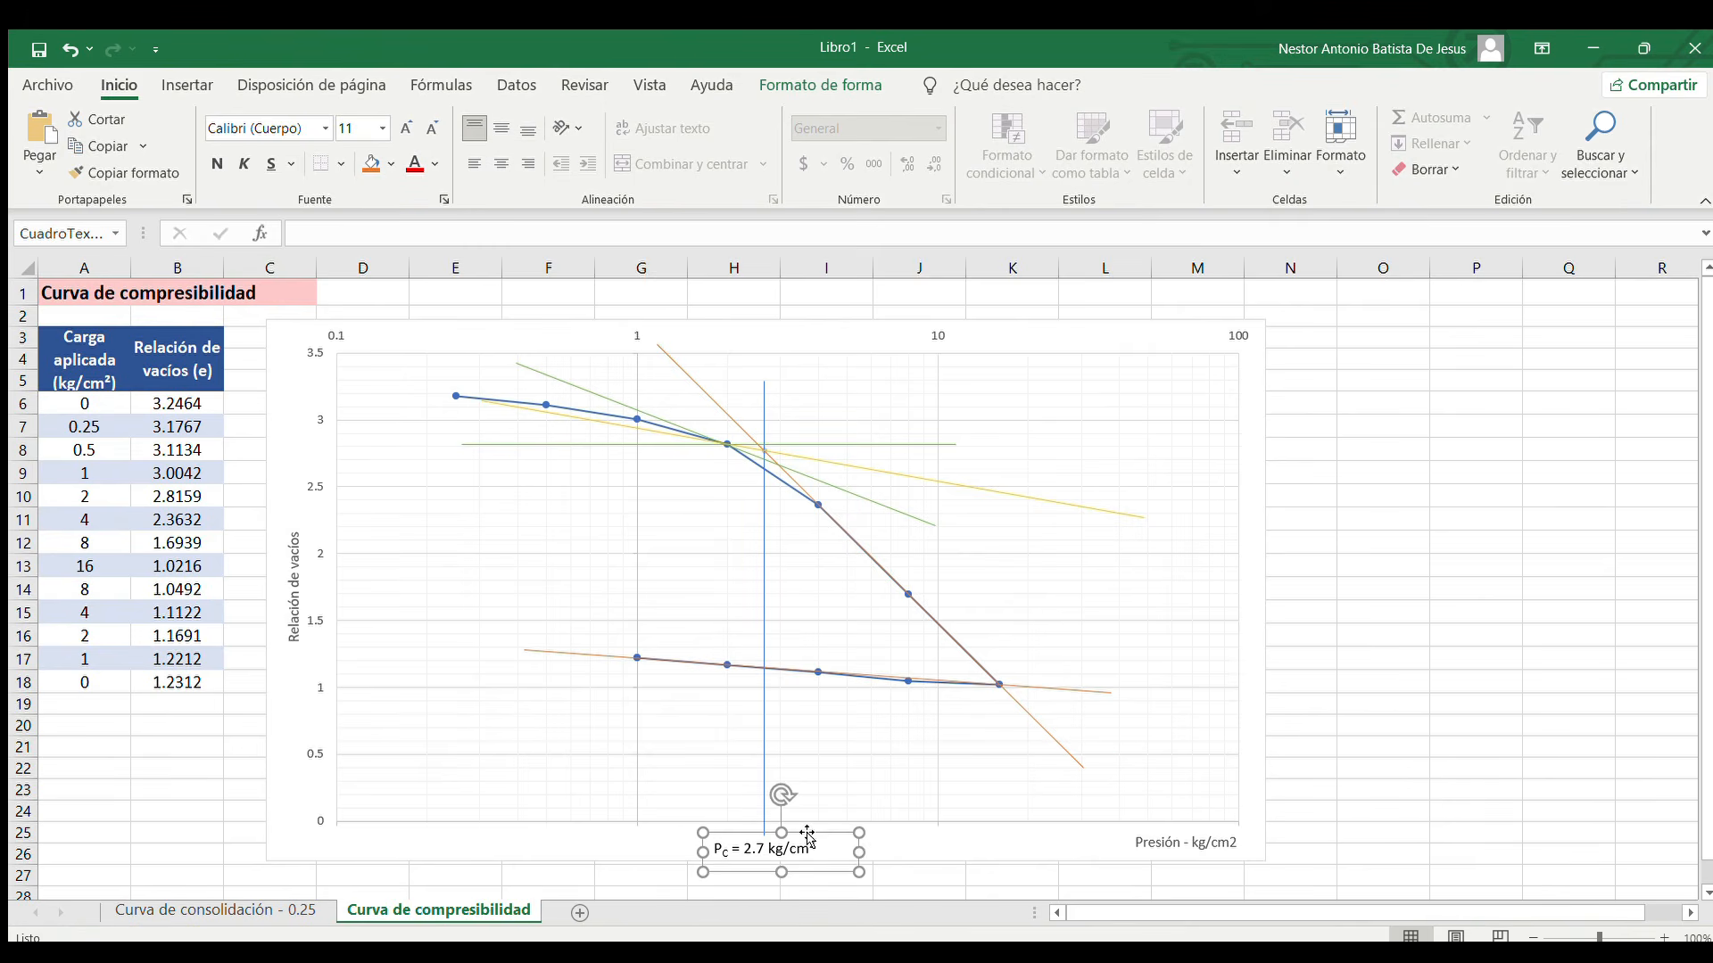
{"action": "left_click", "coordinate": [895, 862]}
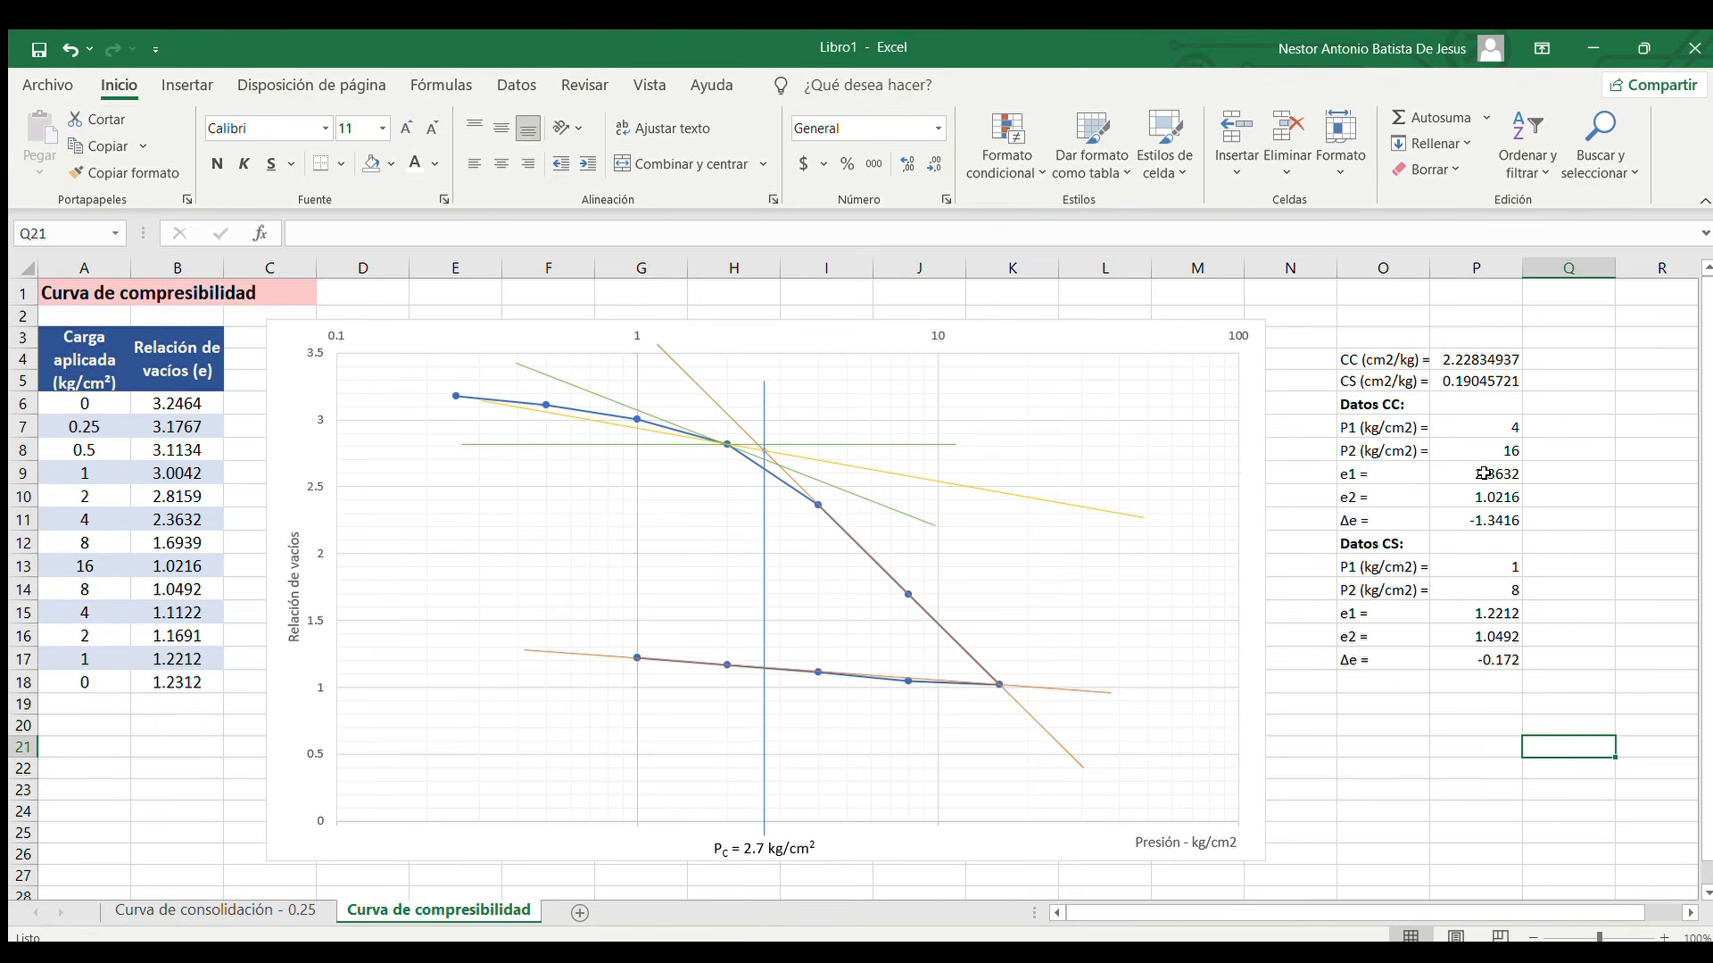
Inspect the cell references behind P1 in P7 and e1 in P9 of the Datos CC list, without changing them
{"action": "double_click", "coordinate": [1482, 426]}
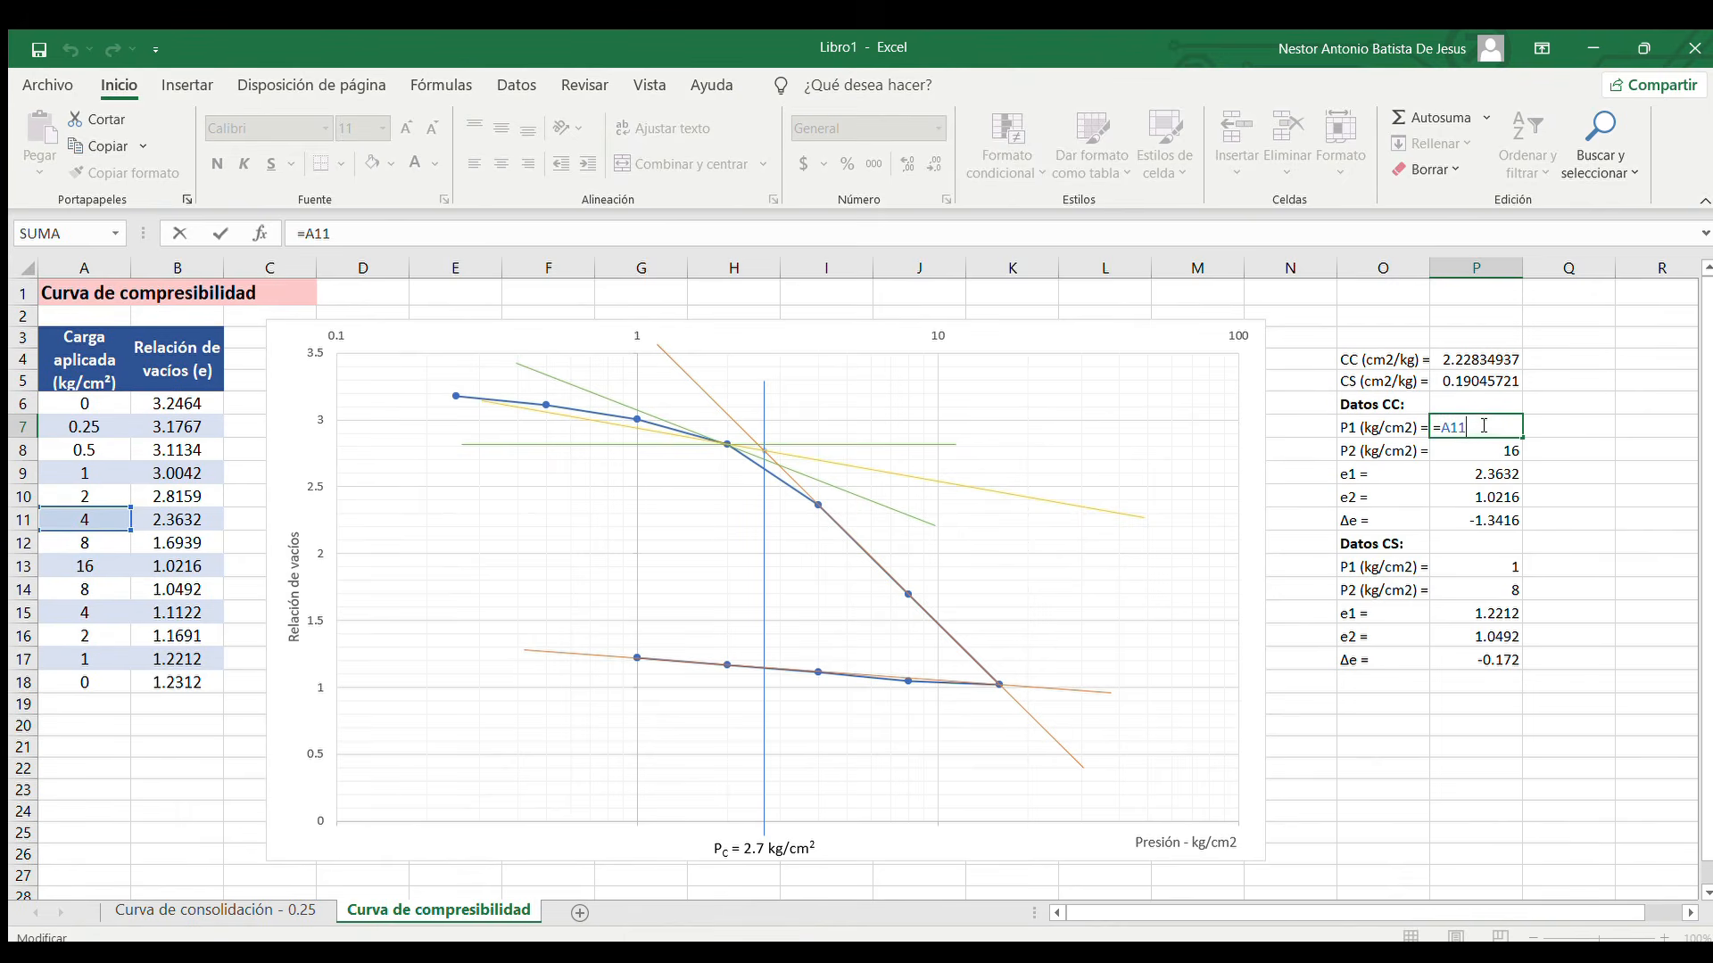
{"action": "key", "text": "Escape"}
{"action": "double_click", "coordinate": [1487, 474]}
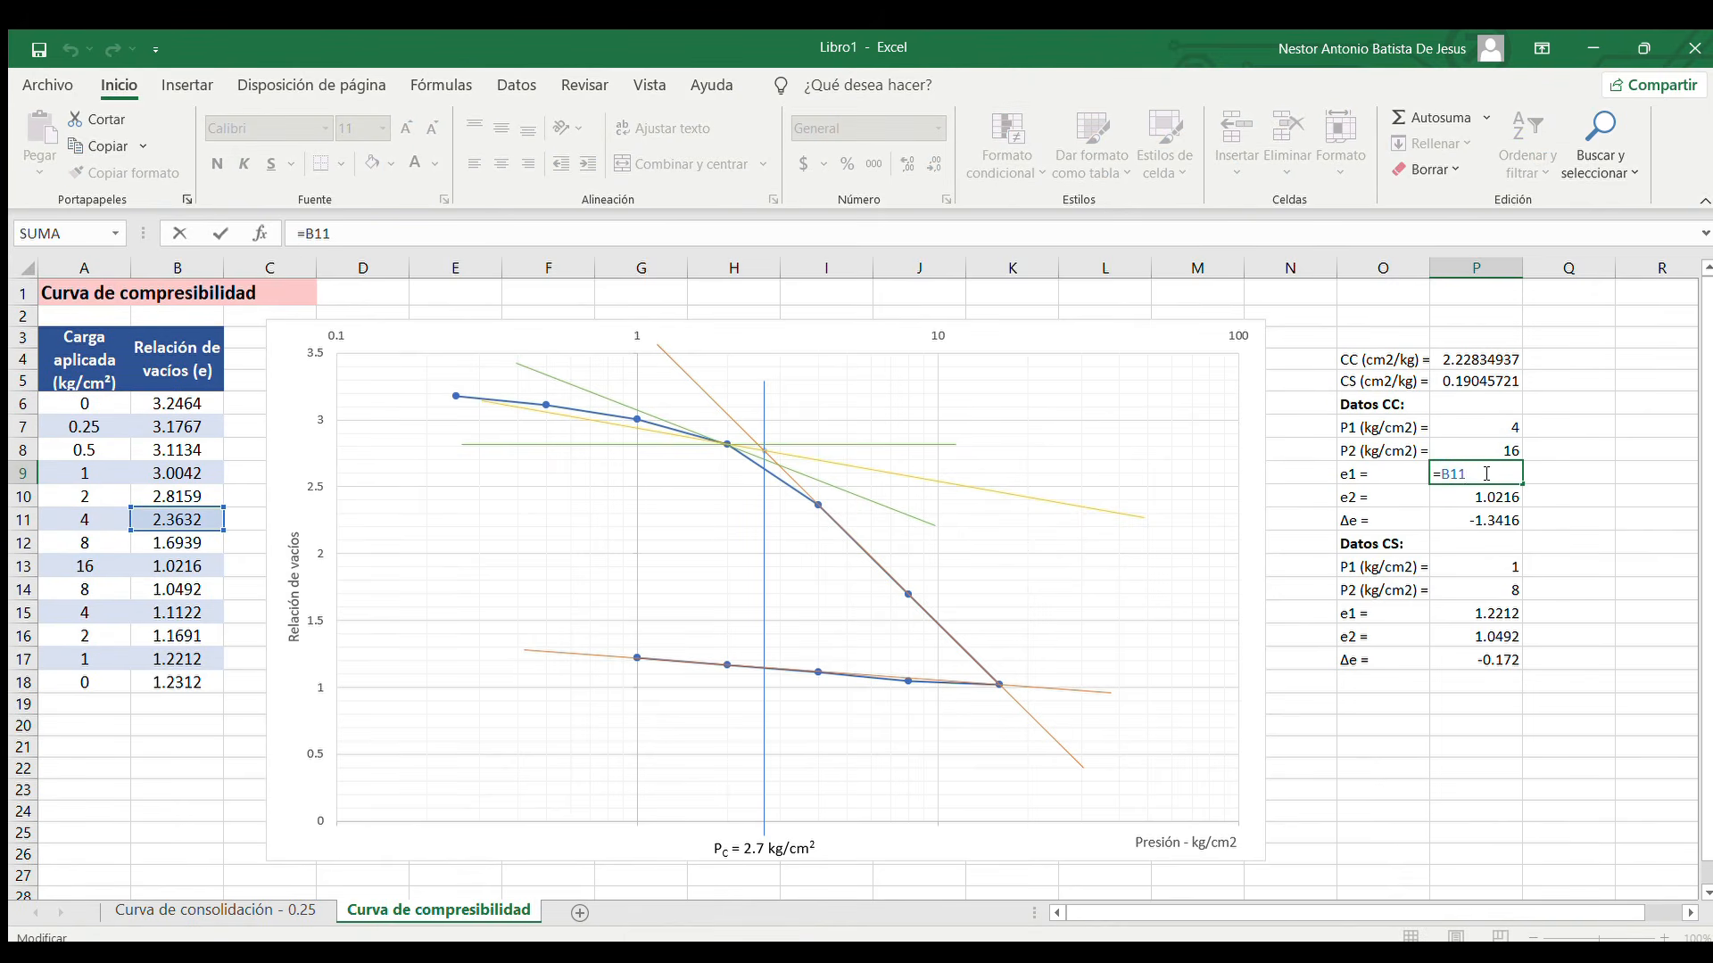
{"action": "key", "text": "Escape"}
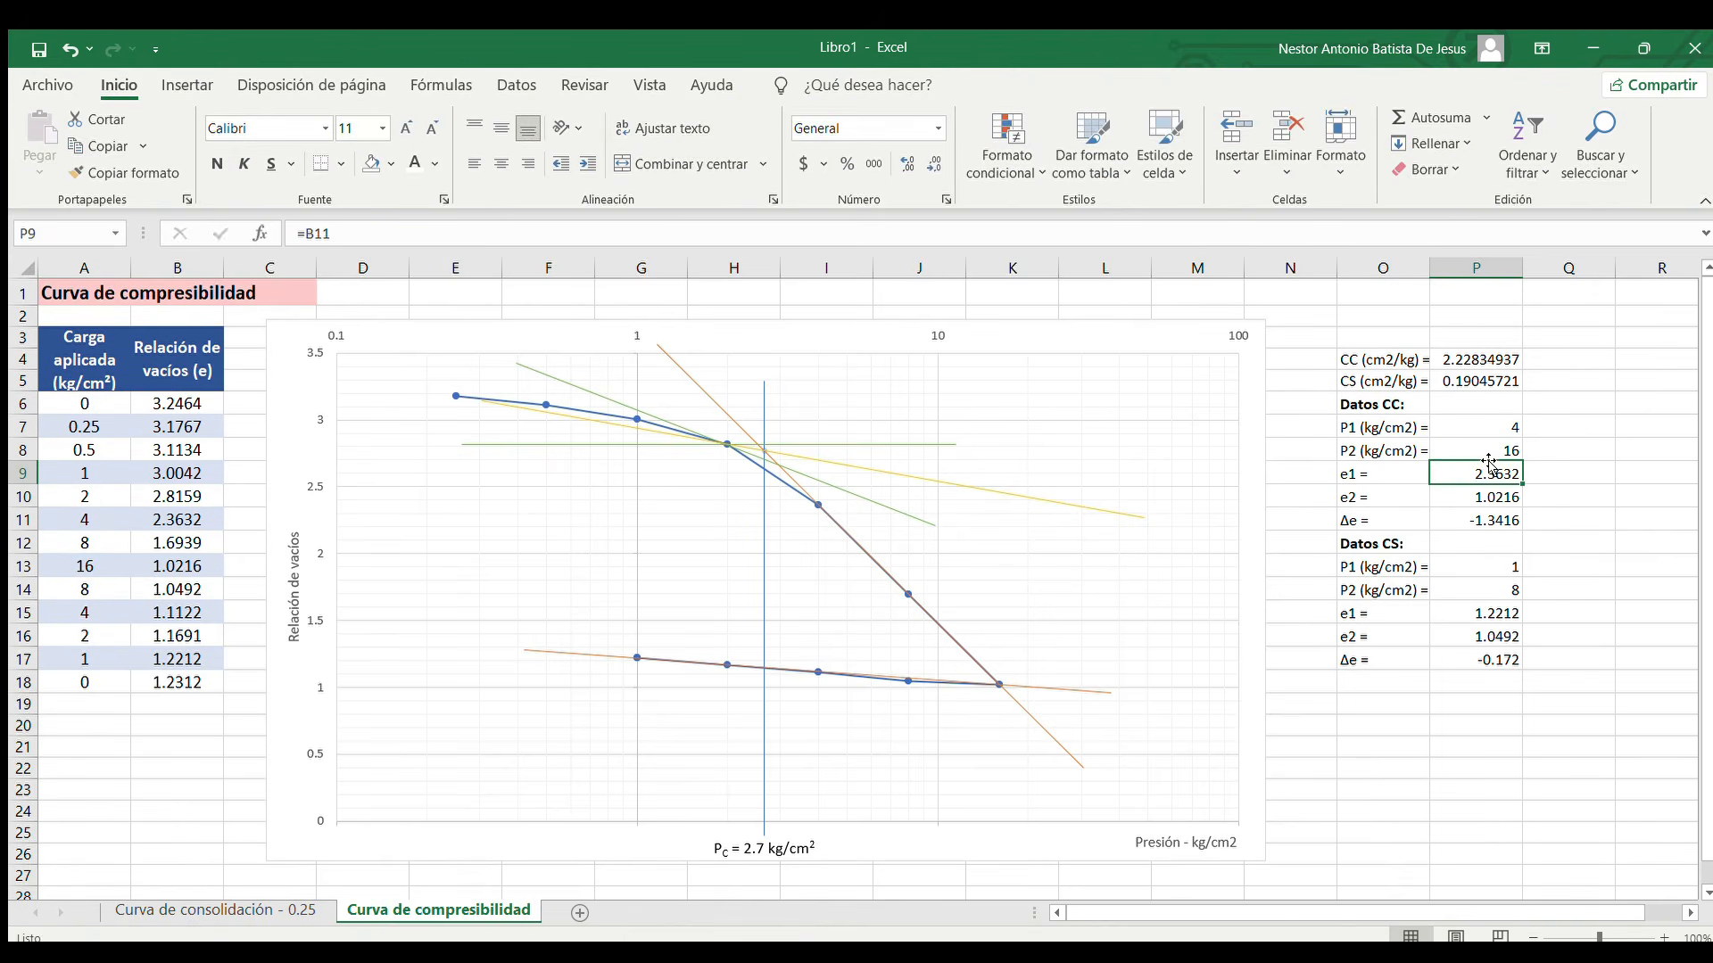
Inspect the cell references behind P2 in P8 and e2 in P10 of the Datos CC list, without changing them
{"action": "double_click", "coordinate": [1482, 451]}
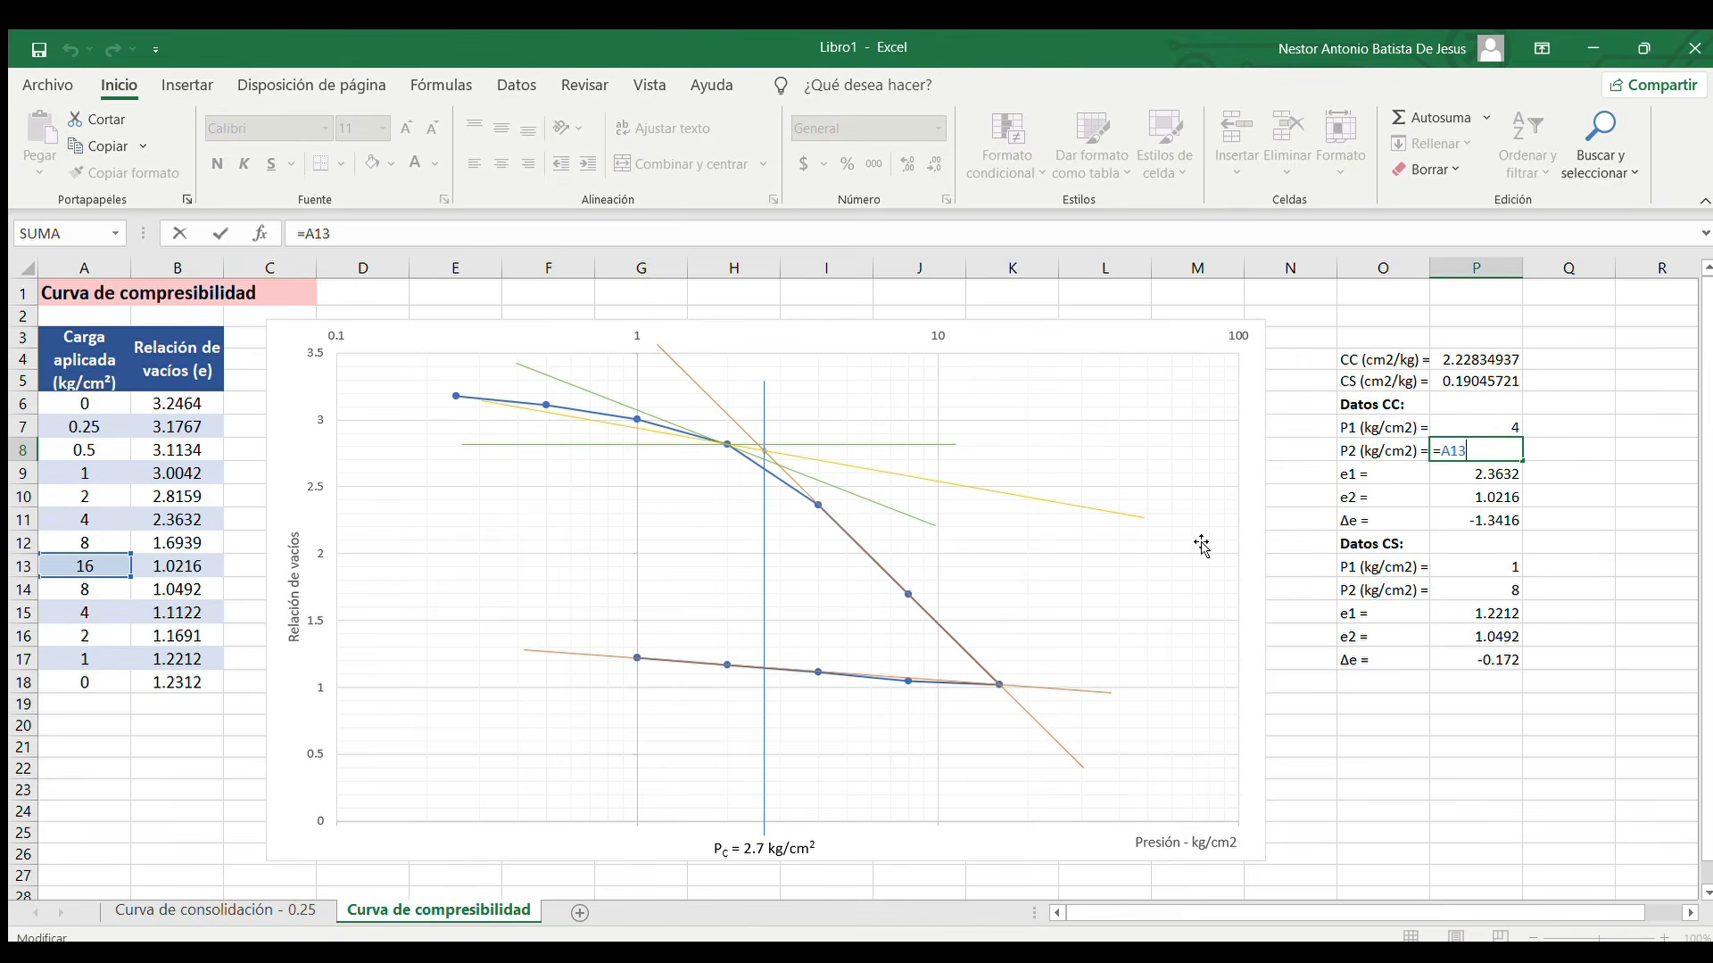
{"action": "key", "text": "Escape"}
{"action": "left_click", "coordinate": [1473, 499]}
{"action": "left_click", "coordinate": [1478, 476]}
{"action": "key", "text": "Up"}
{"action": "key", "text": "Up"}
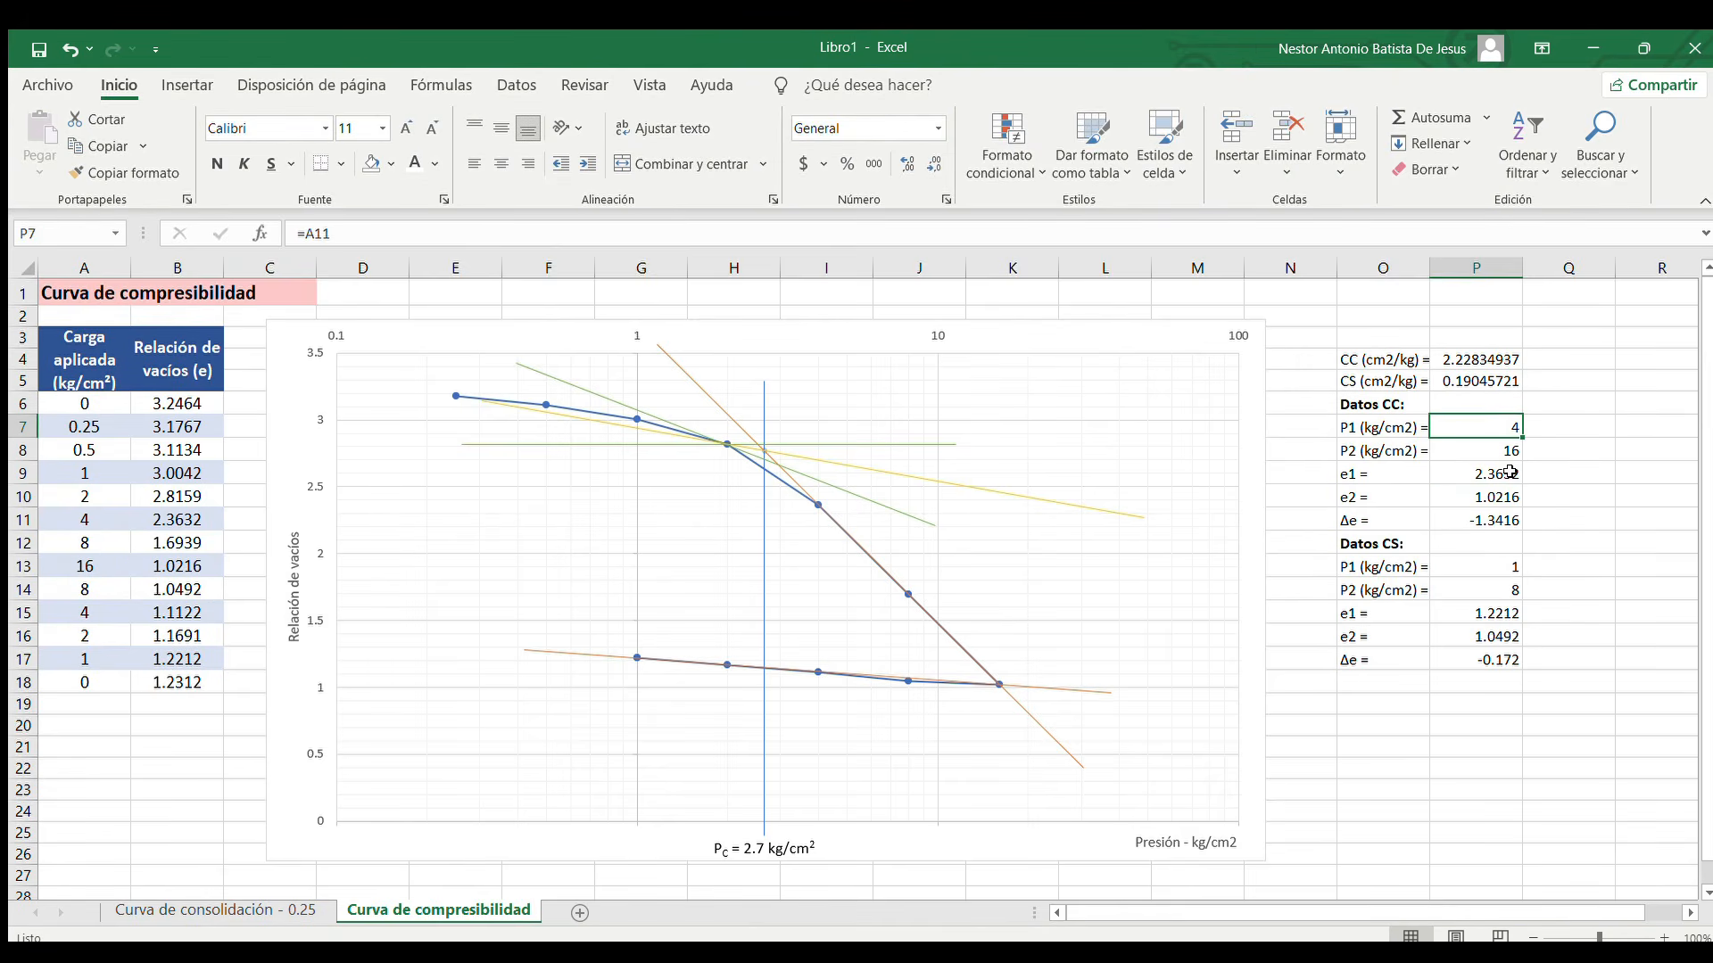
{"action": "double_click", "coordinate": [1459, 498]}
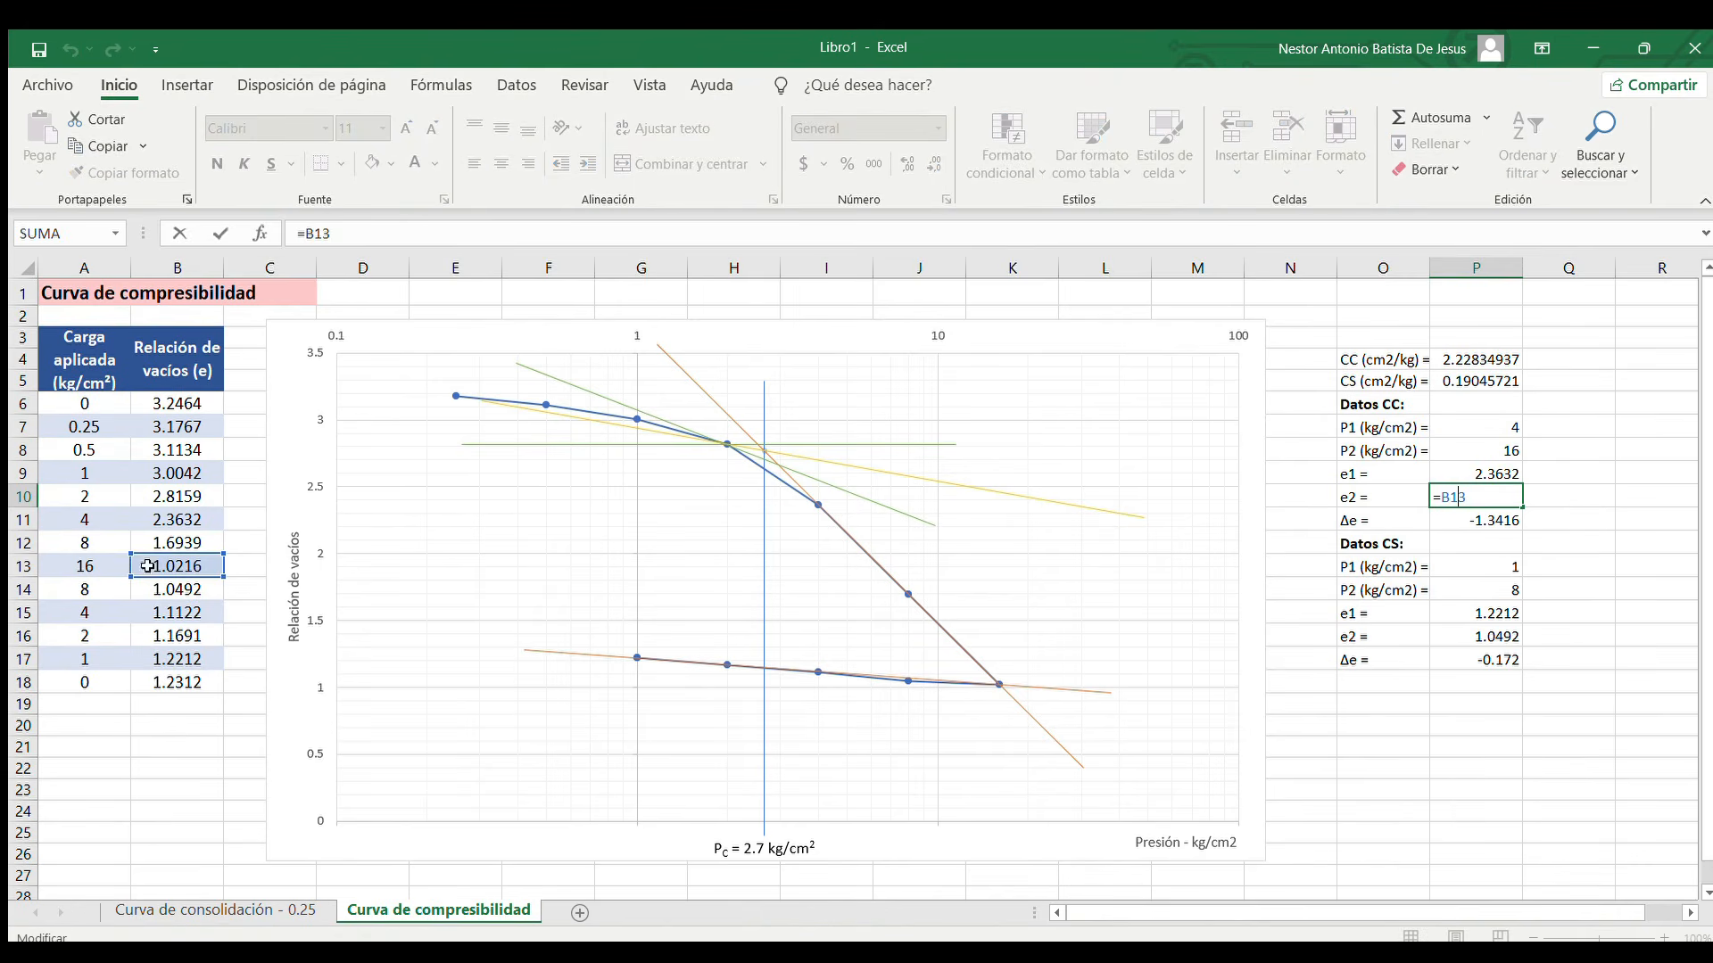
{"action": "key", "text": "ctrl+Return"}
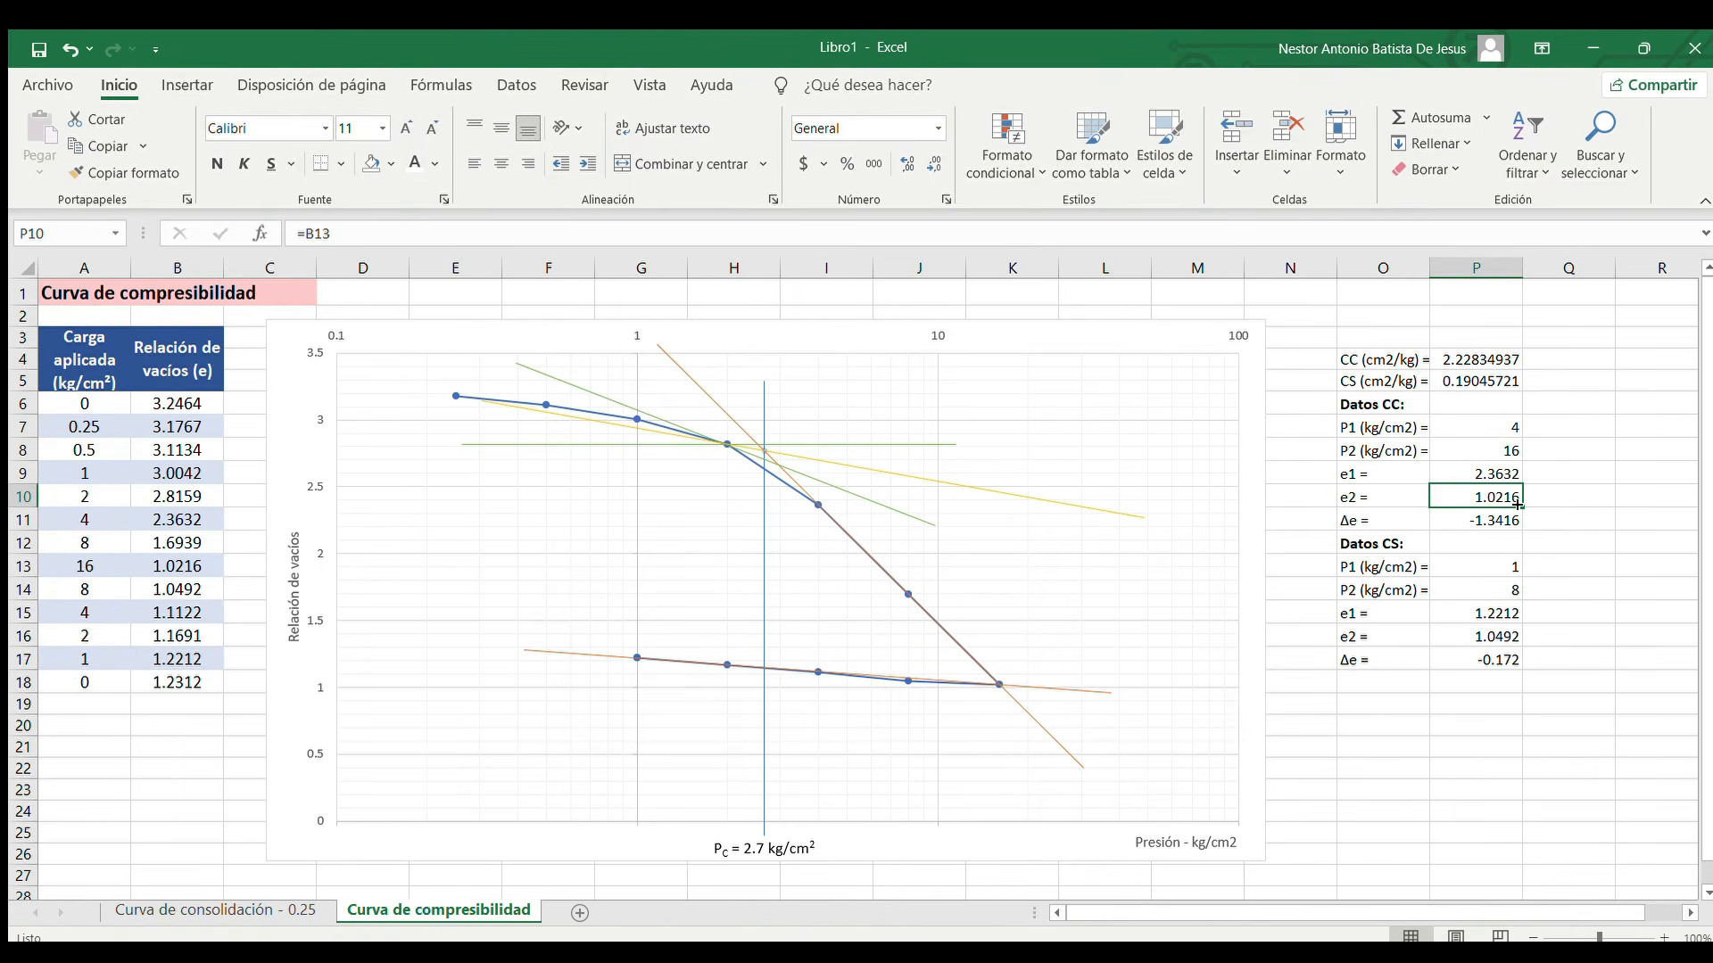
Review the Δe formula in P11 and the CC formula in P4 with the cells it references, leaving both as they are
{"action": "left_click", "coordinate": [1484, 519]}
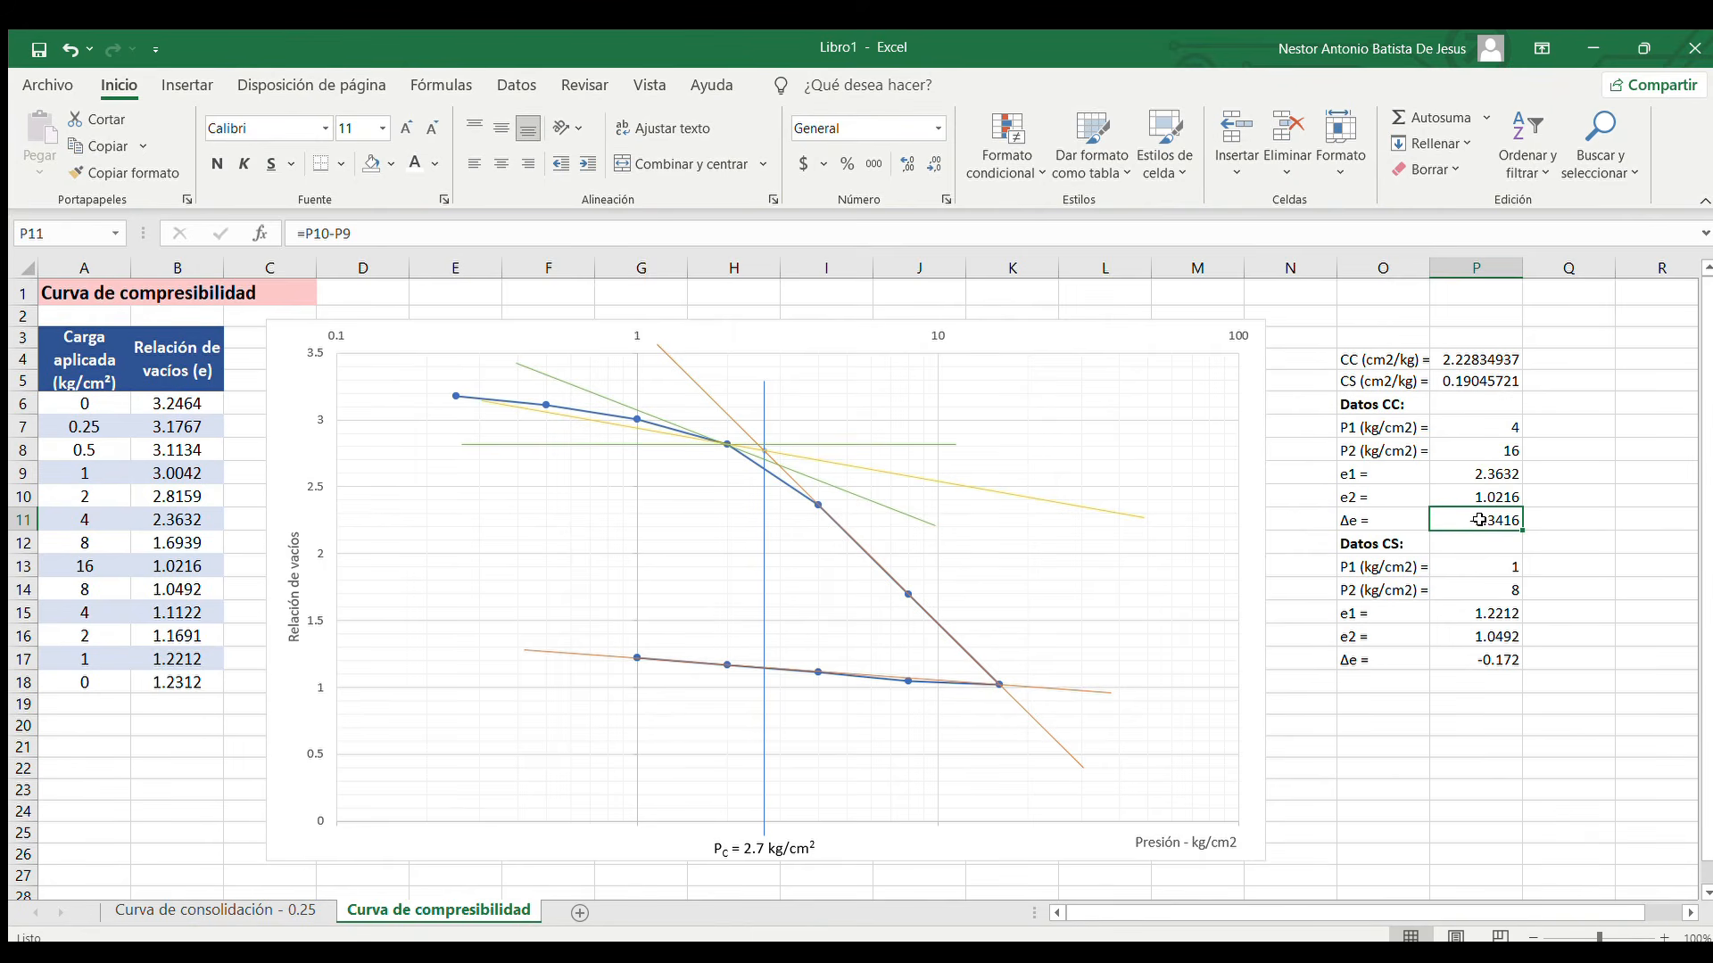
{"action": "left_click", "coordinate": [1476, 361]}
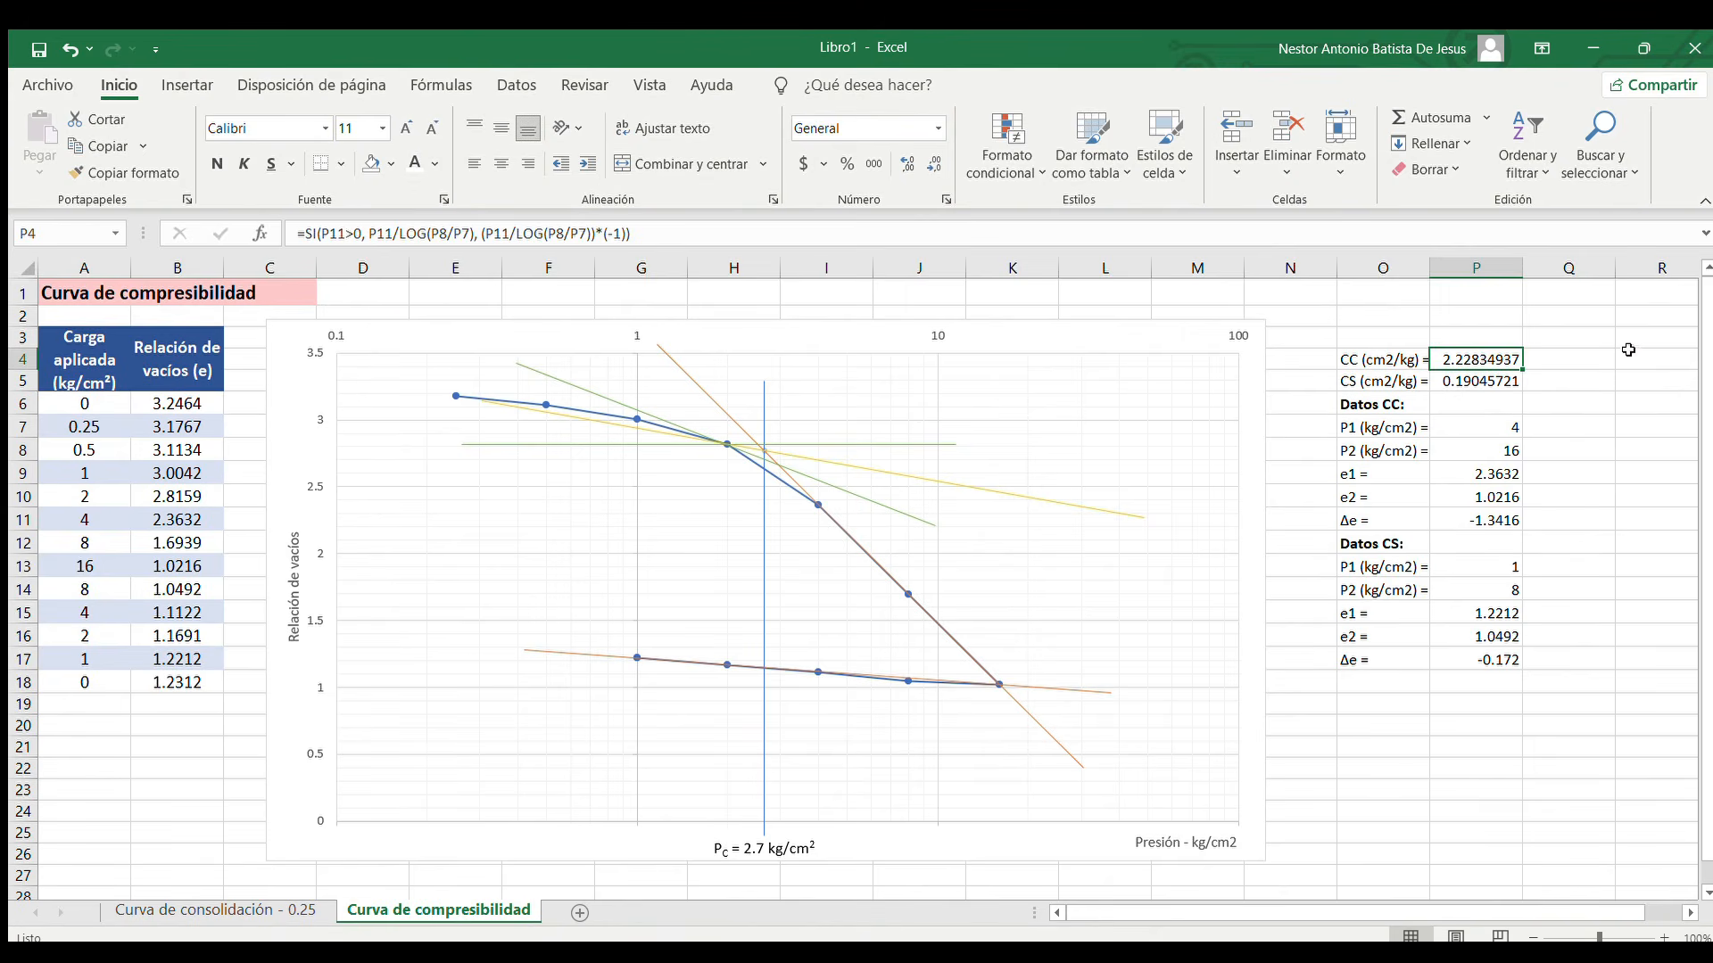
{"action": "double_click", "coordinate": [1472, 366]}
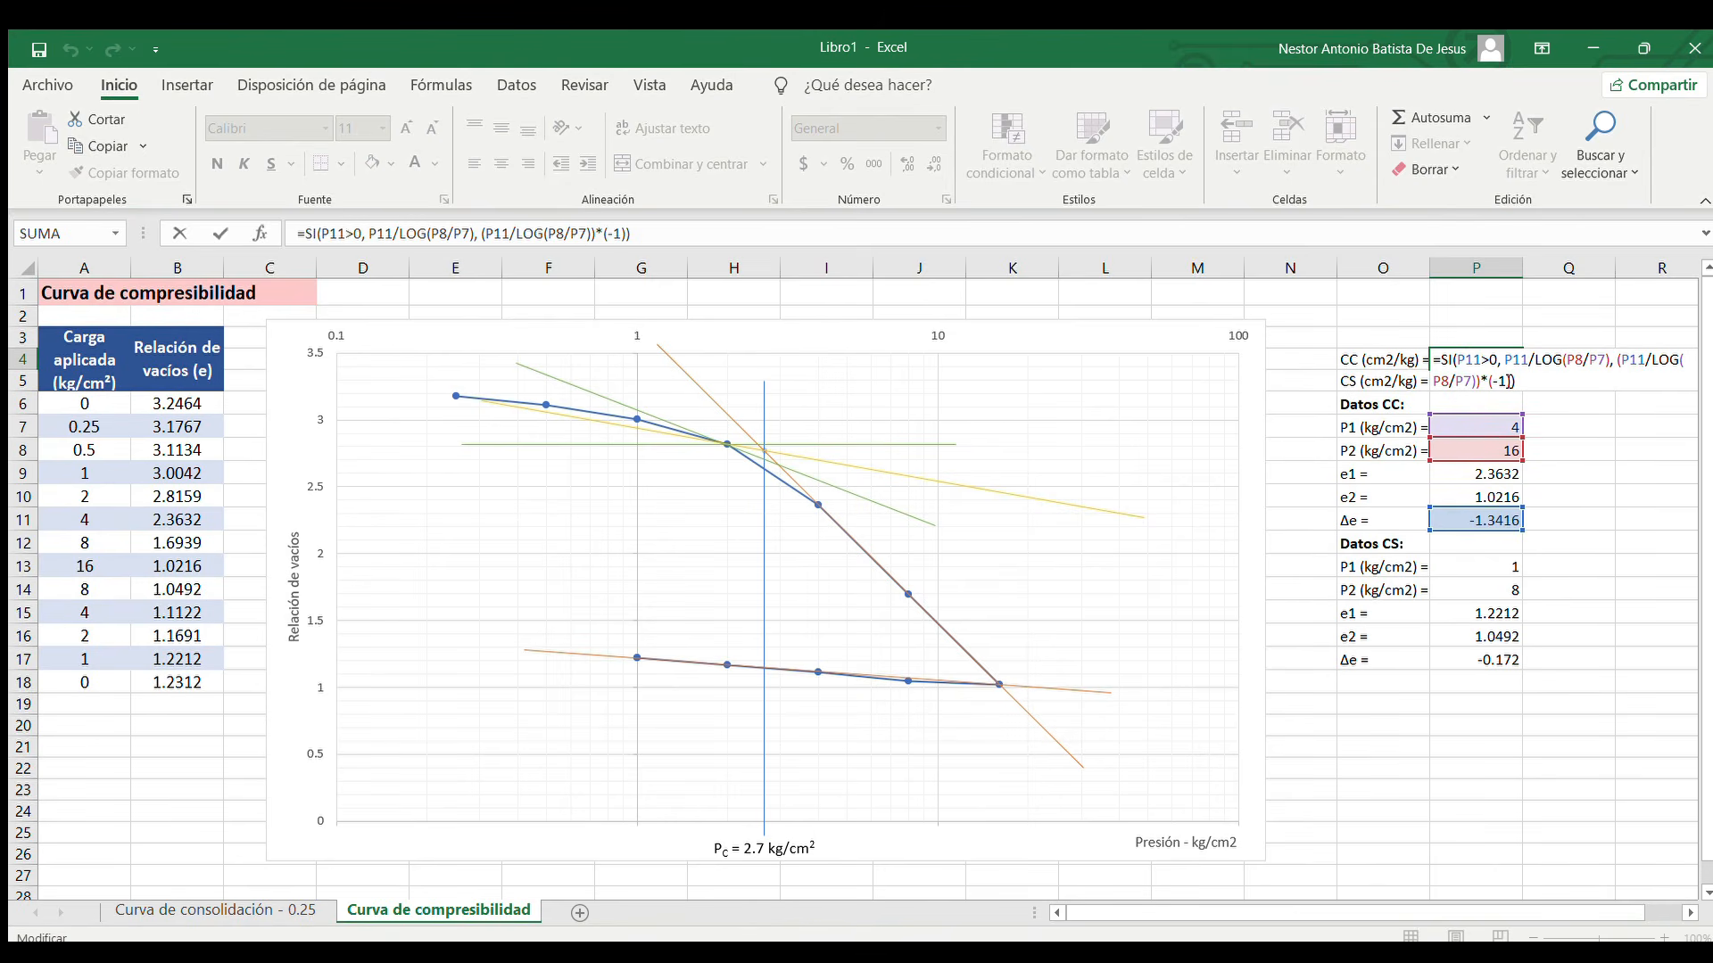
{"action": "key", "text": "ctrl+Return"}
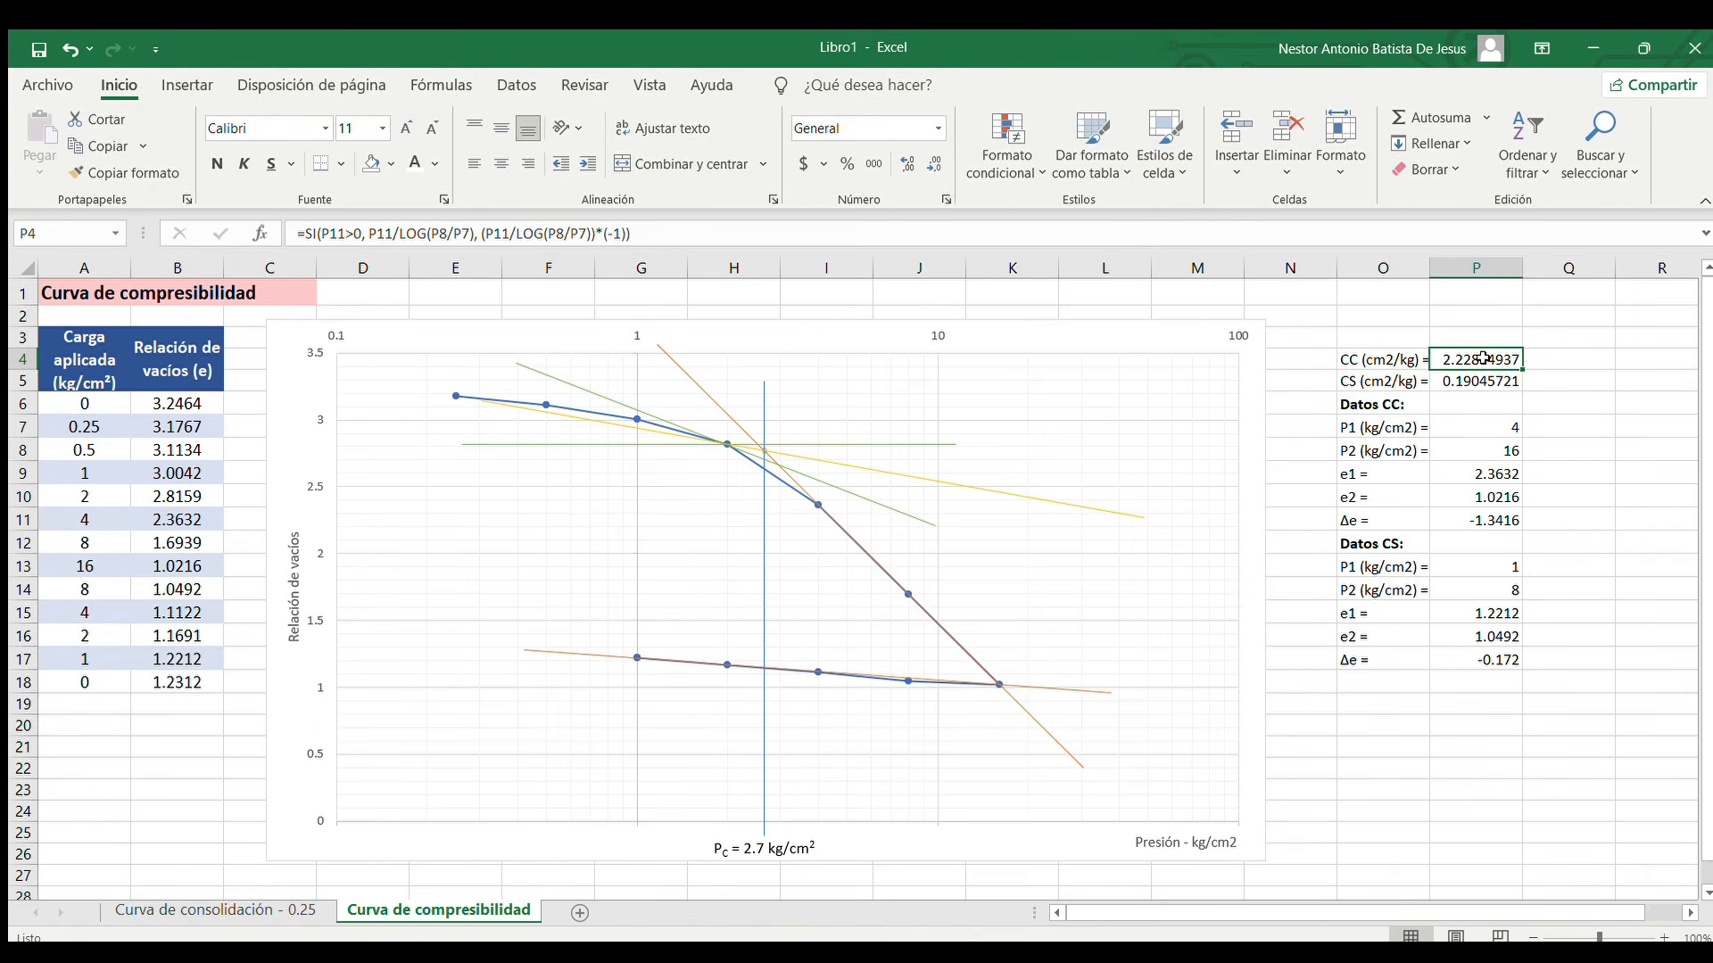
Inspect the cell references behind P1 in P13 and e1 in P15 of the Datos CS list, without changing them
{"action": "left_click", "coordinate": [1397, 546]}
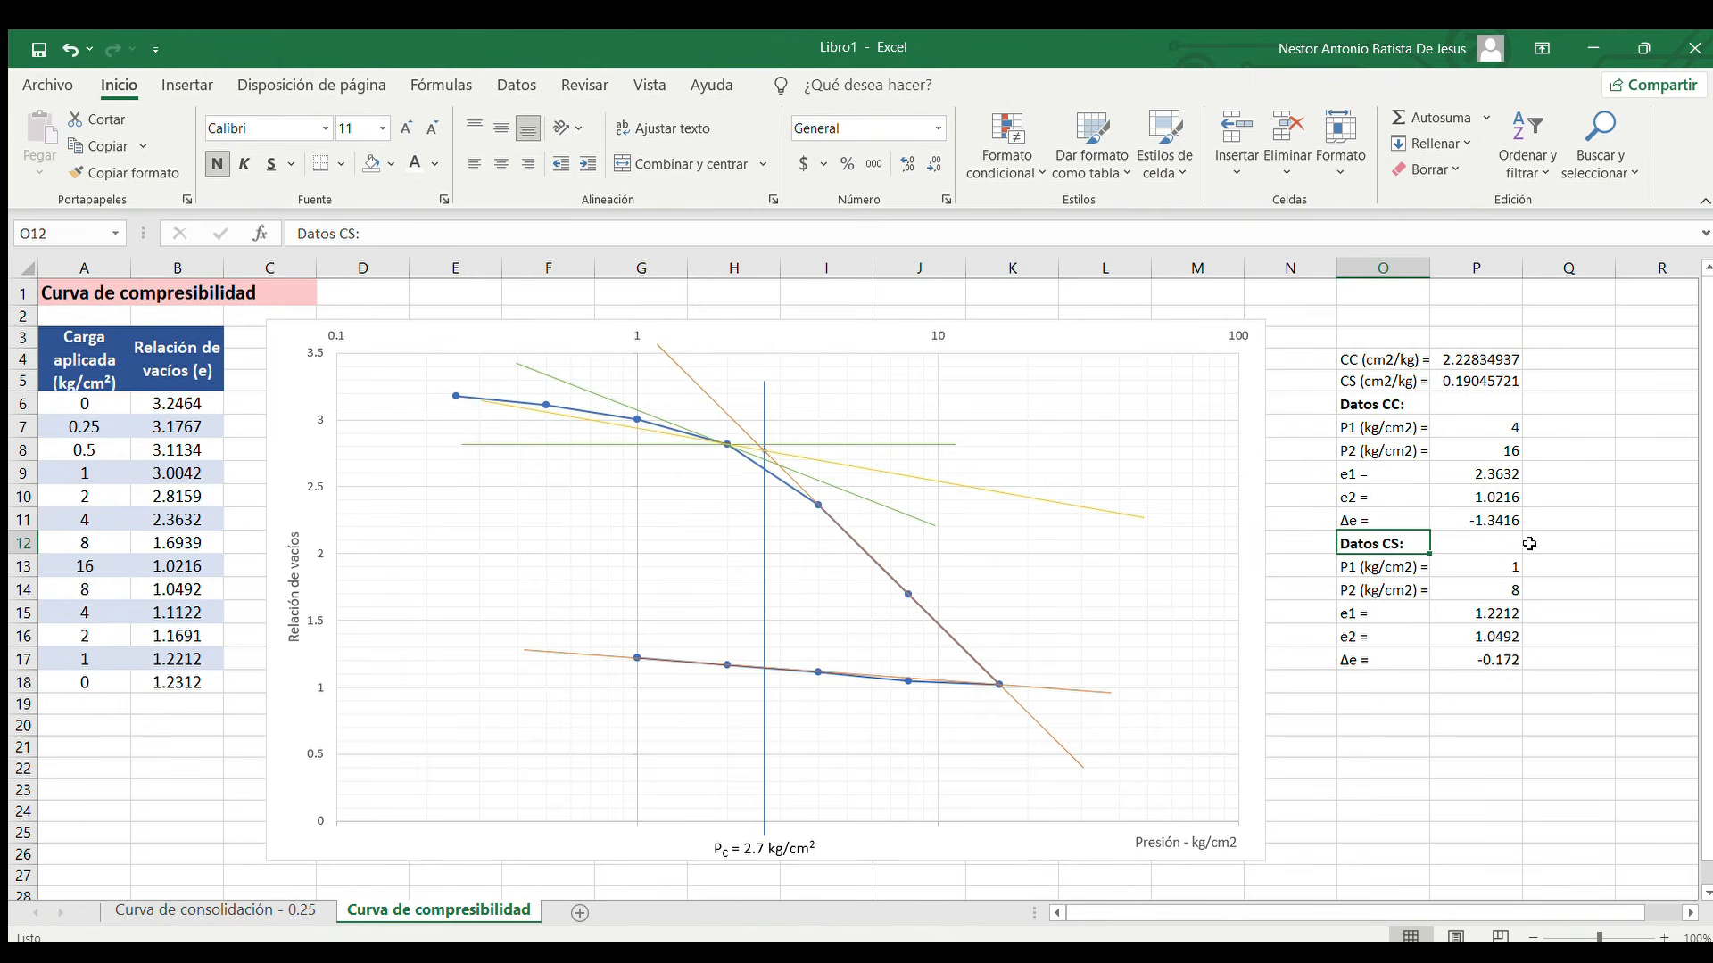
{"action": "left_click", "coordinate": [1403, 567]}
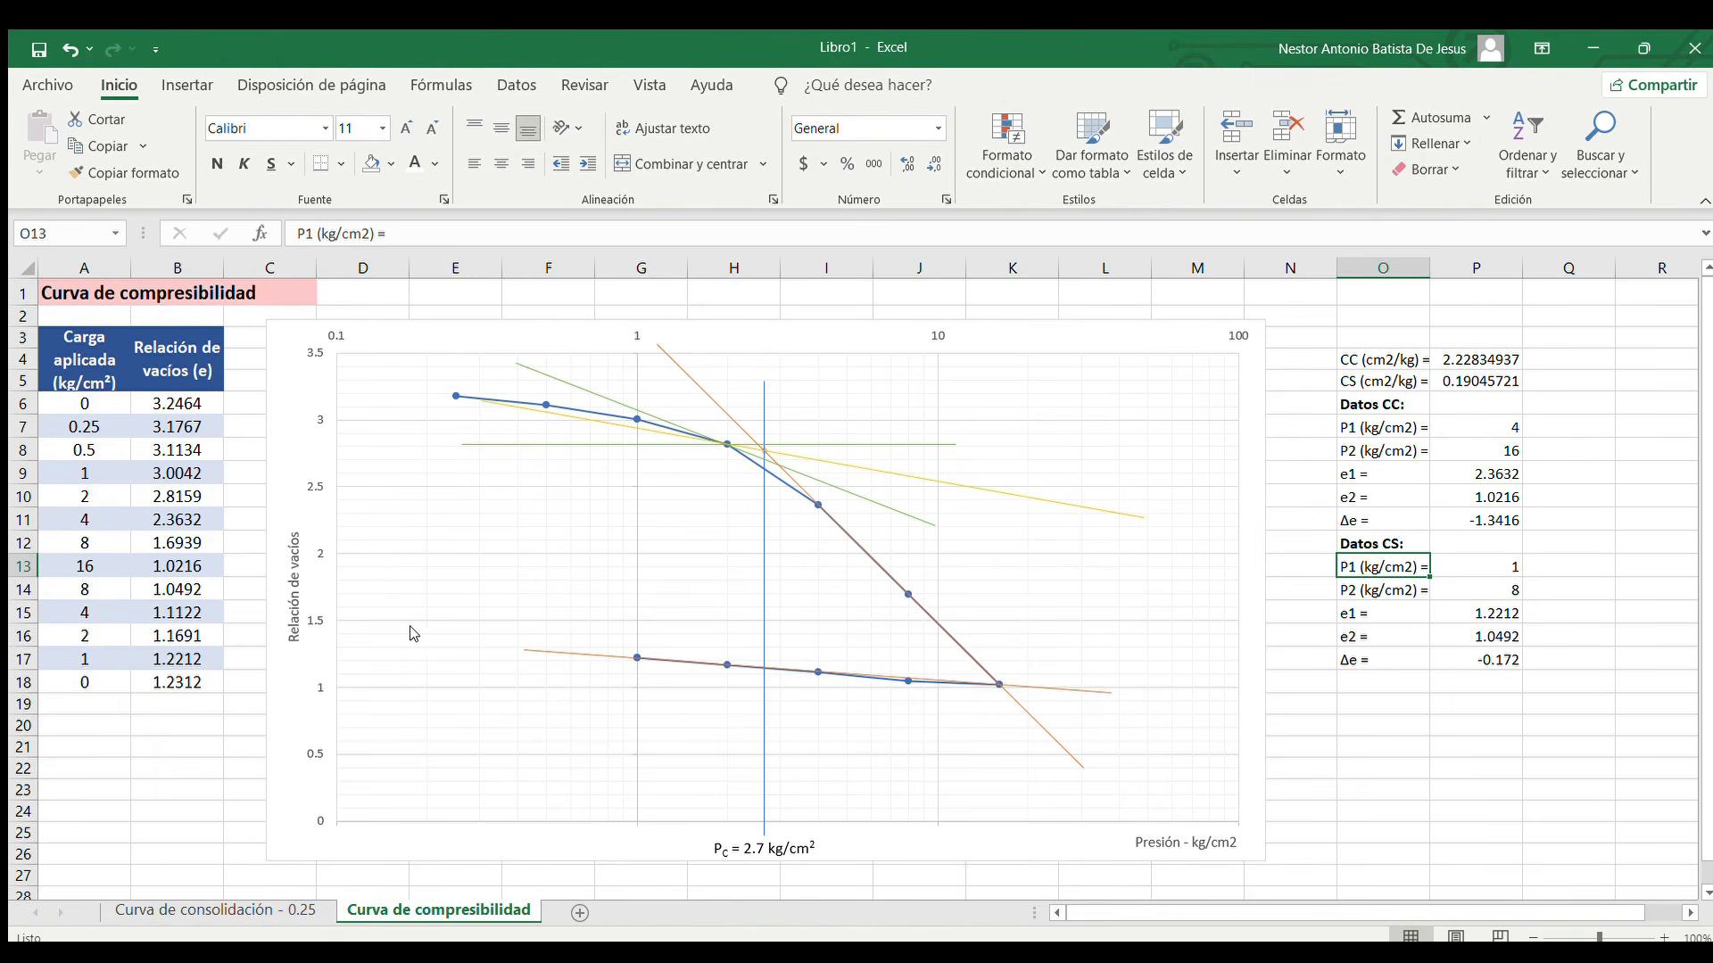
{"action": "left_click", "coordinate": [1494, 567]}
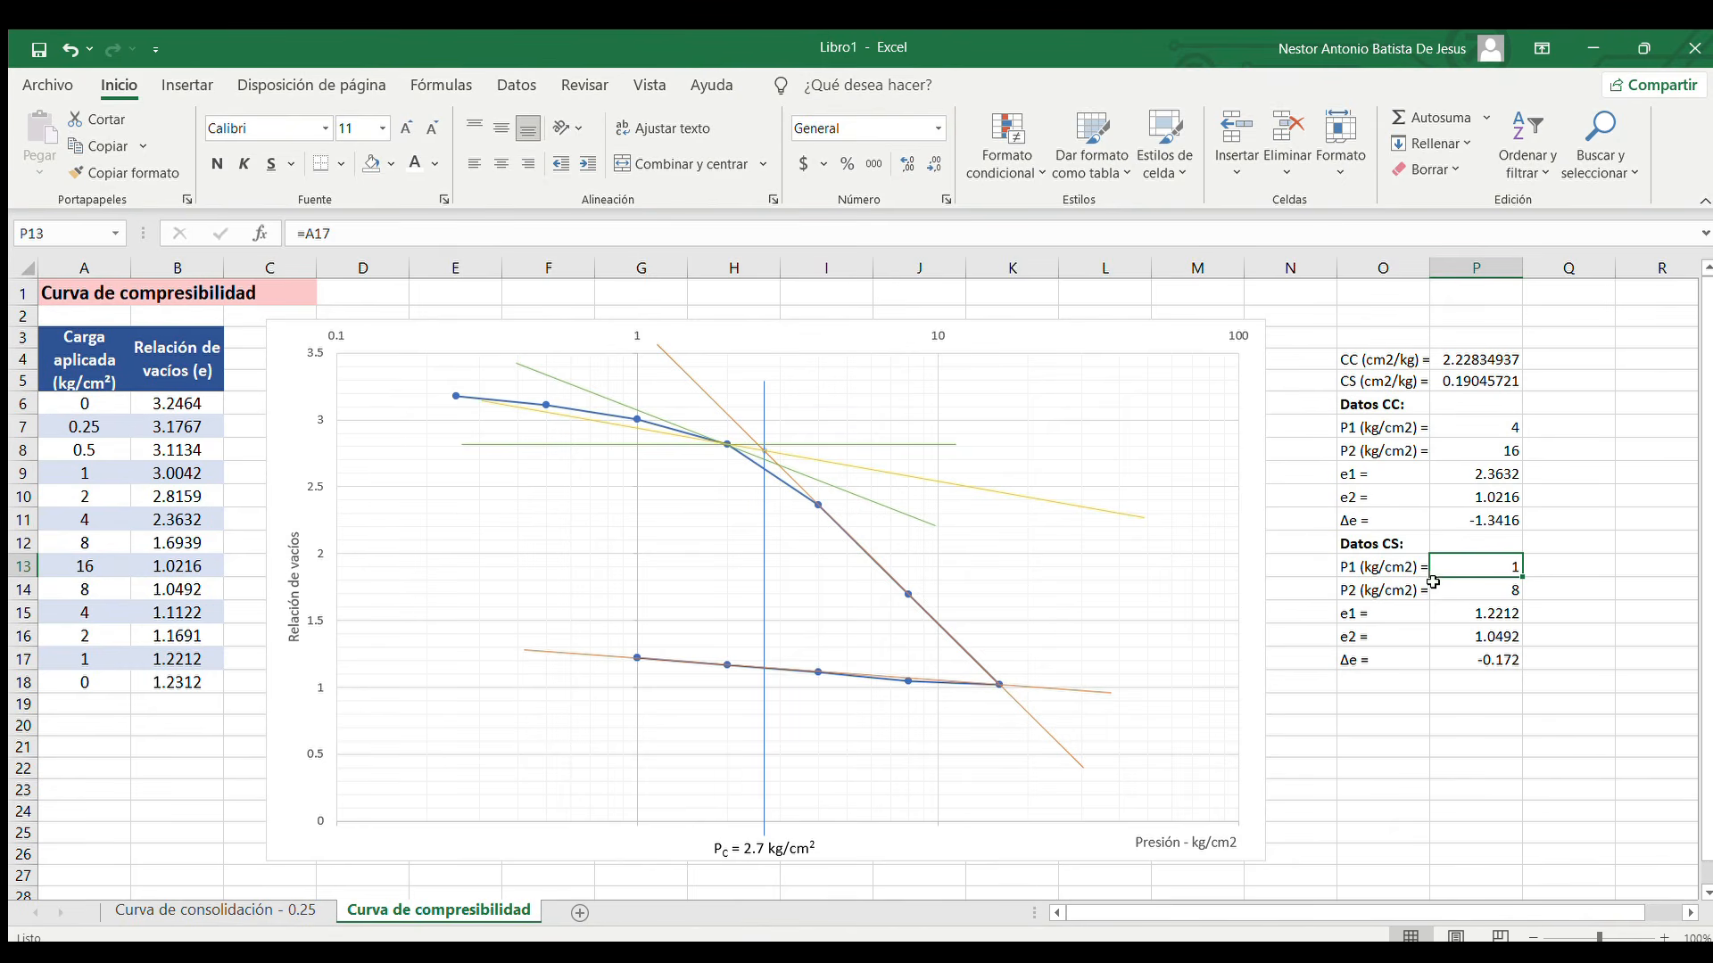
{"action": "double_click", "coordinate": [1480, 563]}
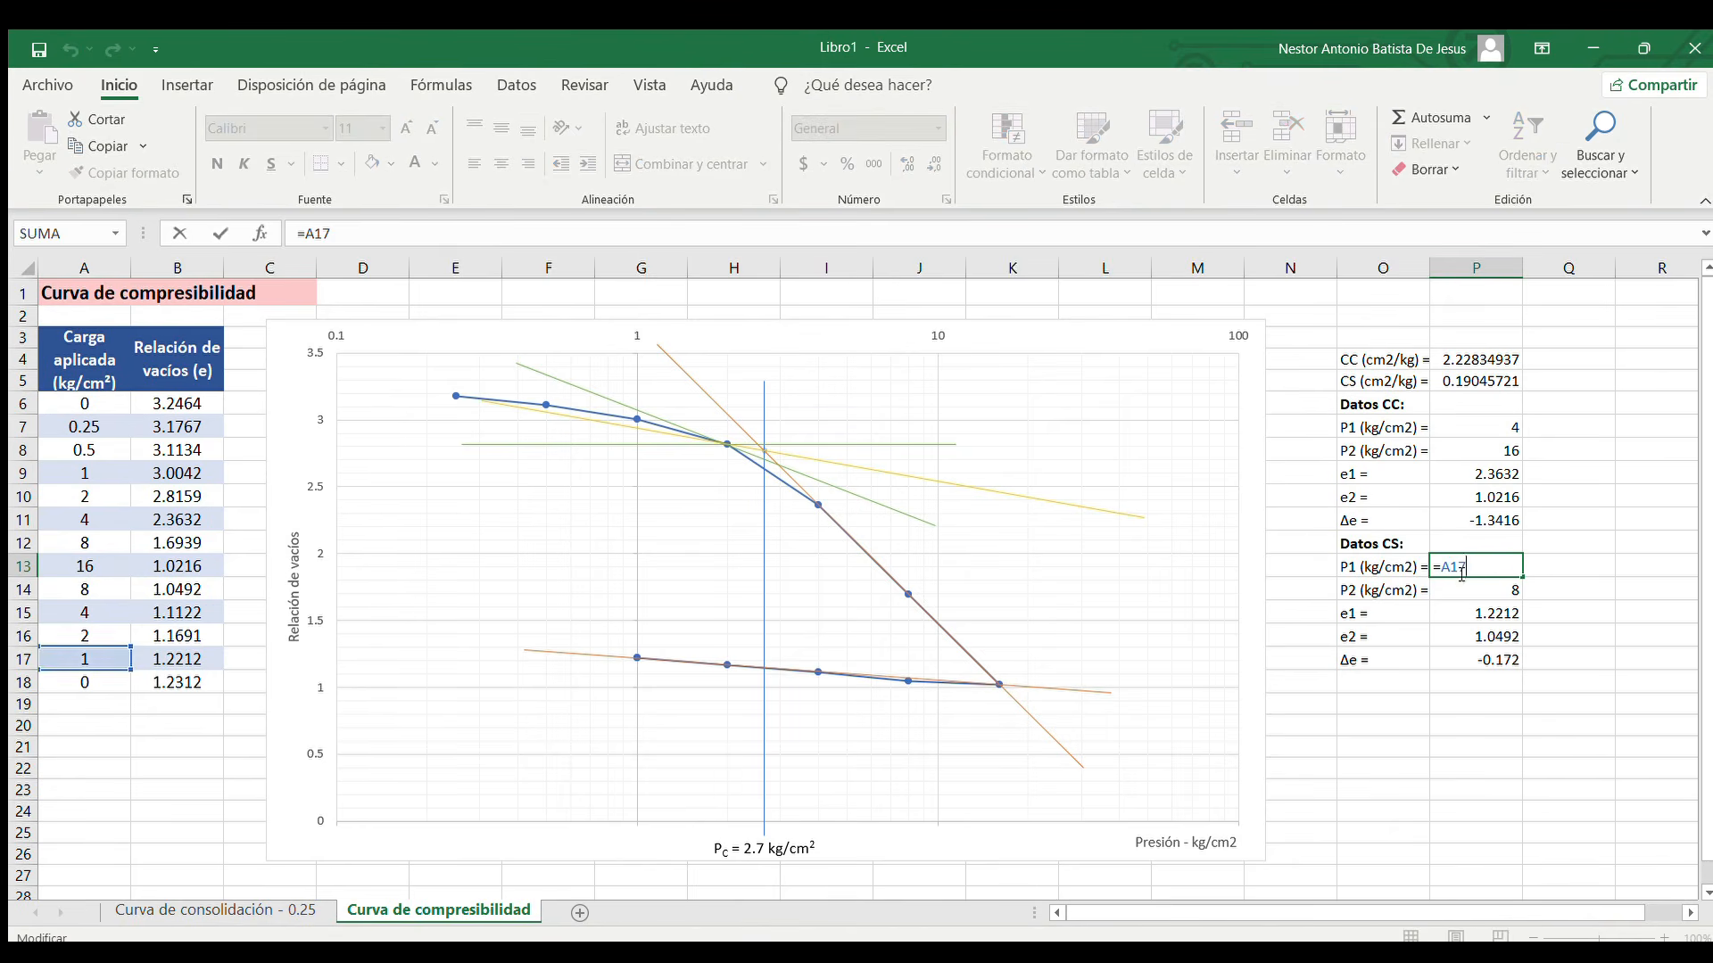
{"action": "key", "text": "Return"}
{"action": "double_click", "coordinate": [1481, 613]}
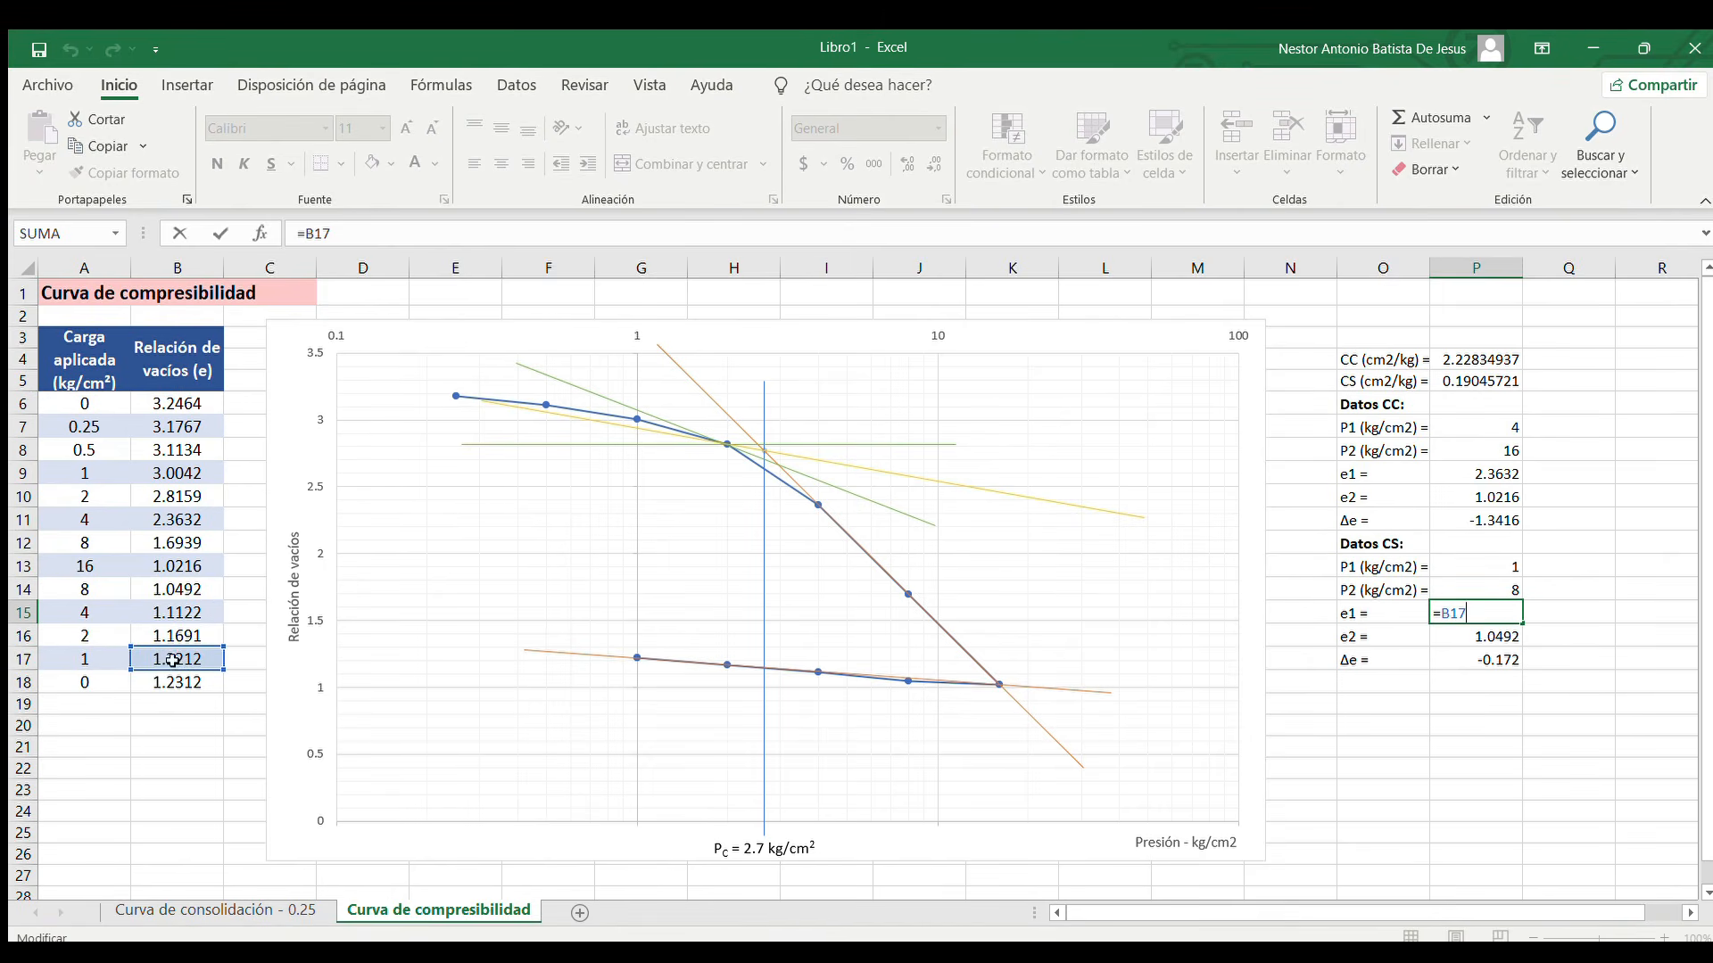
{"action": "key", "text": "ctrl+Return"}
Check the formulas for P2 in P14, Δe in P17 and e2 in P16 of the Datos CS list, without changing them
{"action": "double_click", "coordinate": [1481, 590]}
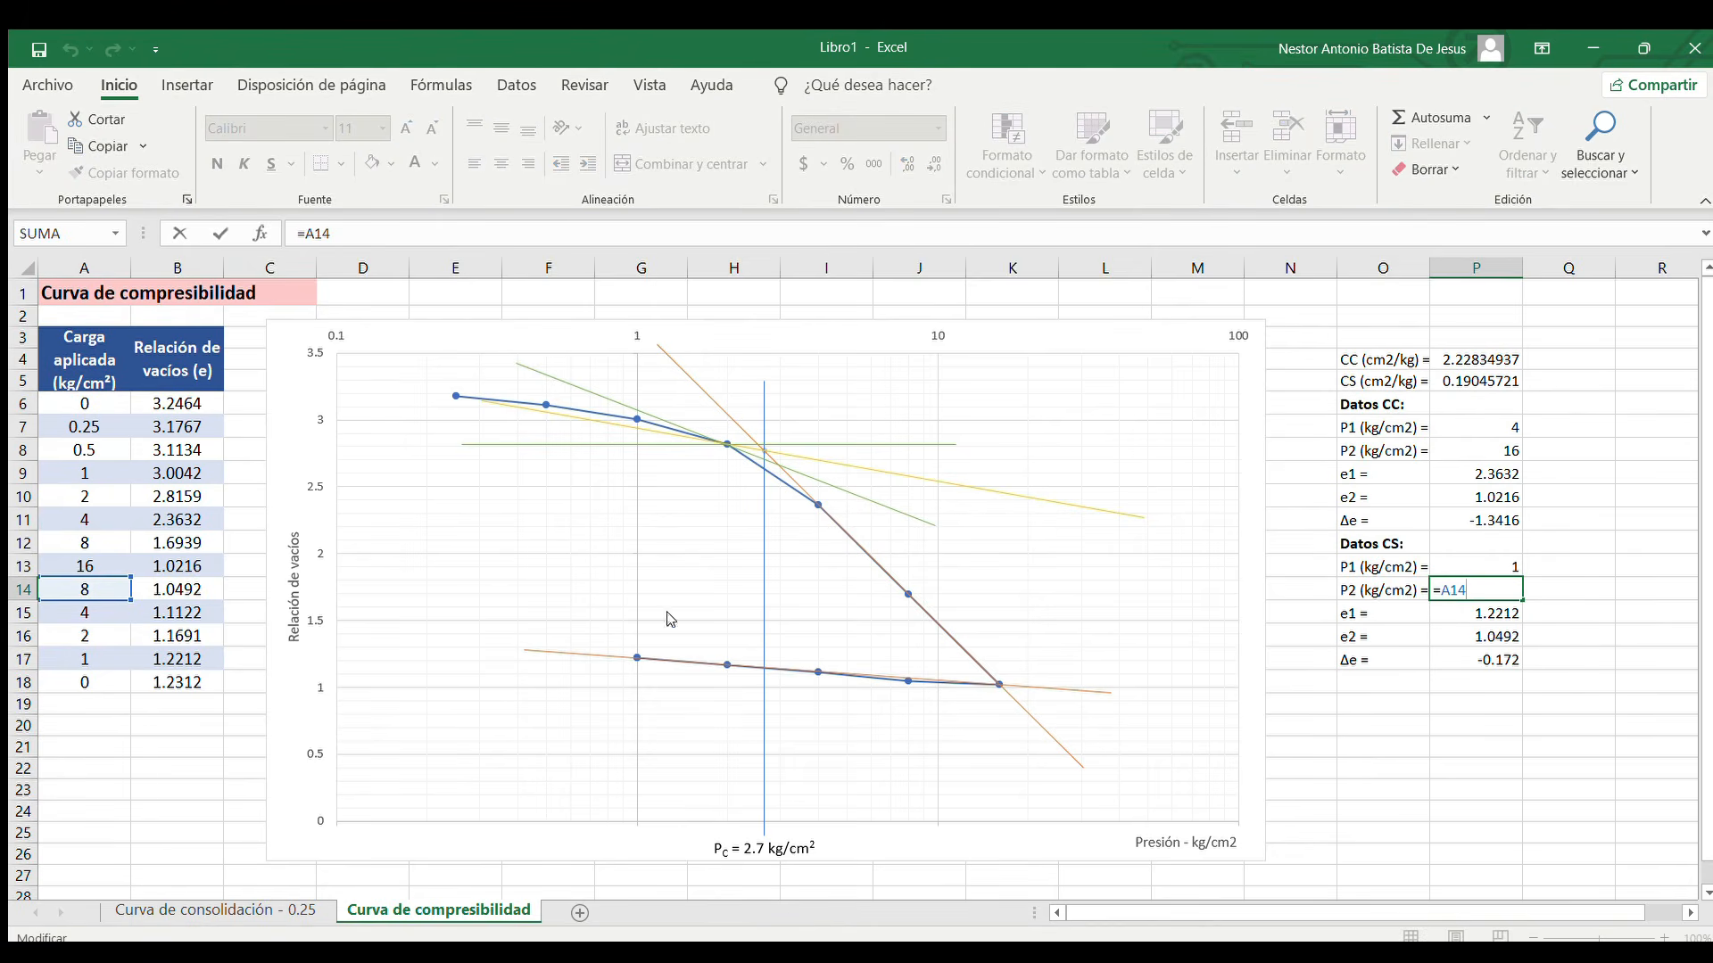
{"action": "key", "text": "Escape"}
{"action": "double_click", "coordinate": [1497, 660]}
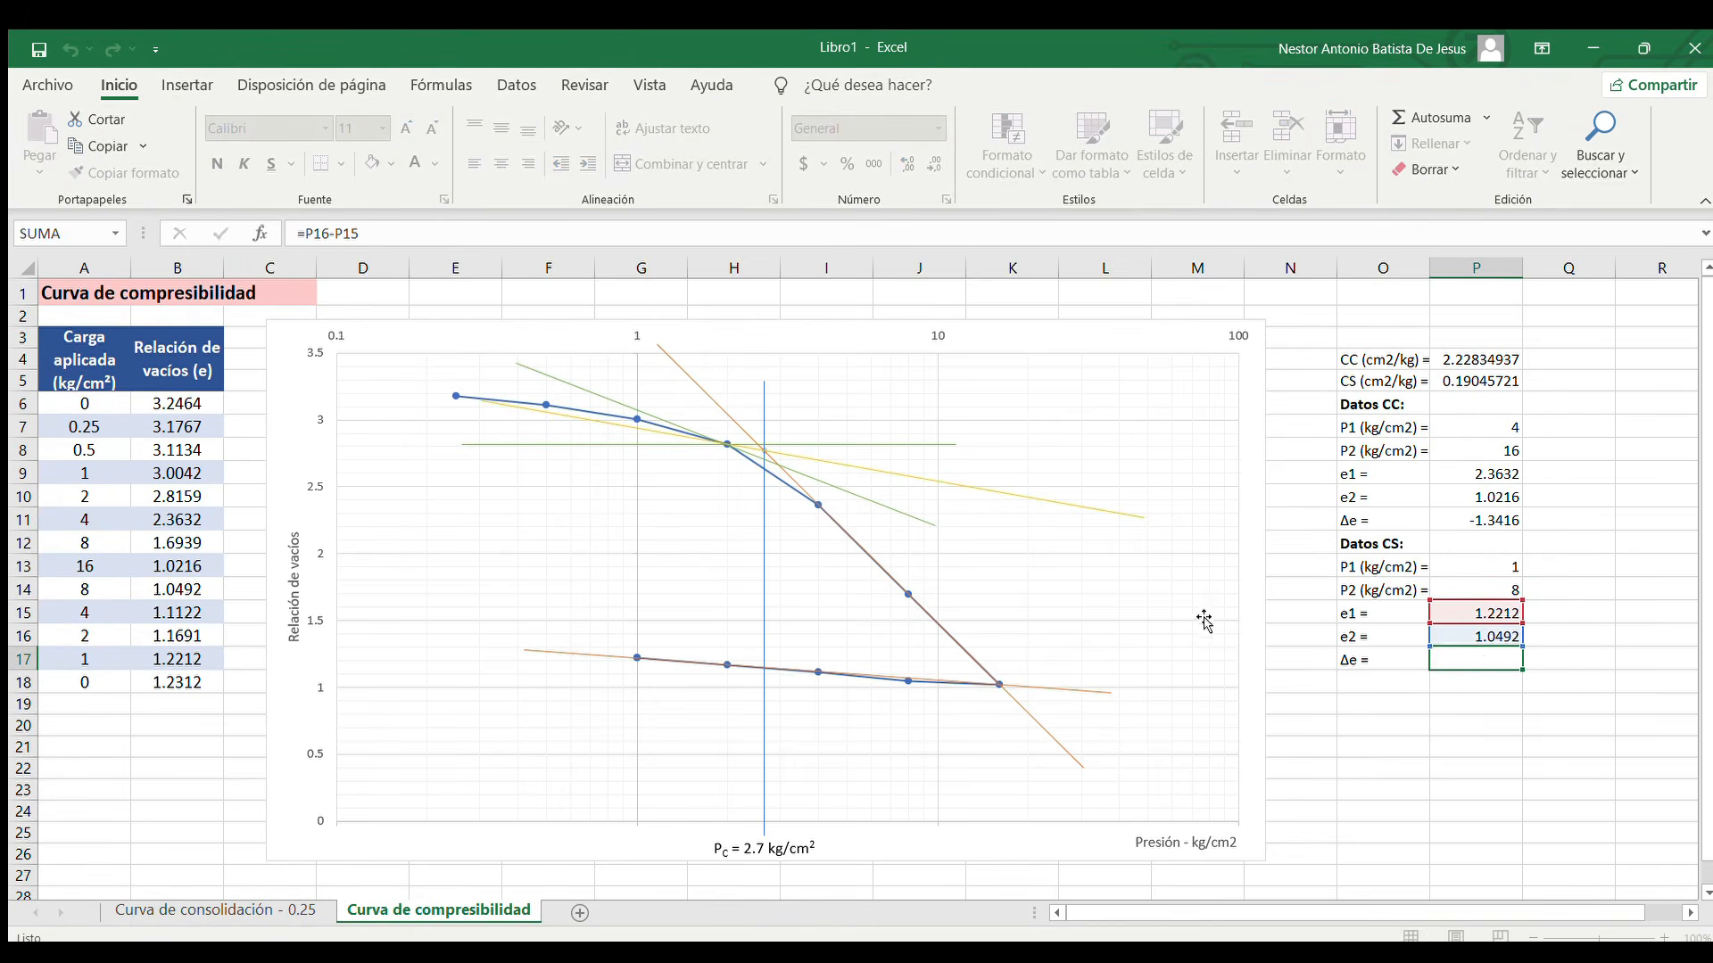
{"action": "key", "text": "Escape"}
{"action": "double_click", "coordinate": [1471, 636]}
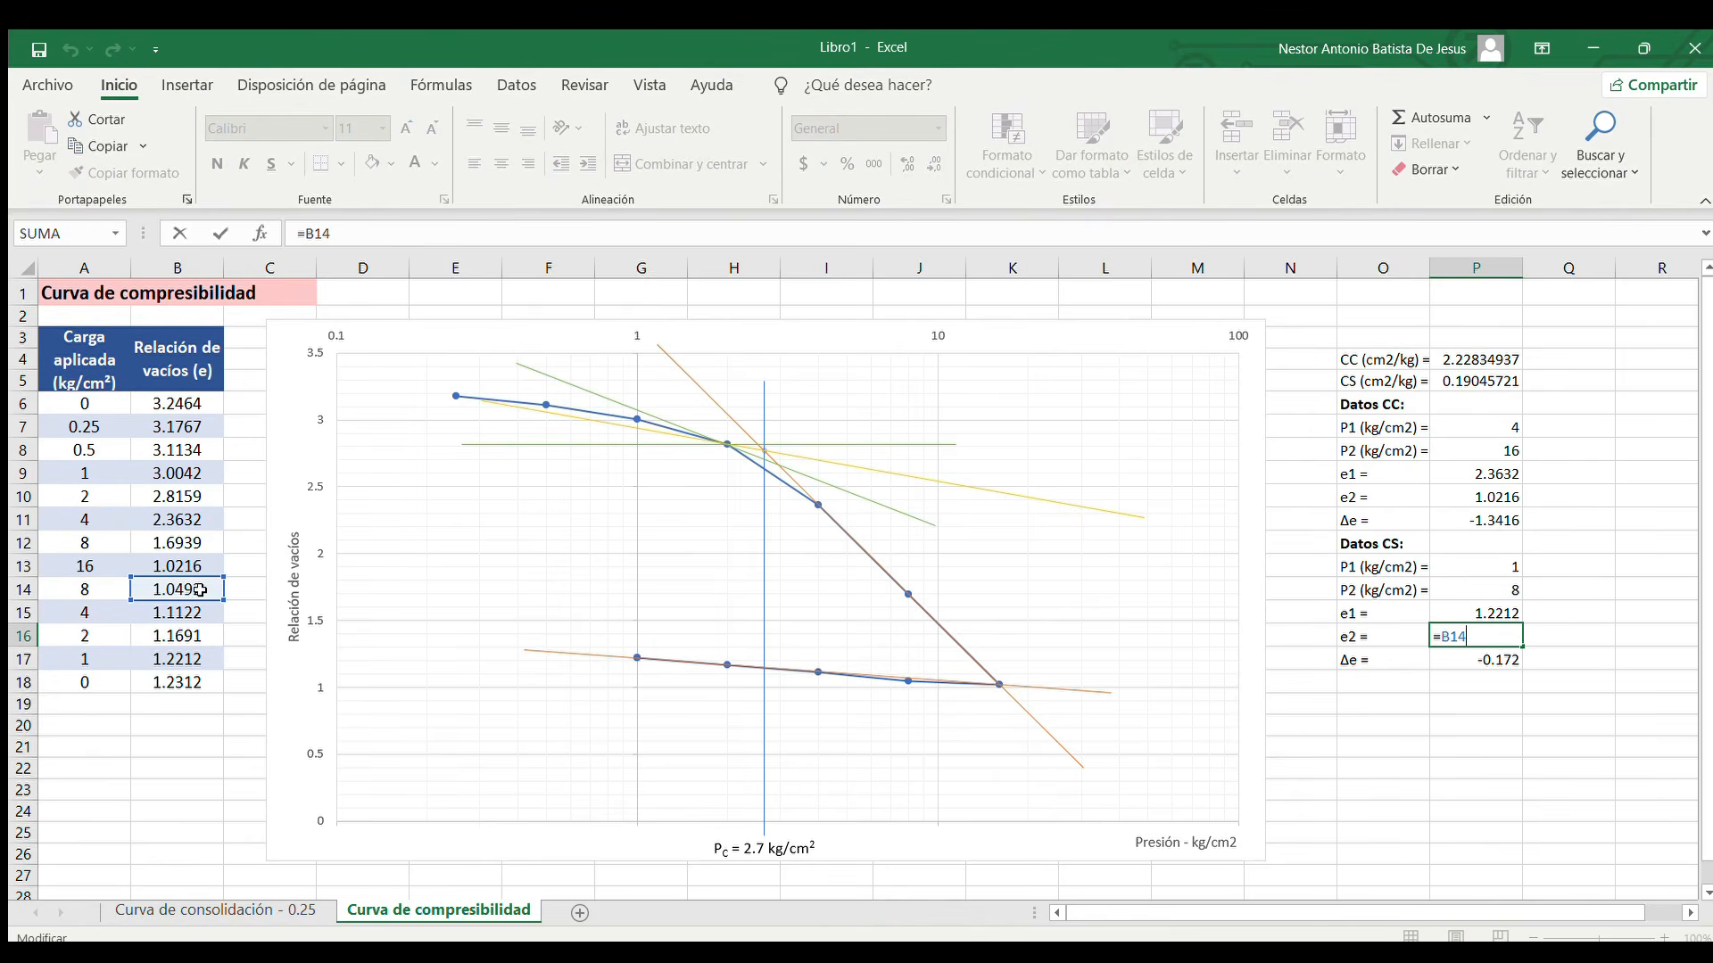
{"action": "key", "text": "Escape"}
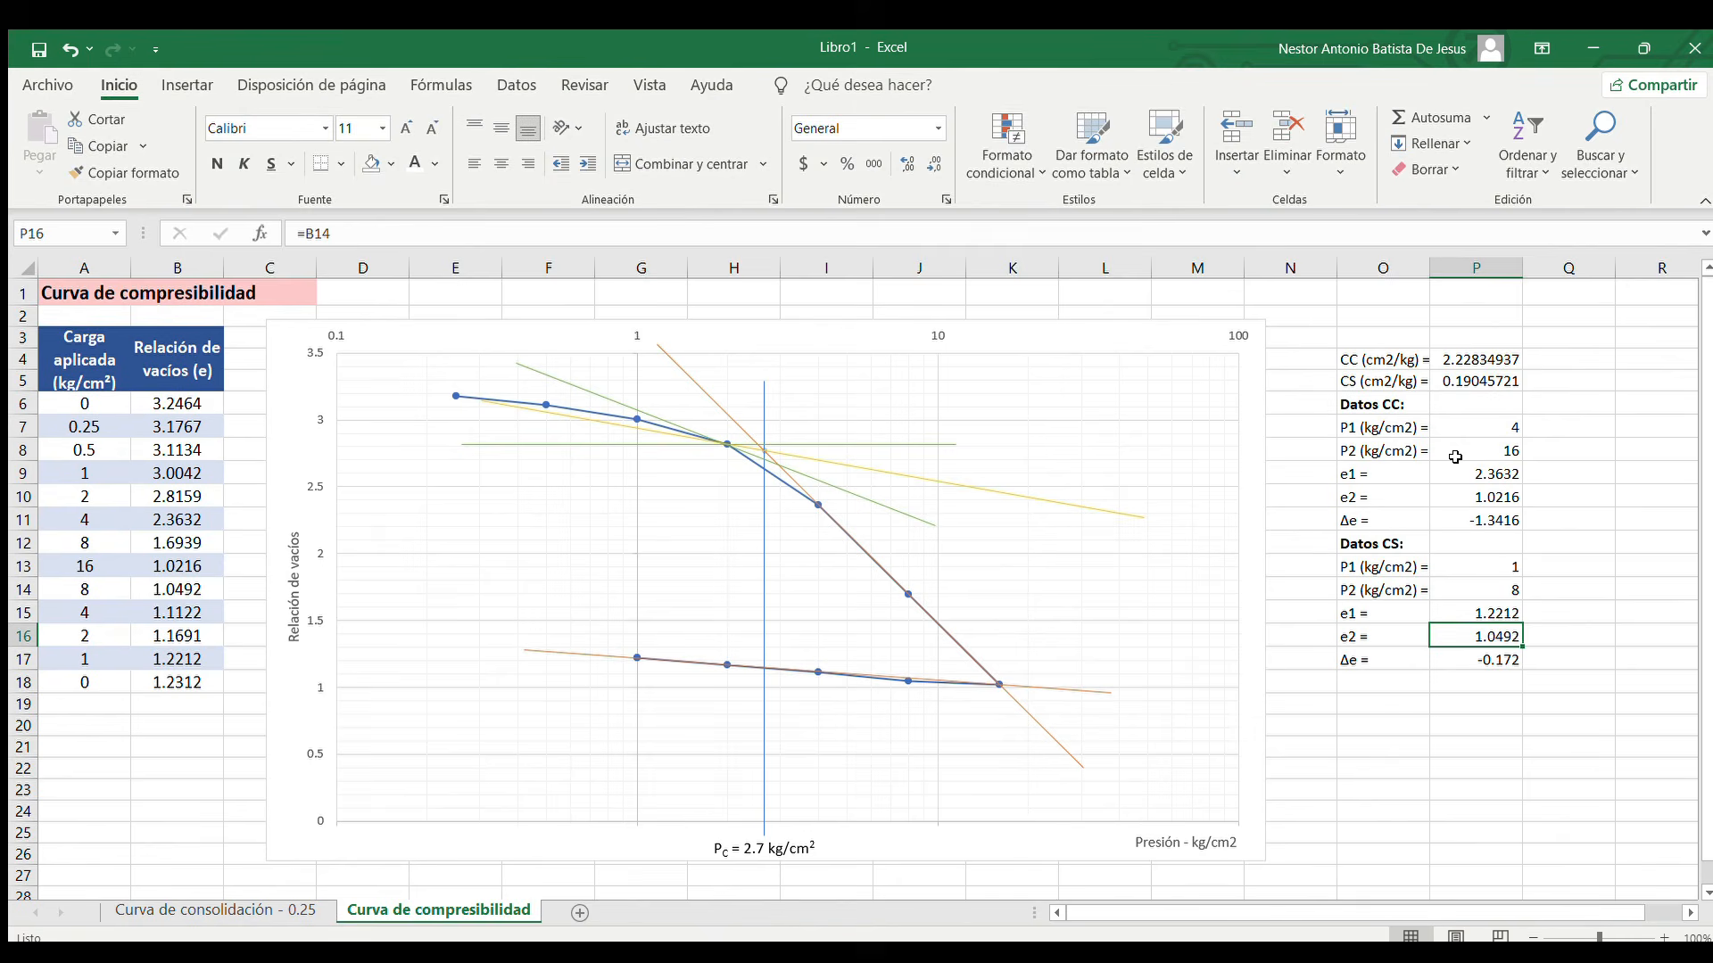
Review the CS formula in P5 and the Datos CS cells it references
{"action": "left_click", "coordinate": [1490, 382]}
{"action": "double_click", "coordinate": [1490, 382]}
{"action": "key", "text": "Escape"}
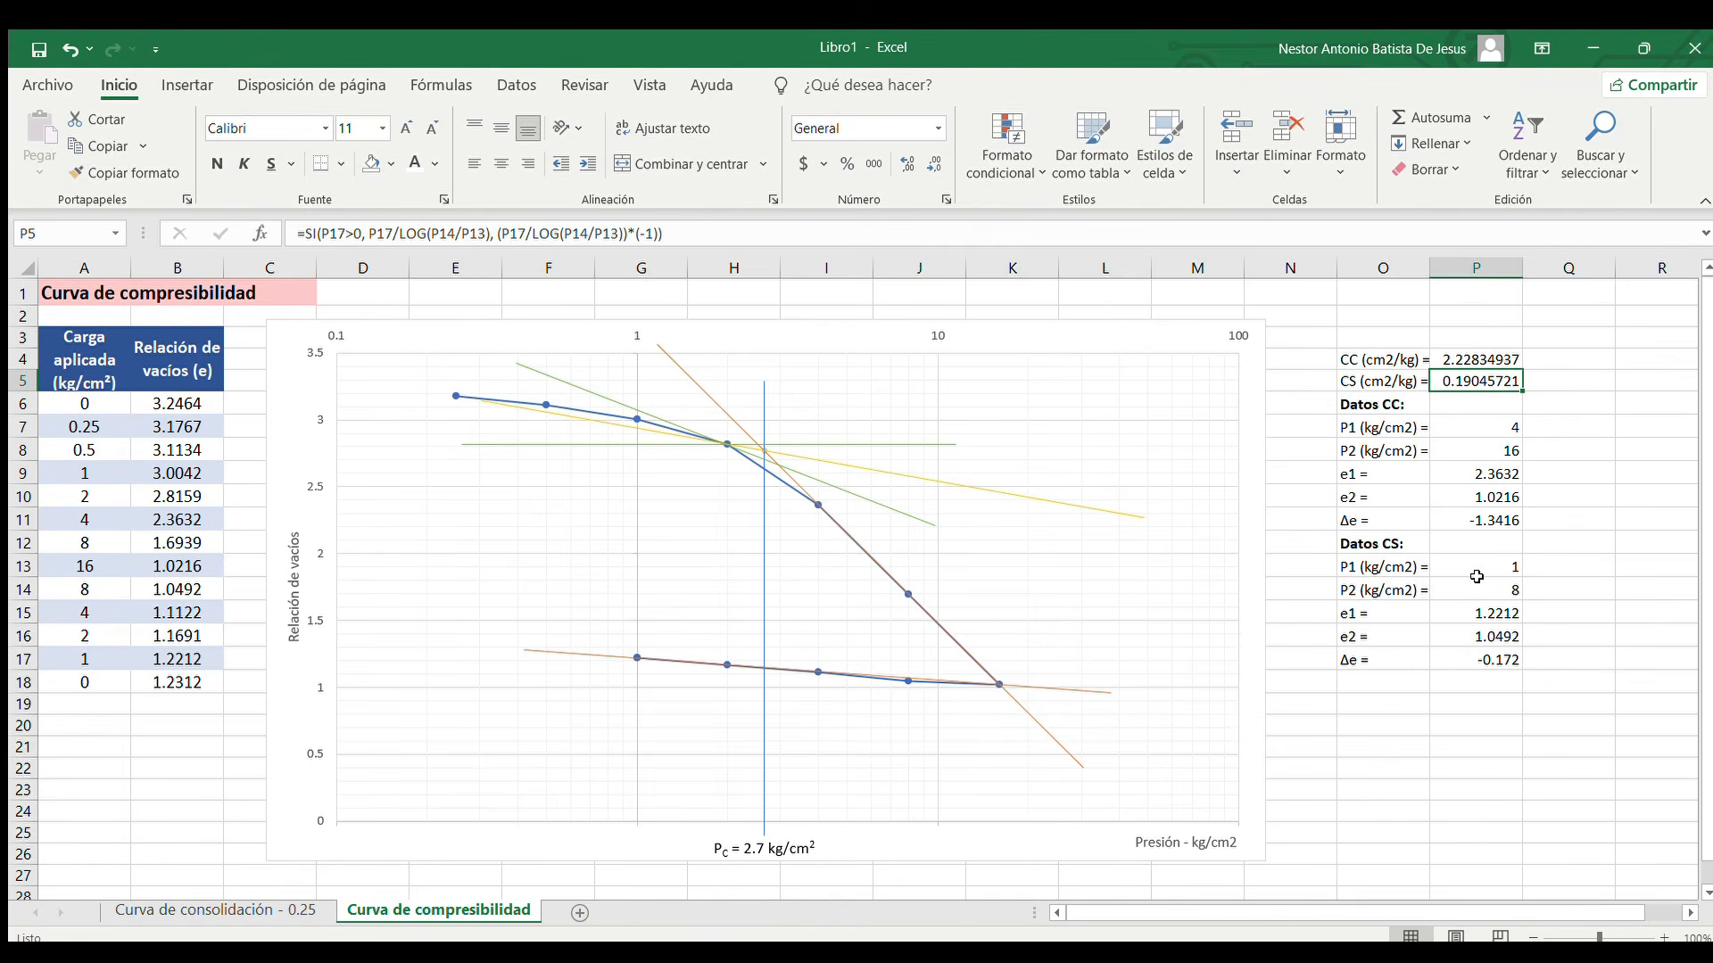
{"action": "double_click", "coordinate": [1468, 383]}
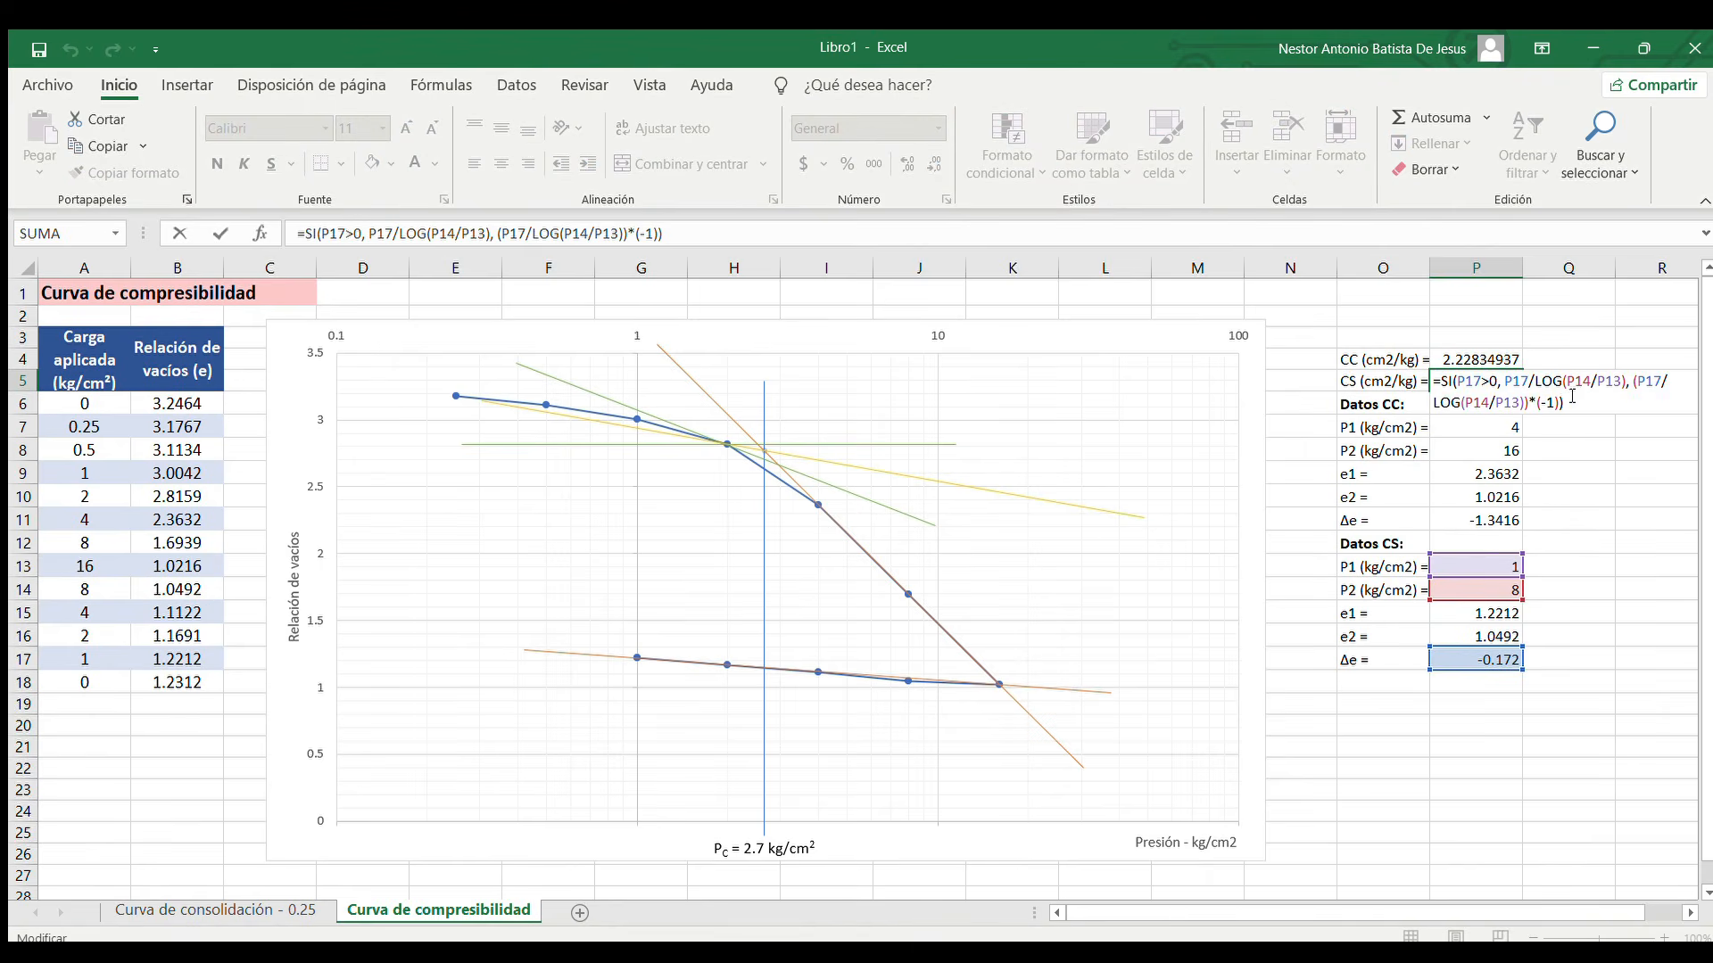